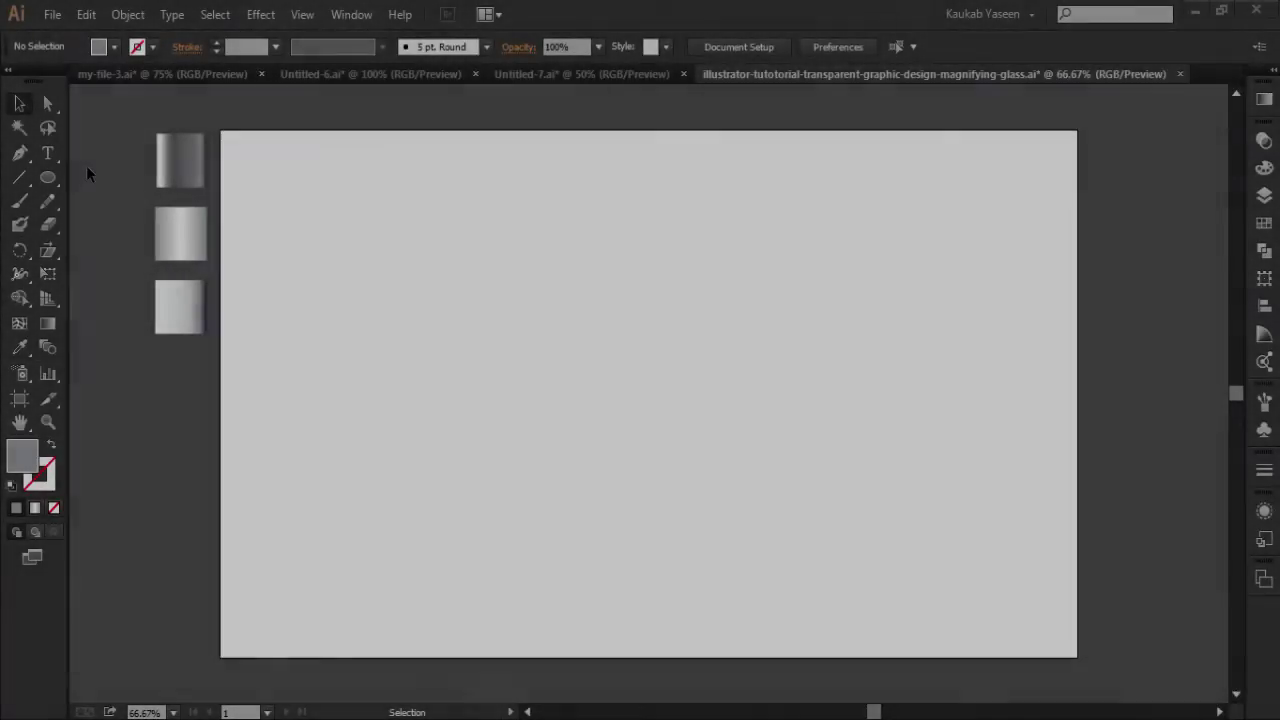
Draw a 500 px circle and move it to the artboard centre.
click(47, 177)
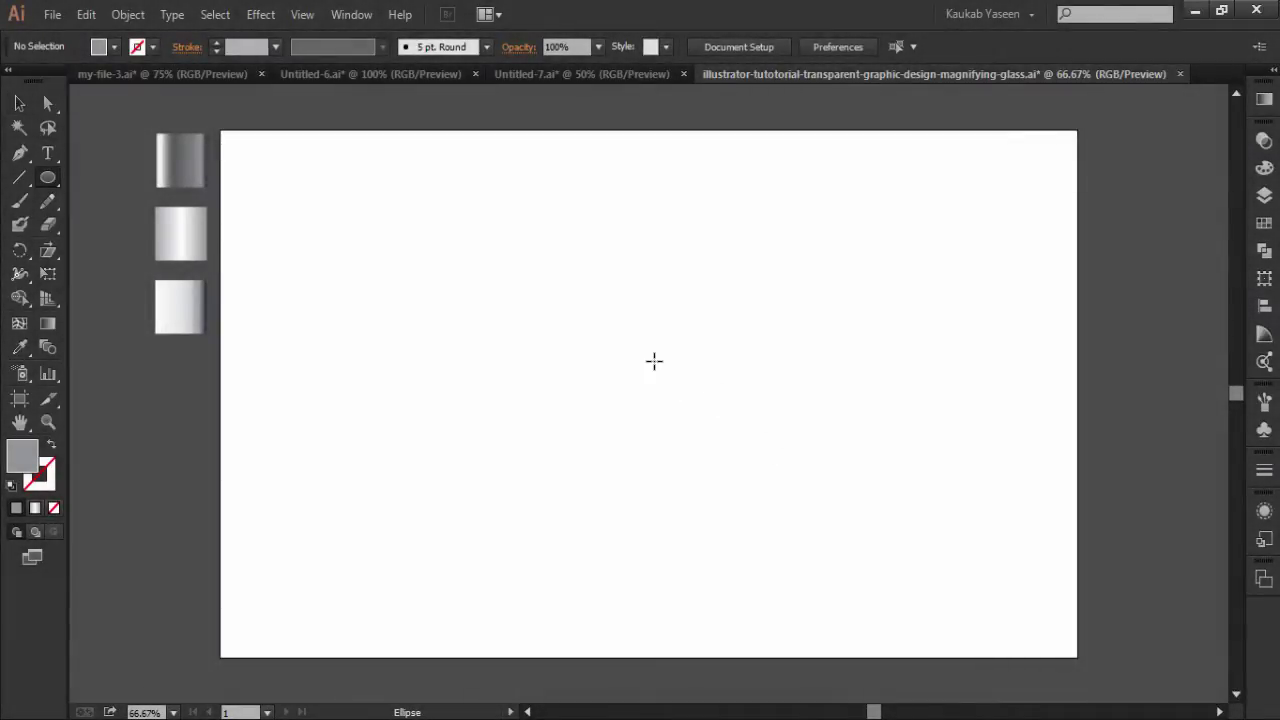
click(654, 360)
click(606, 406)
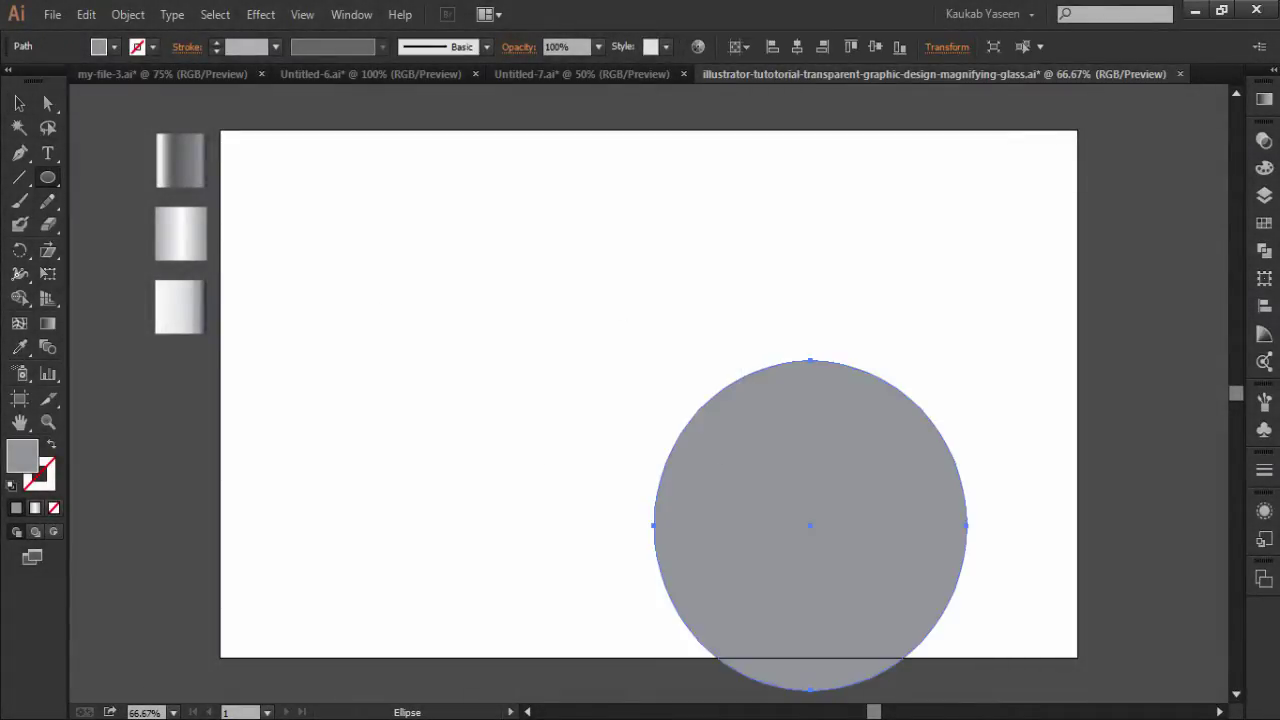
click(18, 104)
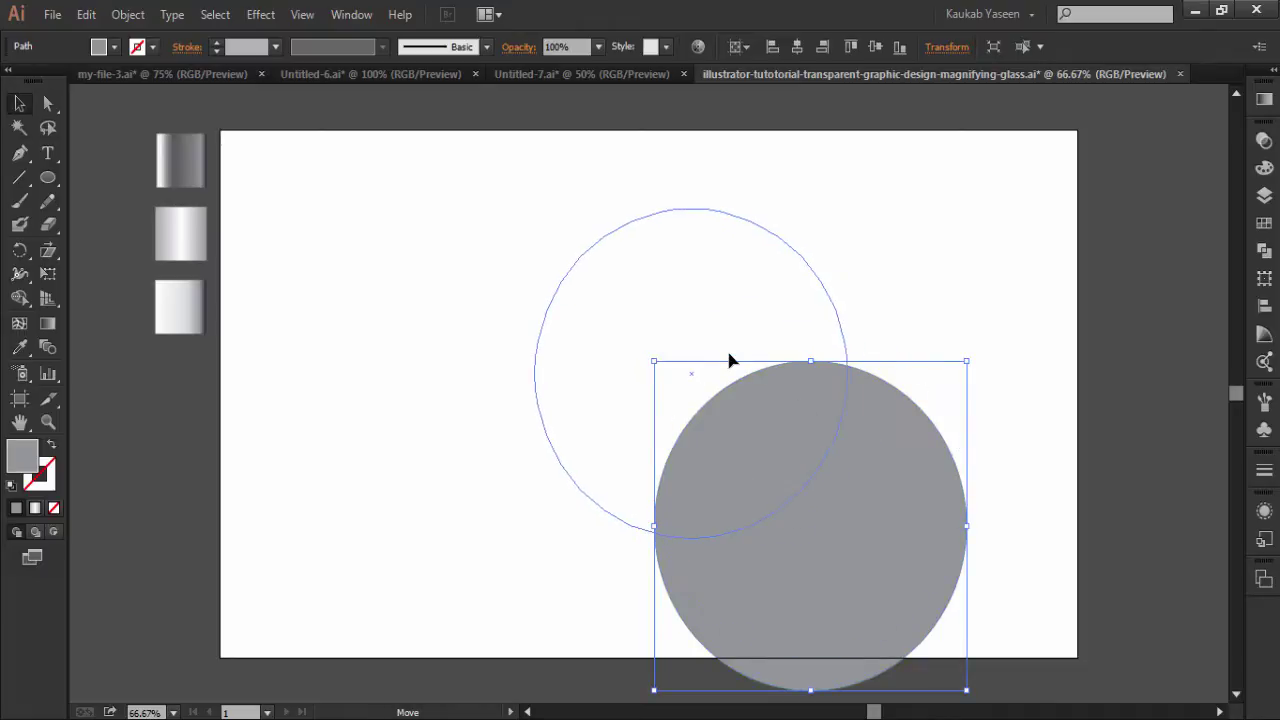
drag(848, 513, 723, 360)
Draw a 475 px circle starting from the first circle's centre.
click(47, 177)
click(455, 345)
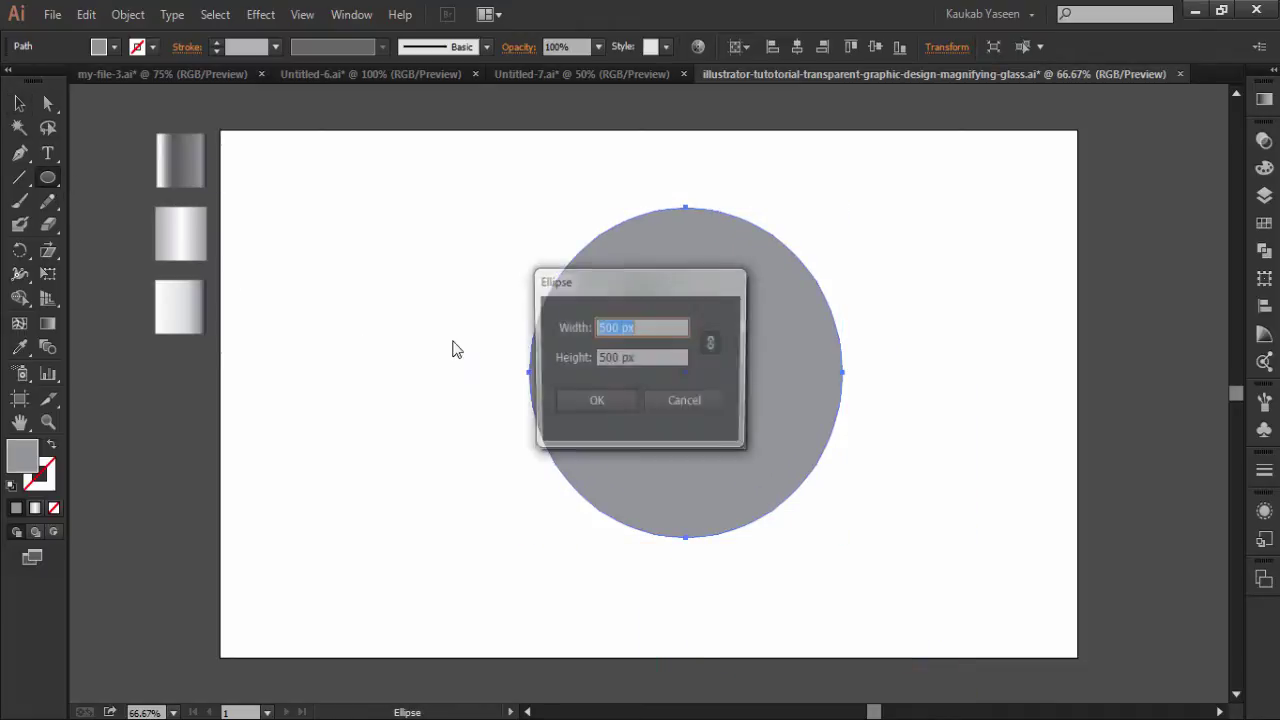
drag(613, 328, 599, 328)
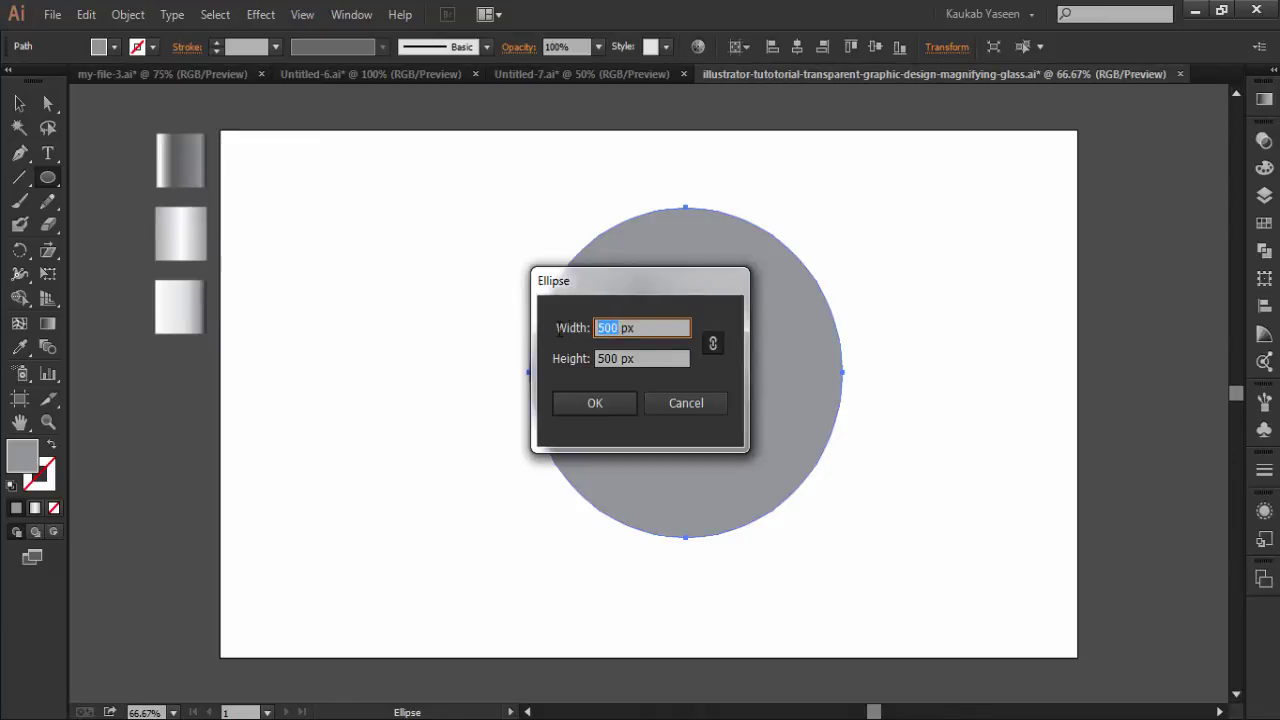
text(475)
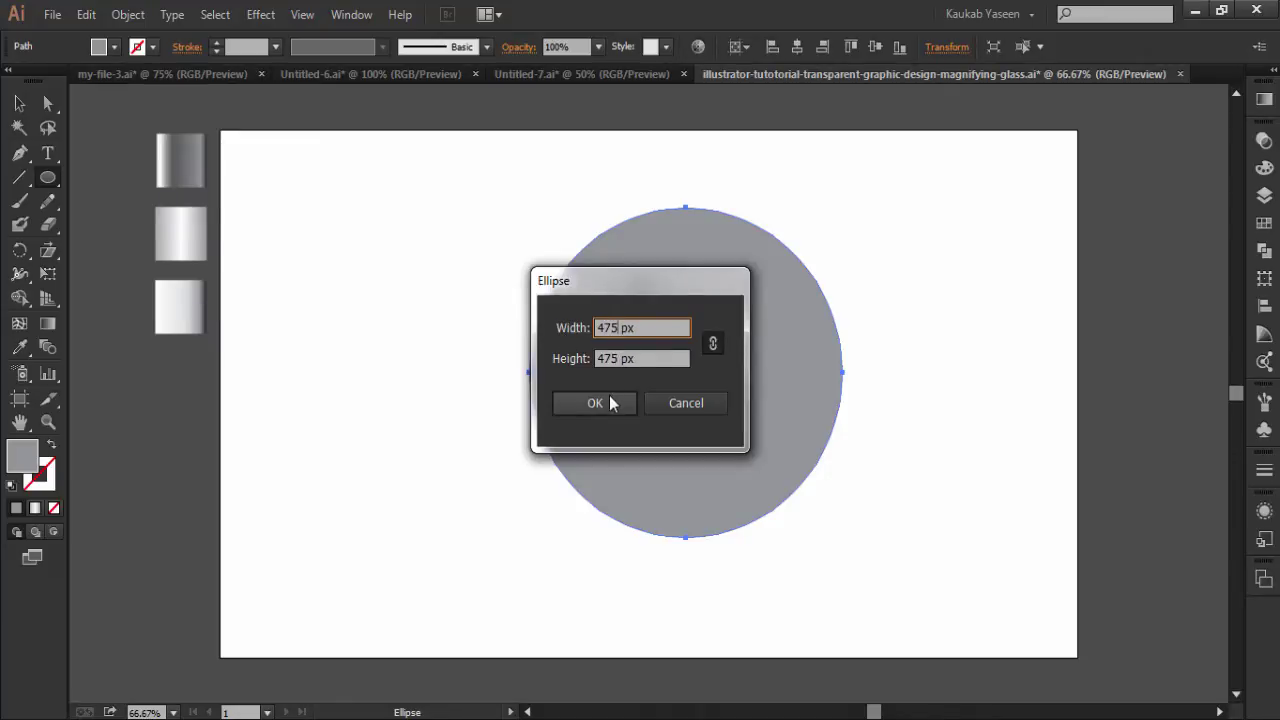
click(612, 403)
Centre-align both circles, subtract with Minus Front, and move the ring to the right edge.
key(v)
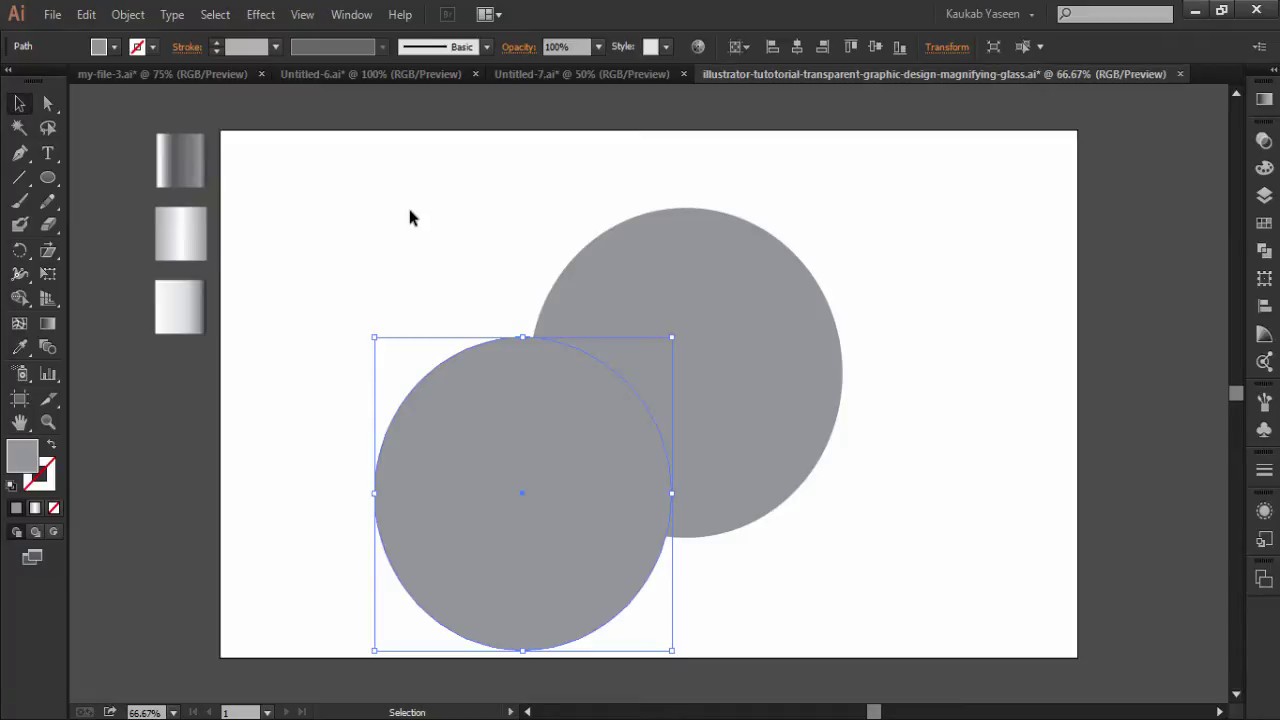
drag(426, 218, 595, 379)
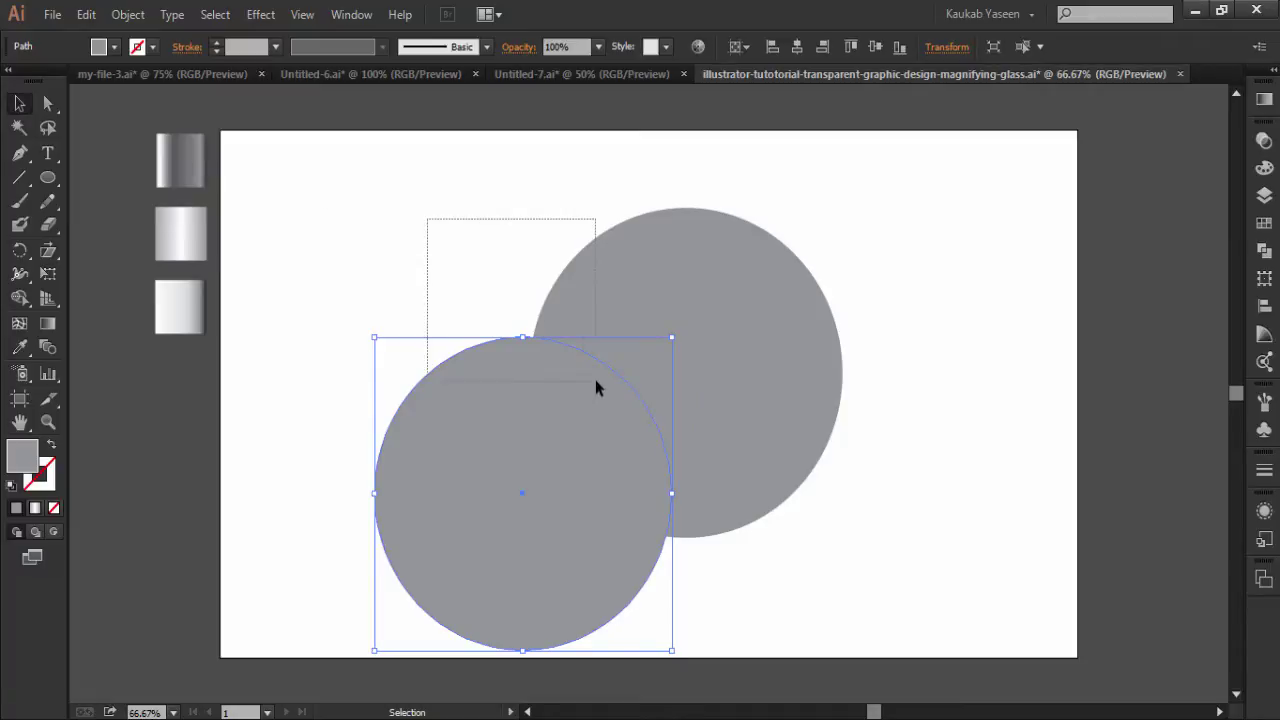
click(870, 47)
click(800, 51)
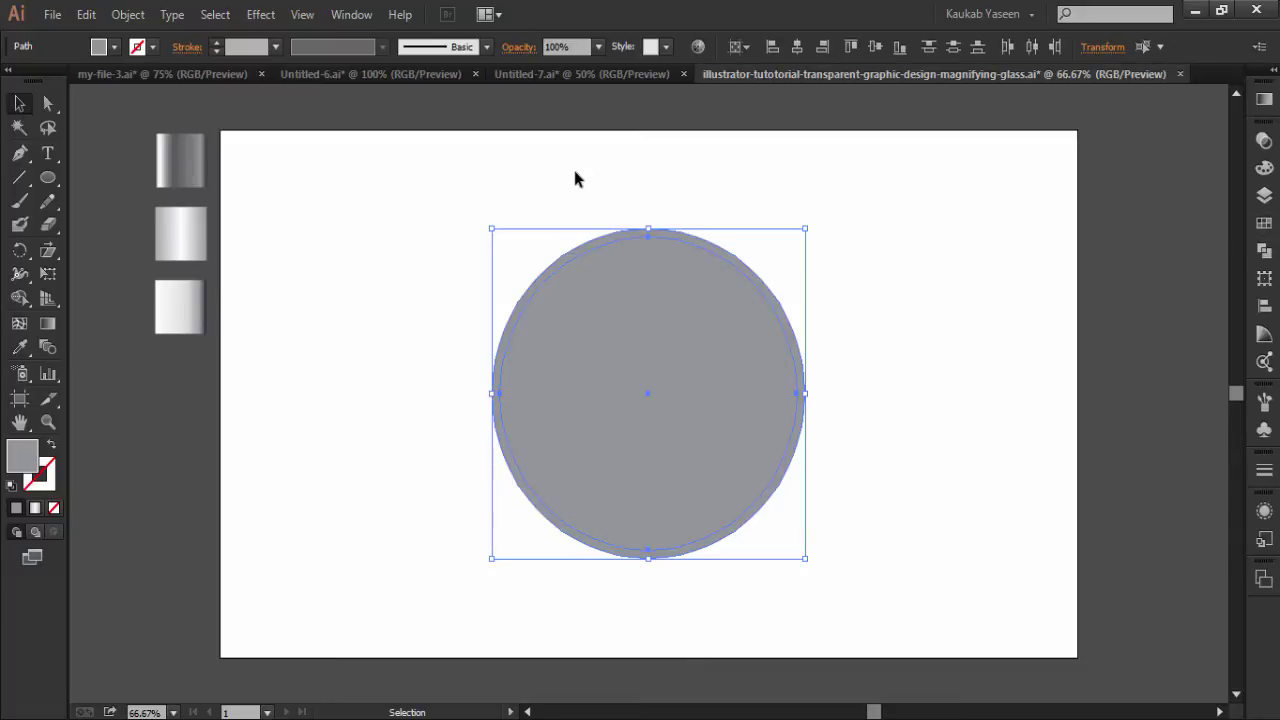
click(1264, 251)
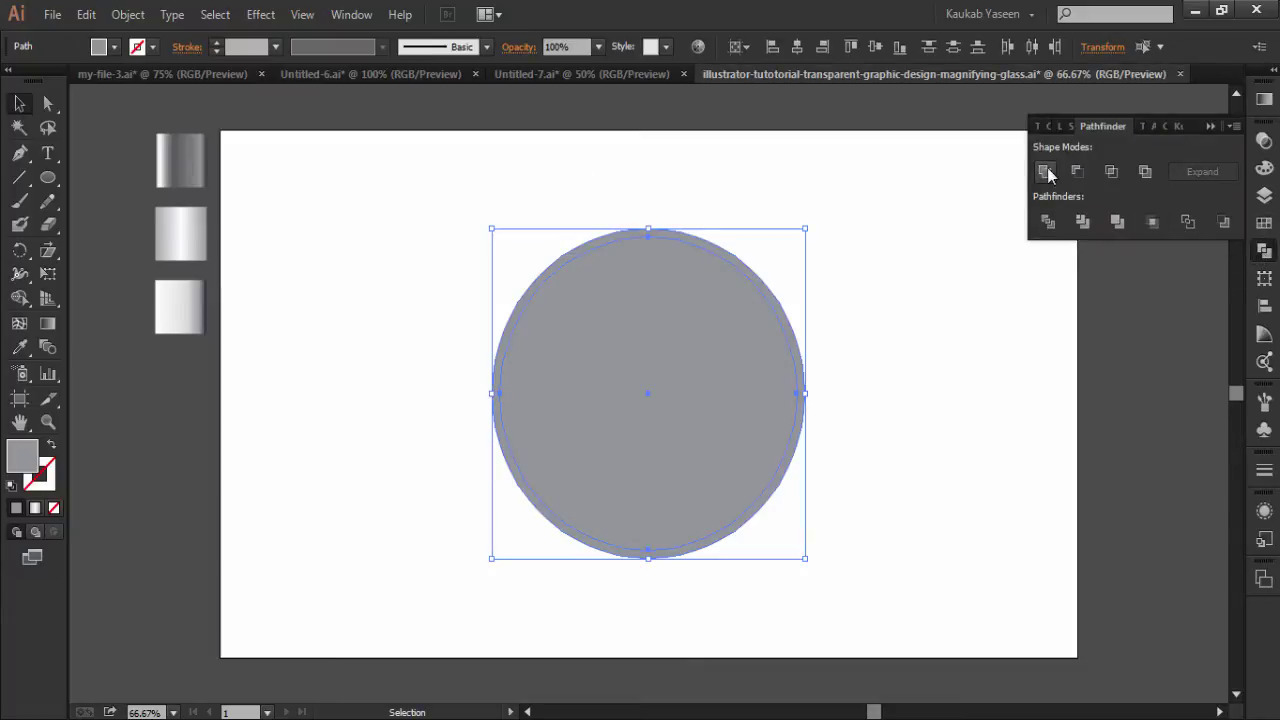
click(1077, 172)
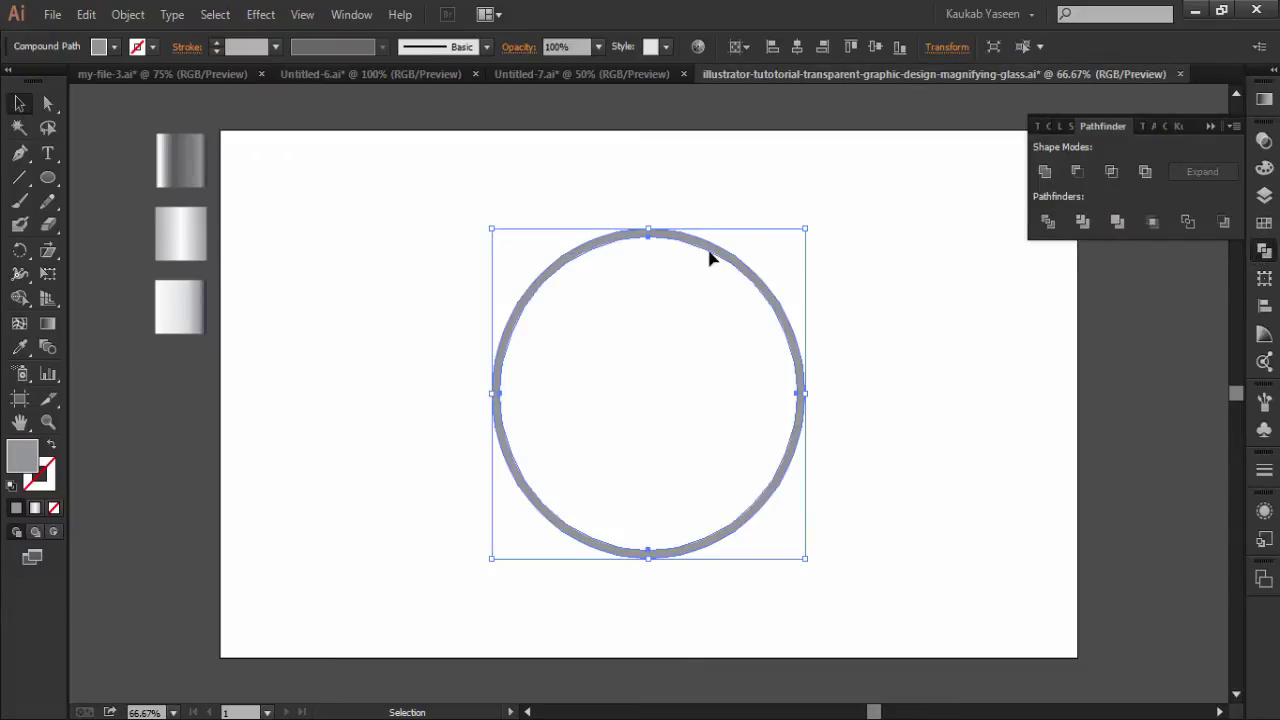
drag(709, 258, 1093, 281)
Draw a 475 px circle and a smaller 425 px inner circle.
click(546, 258)
key(l)
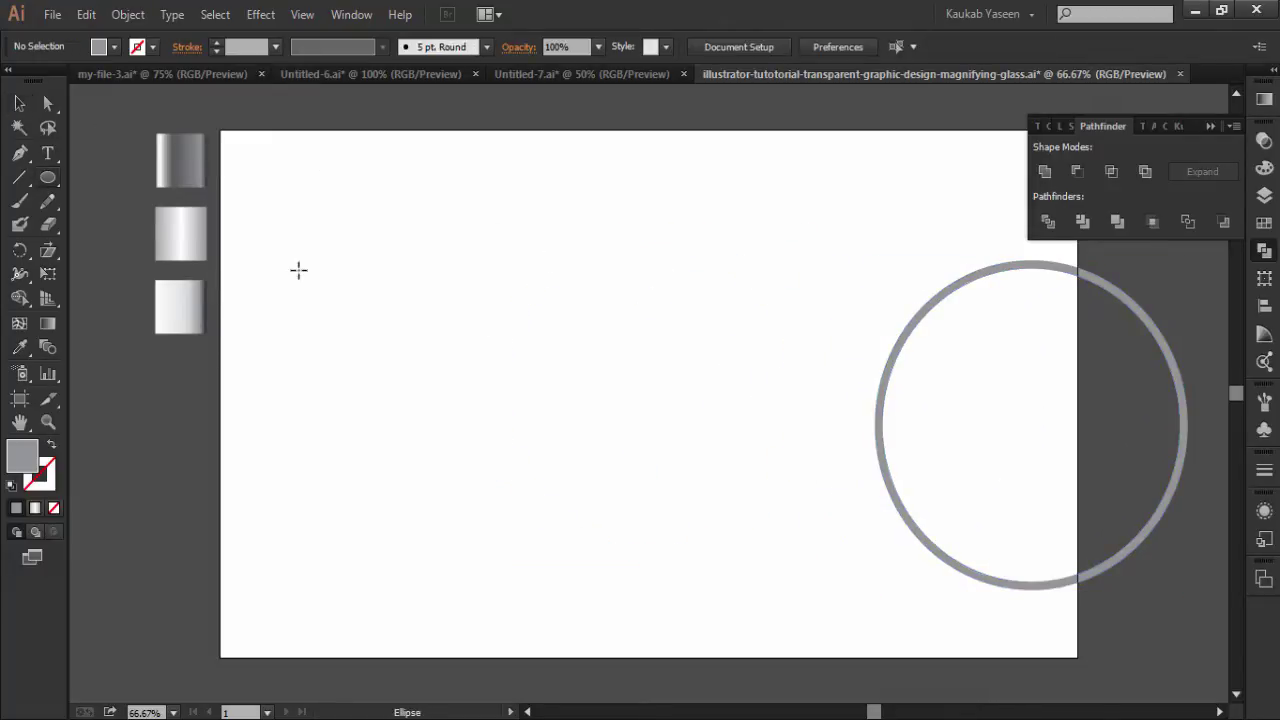
click(537, 323)
click(594, 402)
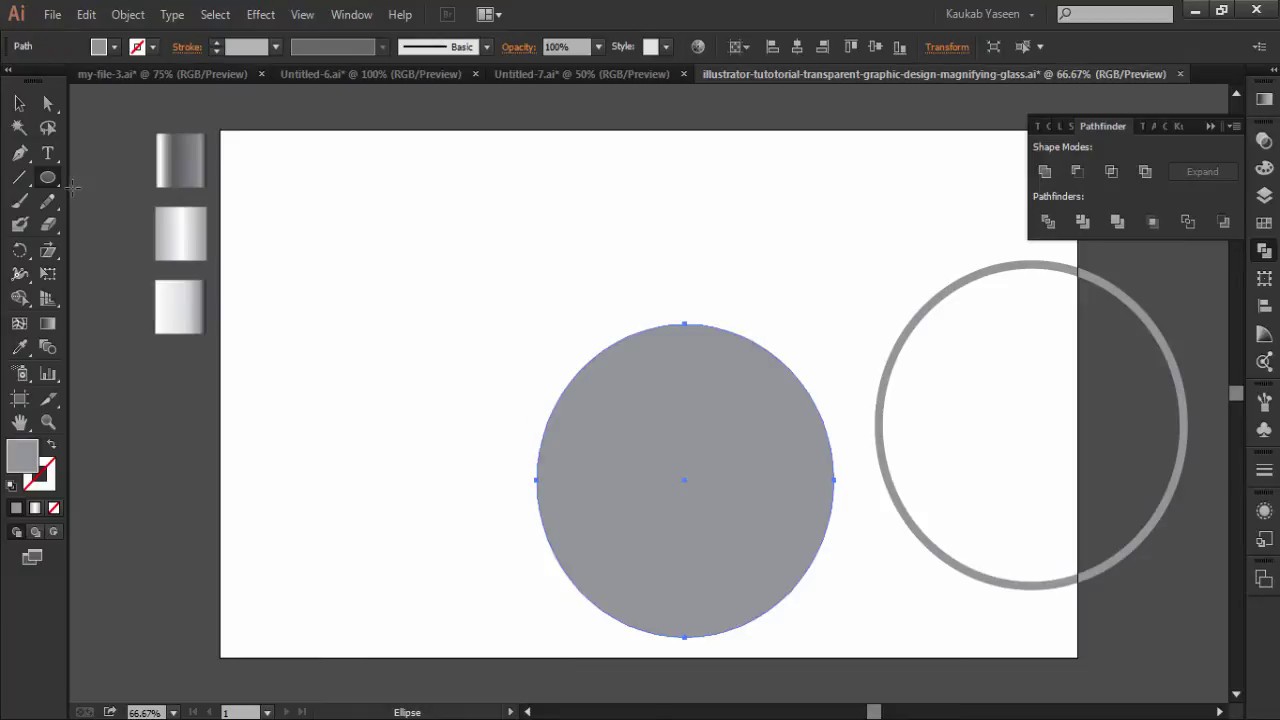
click(419, 236)
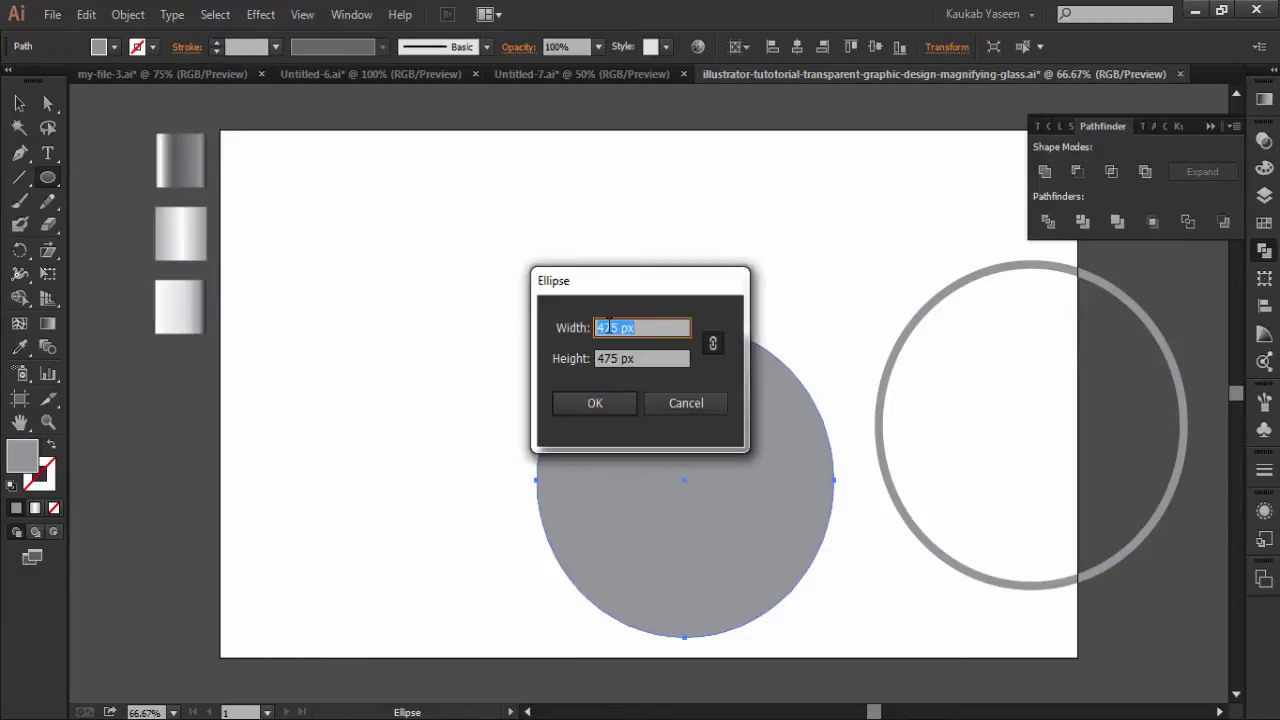
click(603, 327)
text(400)
click(621, 402)
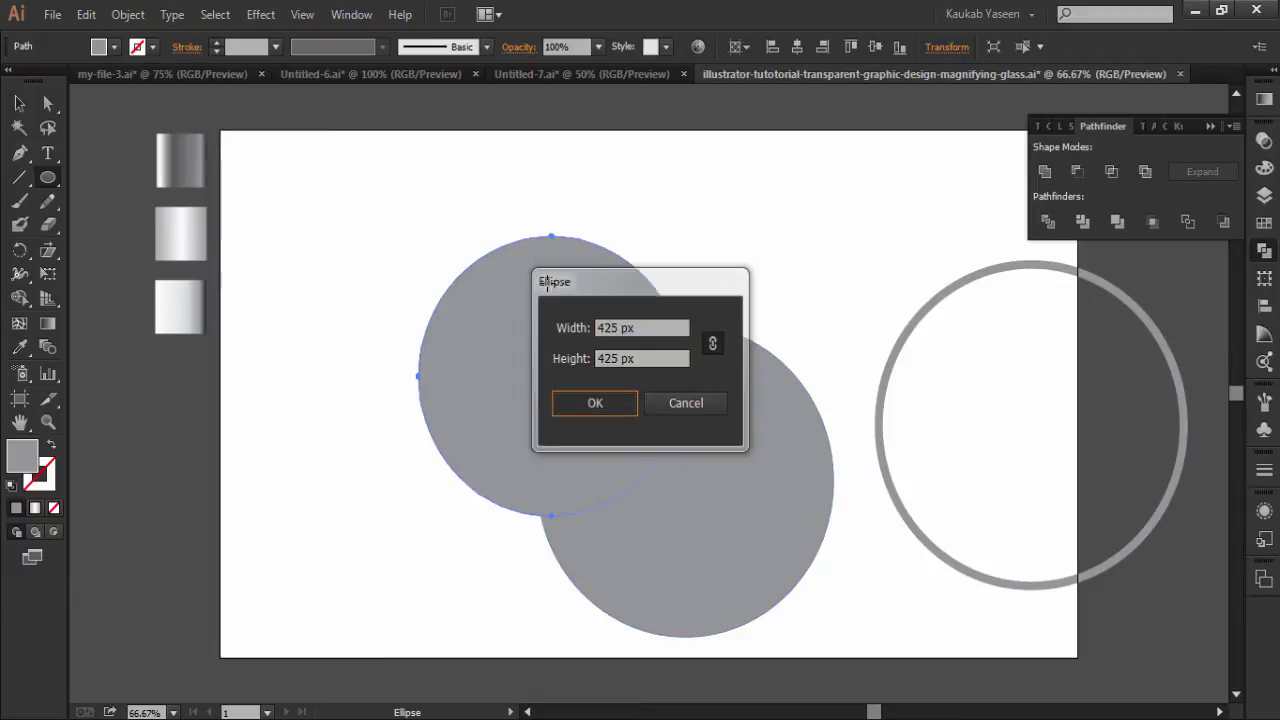
Centre-align both circles and apply Minus Front to cut out the inner circle.
click(19, 103)
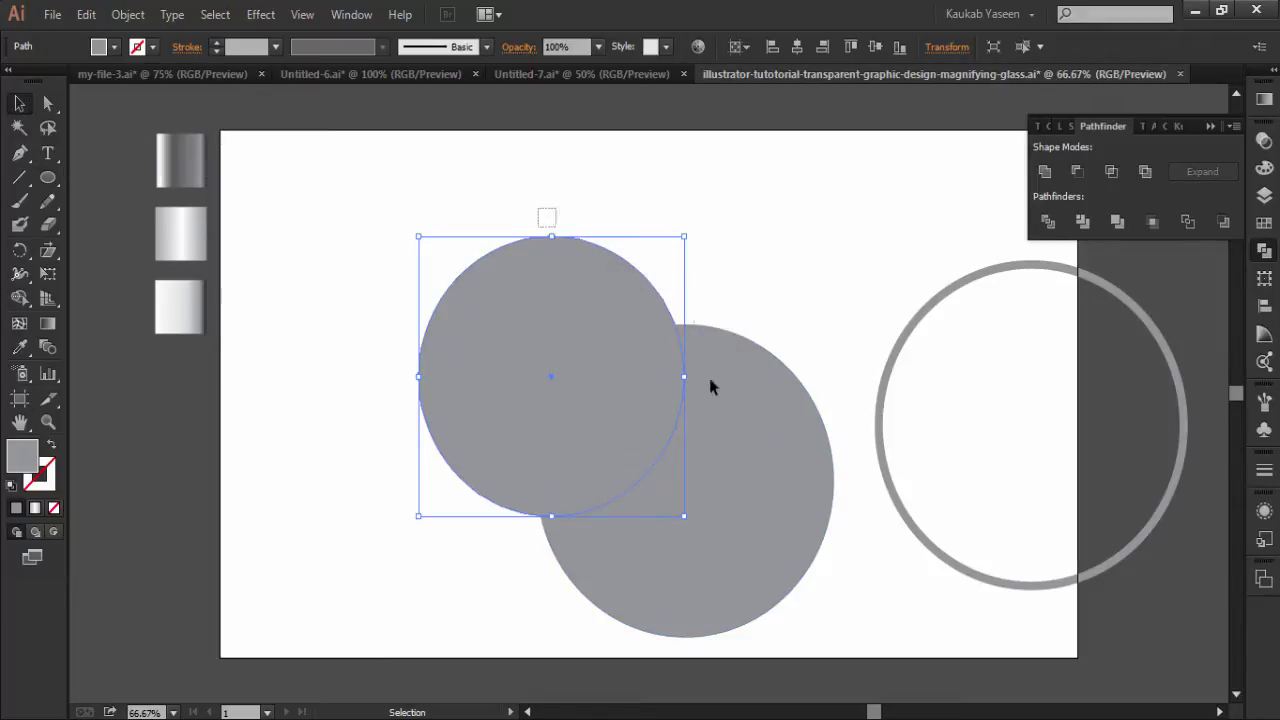
shift+click(710, 386)
click(795, 52)
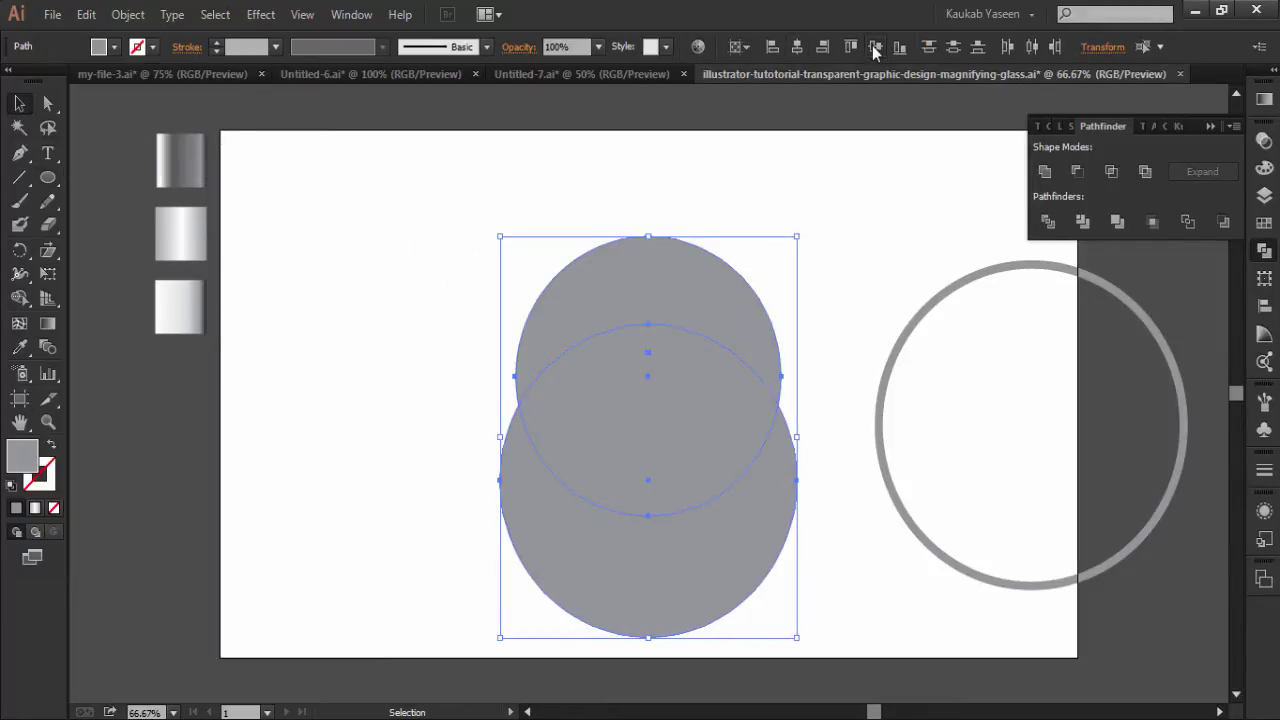
click(875, 46)
click(1078, 172)
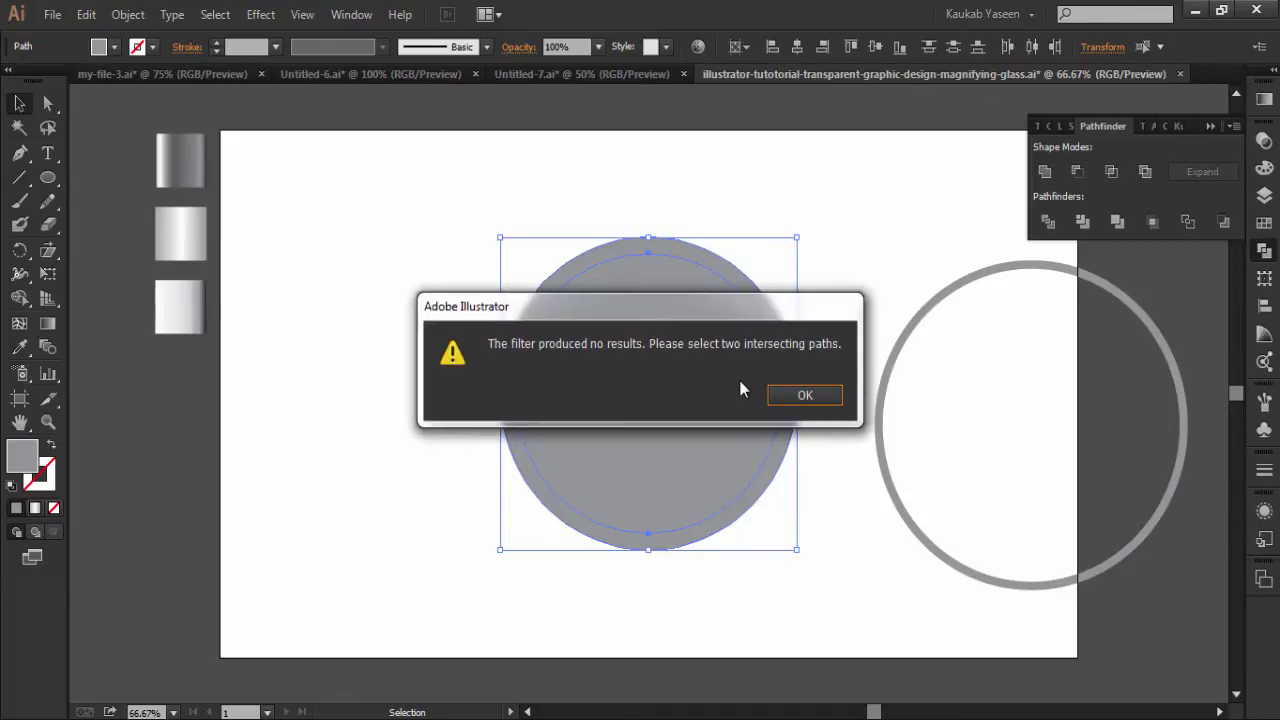
click(795, 395)
click(574, 211)
click(638, 356)
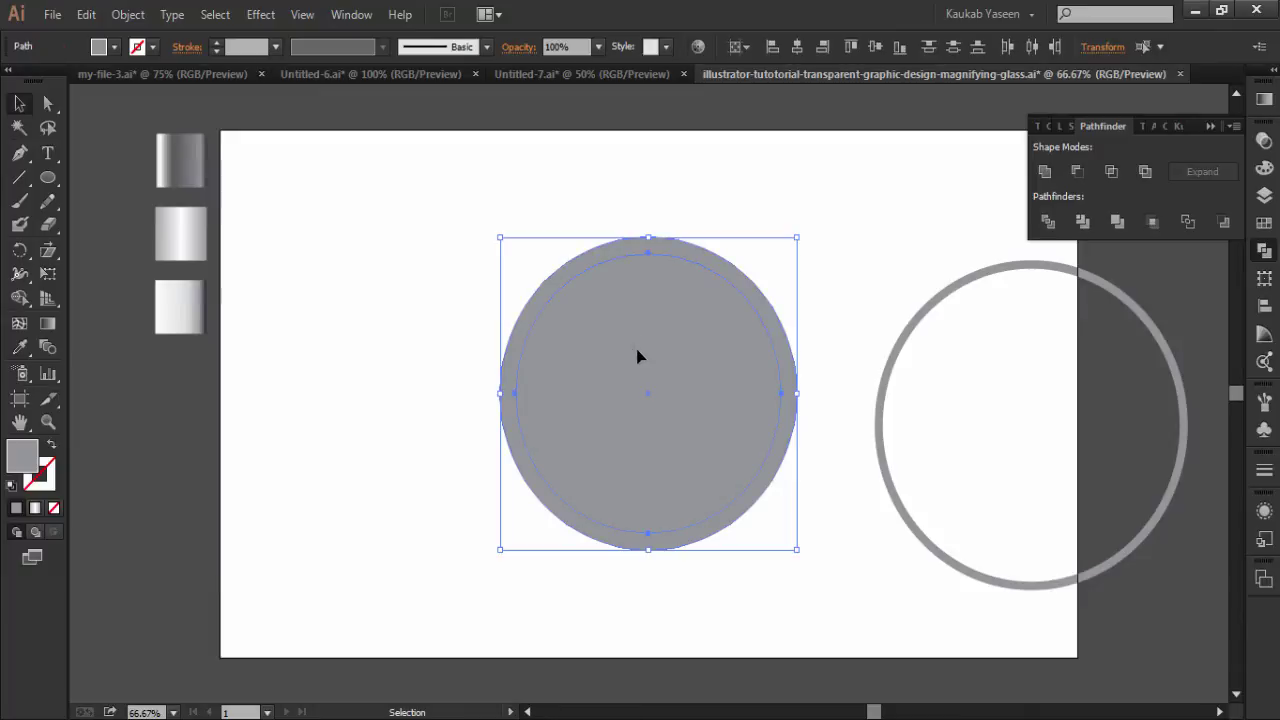
click(1077, 171)
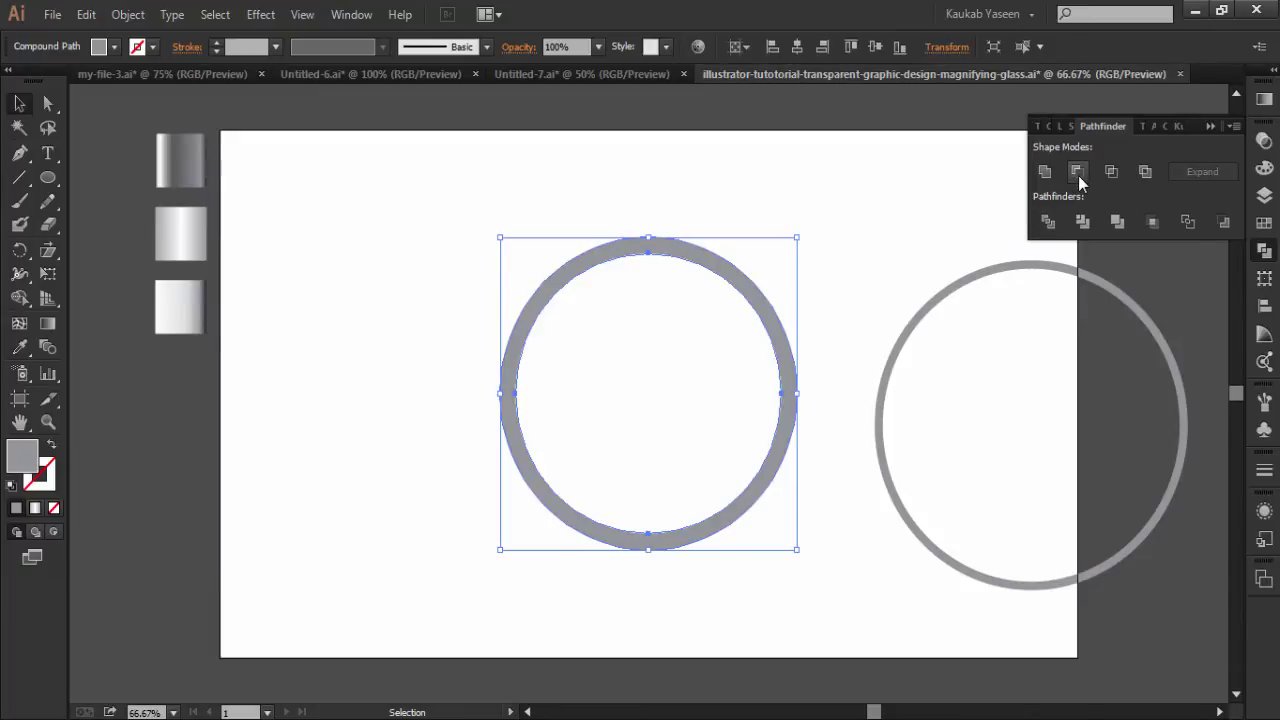
Fill the thick ring with light grey.
click(1211, 126)
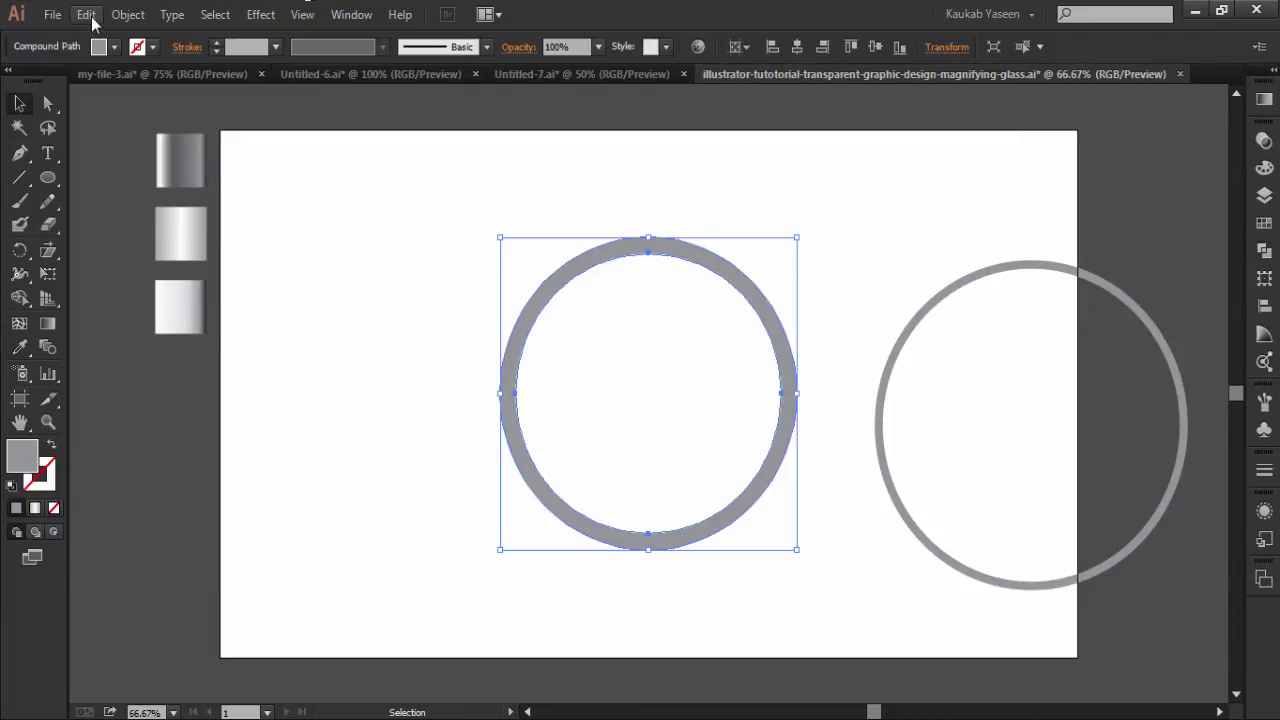
click(113, 47)
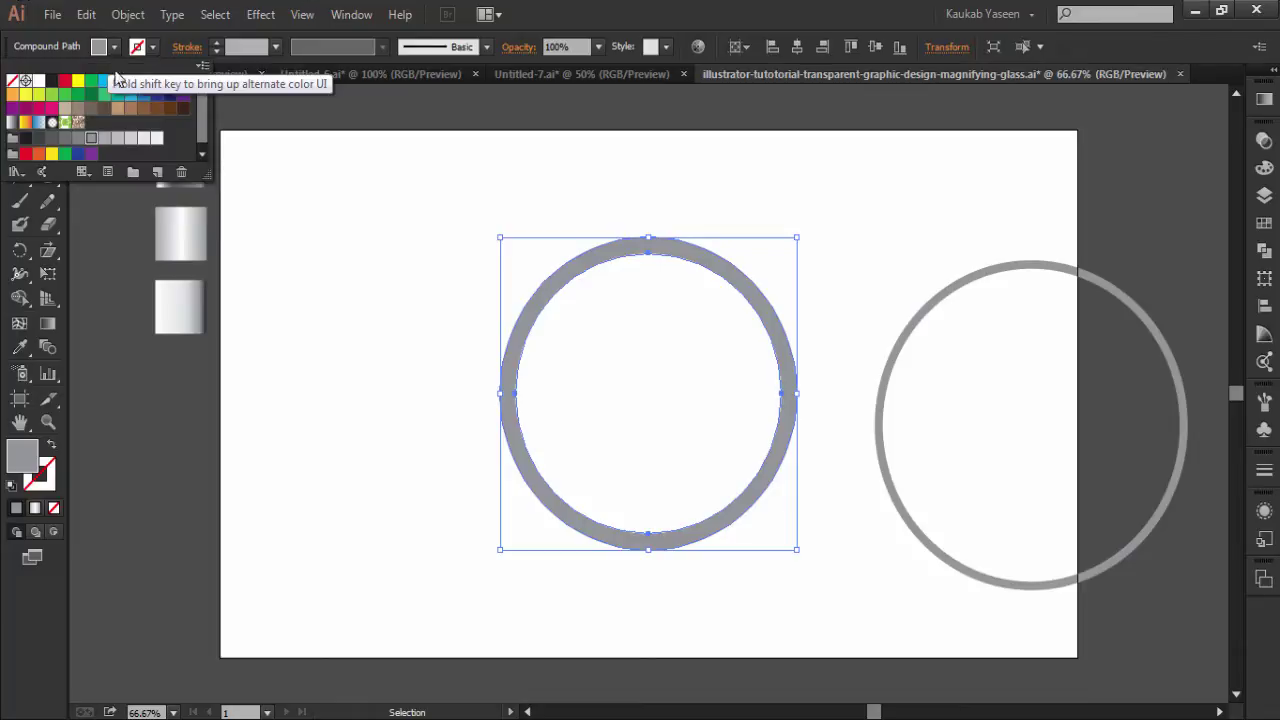
click(126, 137)
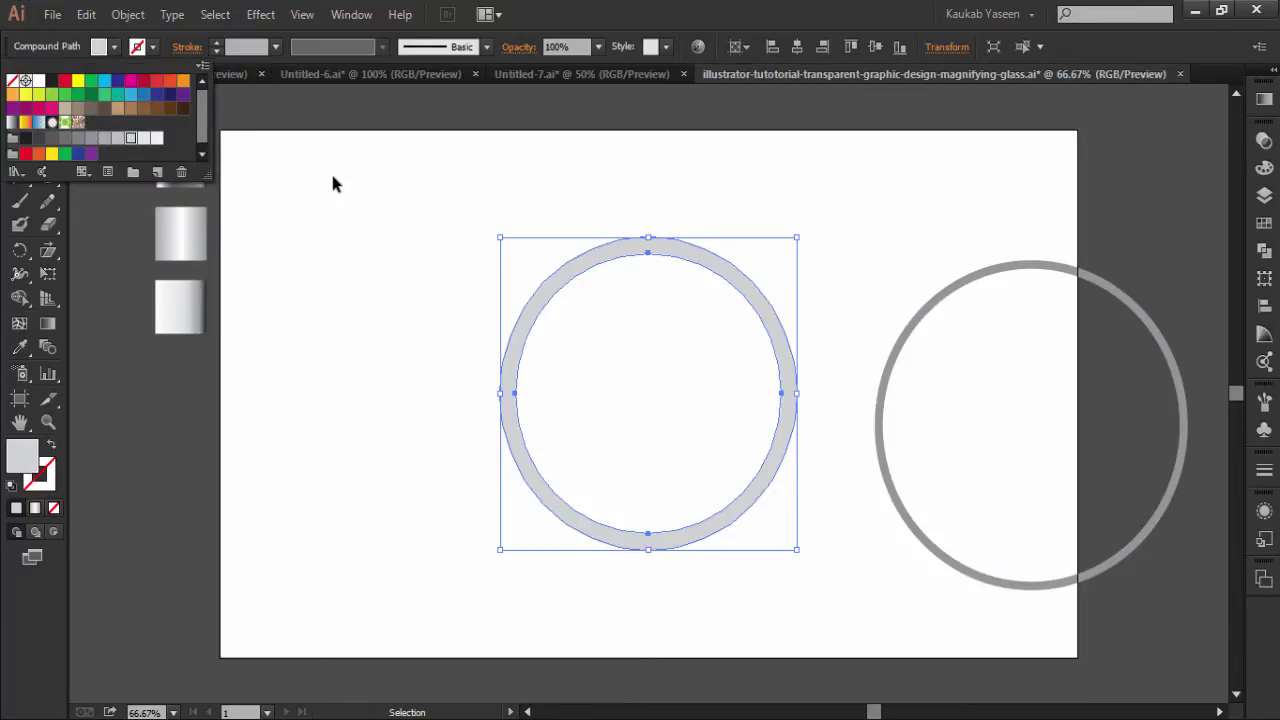
Move the thin ring onto the thick ring and centre them vertically.
mouse_move(951, 289)
mouse_down()
mouse_move(565, 272)
mouse_move(566, 256)
mouse_up()
drag(566, 206, 611, 286)
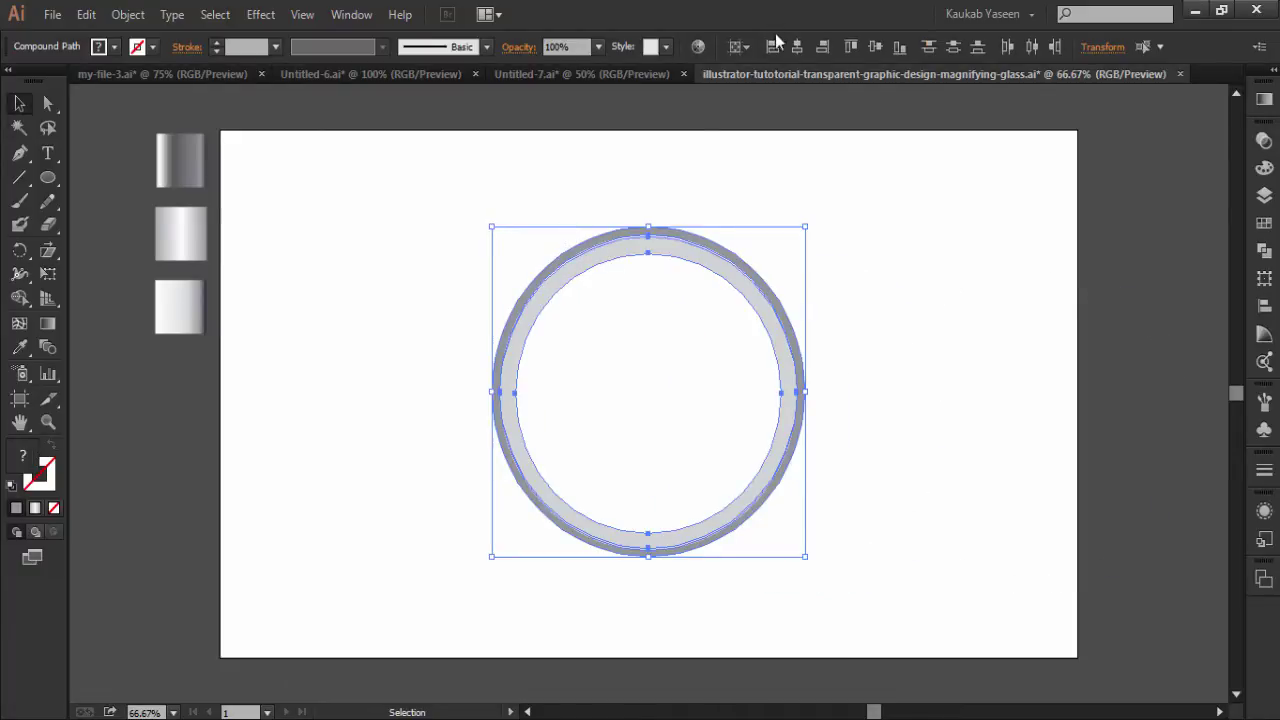
click(875, 47)
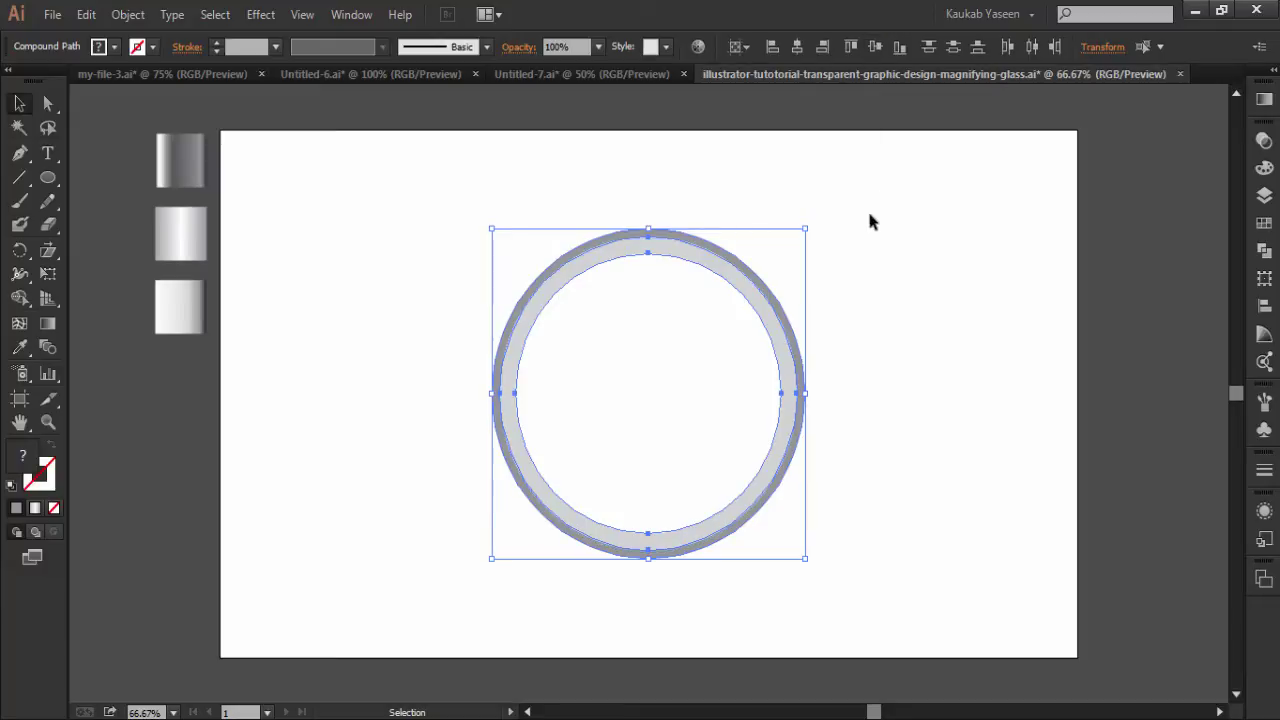
click(875, 242)
drag(558, 224, 612, 292)
click(268, 14)
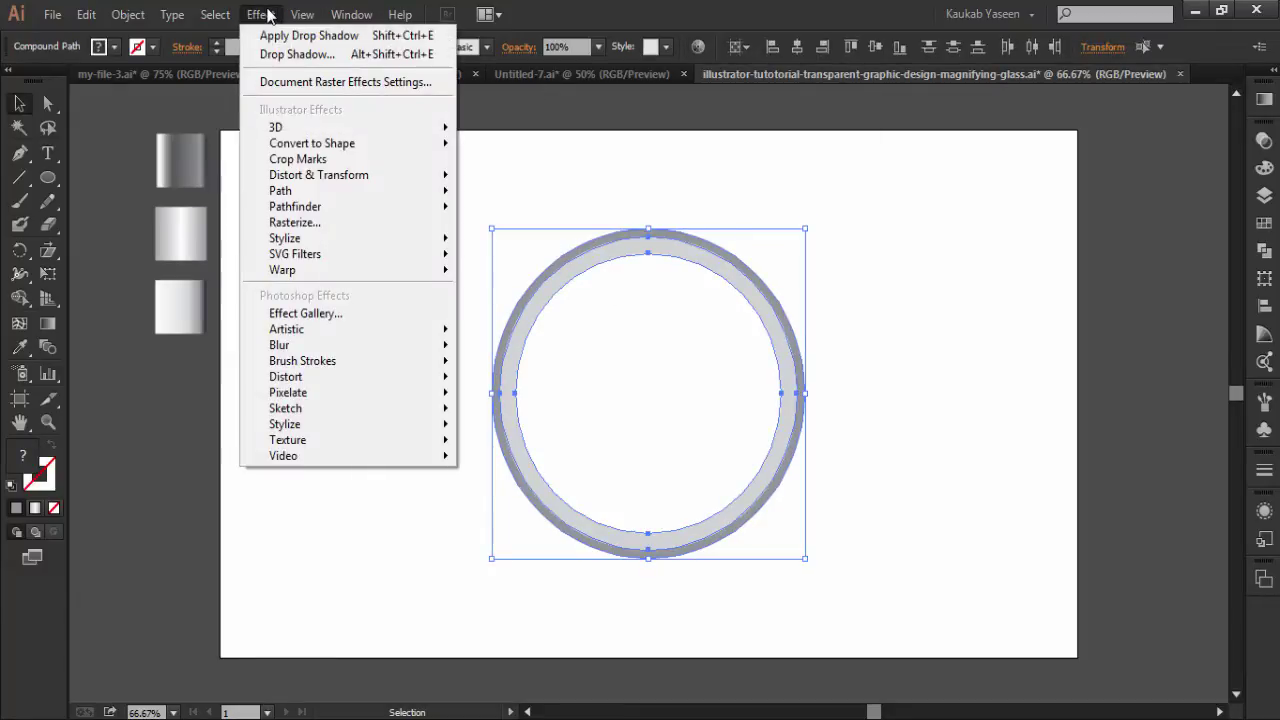
mouse_move(276, 127)
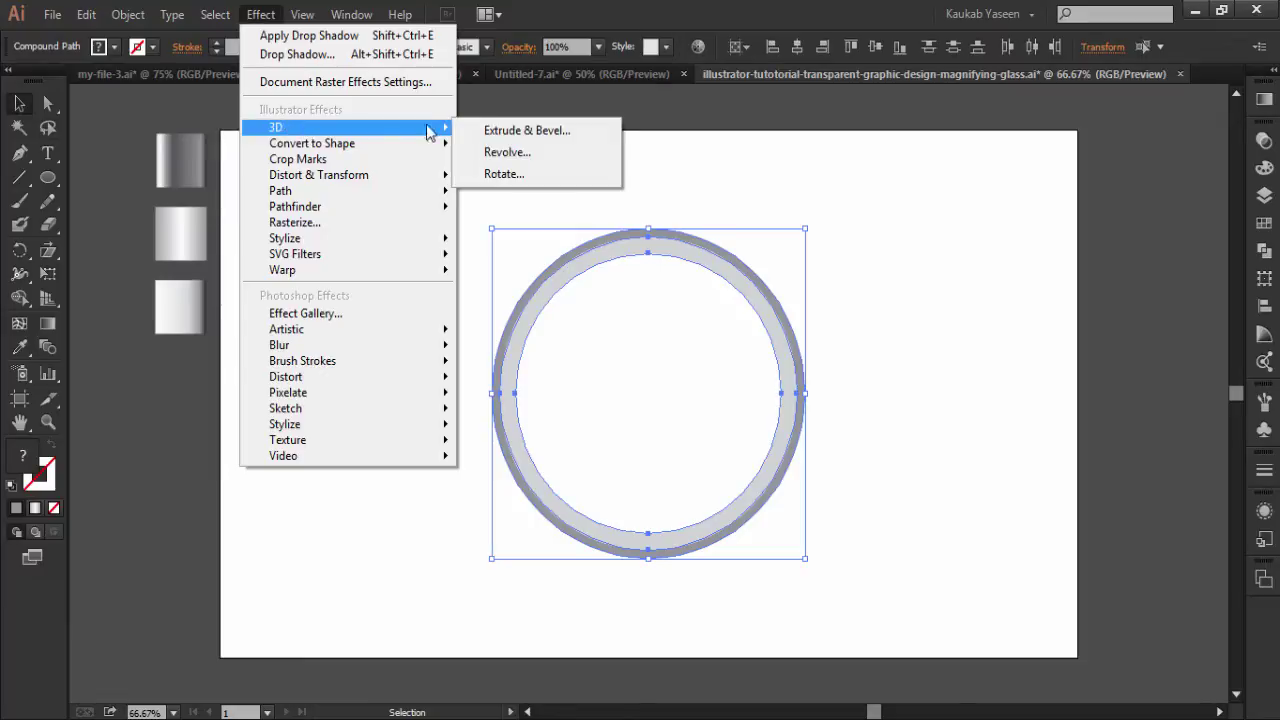
Apply a Front-position 3D Extrude & Bevel tilted to -2° with 160° perspective.
click(530, 131)
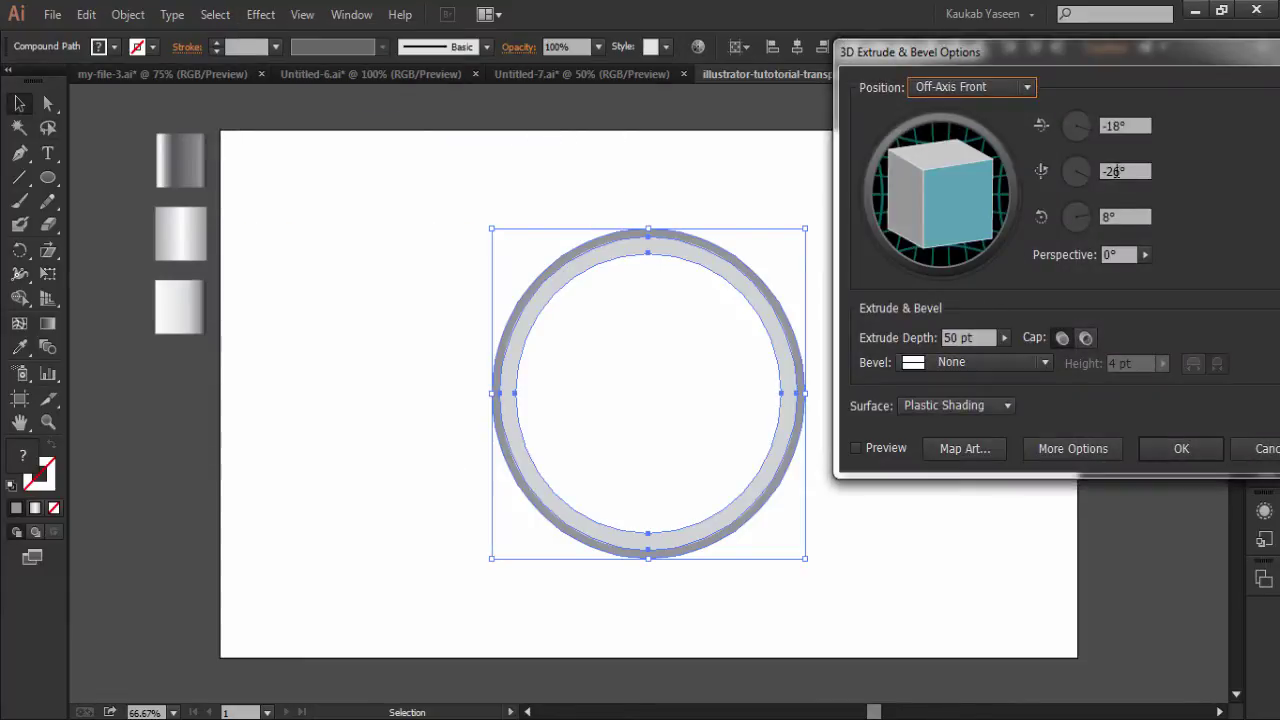
click(1003, 87)
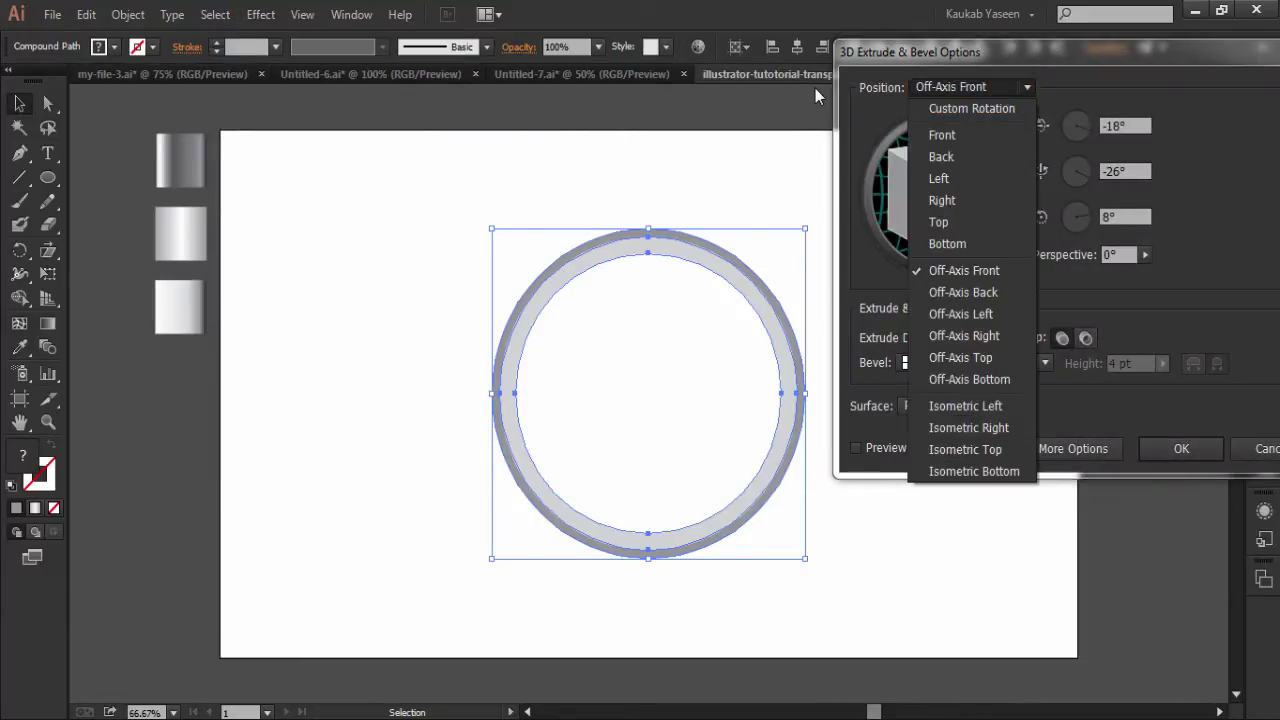
click(937, 131)
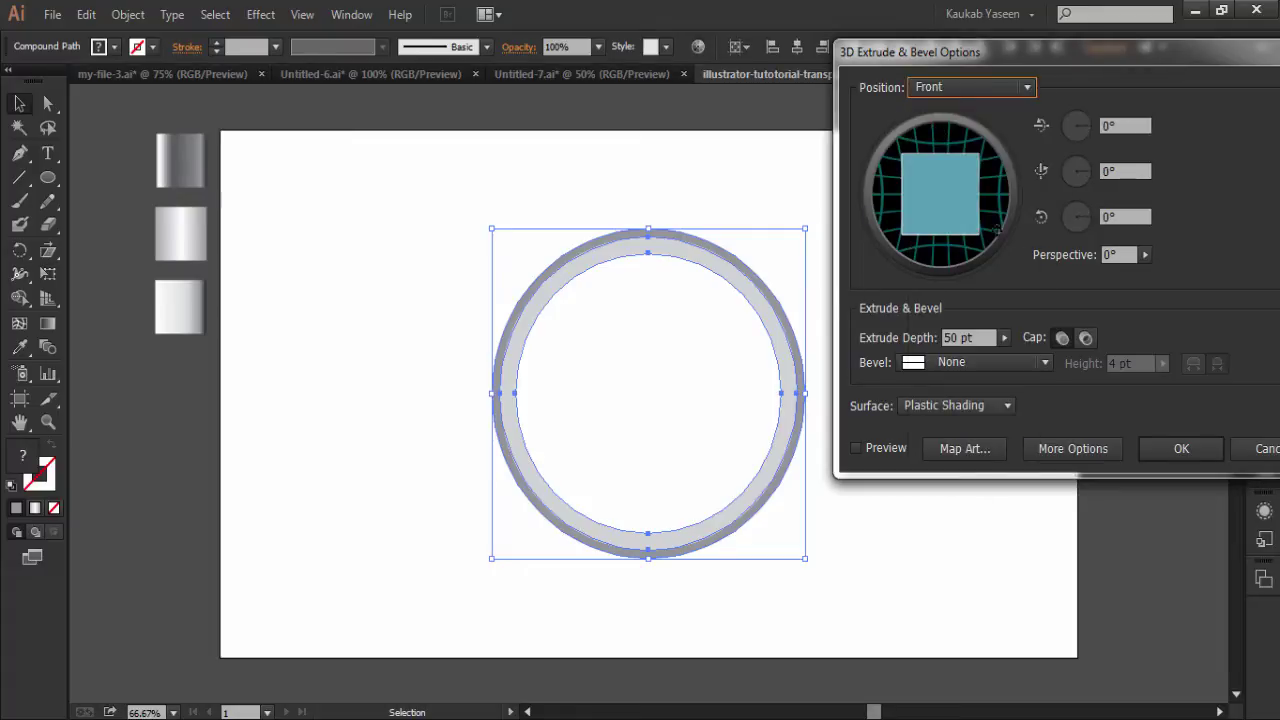
drag(938, 186, 938, 189)
click(1145, 254)
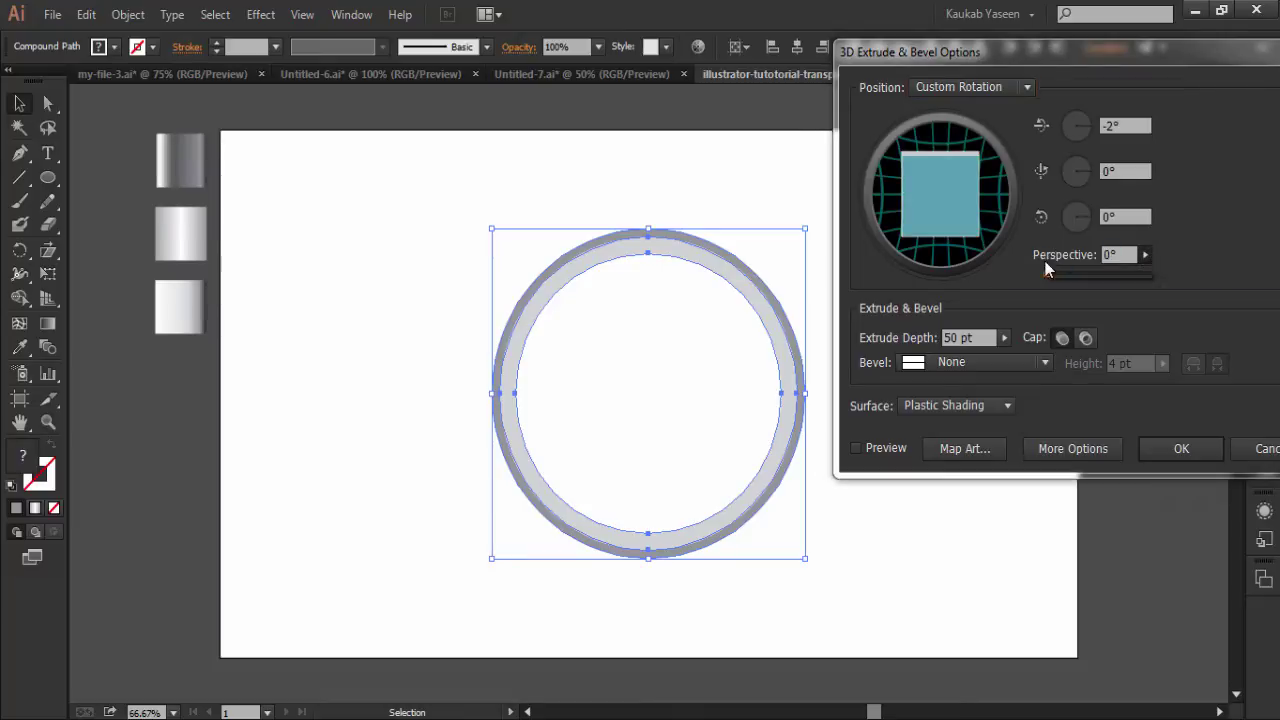
click(1180, 452)
click(1180, 450)
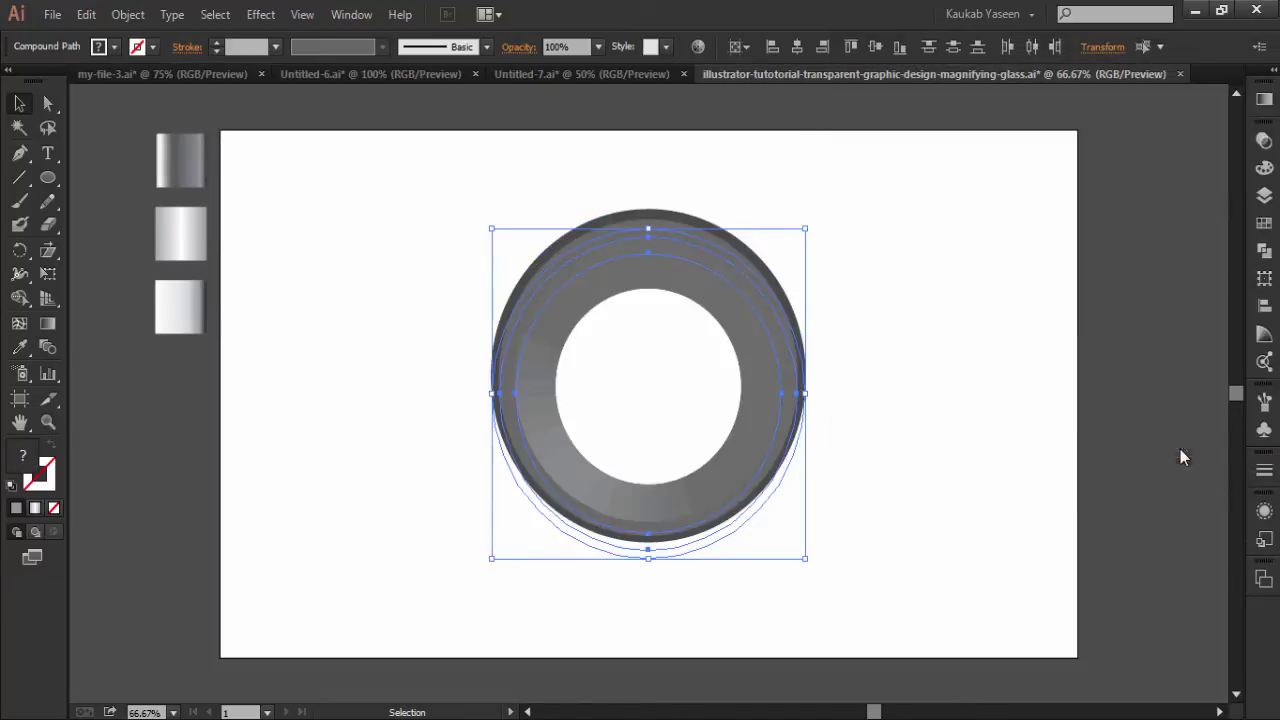
Expand the 3D ring's appearance, expand it to paths, and ungroup it.
click(127, 14)
click(171, 248)
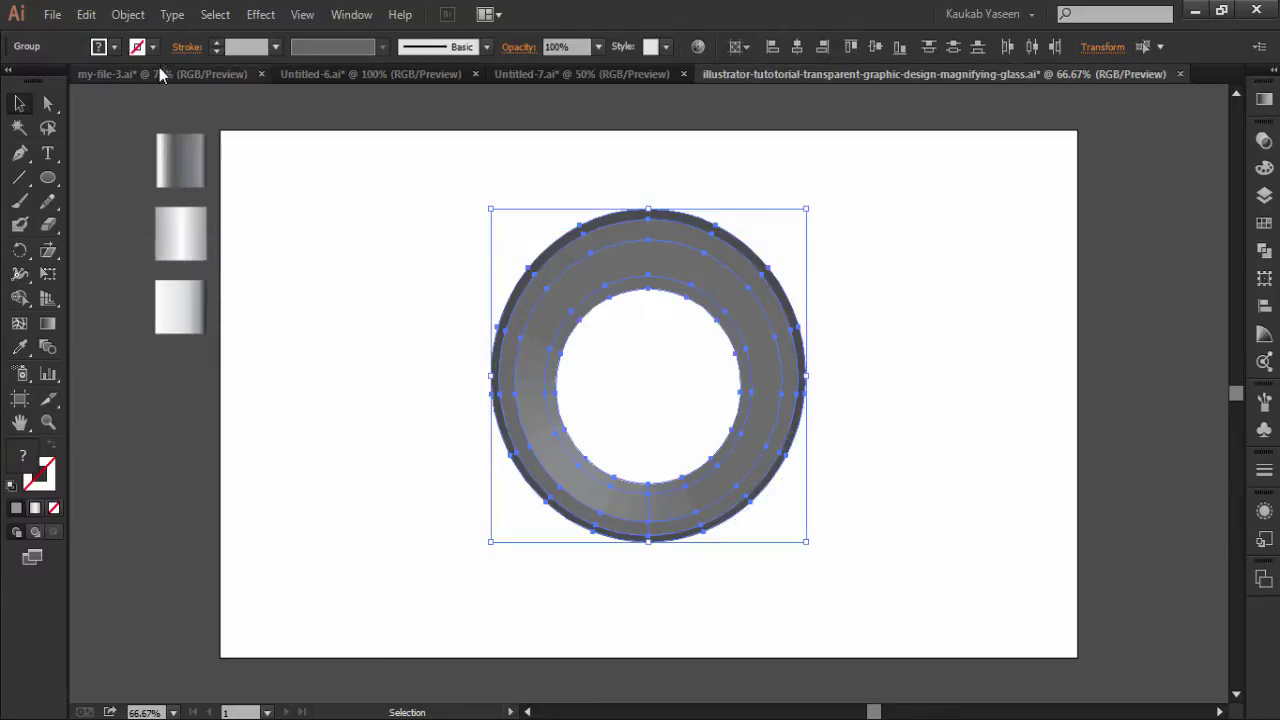
click(129, 14)
click(189, 226)
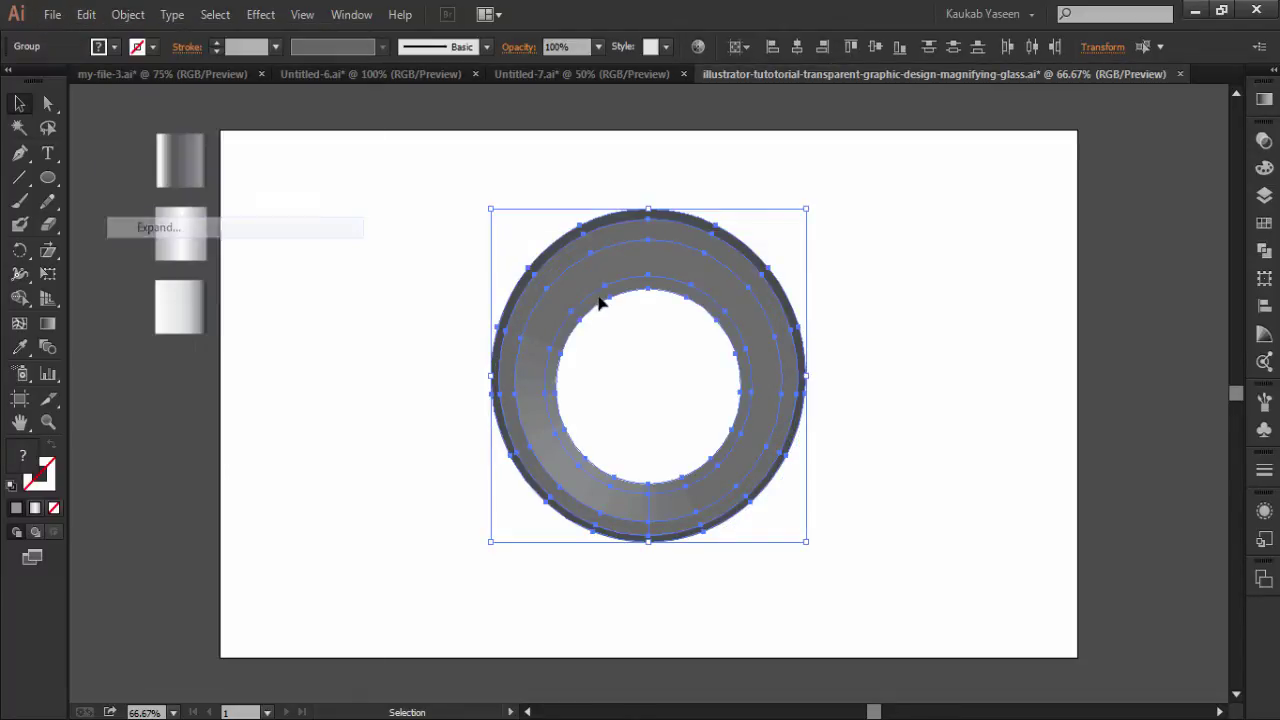
right_click(651, 279)
click(734, 385)
Select the ring's inner grey band and delete it.
right_click(660, 290)
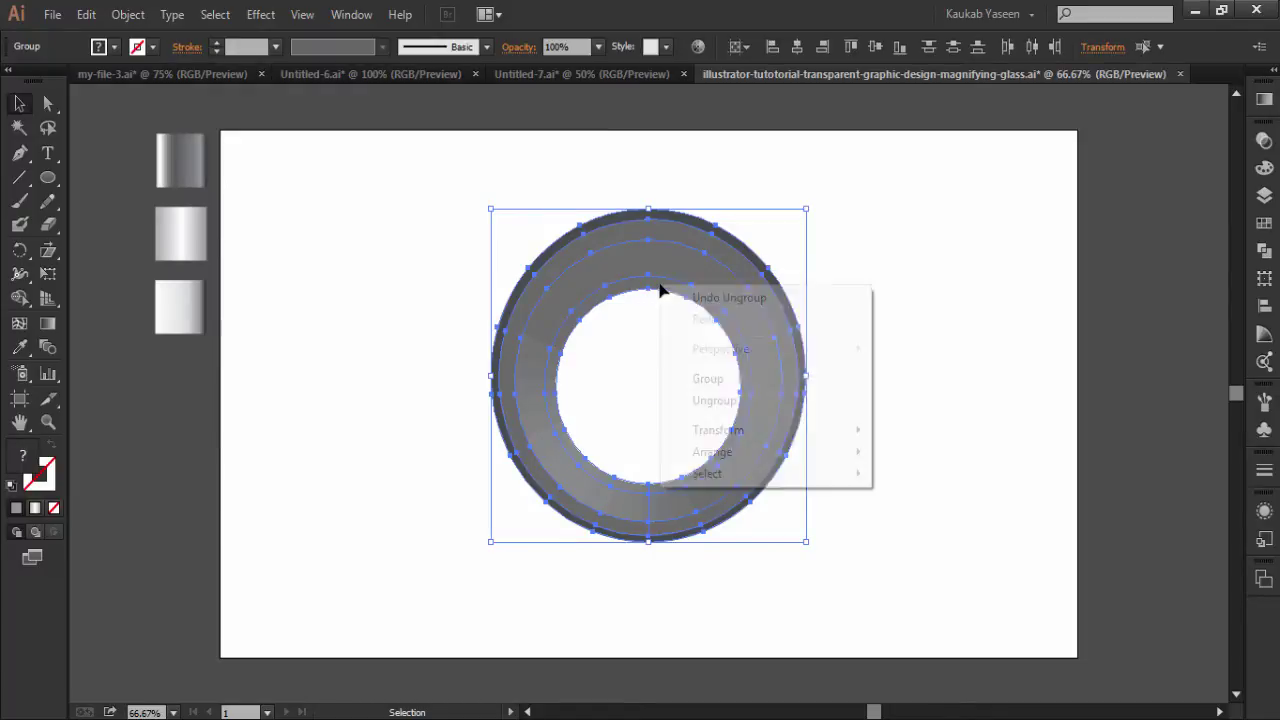
click(716, 402)
click(934, 341)
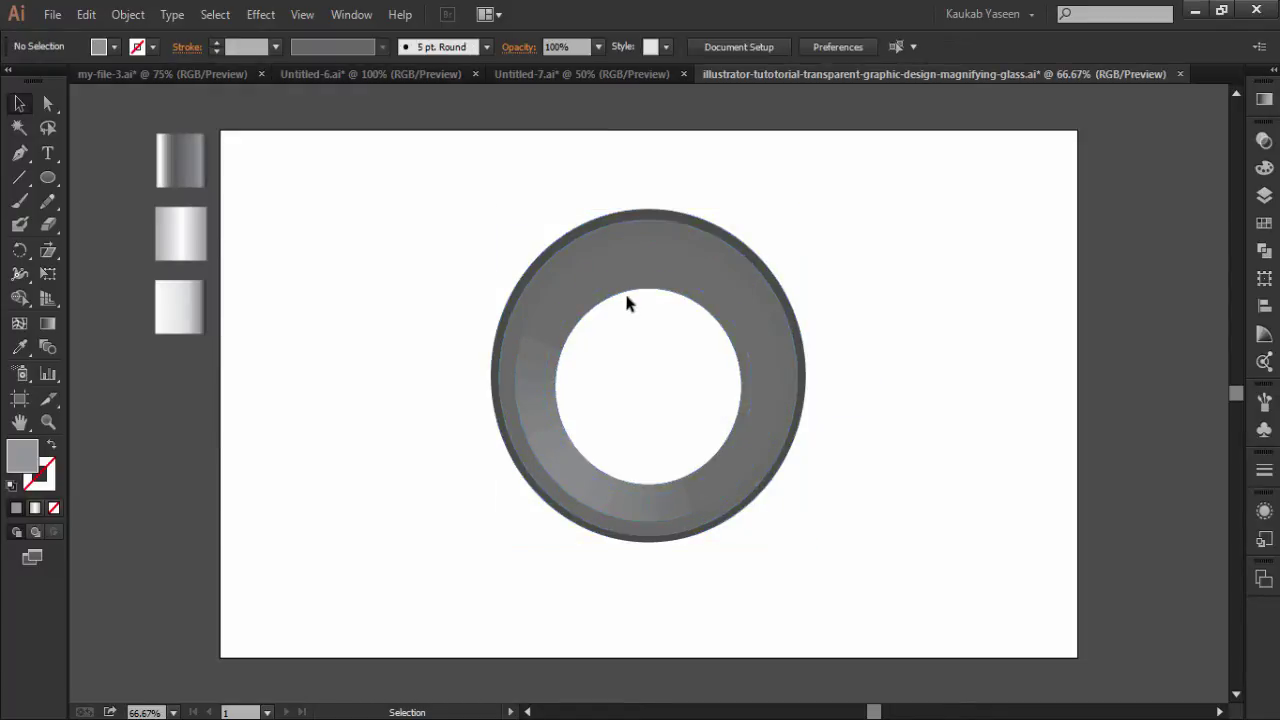
click(630, 291)
key(ctrl+shift+a)
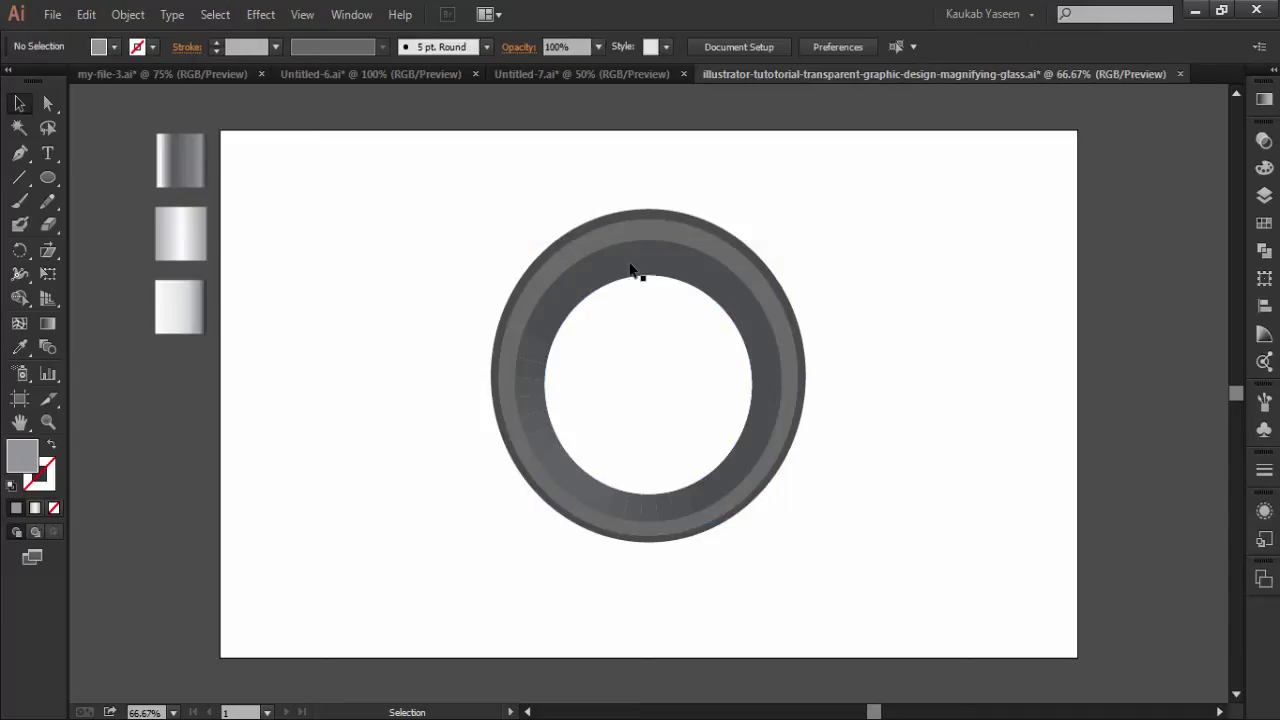
click(630, 268)
key(Delete)
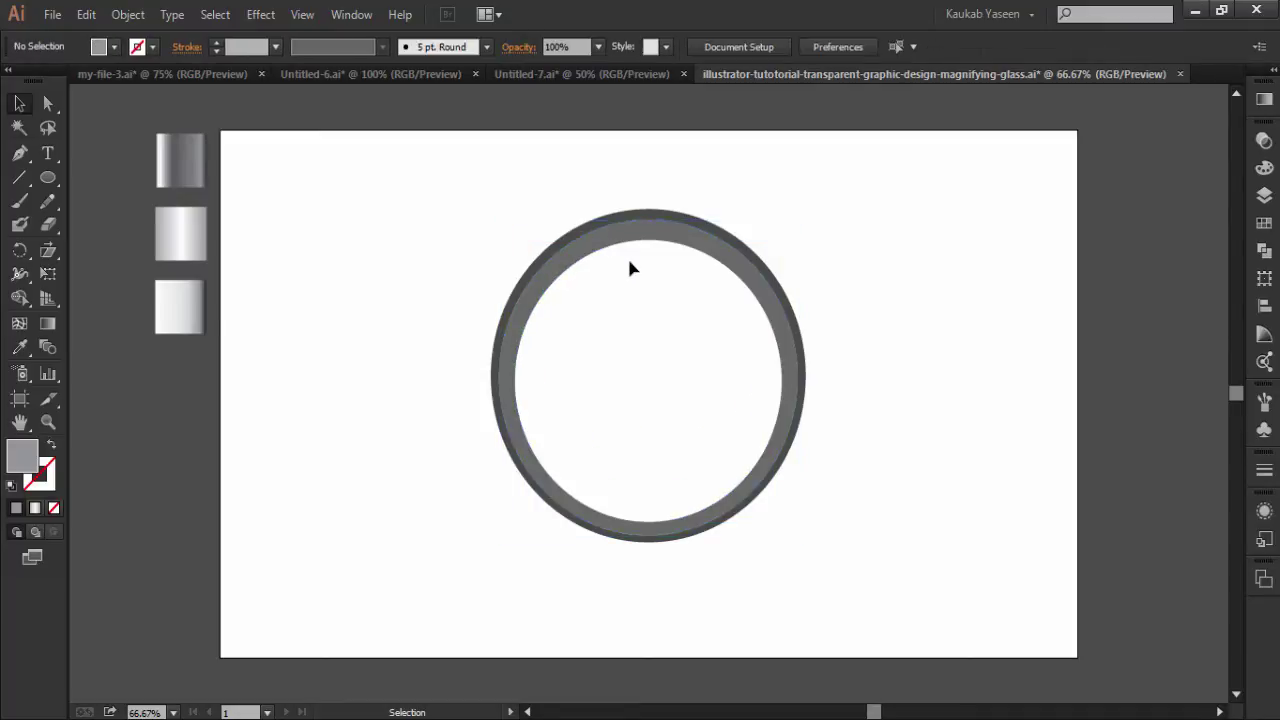
Apply the light gradient swatch to the ring band with the Eyedropper.
click(614, 249)
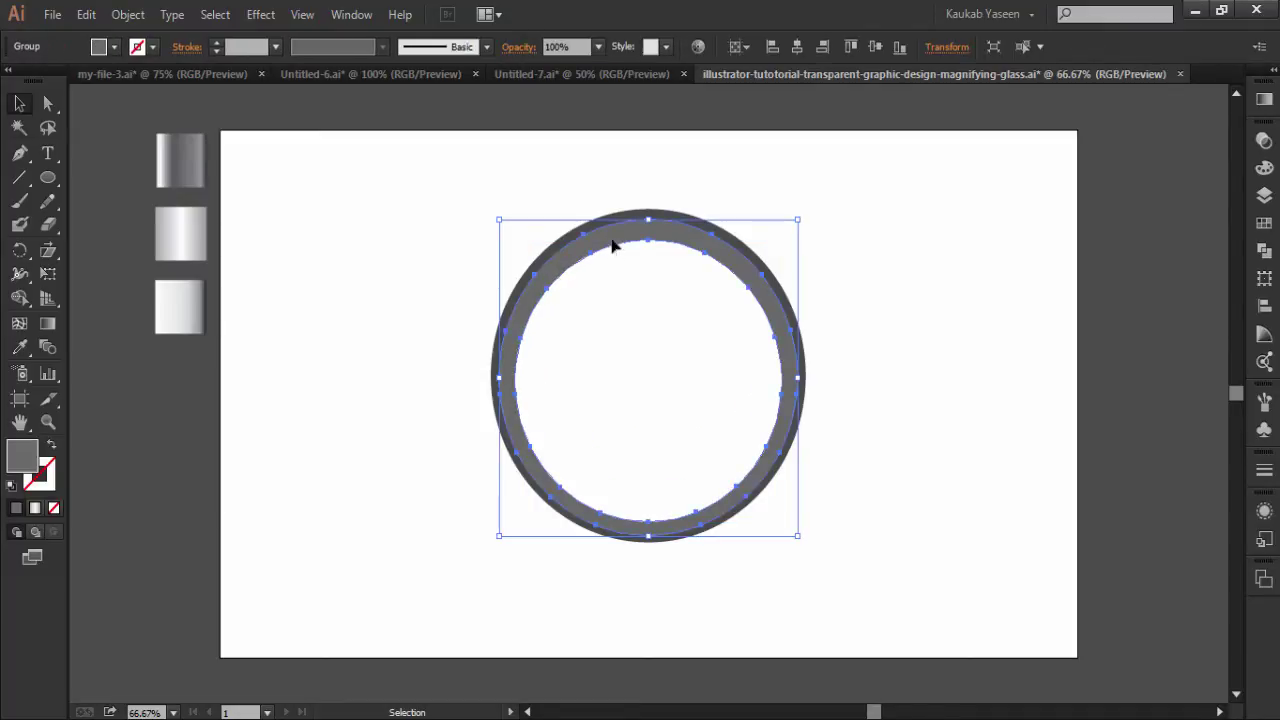
click(20, 346)
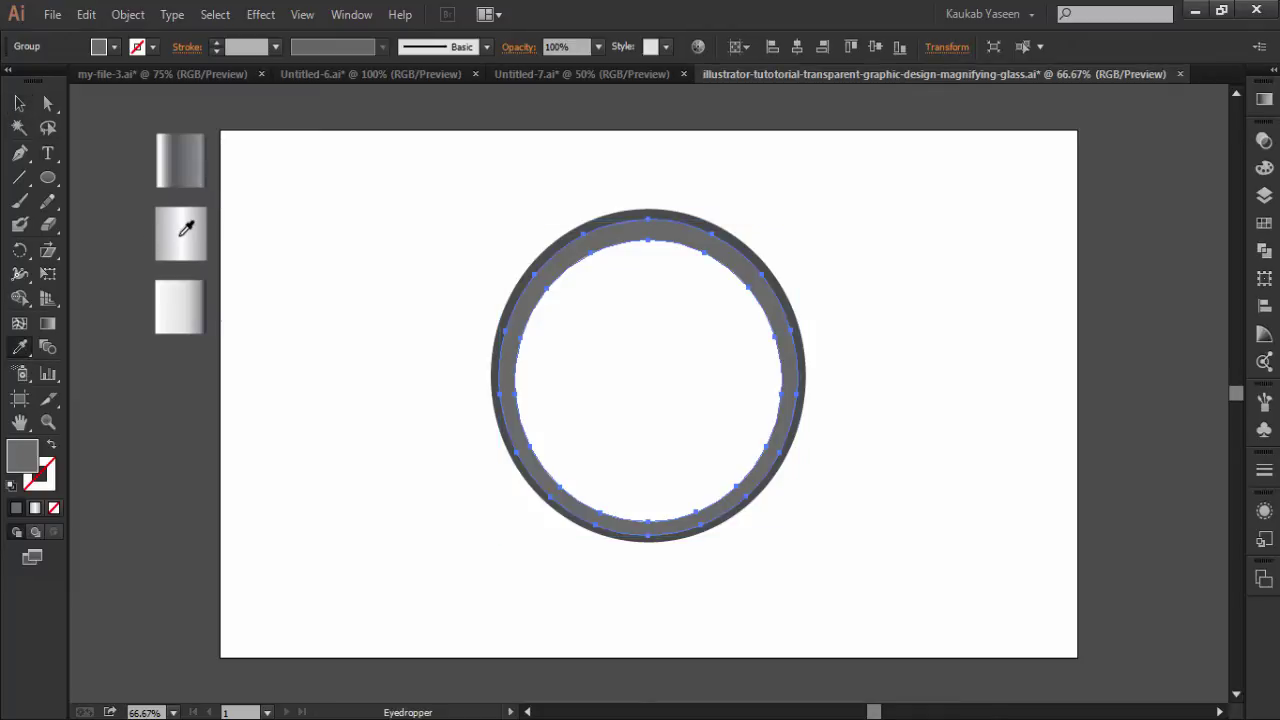
click(181, 234)
click(19, 103)
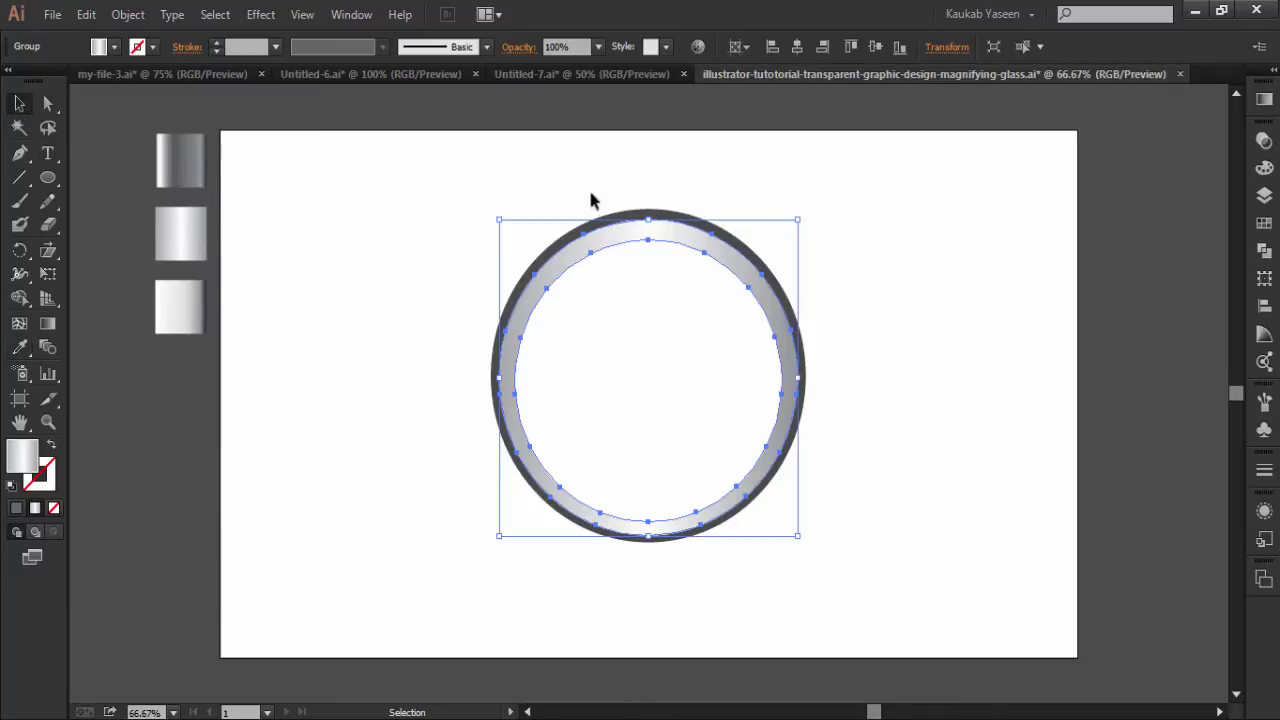
click(691, 206)
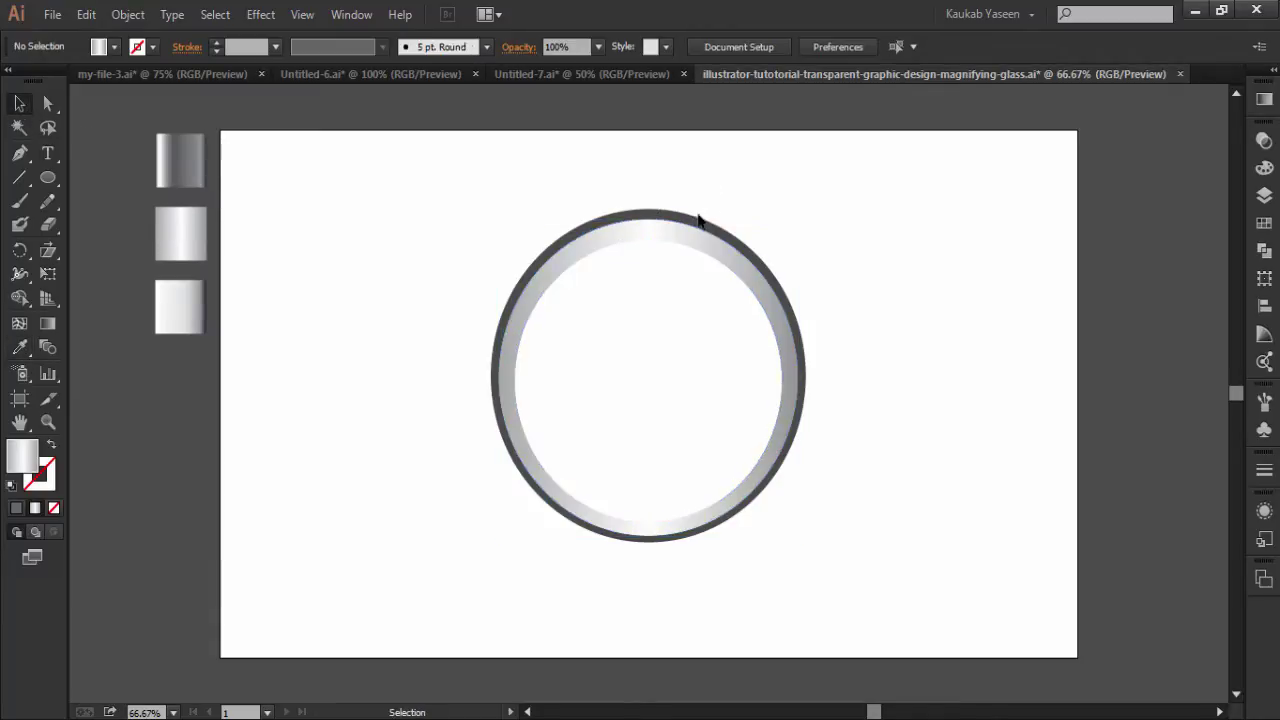
Apply the top gradient swatch to the dark outer rim, then begin a new 425 px circle.
click(699, 222)
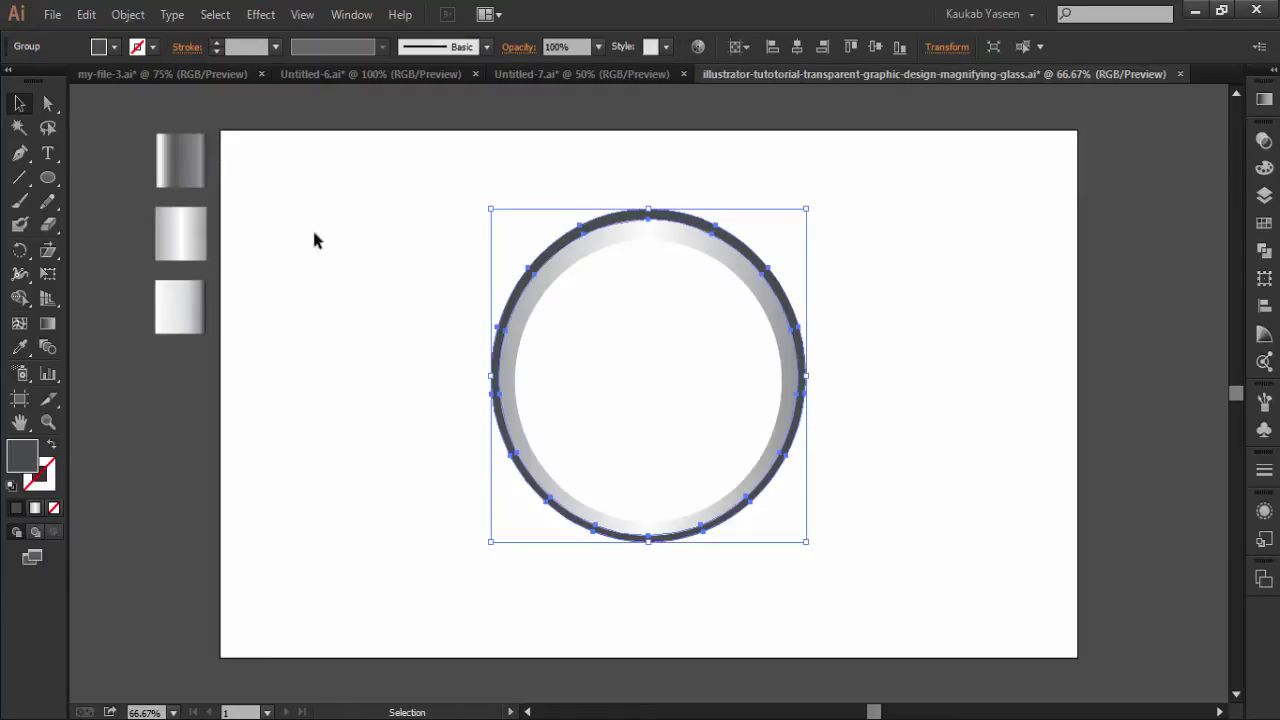
click(19, 347)
click(183, 150)
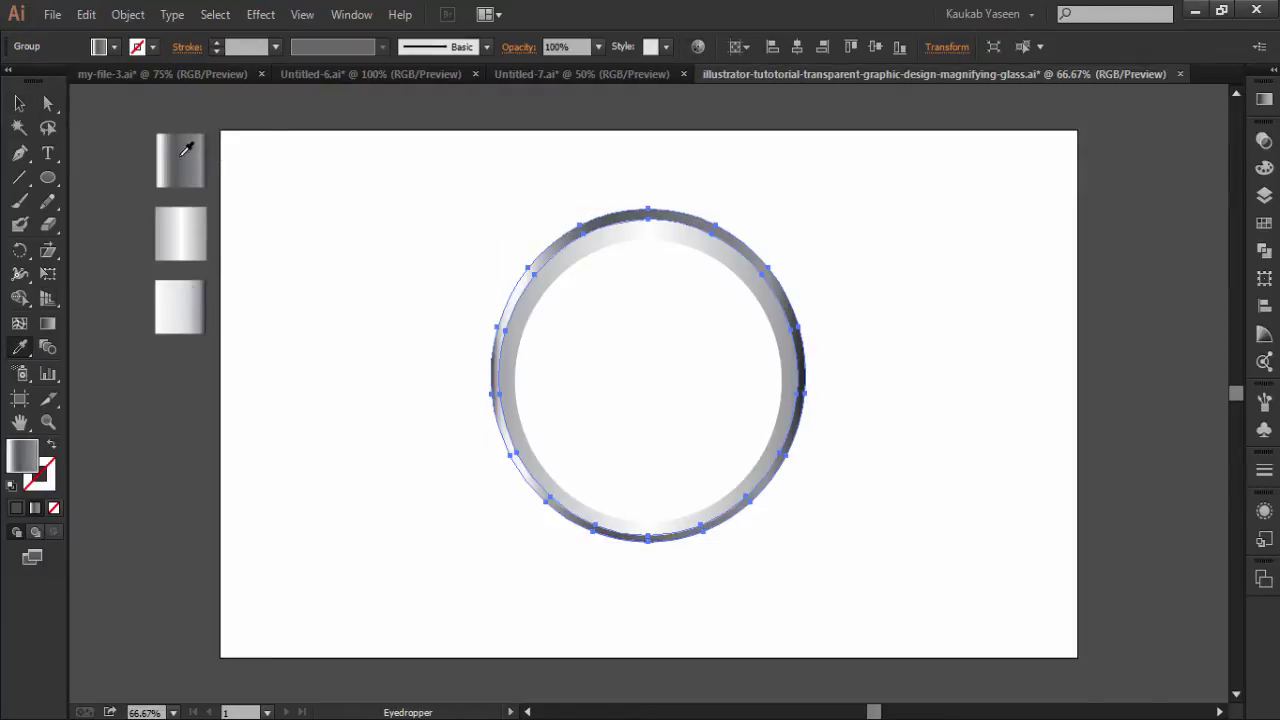
click(19, 104)
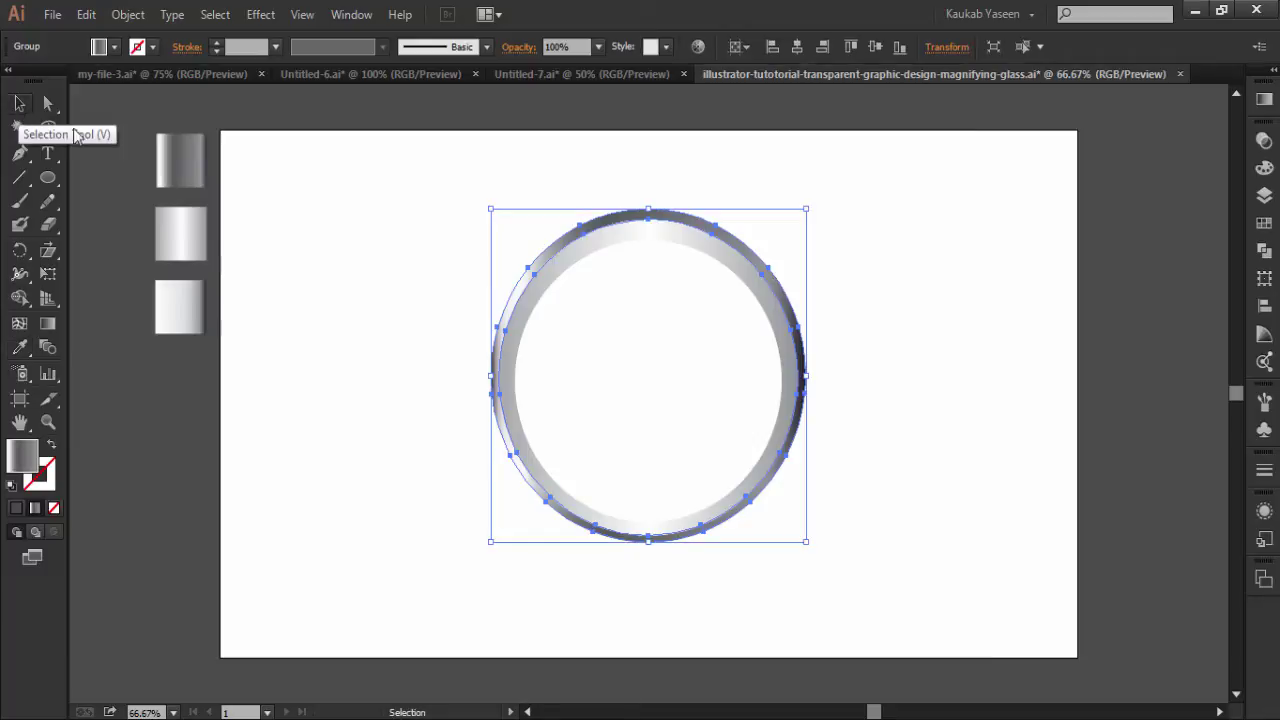
click(393, 268)
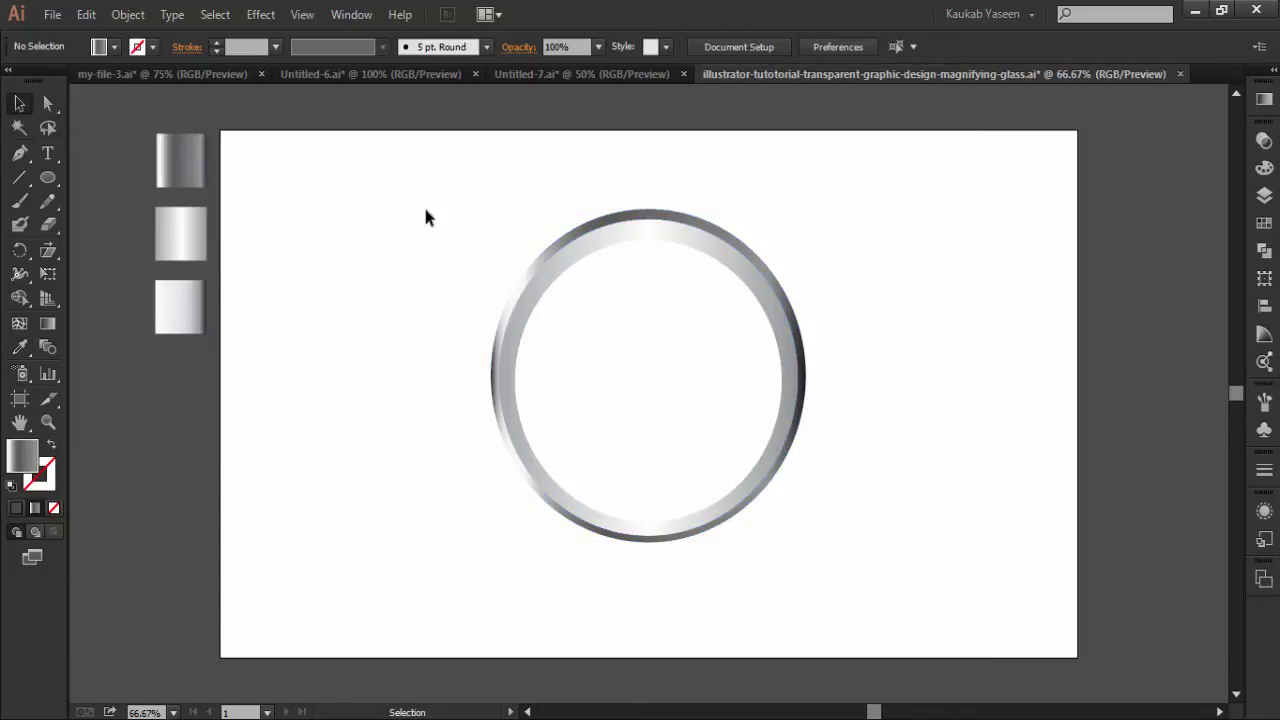
click(47, 177)
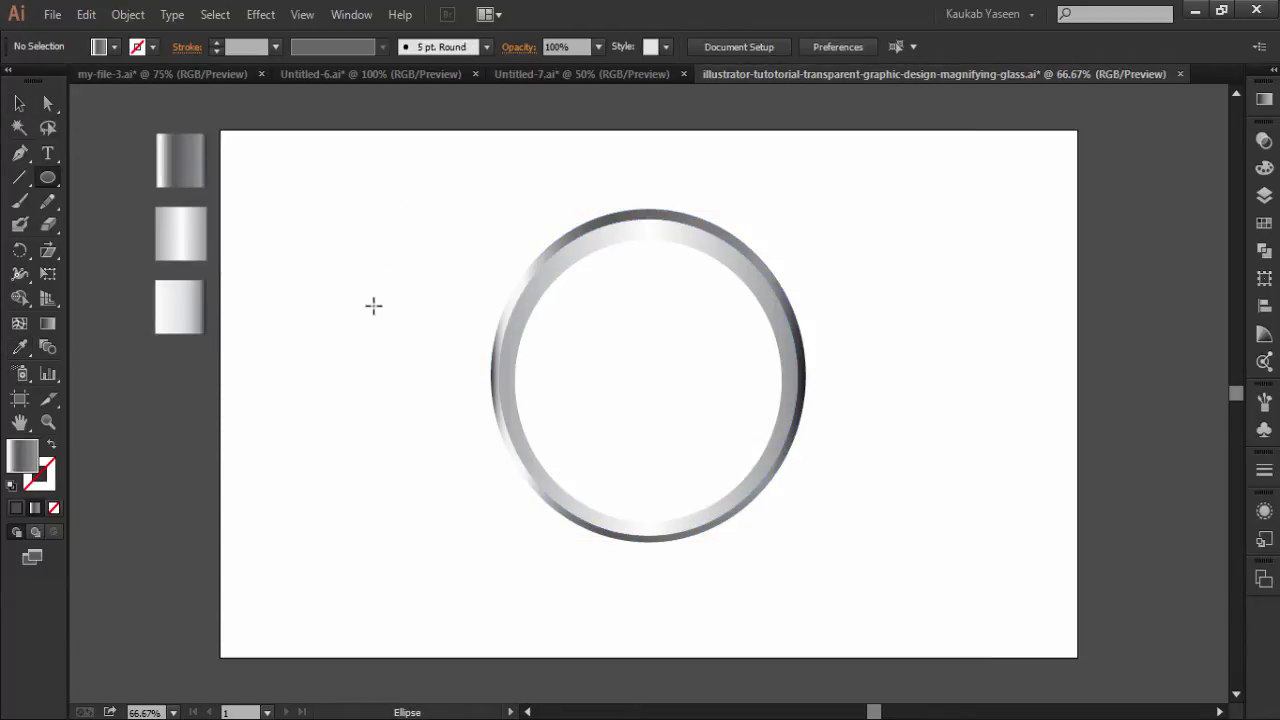
click(372, 314)
Create the 425 px circle with no fill and a white stroke.
click(624, 408)
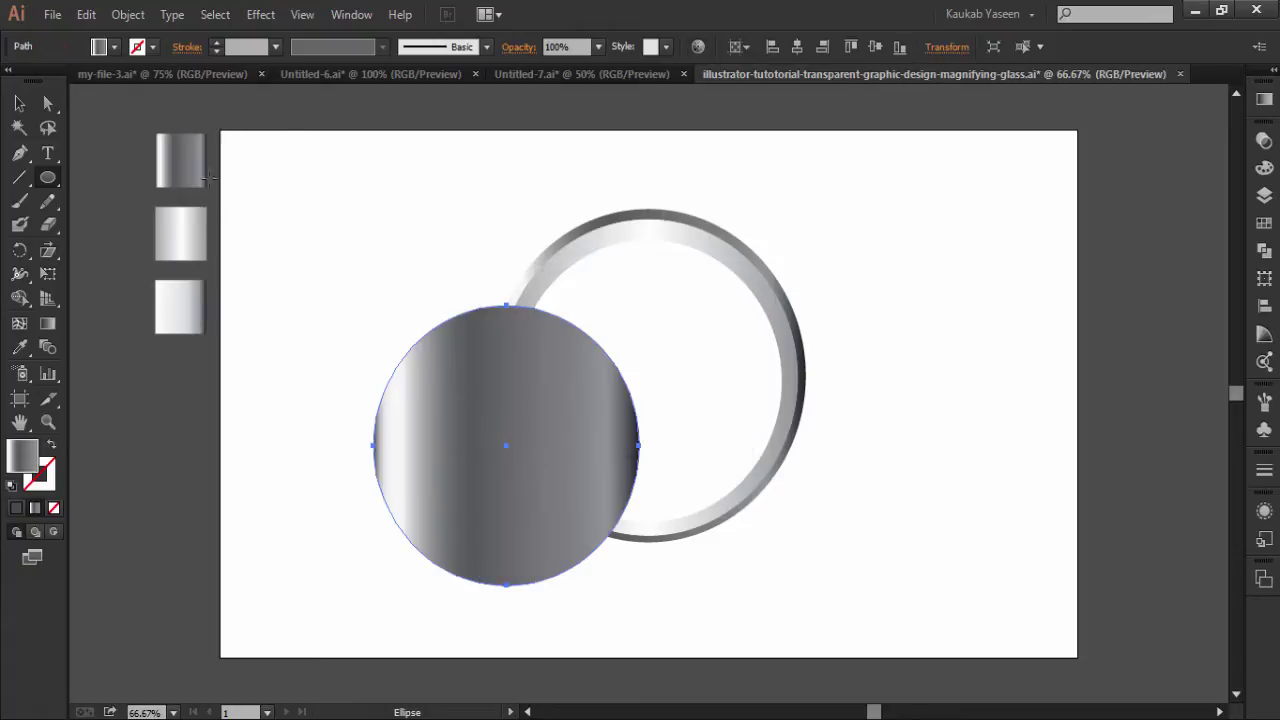
click(114, 47)
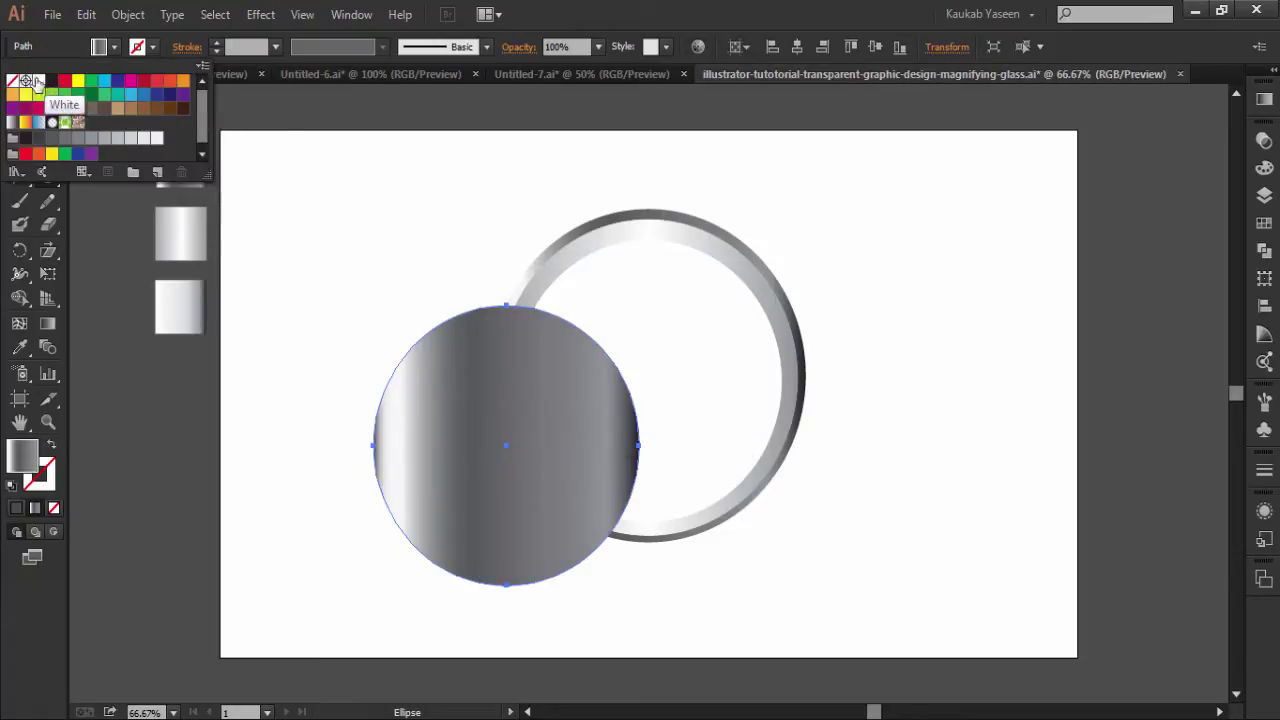
click(14, 83)
click(152, 50)
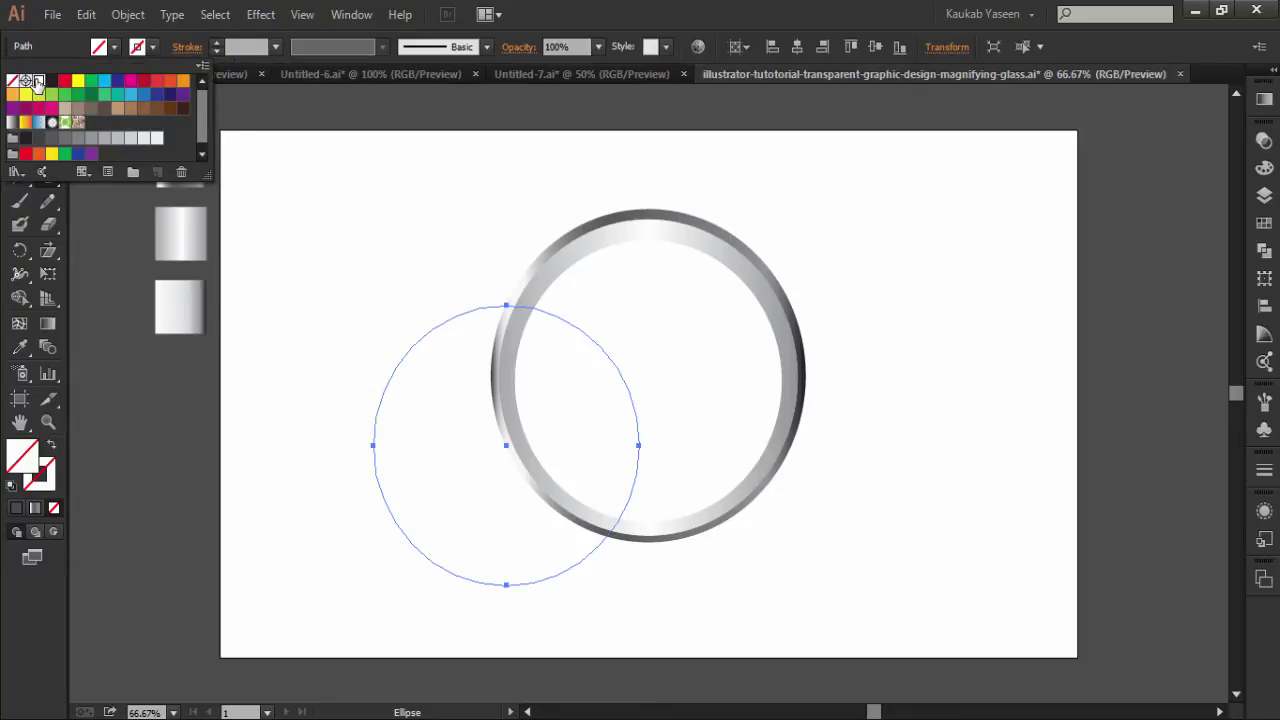
click(38, 81)
Move the outline circle into the ring's centre and align the two.
click(20, 104)
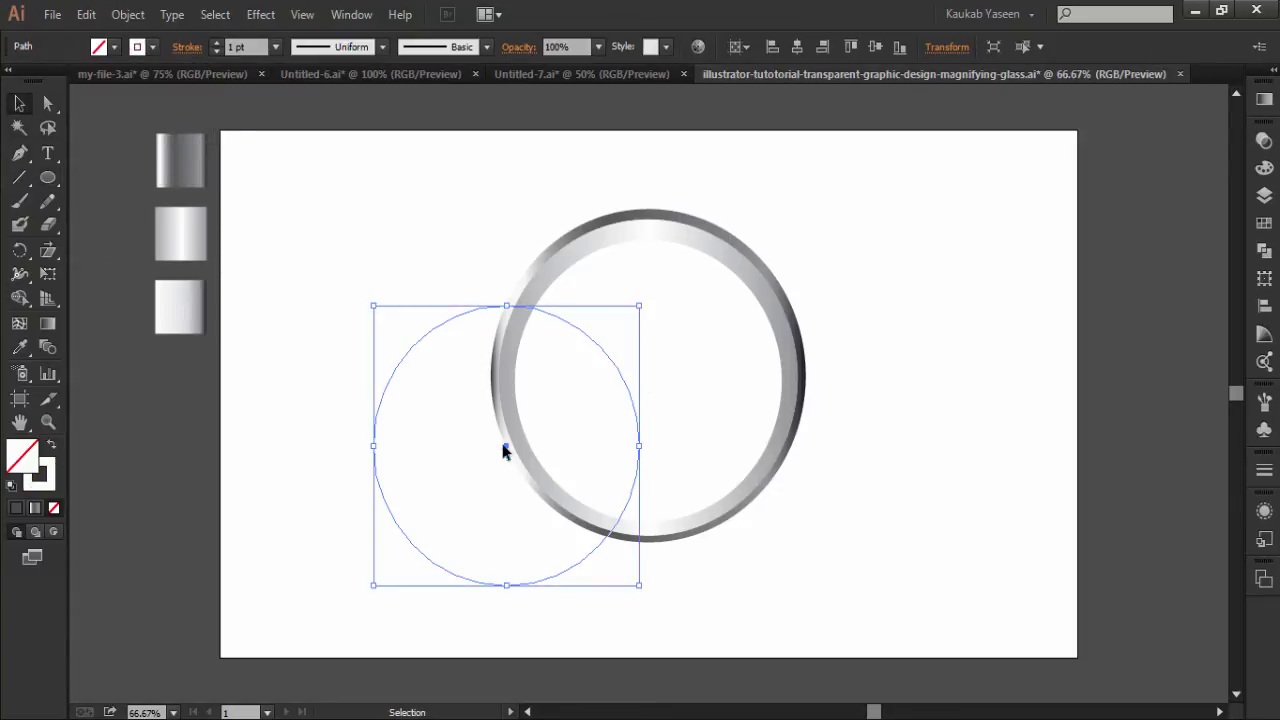
drag(505, 446, 647, 382)
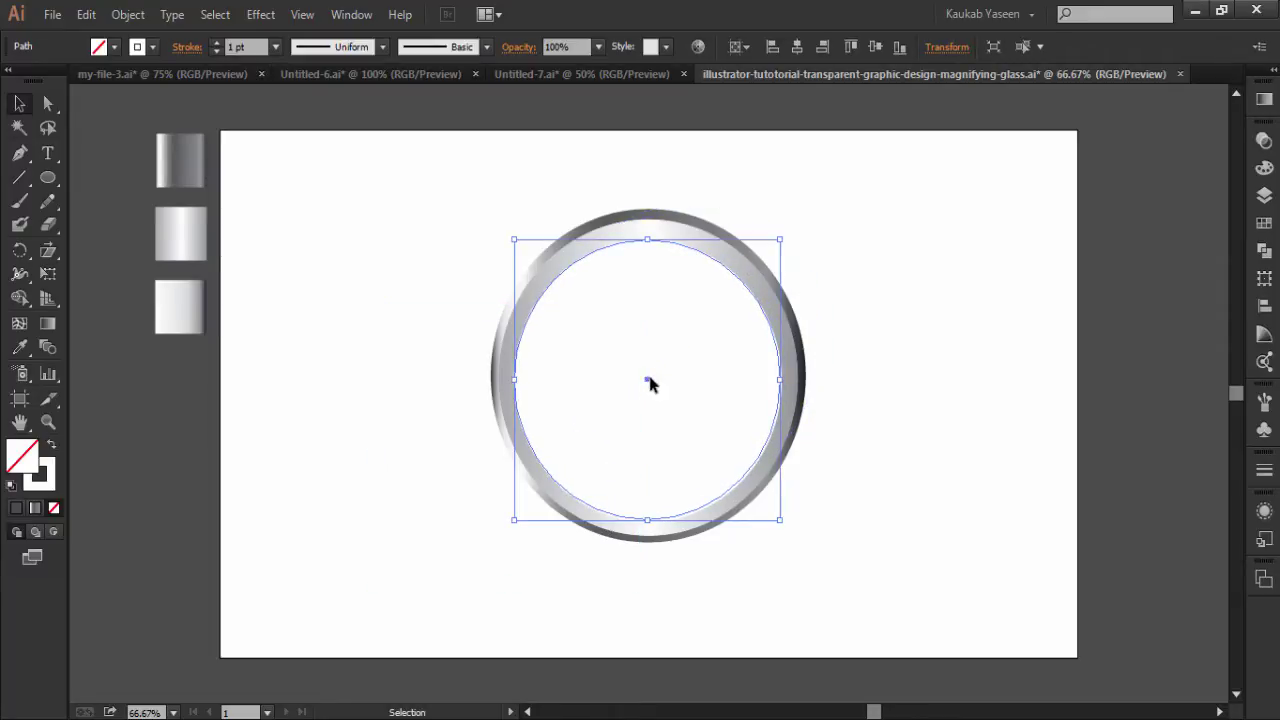
drag(558, 163, 645, 296)
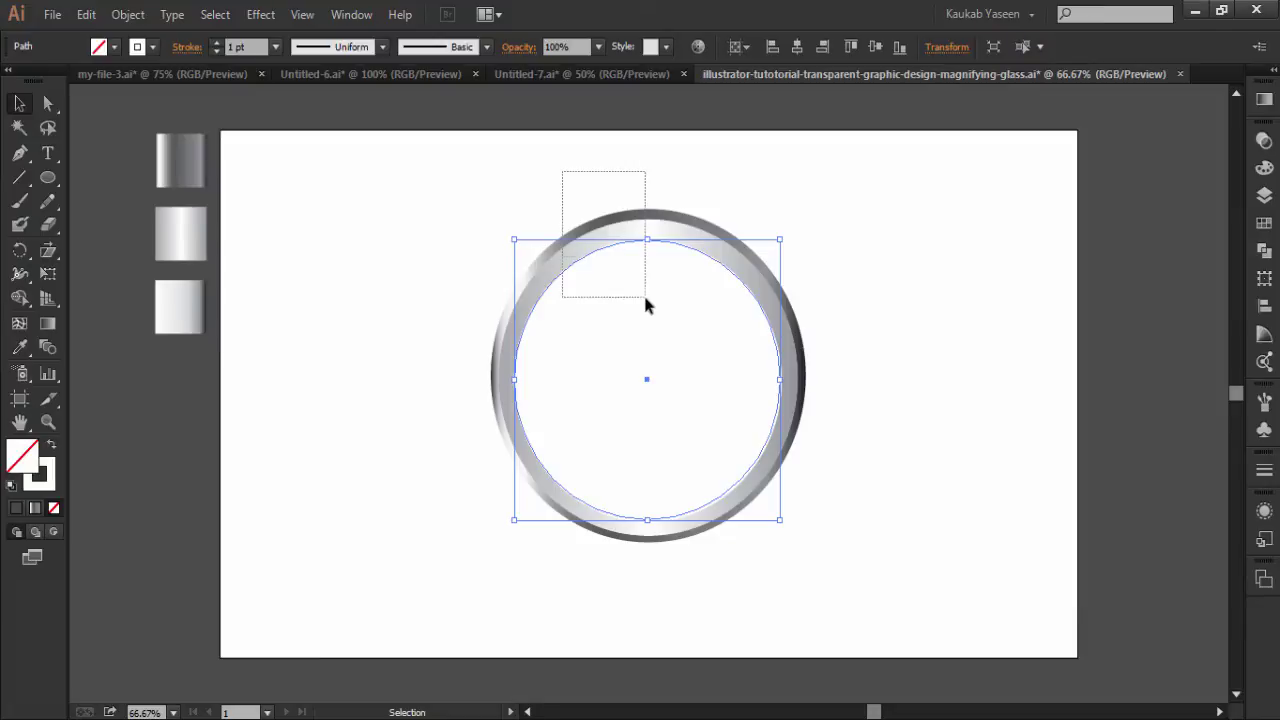
click(797, 46)
click(874, 46)
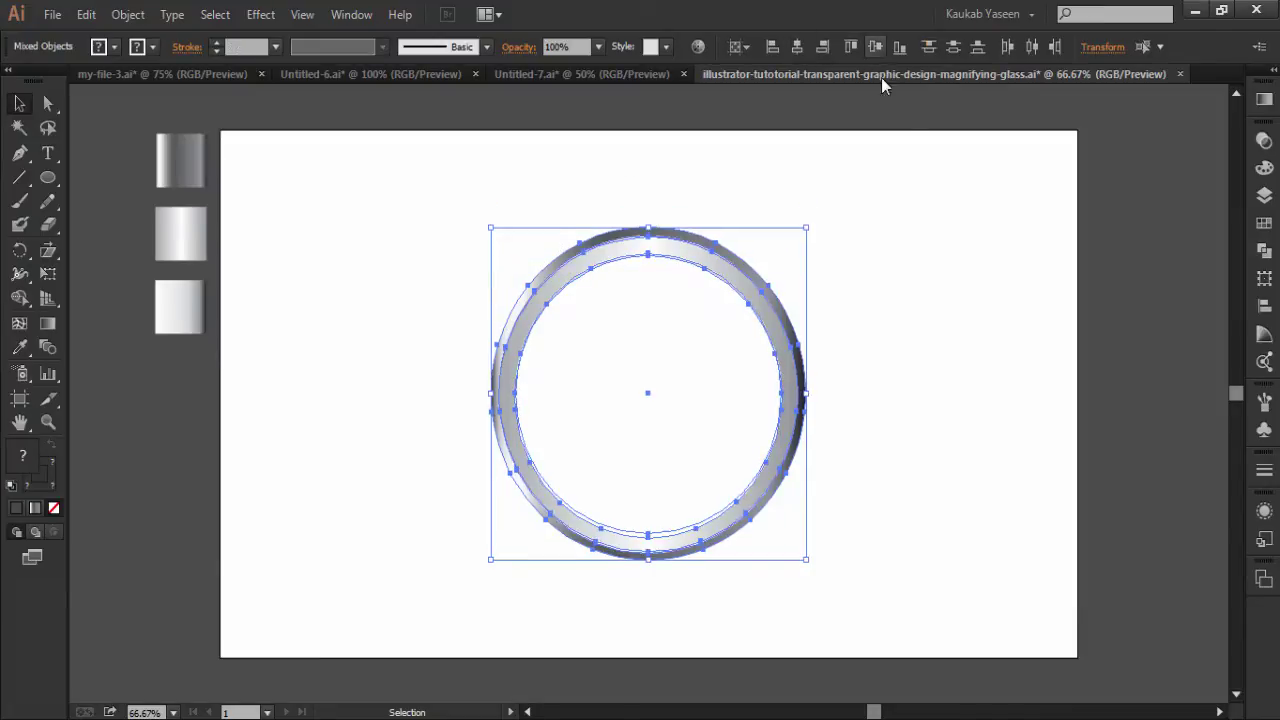
click(948, 294)
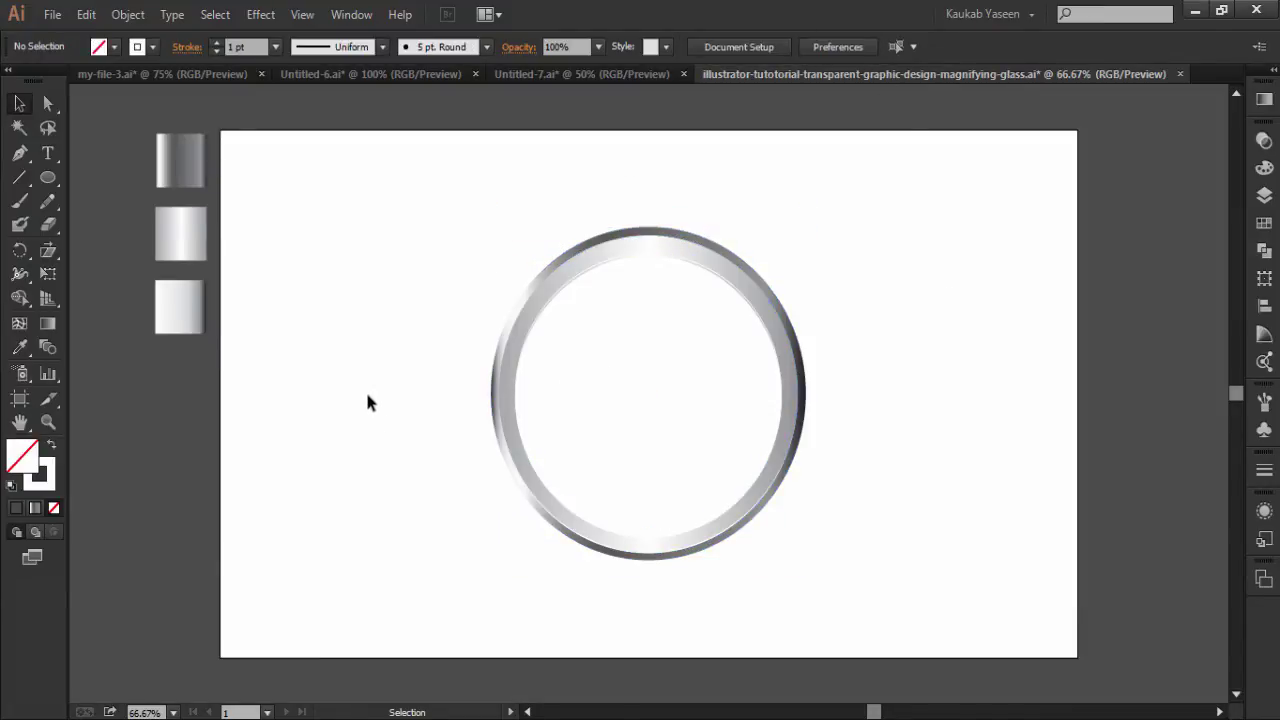
Draw another 425 px circle and swap it to a white fill.
click(47, 177)
click(347, 297)
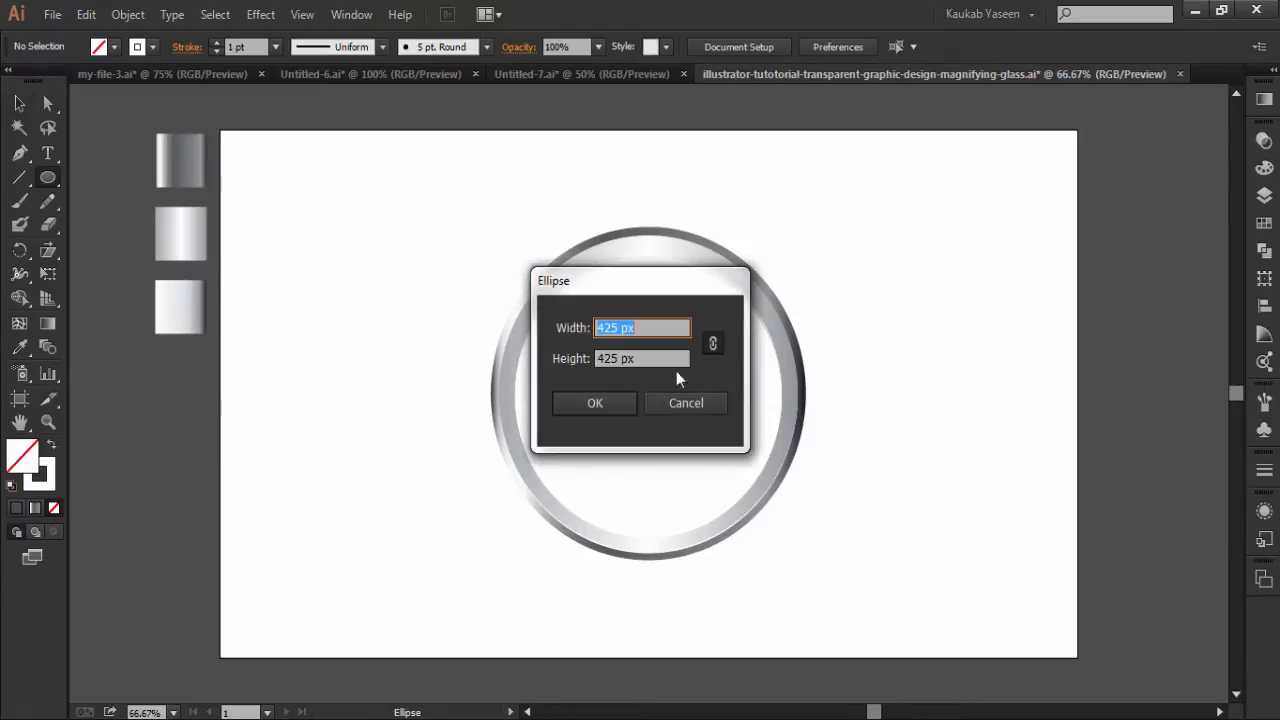
click(614, 406)
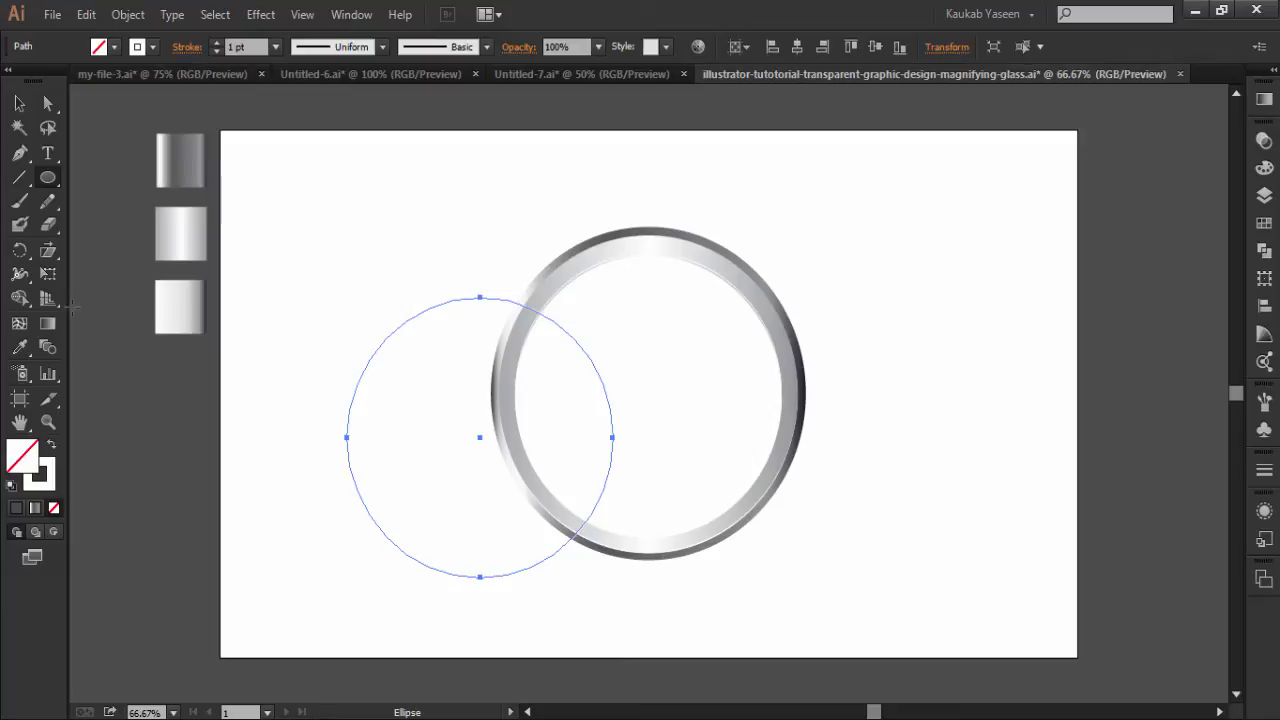
click(50, 449)
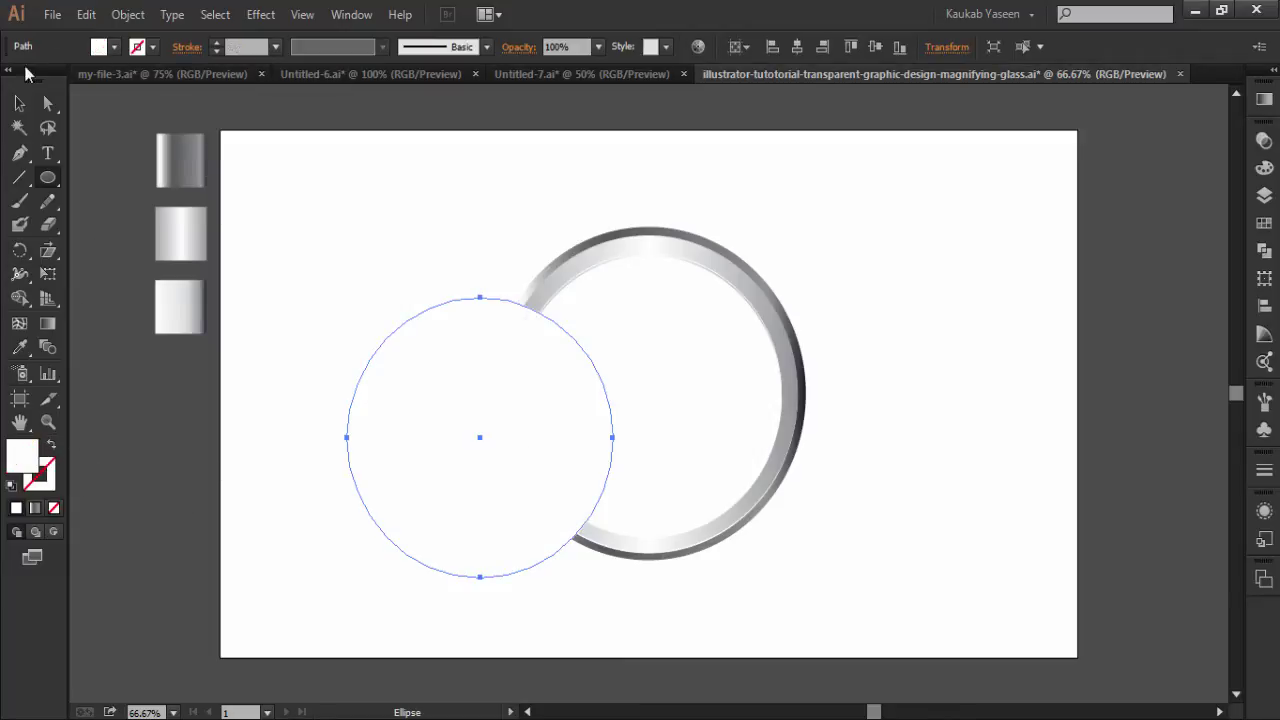
click(19, 103)
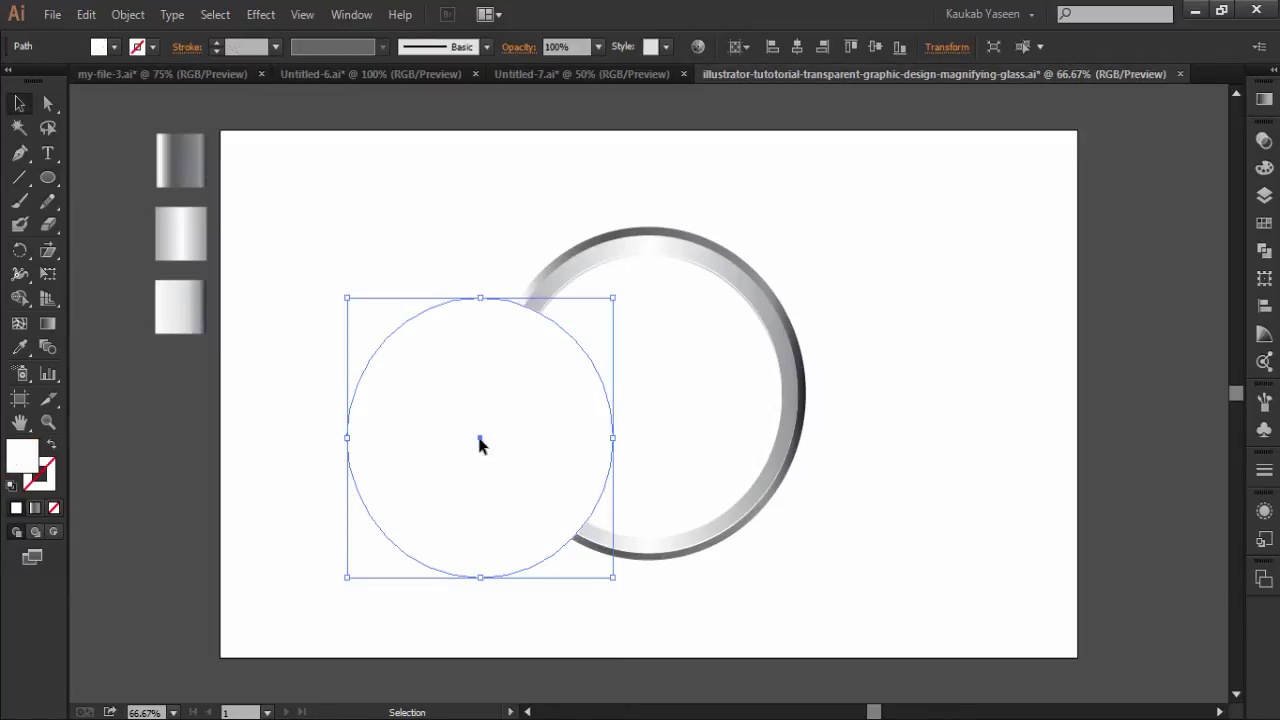
Place the white circle in the ring, enlarge it to the inner edge, and centre it.
drag(480, 441, 646, 401)
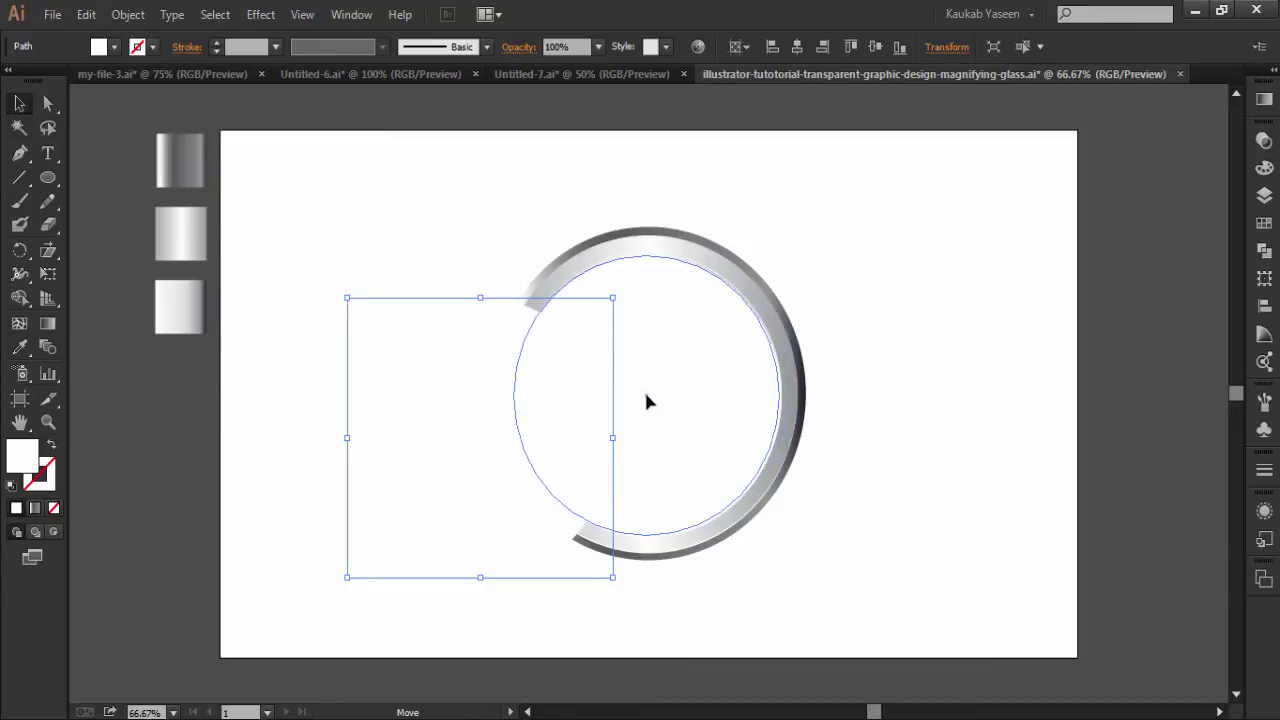
drag(646, 401, 646, 401)
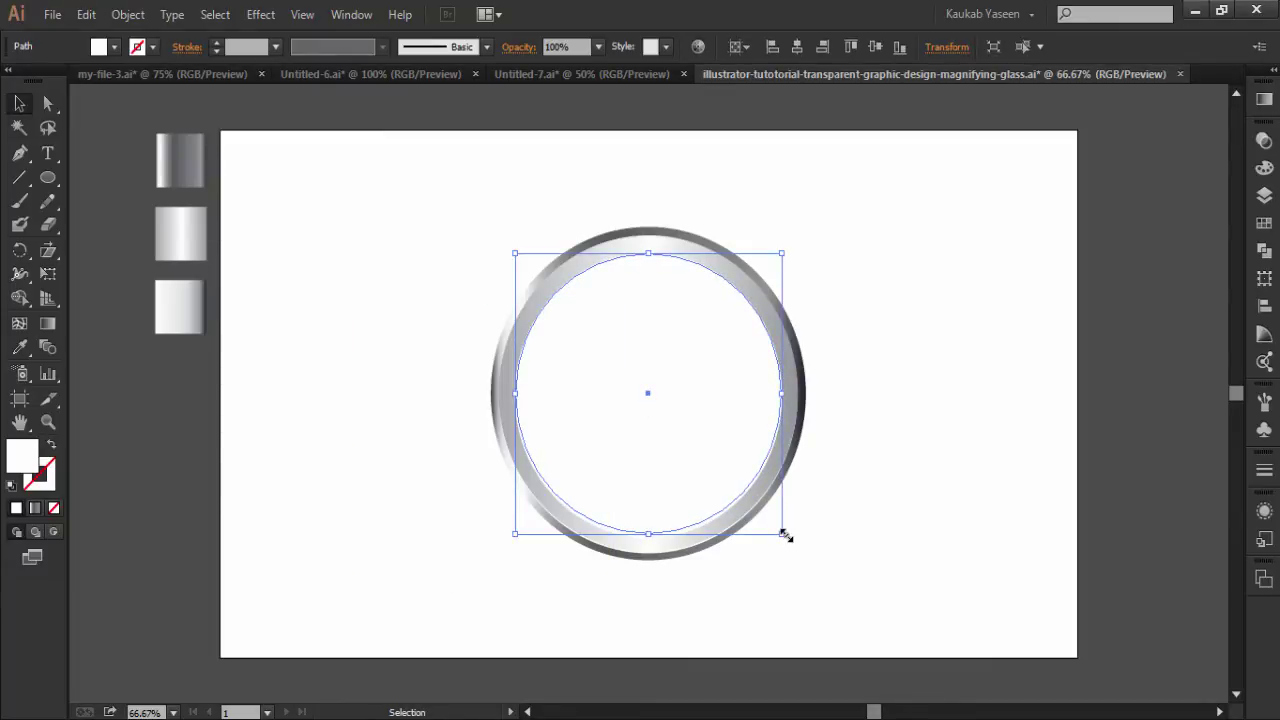
drag(783, 535, 791, 545)
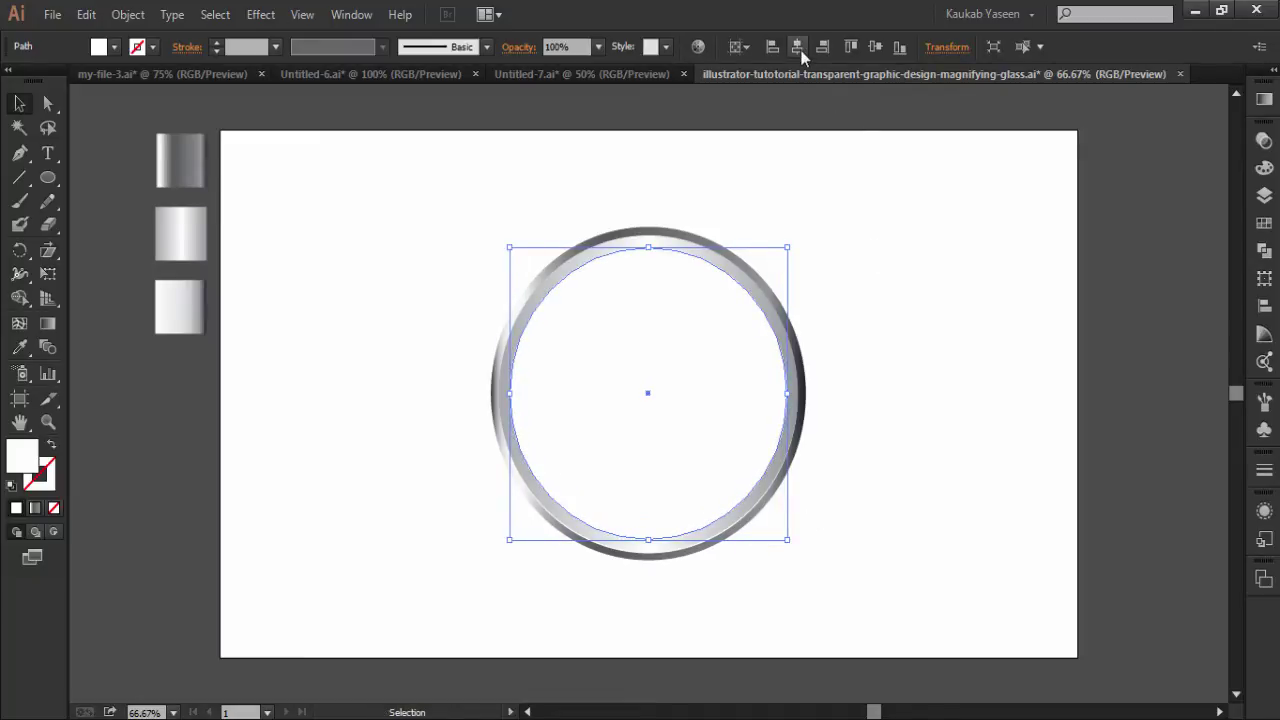
drag(529, 202, 694, 366)
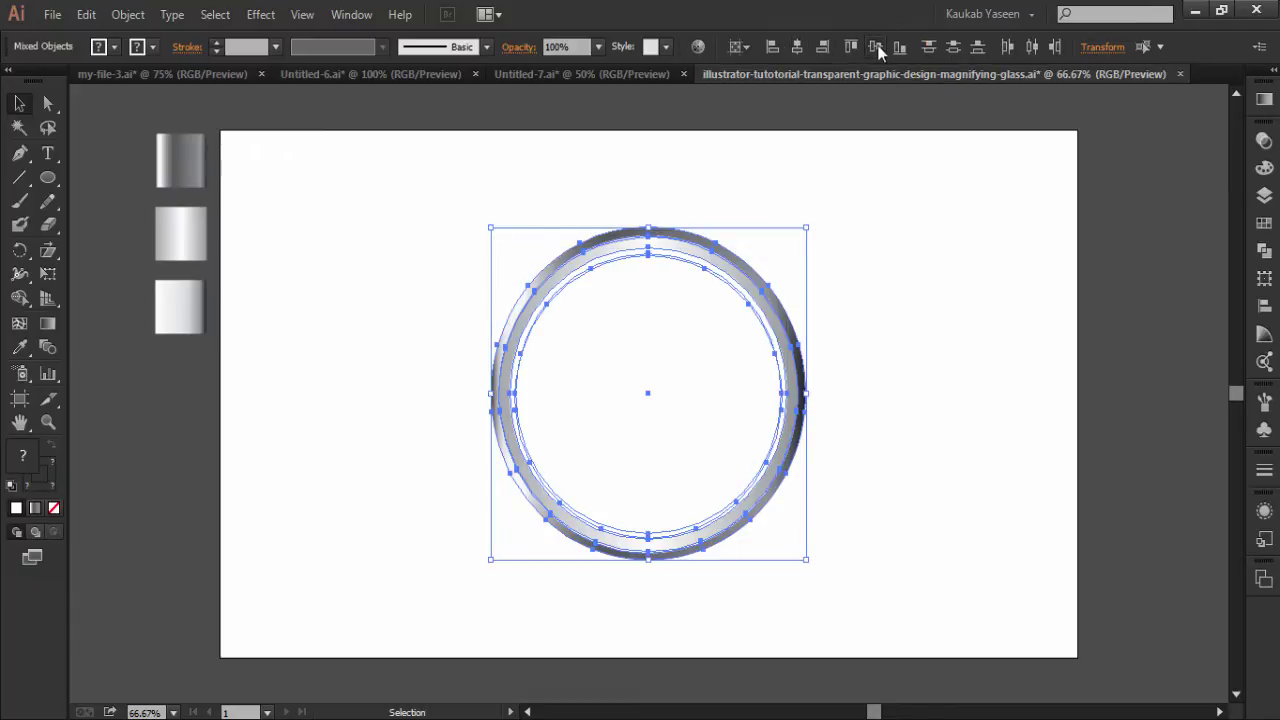
click(922, 272)
click(649, 400)
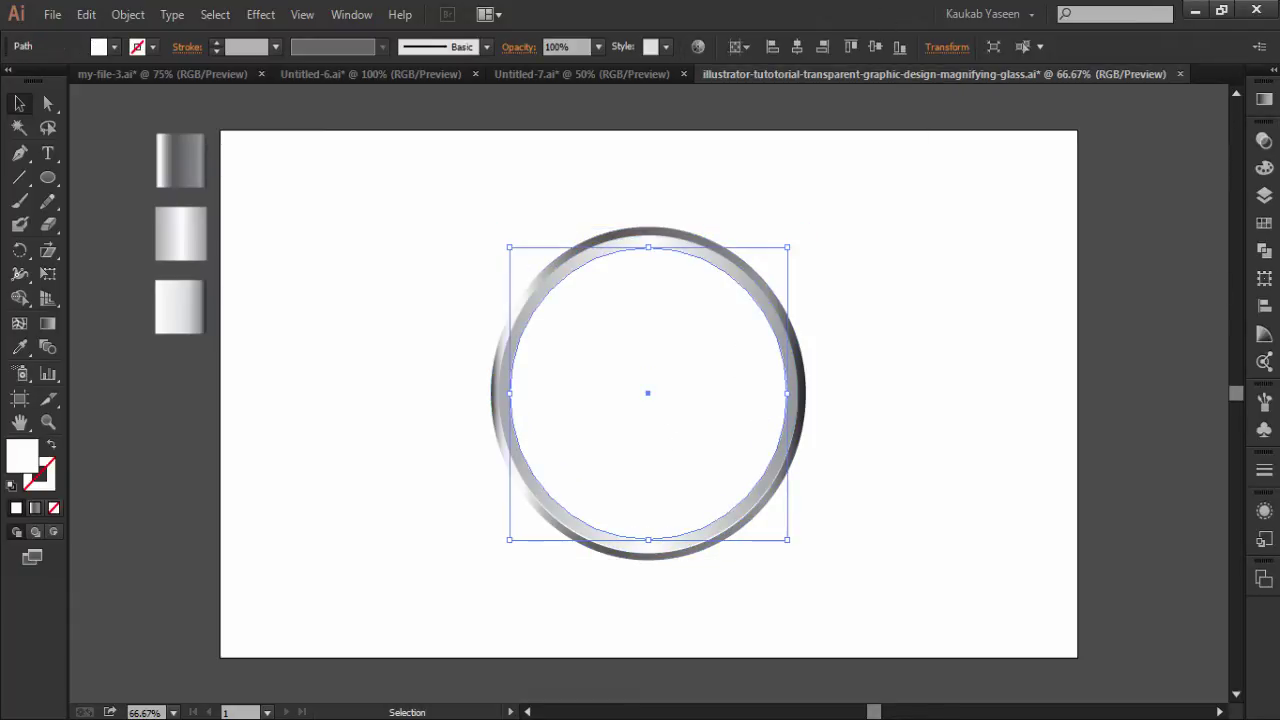
Fill the inner circle with a radial White, Black gradient, midpoint at 87%.
click(1264, 99)
click(1052, 114)
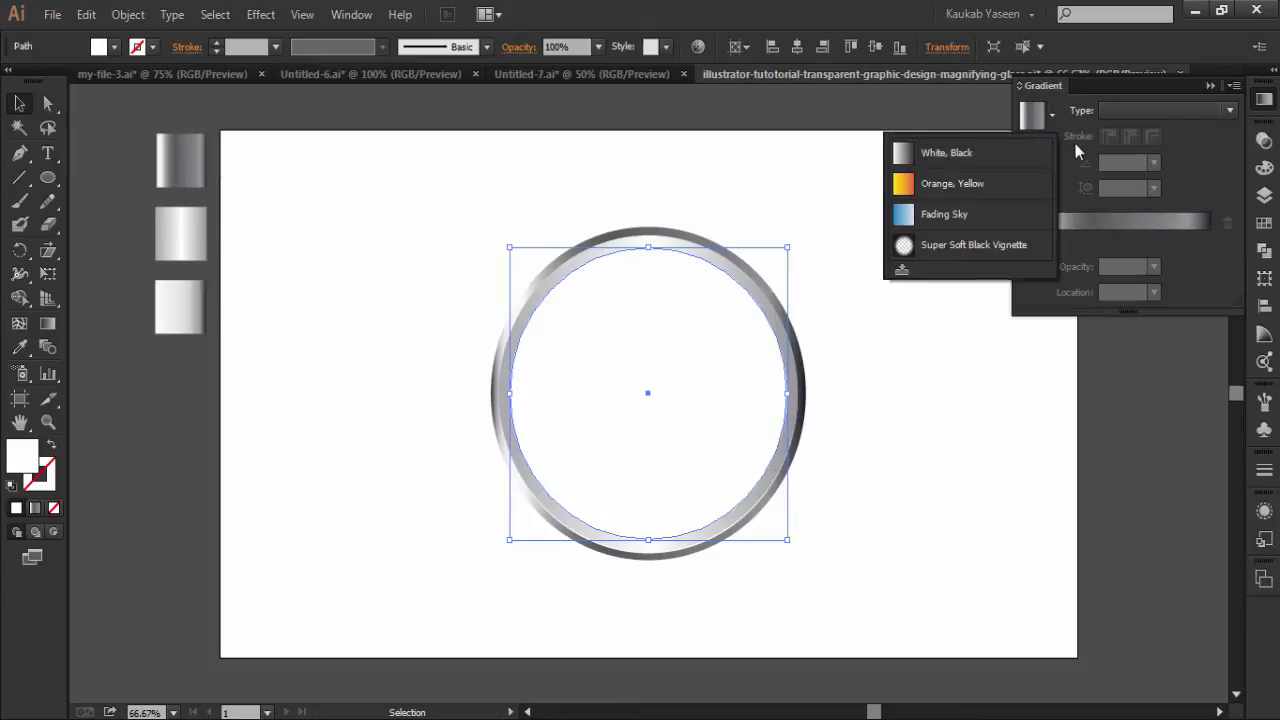
click(950, 152)
click(1229, 110)
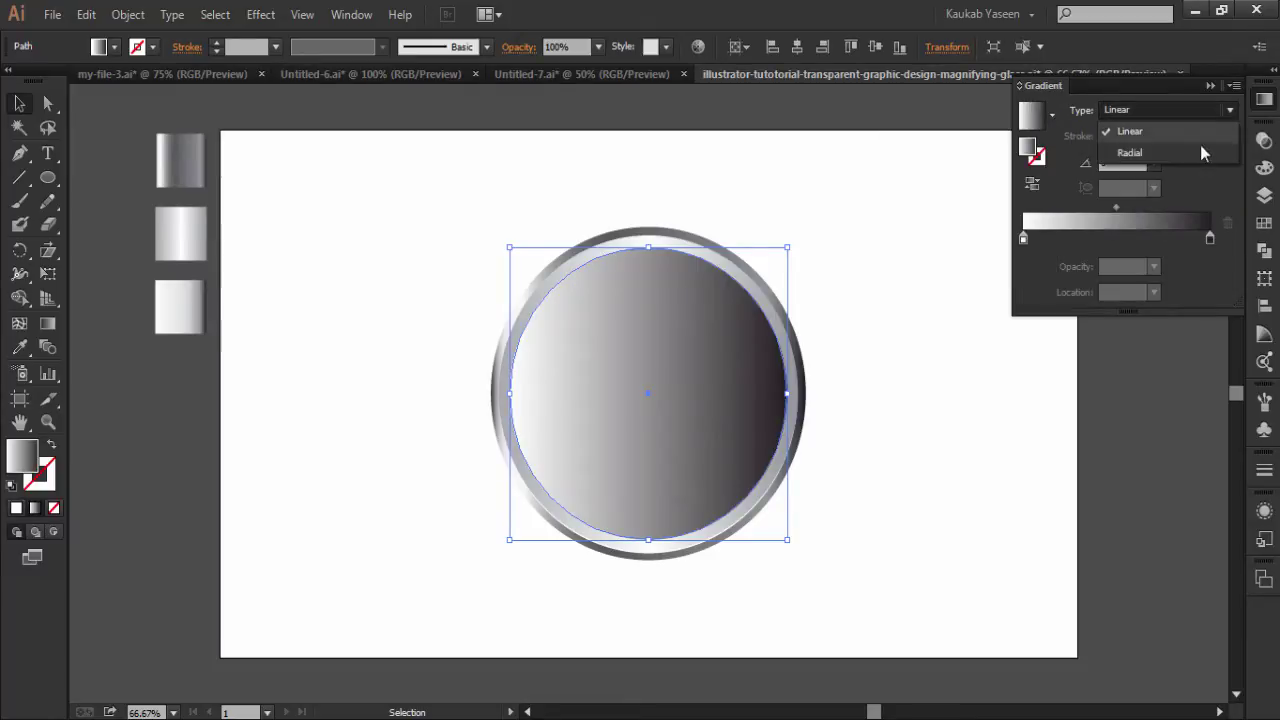
click(1165, 150)
drag(1116, 207, 1186, 207)
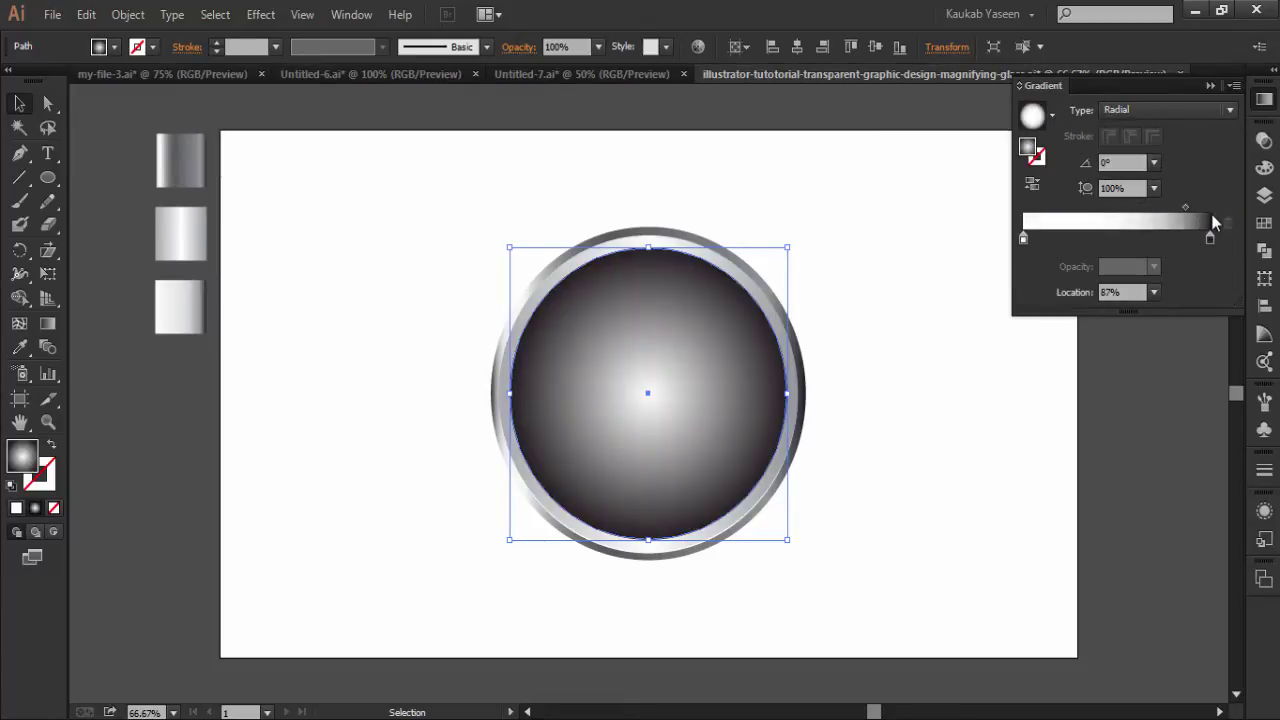
click(1208, 86)
click(924, 257)
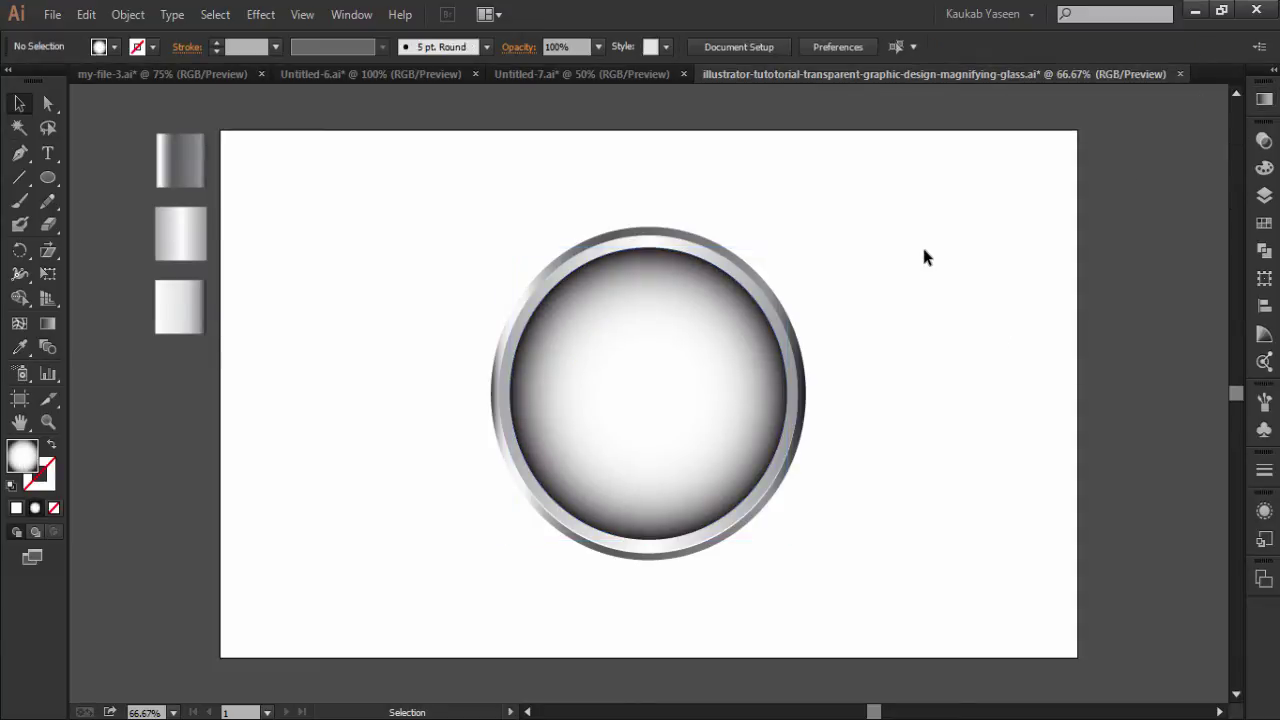
Send the gradient lens circle backward behind the dark ring.
right_click(573, 386)
mouse_move(629, 670)
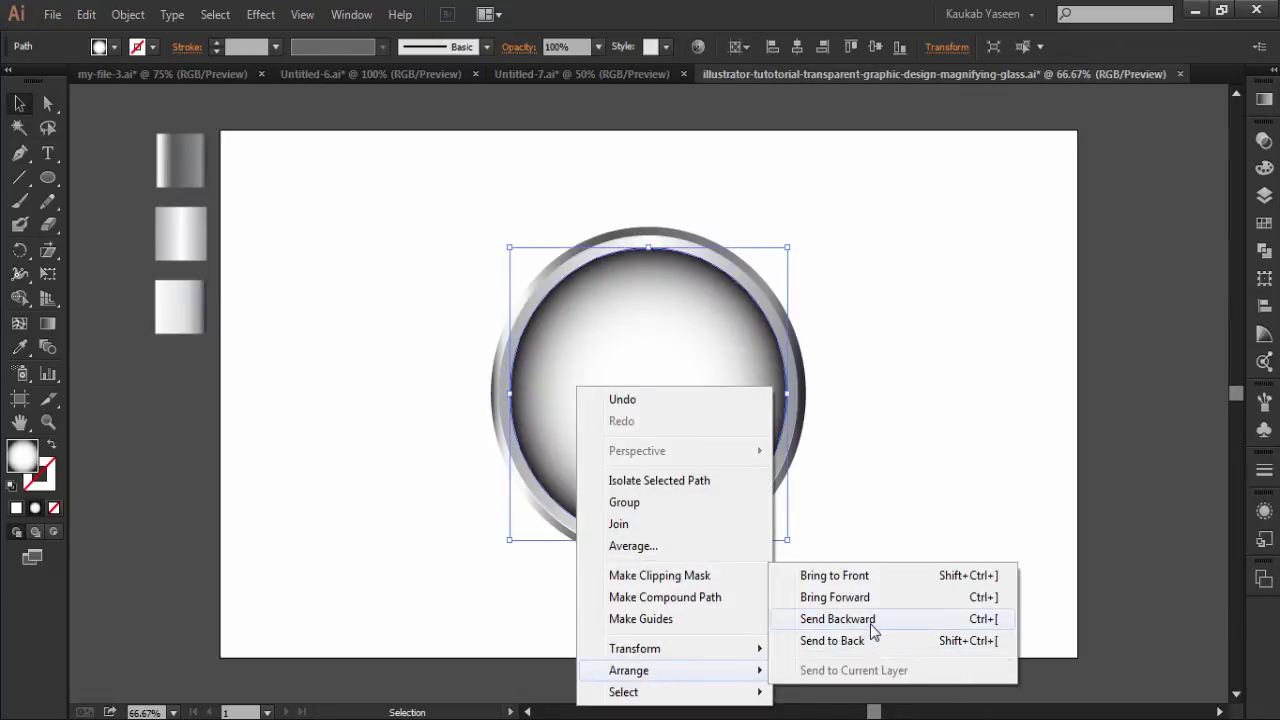
click(870, 619)
click(867, 386)
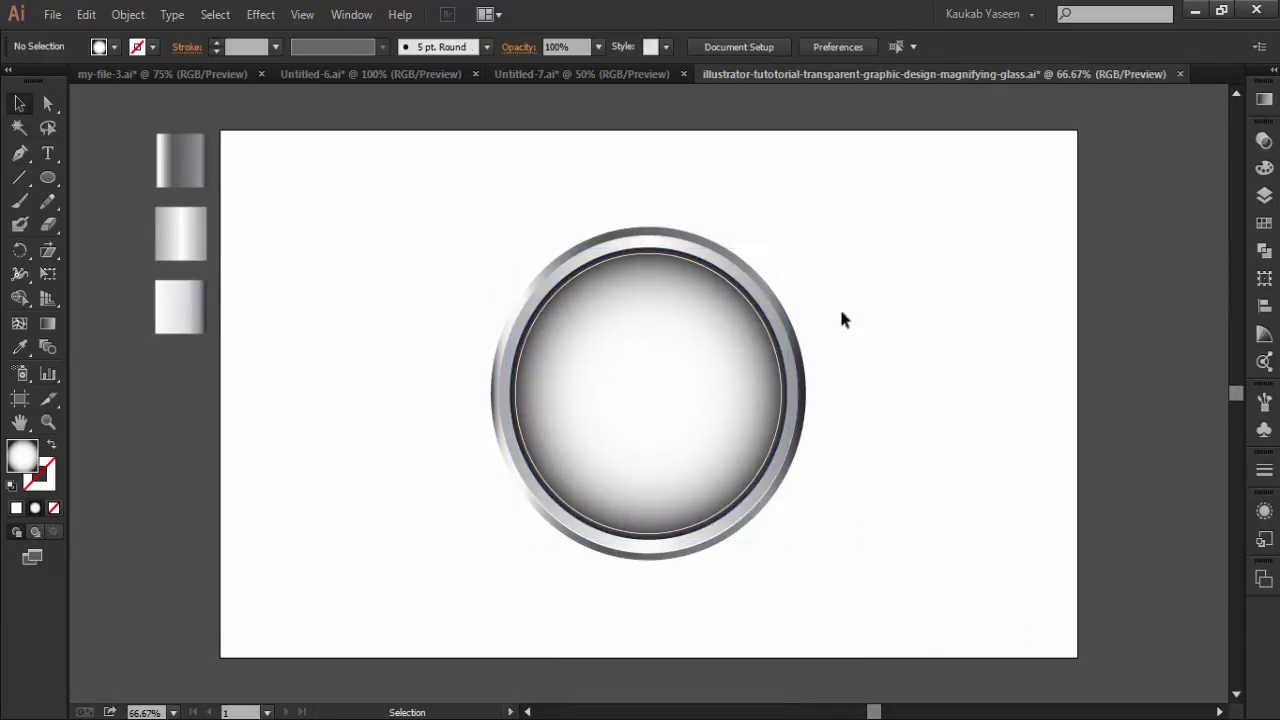
Enlarge the thin inner outline circle to meet the rim, then save the file.
click(638, 251)
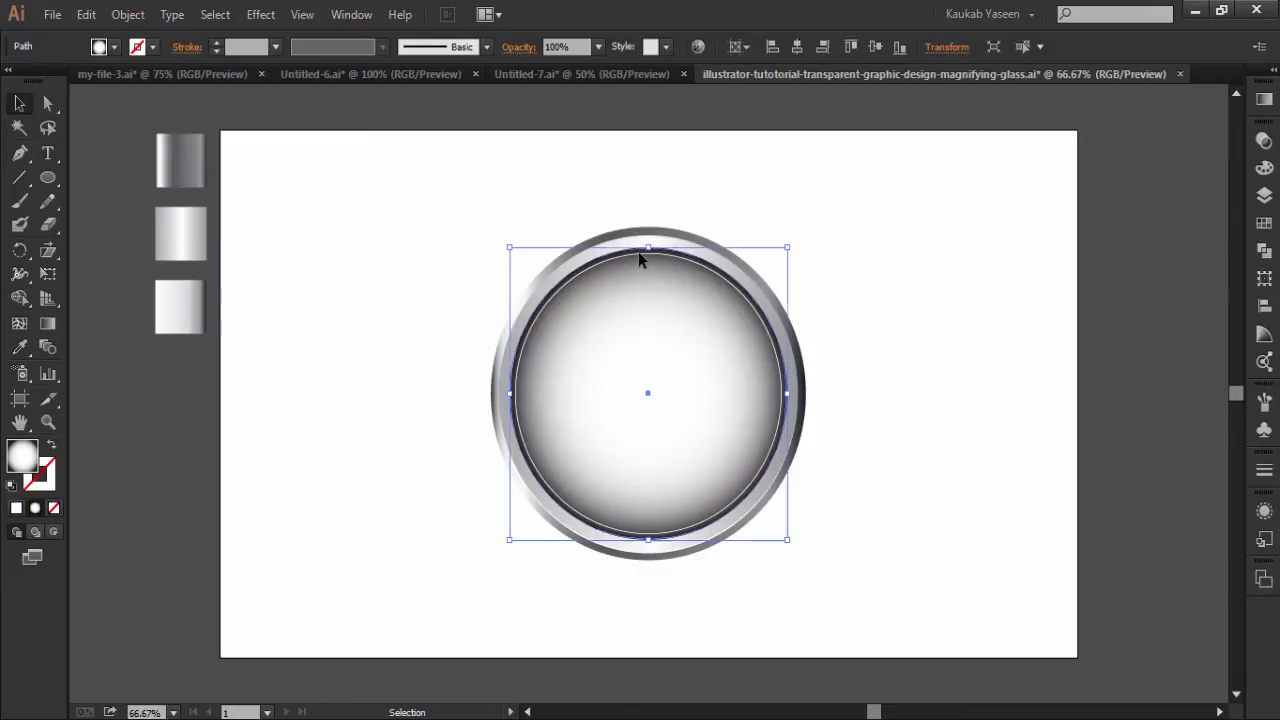
click(836, 500)
click(766, 466)
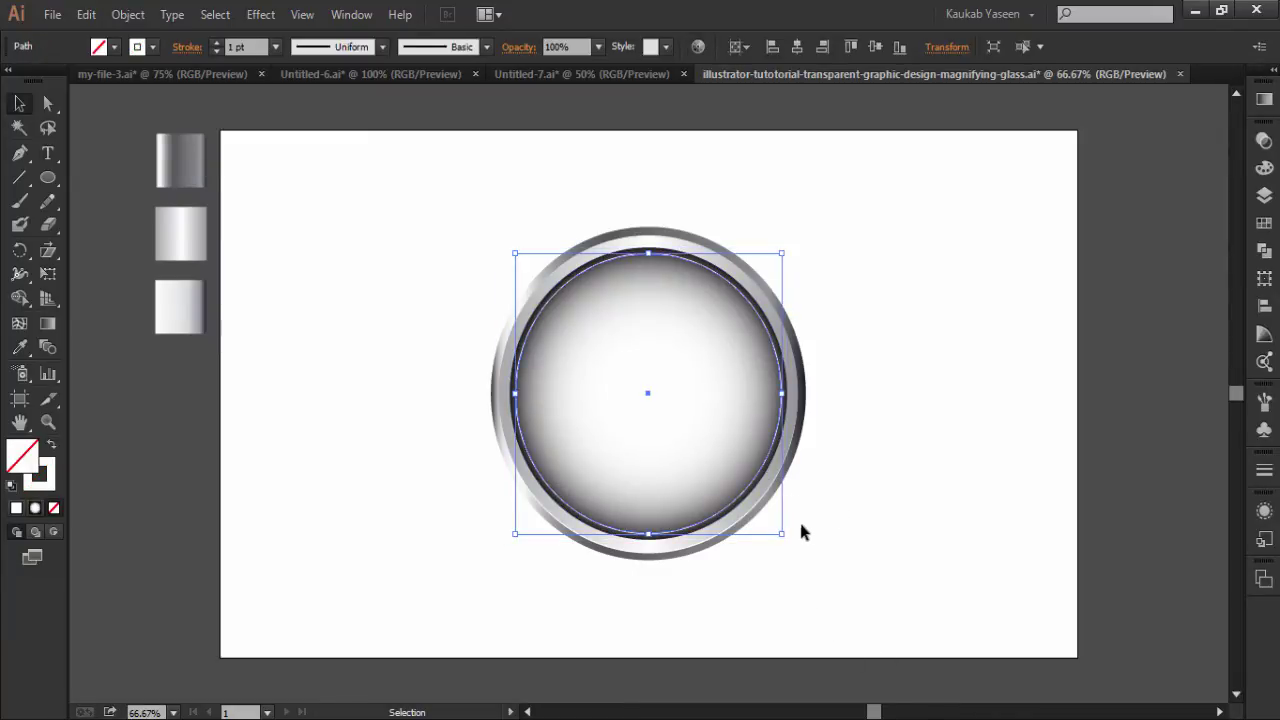
key(ctrl+shift+b)
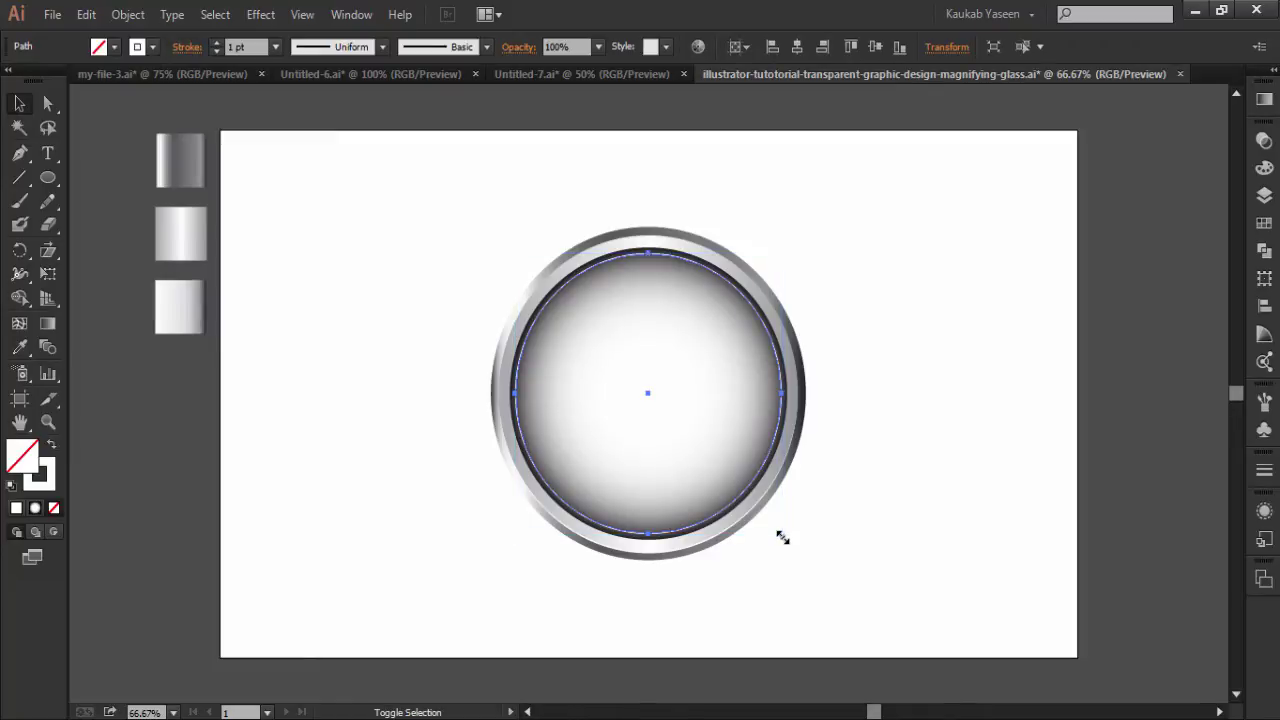
drag(782, 540, 787, 546)
click(864, 495)
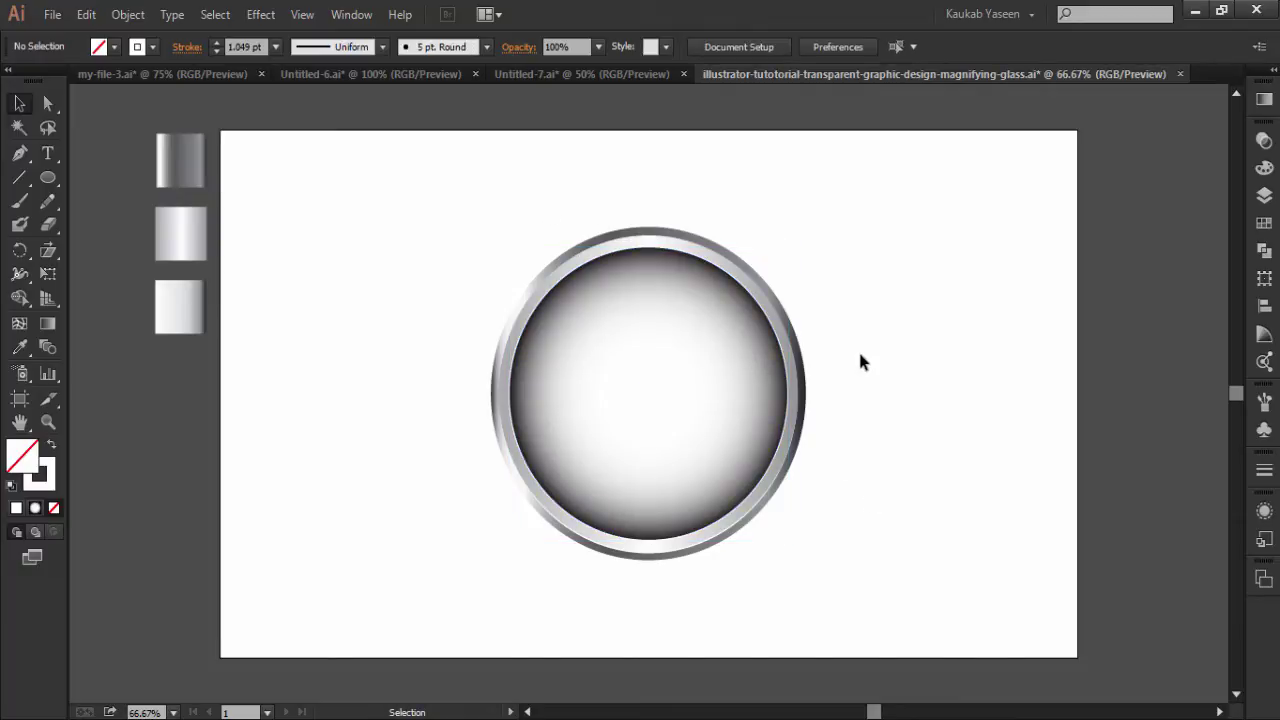
key(ctrl+s)
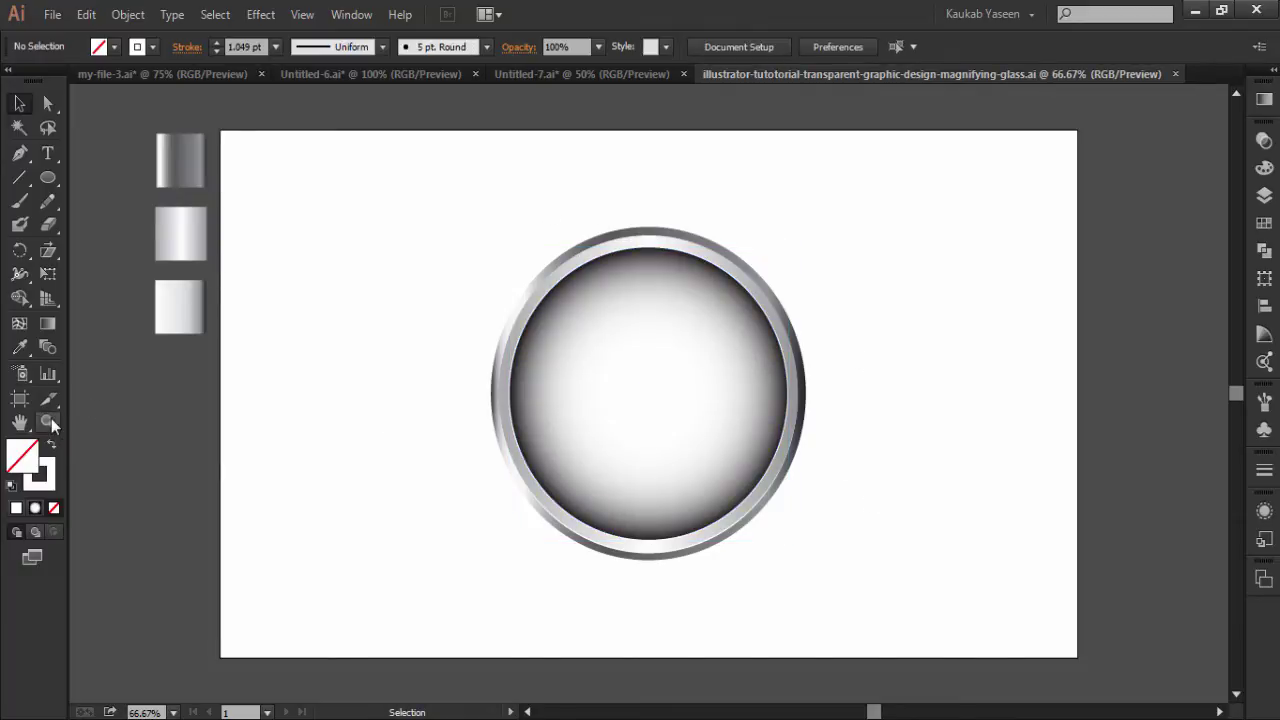
Zoom into the lower-right rim and nudge the metal ring group down one arrow step.
click(48, 422)
drag(716, 424, 818, 576)
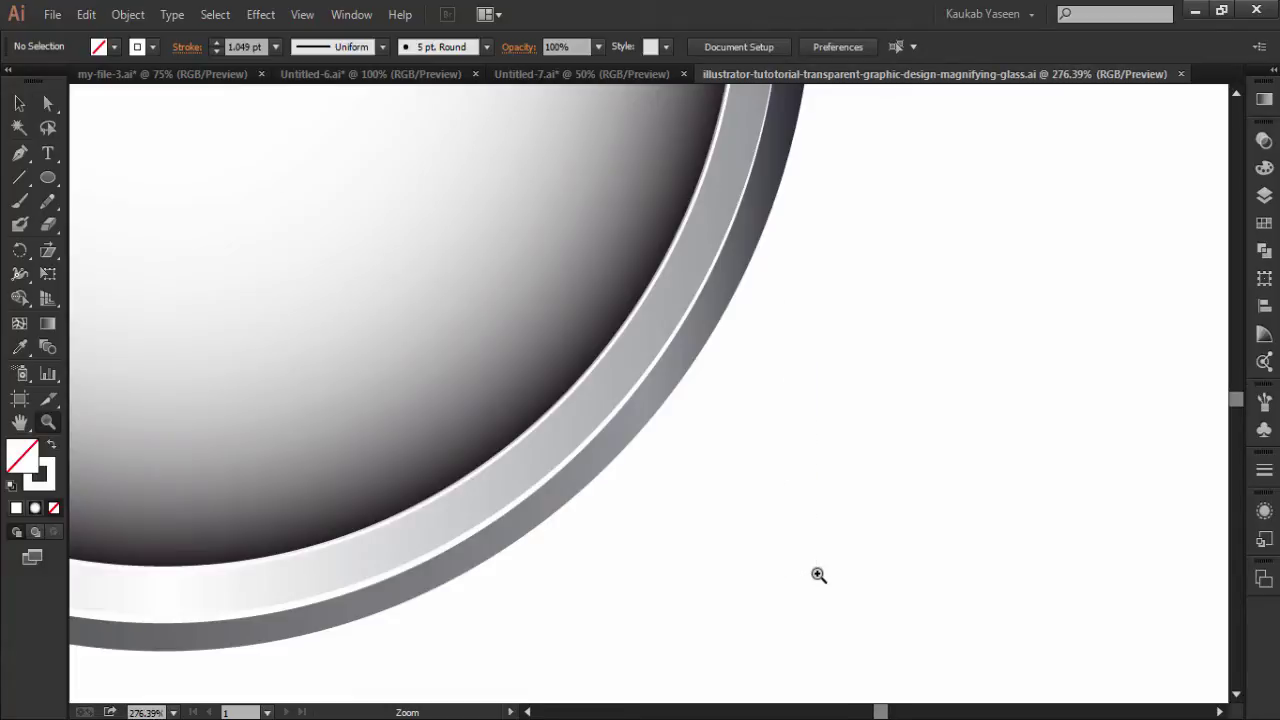
click(18, 105)
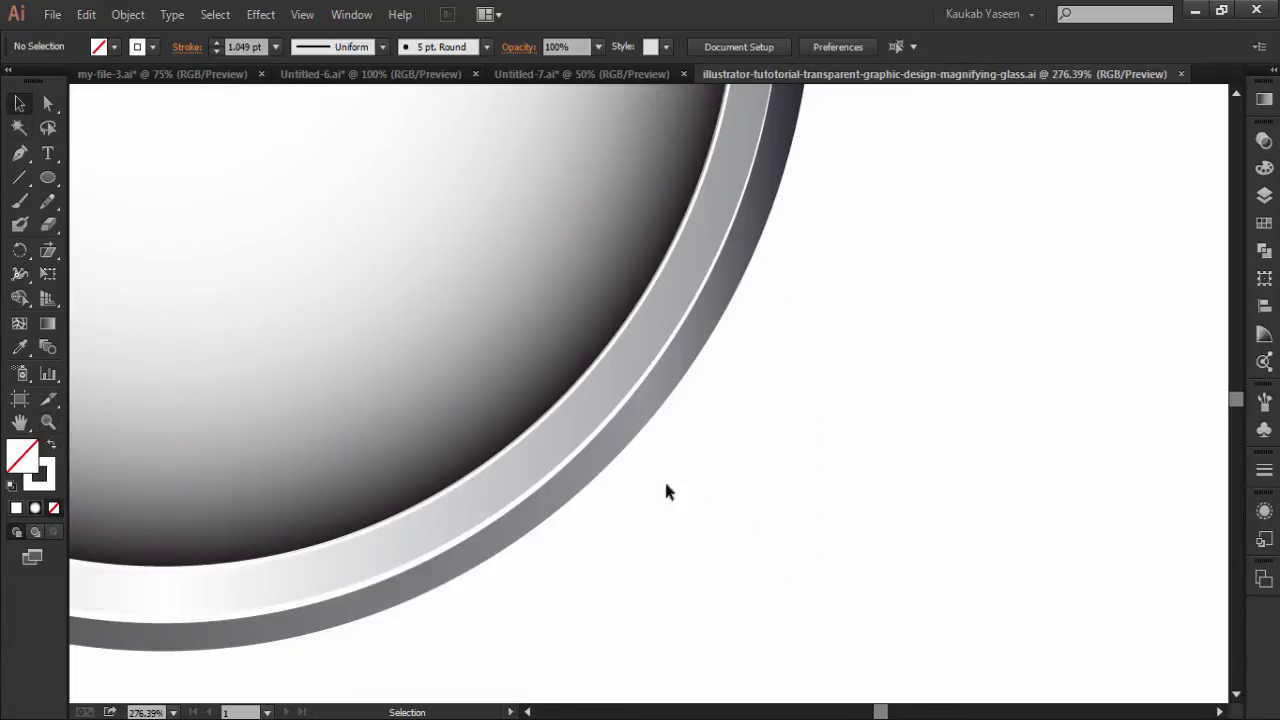
click(565, 439)
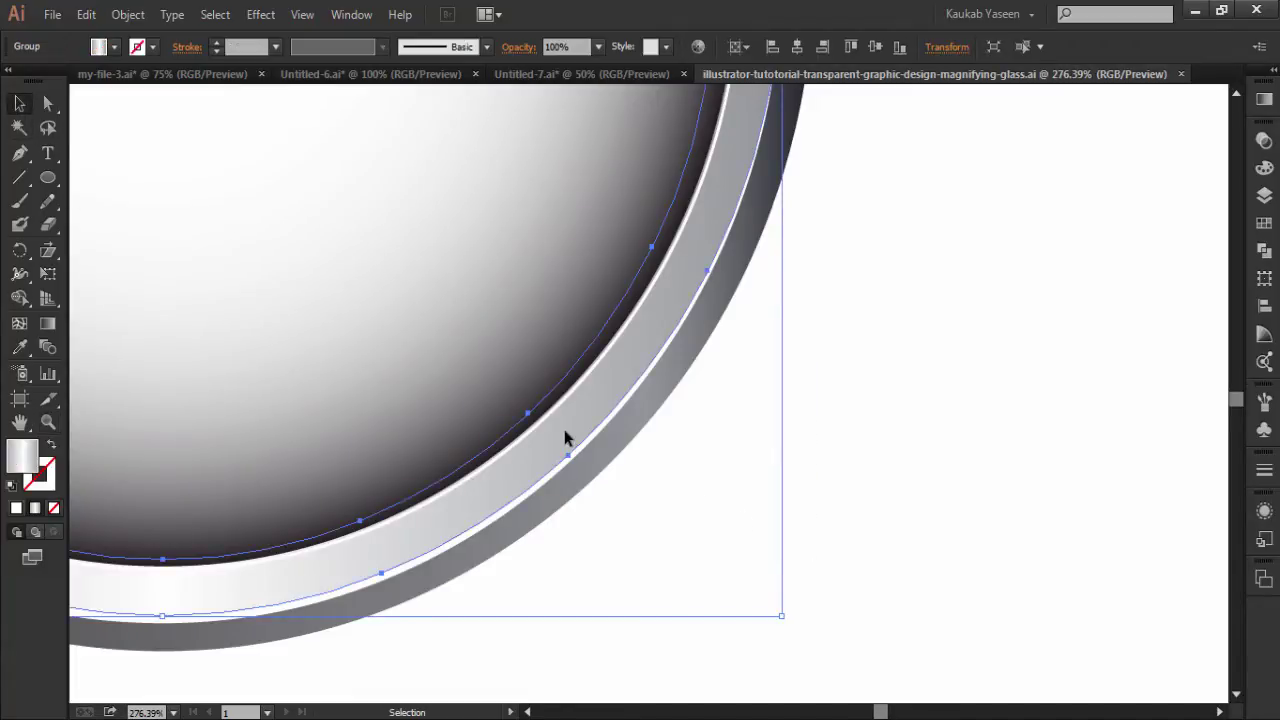
key(Down)
key(Down)
key(Down)
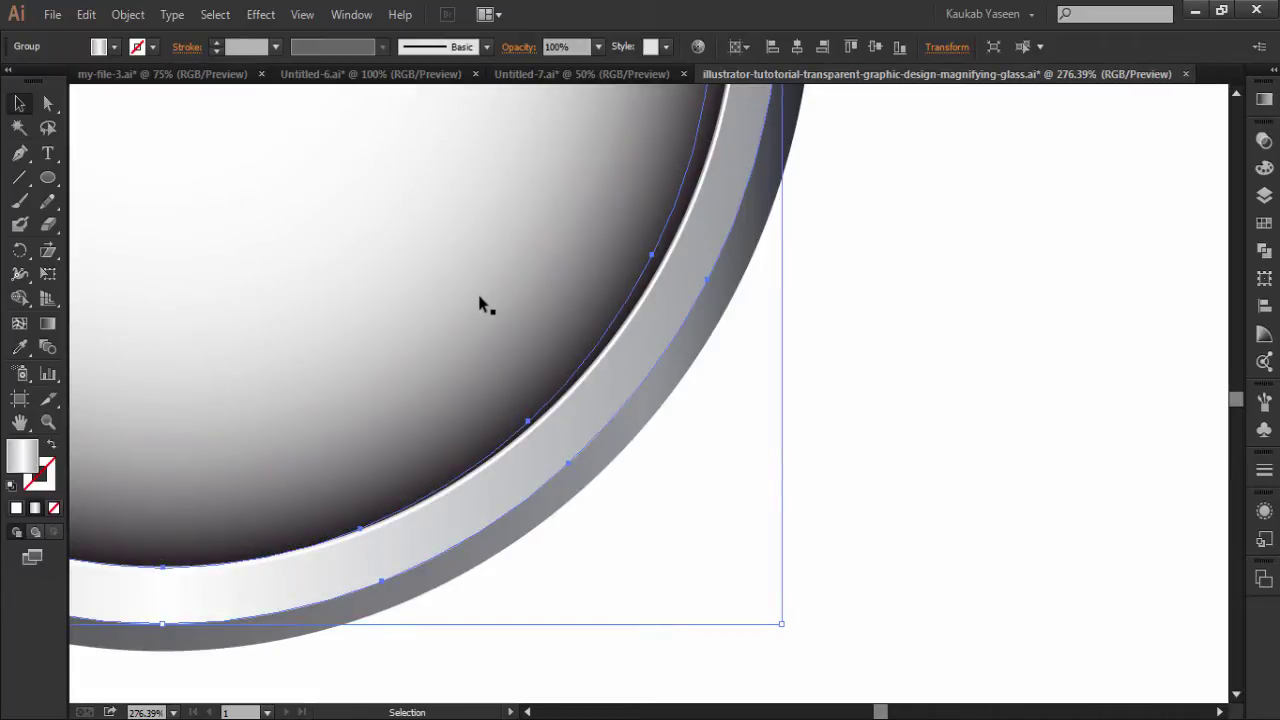
Pan around the ring's top, right and bottom arcs to check it sits evenly around the lens.
mouse_move(563, 246)
mouse_down()
mouse_move(581, 383)
mouse_move(597, 351)
mouse_move(674, 443)
mouse_up()
drag(694, 363, 669, 398)
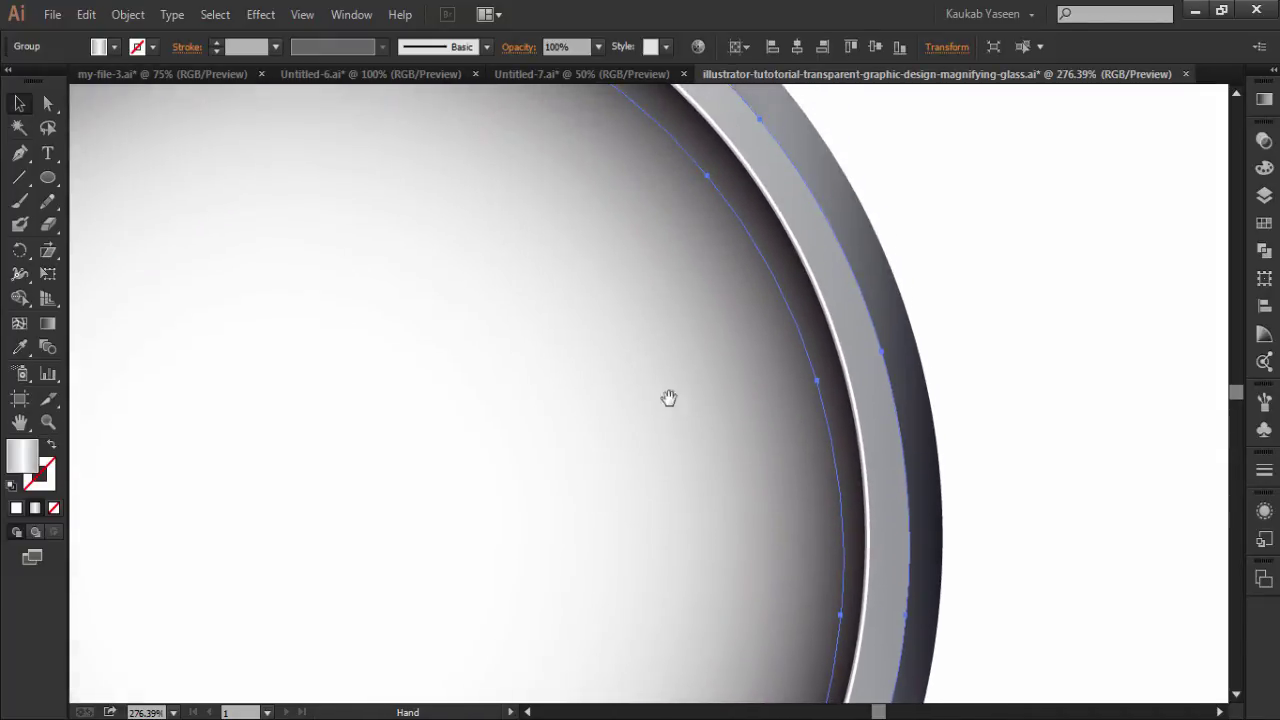
mouse_move(509, 226)
mouse_down()
mouse_move(743, 426)
mouse_move(826, 446)
mouse_up()
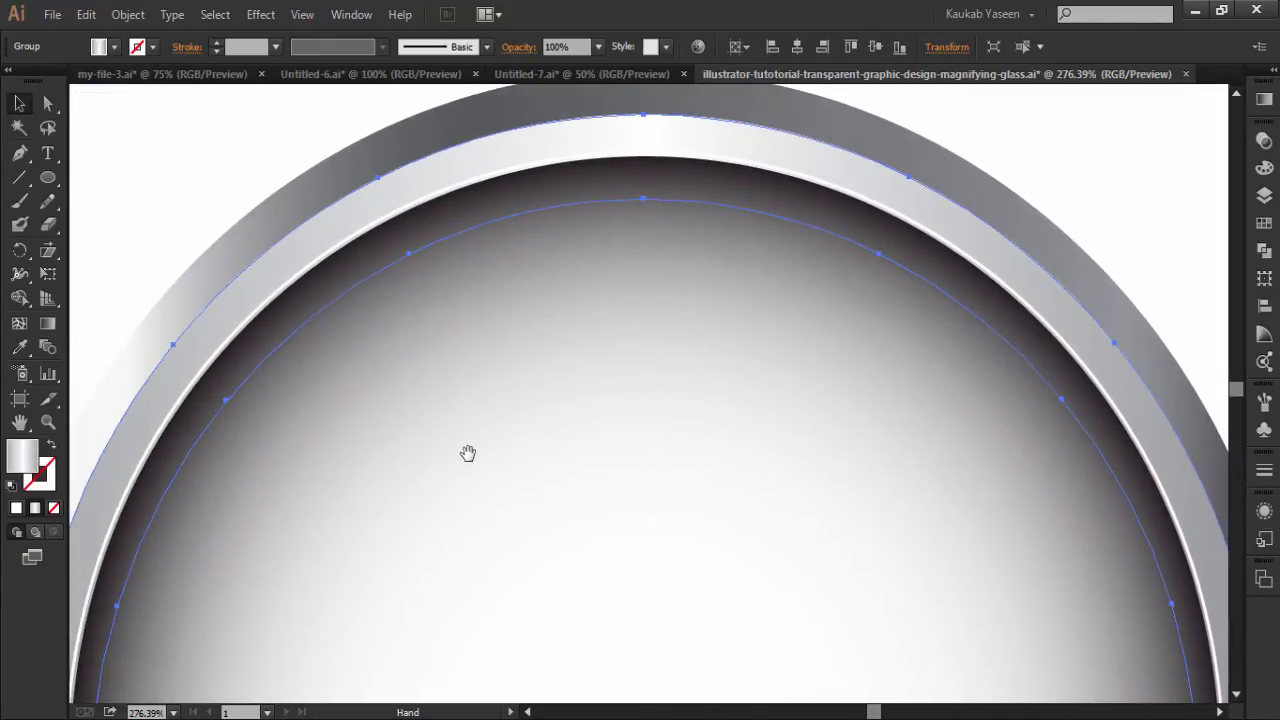
mouse_move(468, 453)
mouse_down()
mouse_move(557, 317)
mouse_move(514, 451)
mouse_move(414, 334)
mouse_move(439, 389)
mouse_move(406, 434)
mouse_move(383, 300)
mouse_up()
mouse_move(560, 406)
mouse_down()
mouse_move(514, 277)
mouse_move(537, 400)
mouse_up()
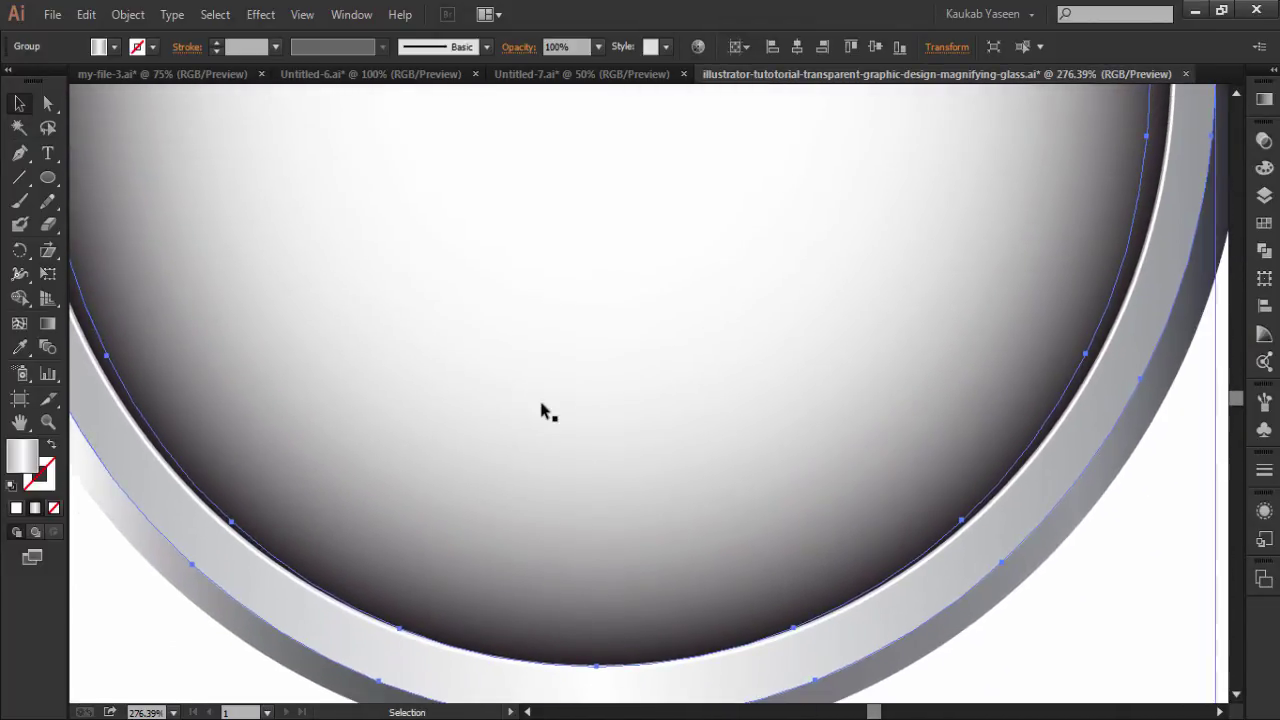
Select every part of the magnifying glass and move it to the page's left side.
key(ctrl+0)
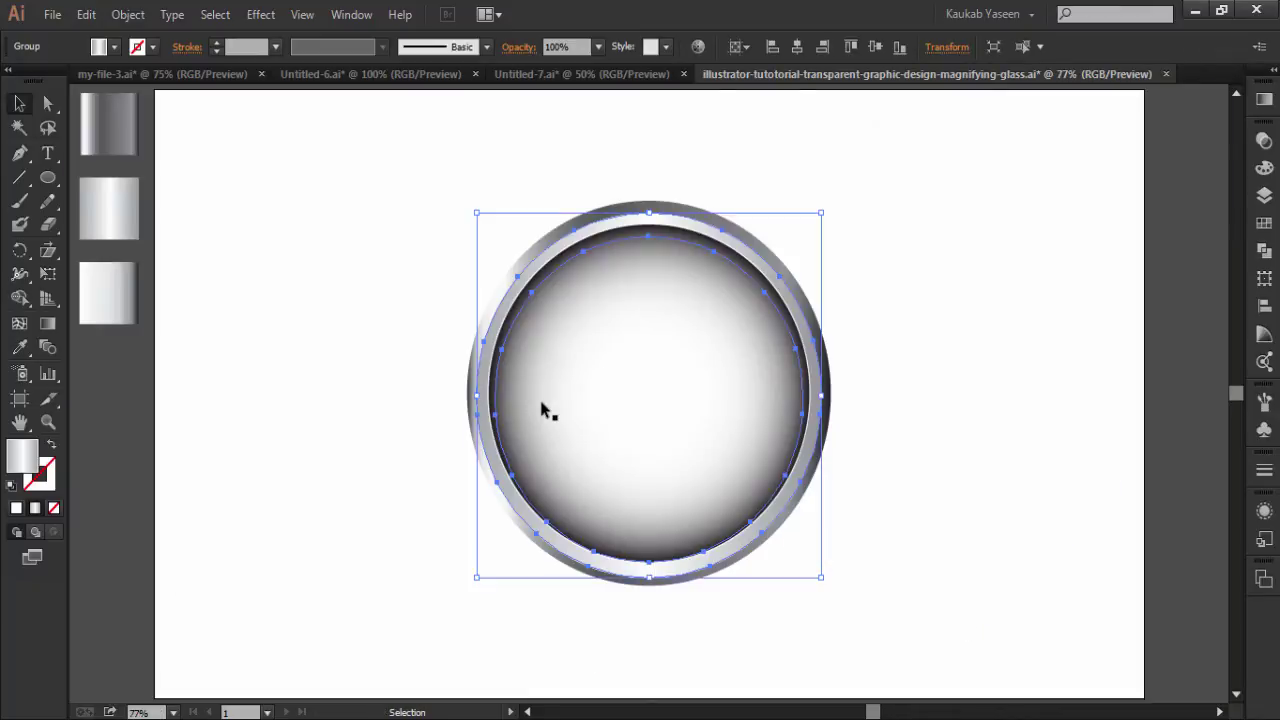
click(926, 305)
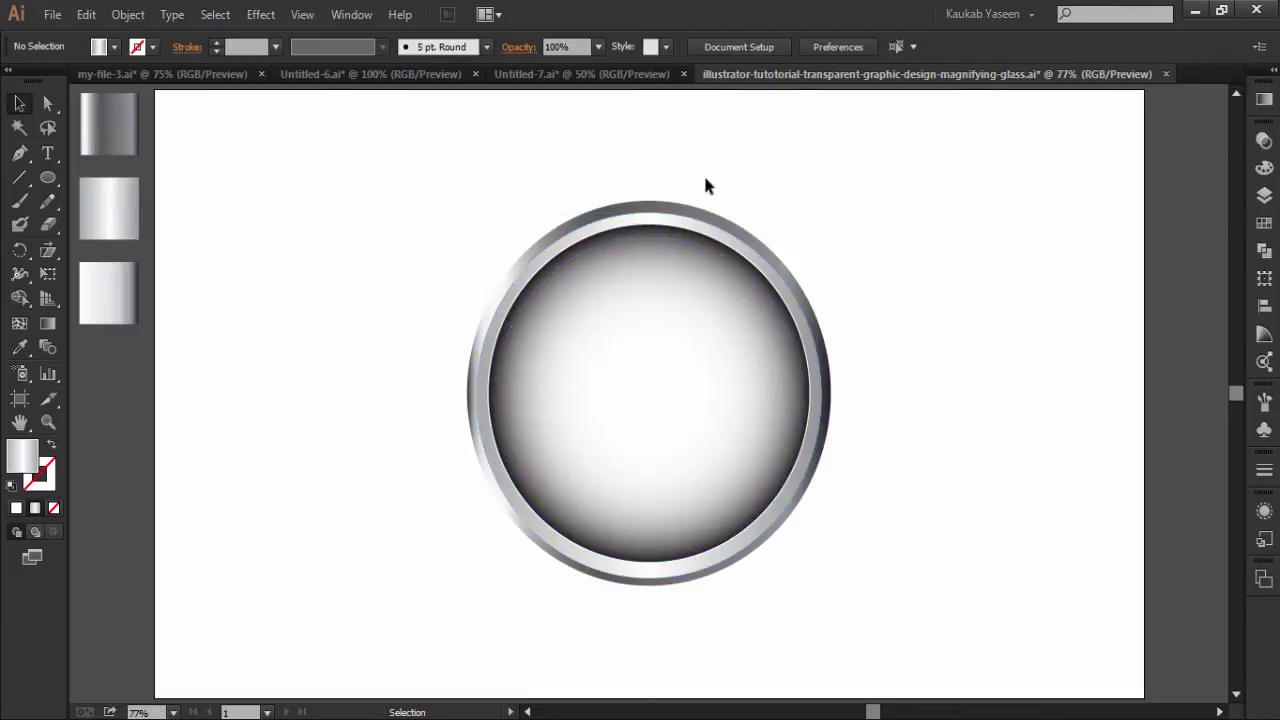
click(676, 233)
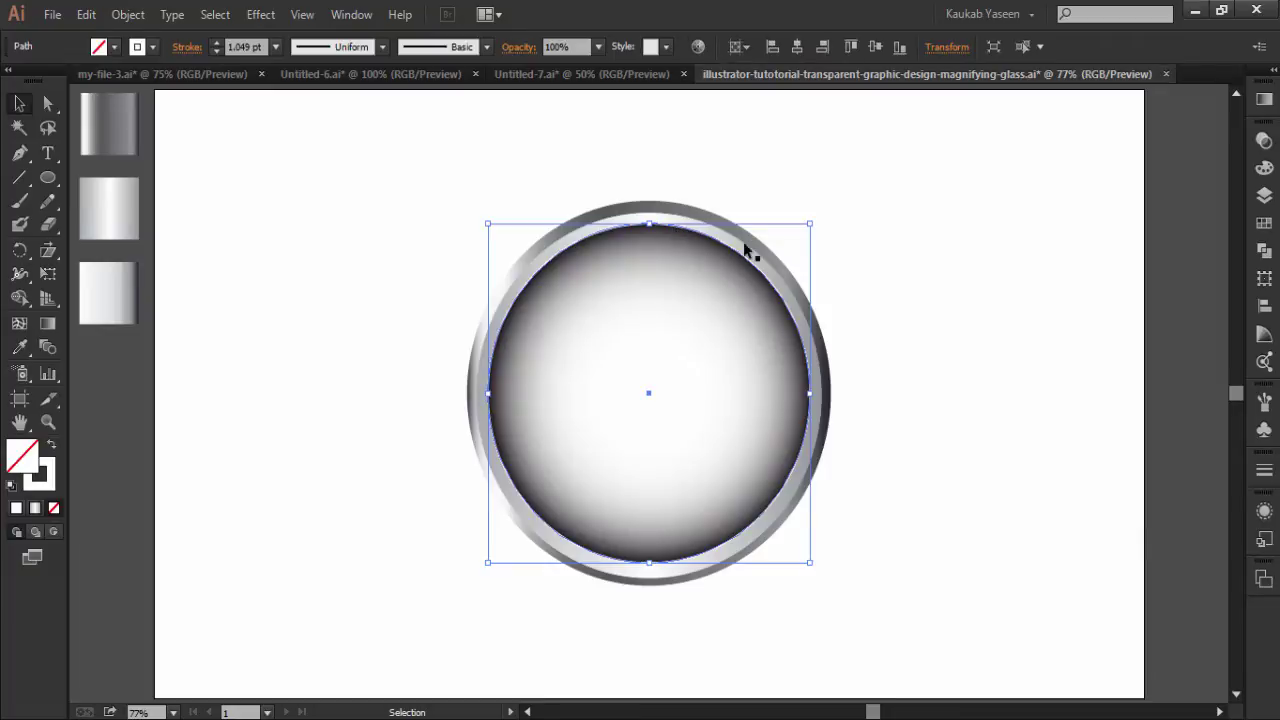
click(916, 389)
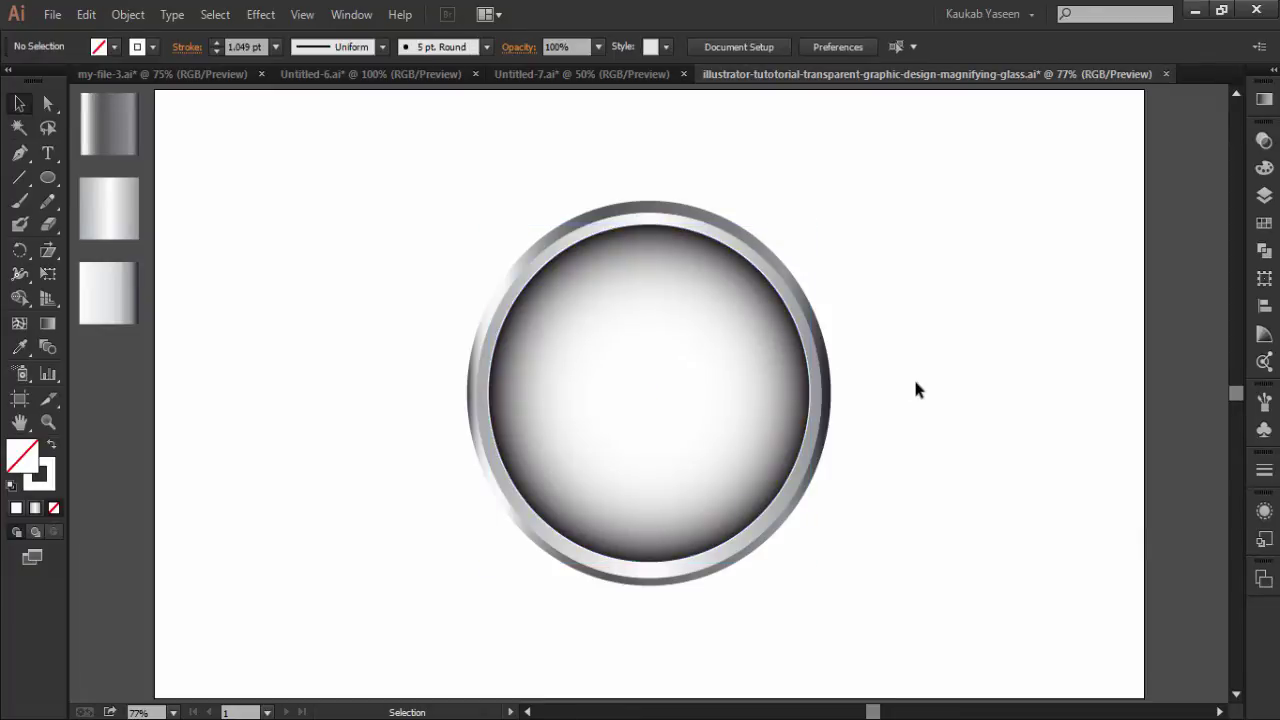
drag(451, 203, 866, 490)
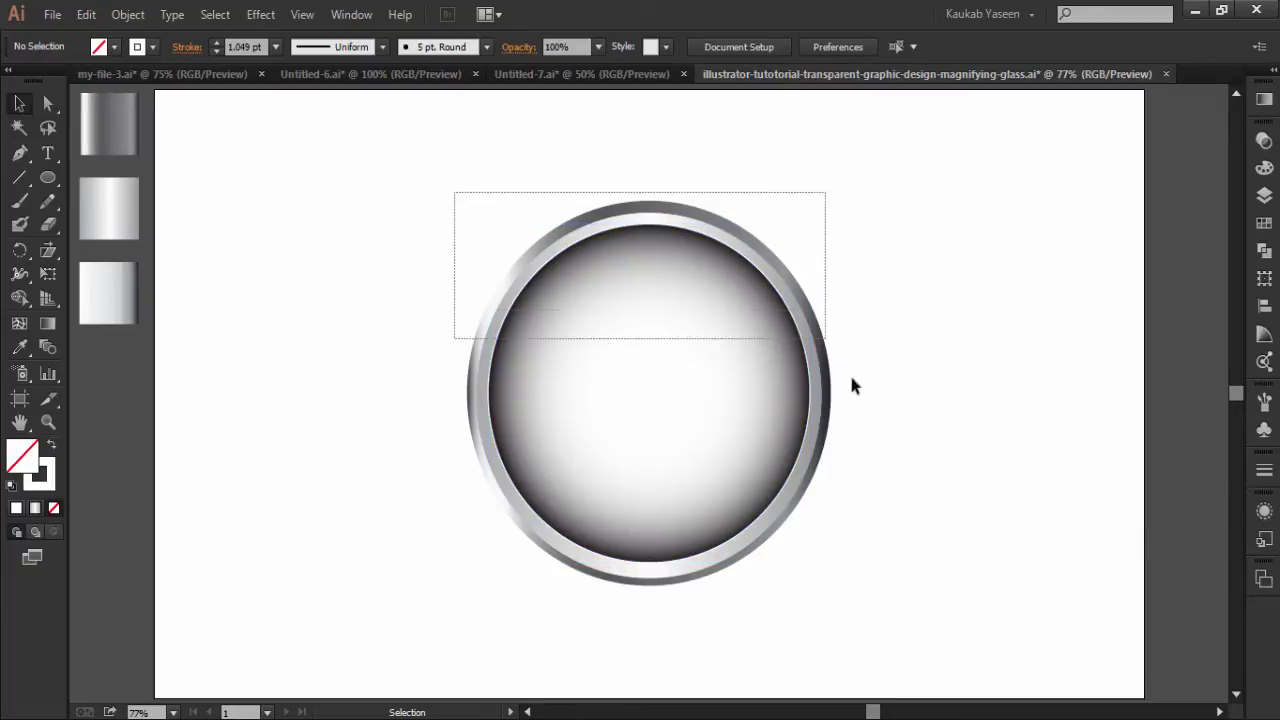
drag(641, 420, 387, 417)
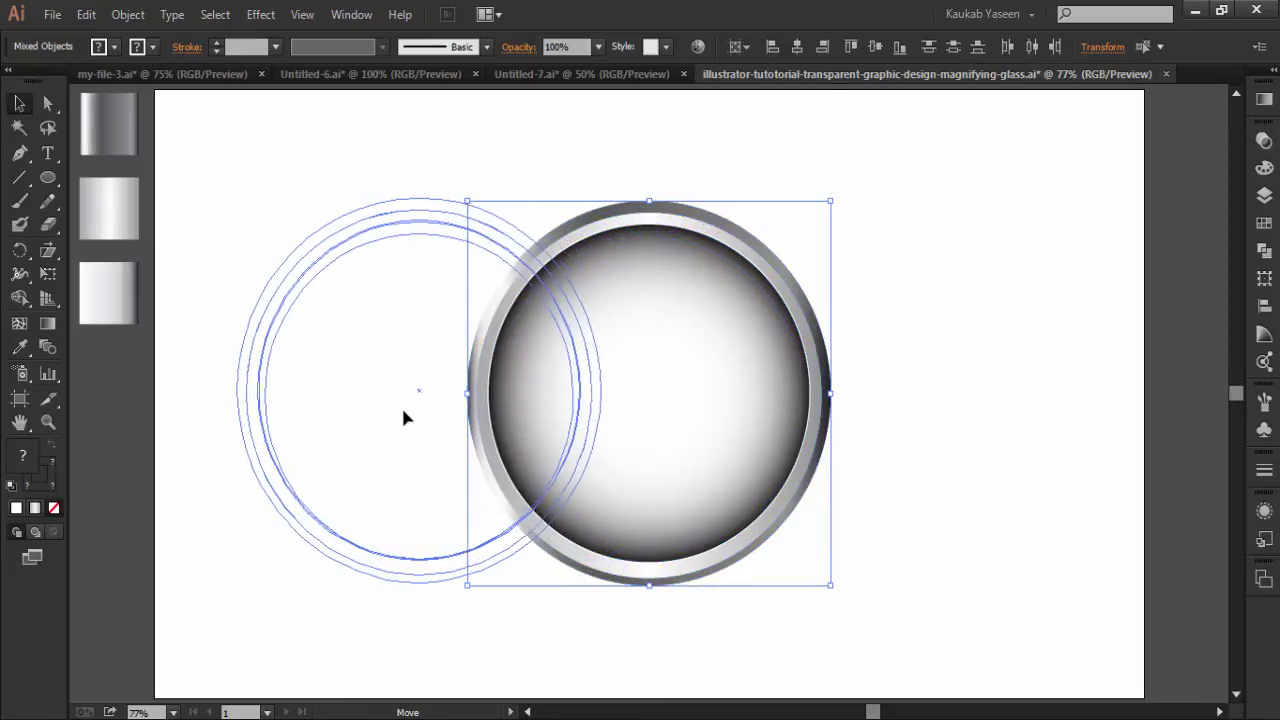
click(740, 425)
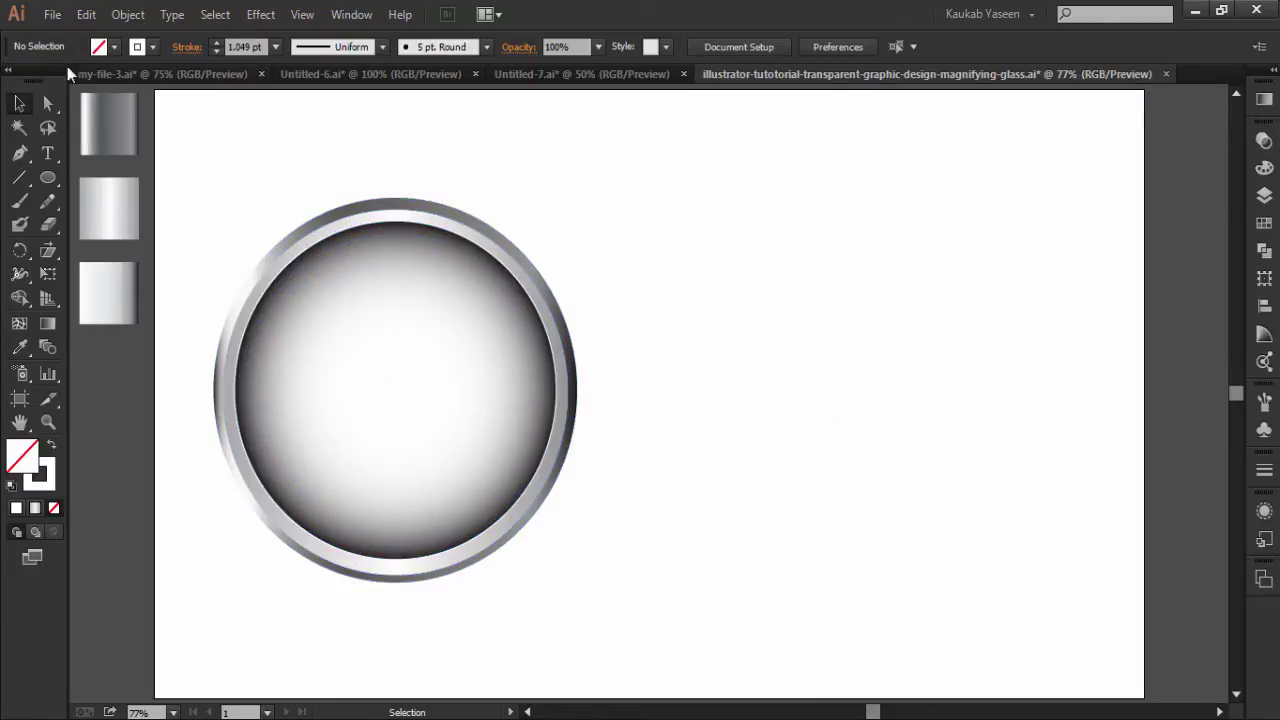
Set the fill colour to grey and the stroke to None.
click(115, 47)
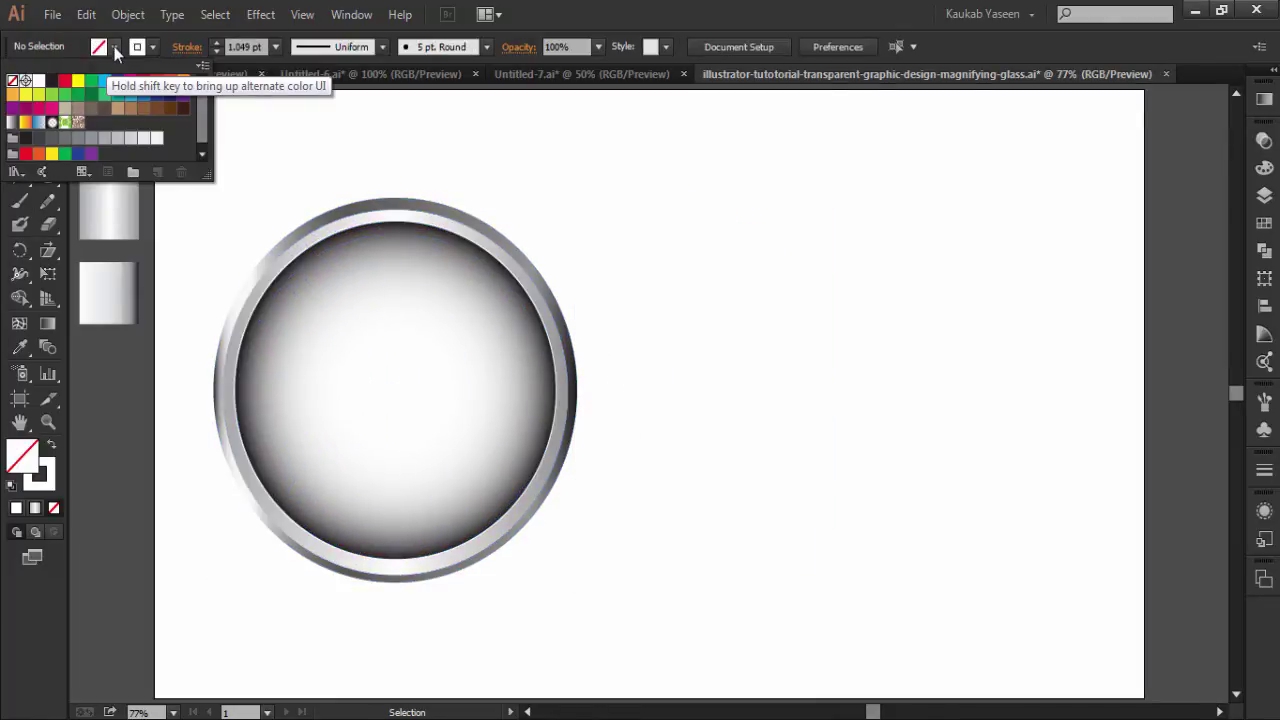
click(105, 139)
click(264, 146)
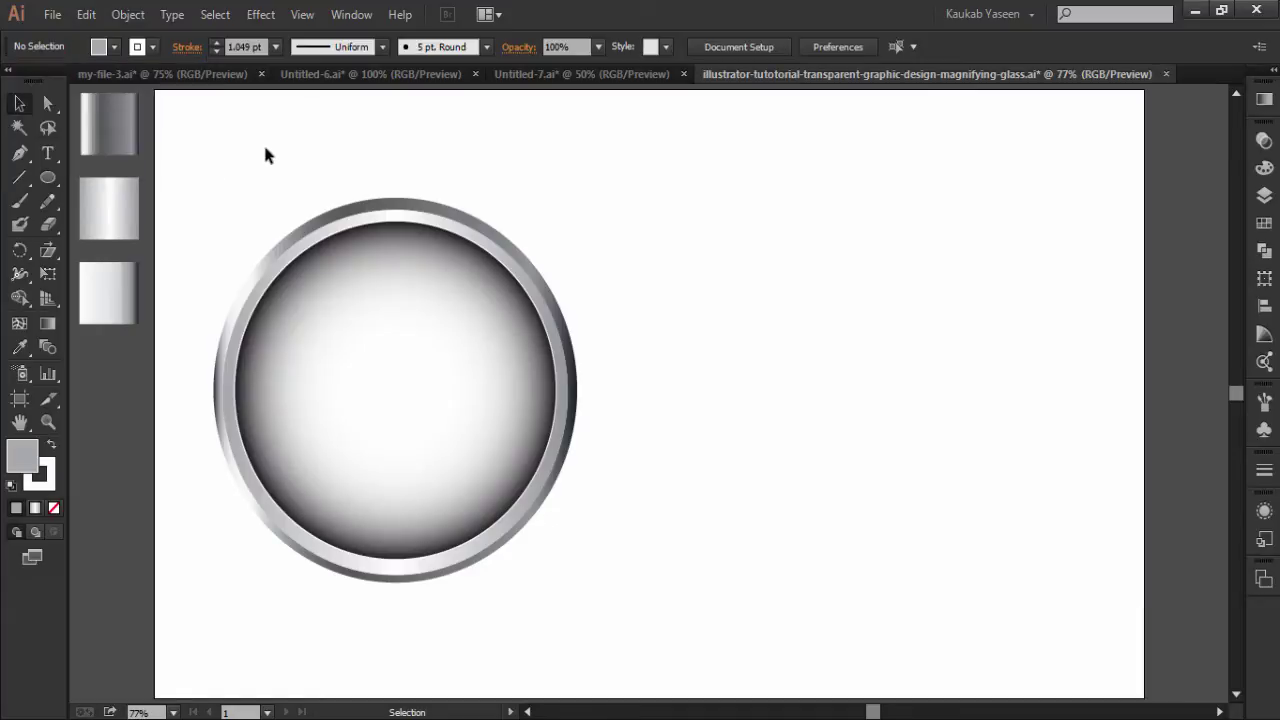
click(152, 47)
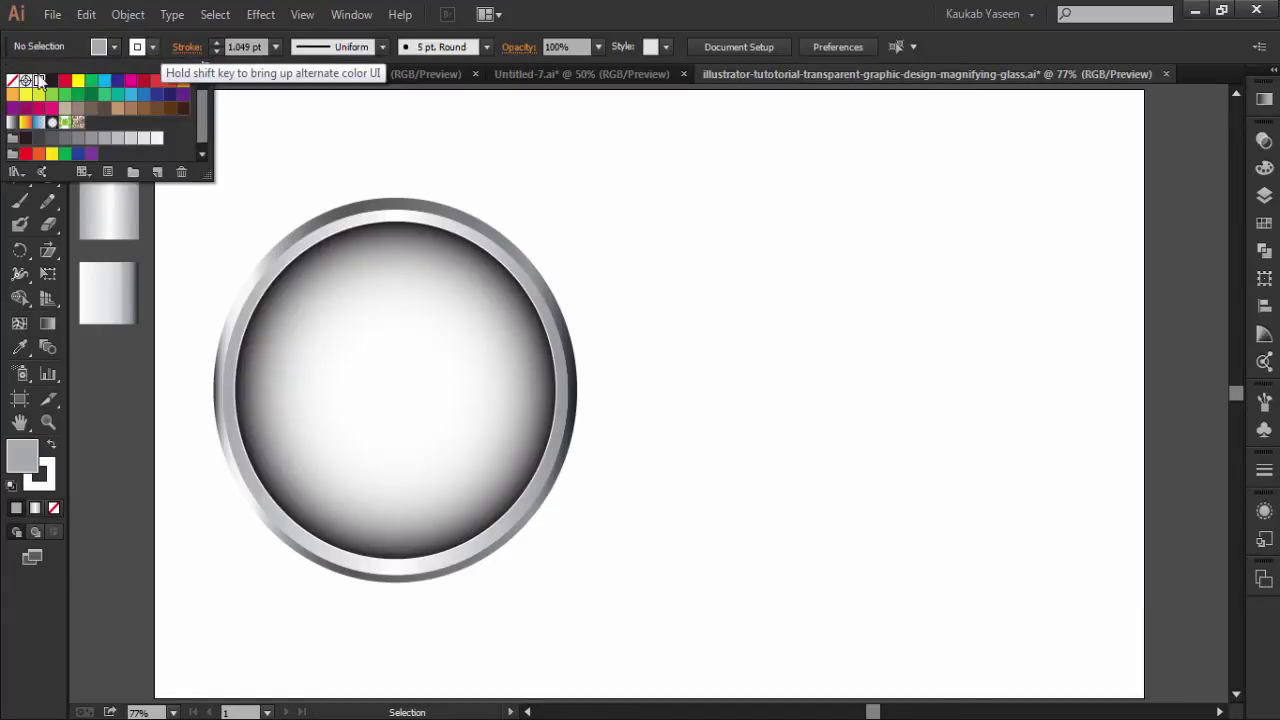
click(12, 80)
Draw a tall rounded rectangle to the right of the lens.
click(256, 118)
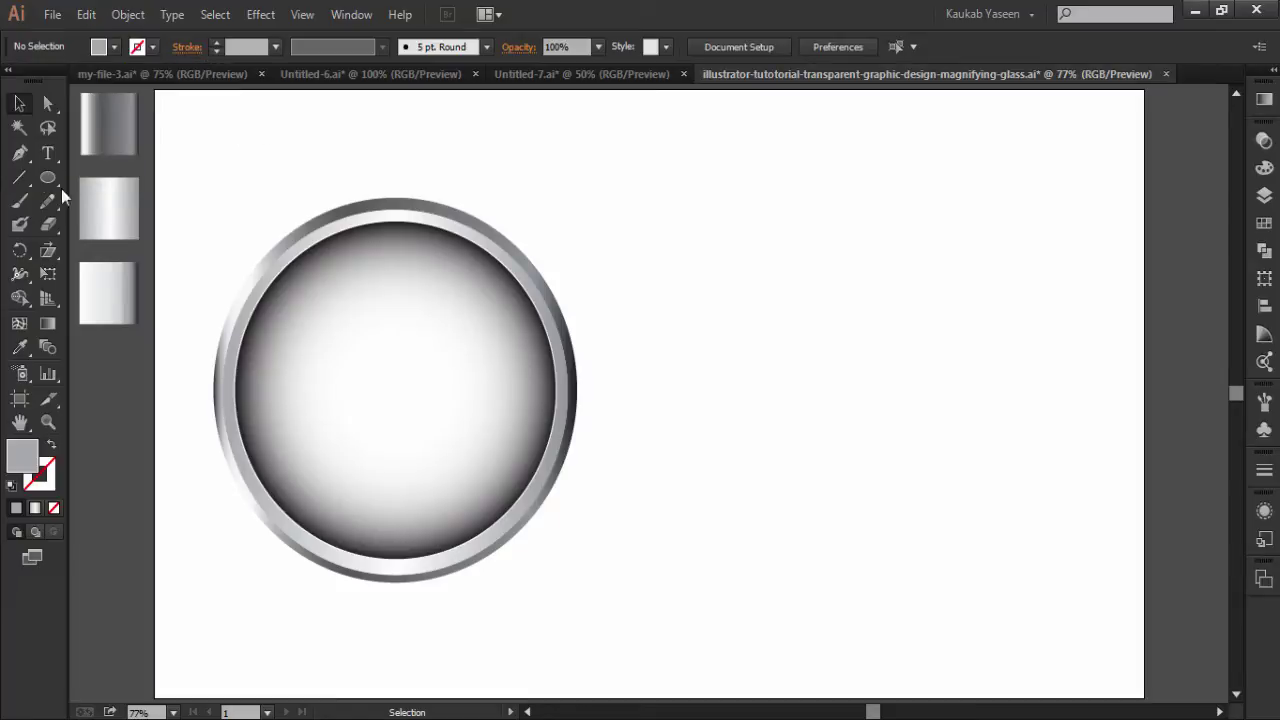
drag(47, 177, 110, 186)
click(126, 199)
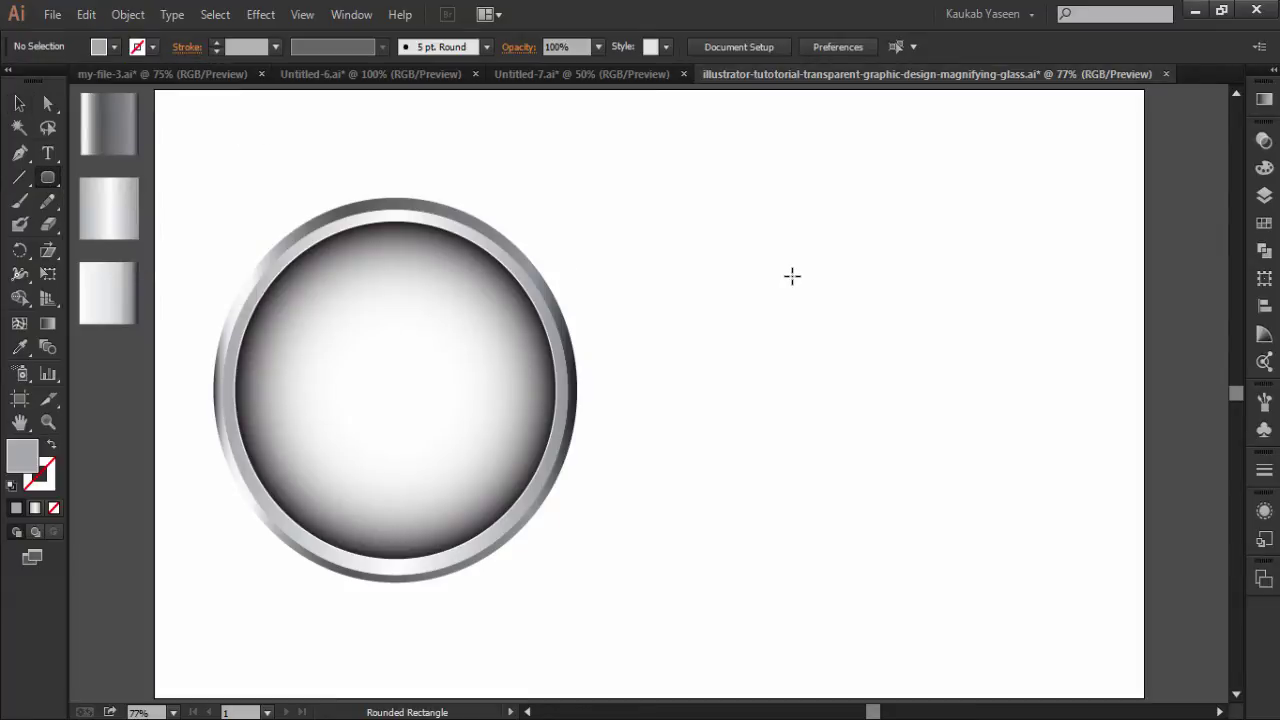
drag(792, 276, 851, 428)
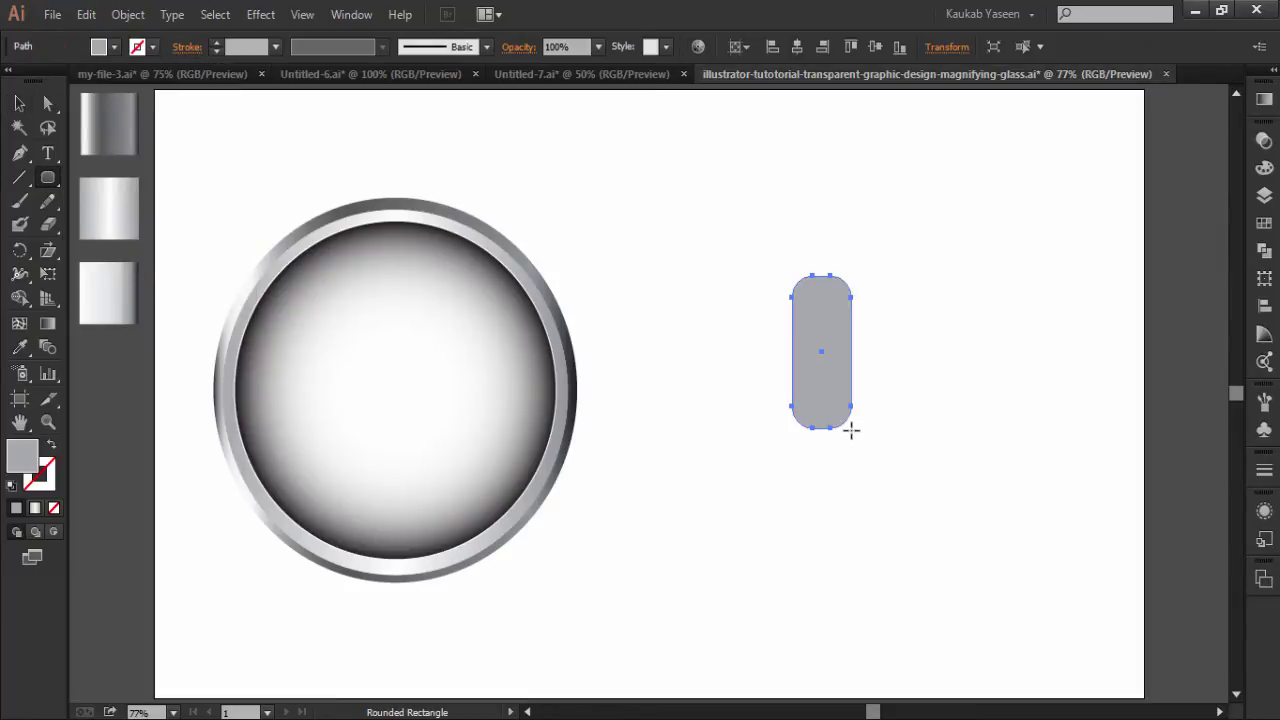
Taper the rectangle's top by nudging its top-left and top-right anchors inward.
click(47, 103)
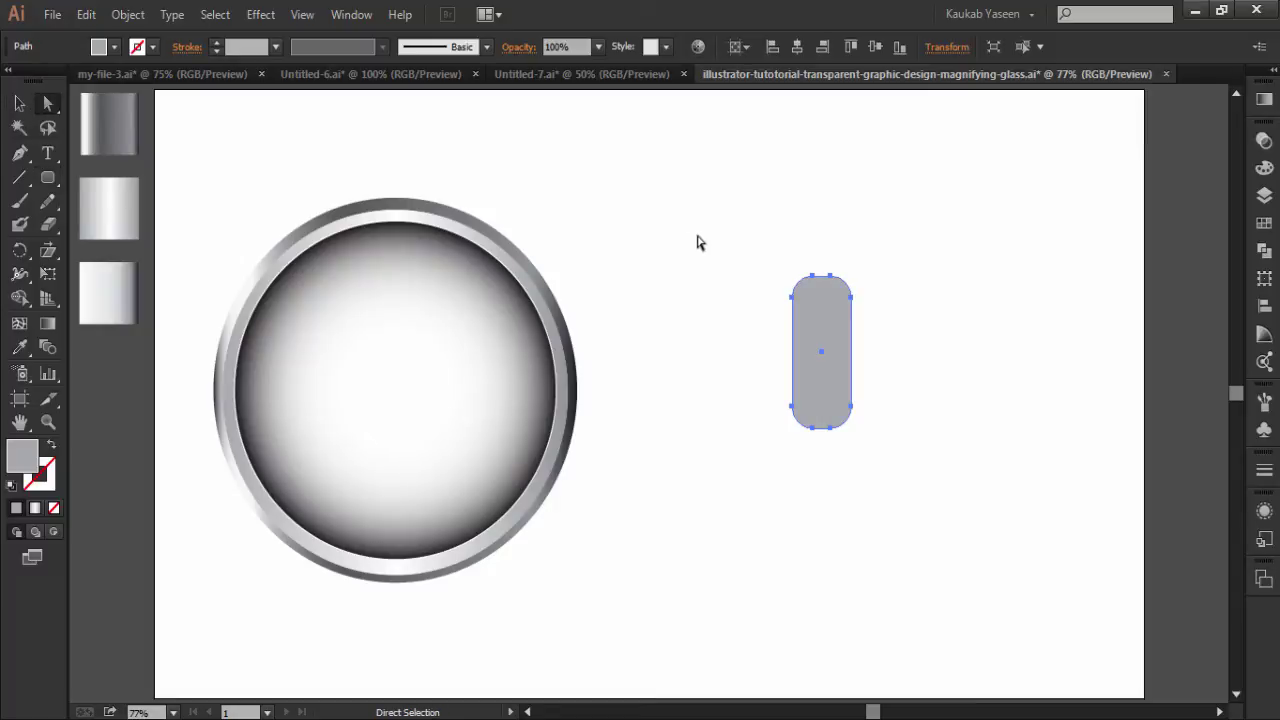
drag(745, 236, 816, 309)
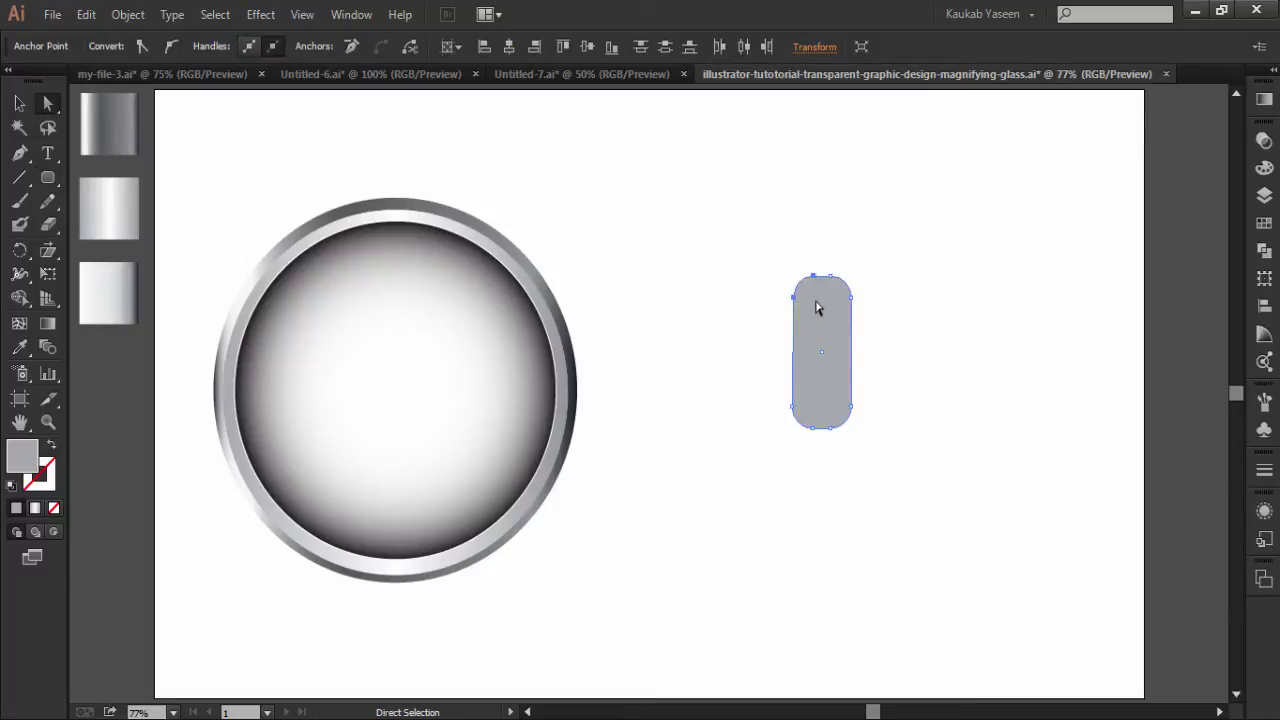
key(Right)
key(Right)
key(Right)
key(Right)
key(Right)
drag(870, 308, 828, 255)
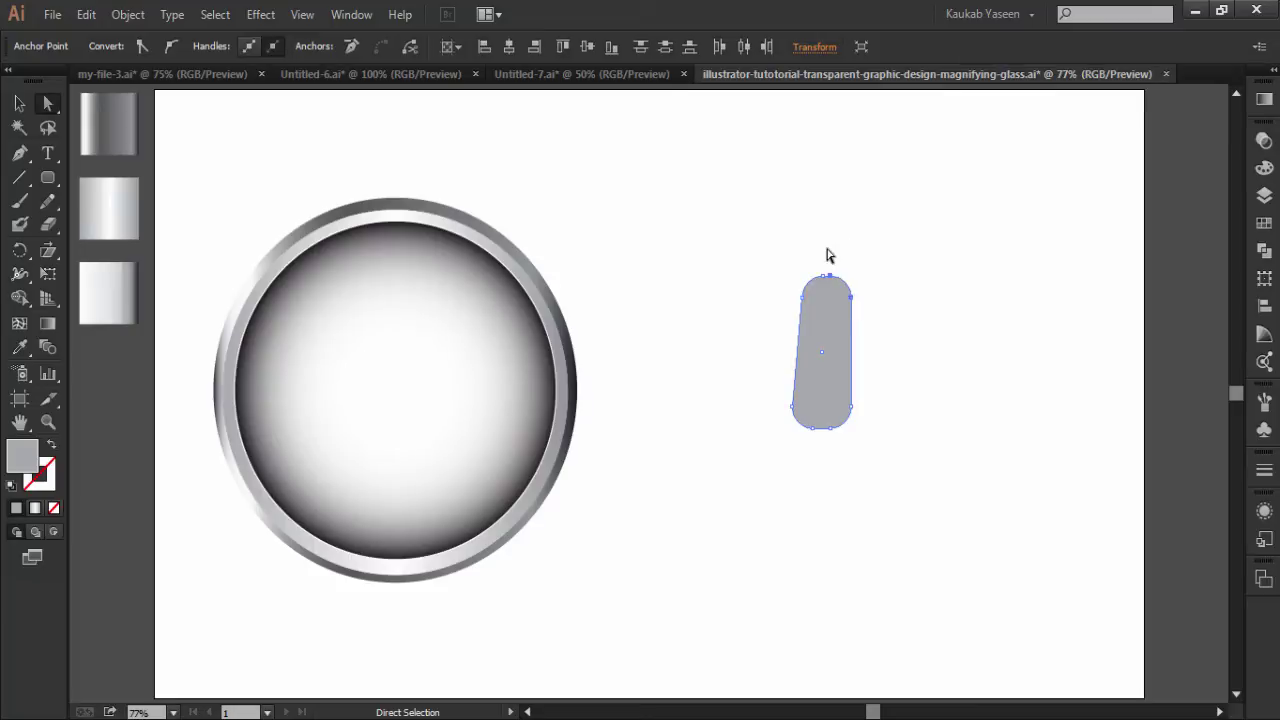
key(Left)
key(Left)
key(Left)
key(Left)
key(Left)
key(Left)
Narrow the tapered shape, stretch it down into a long handle, and move it up slightly.
click(19, 103)
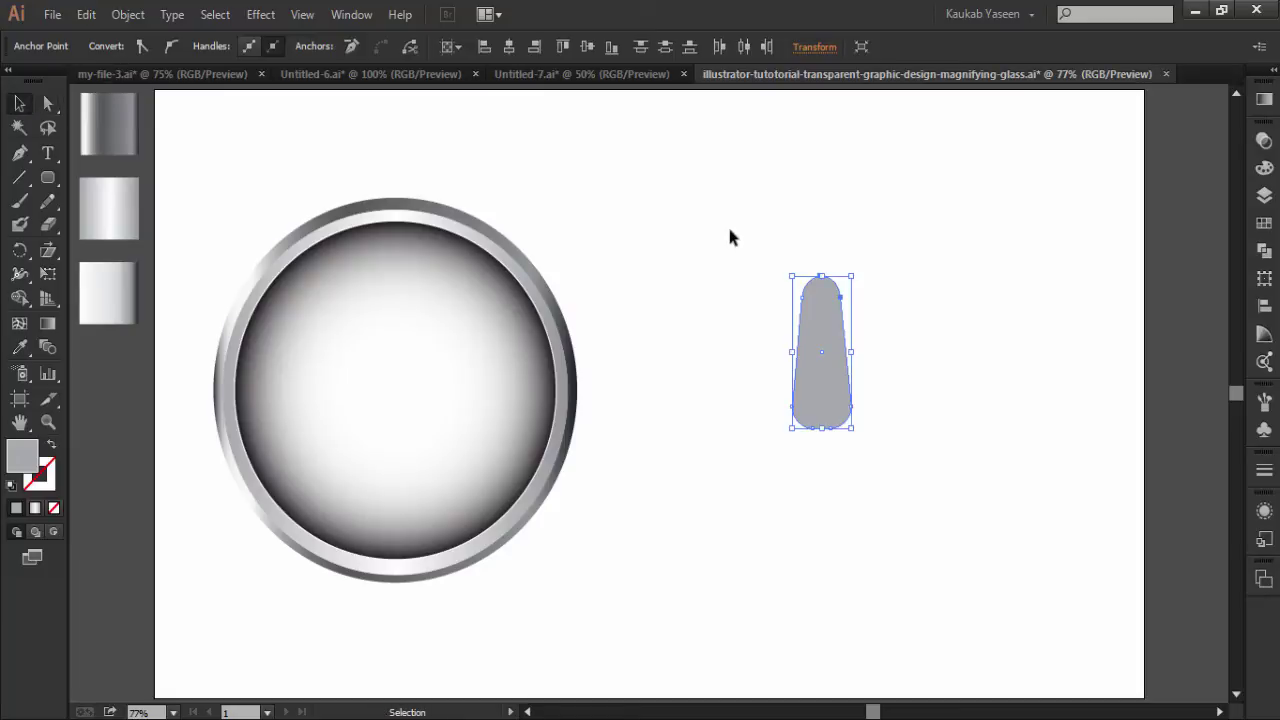
drag(733, 228, 908, 485)
drag(851, 351, 832, 351)
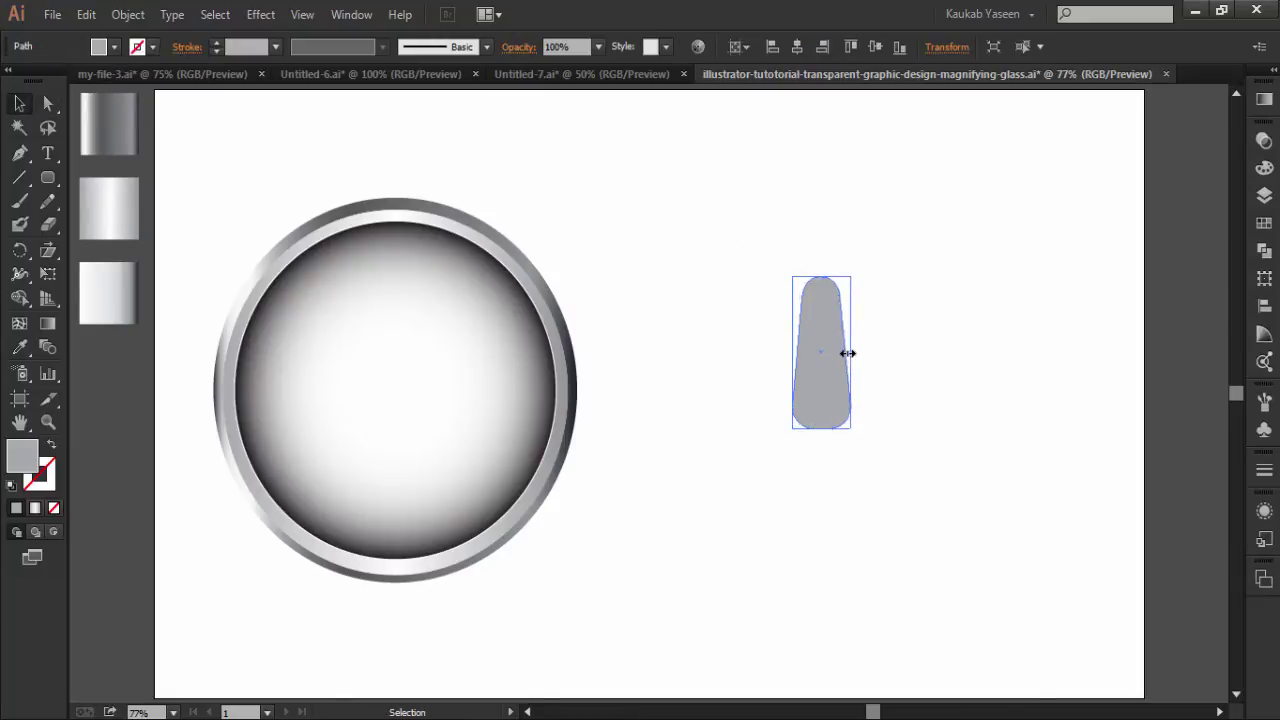
click(893, 391)
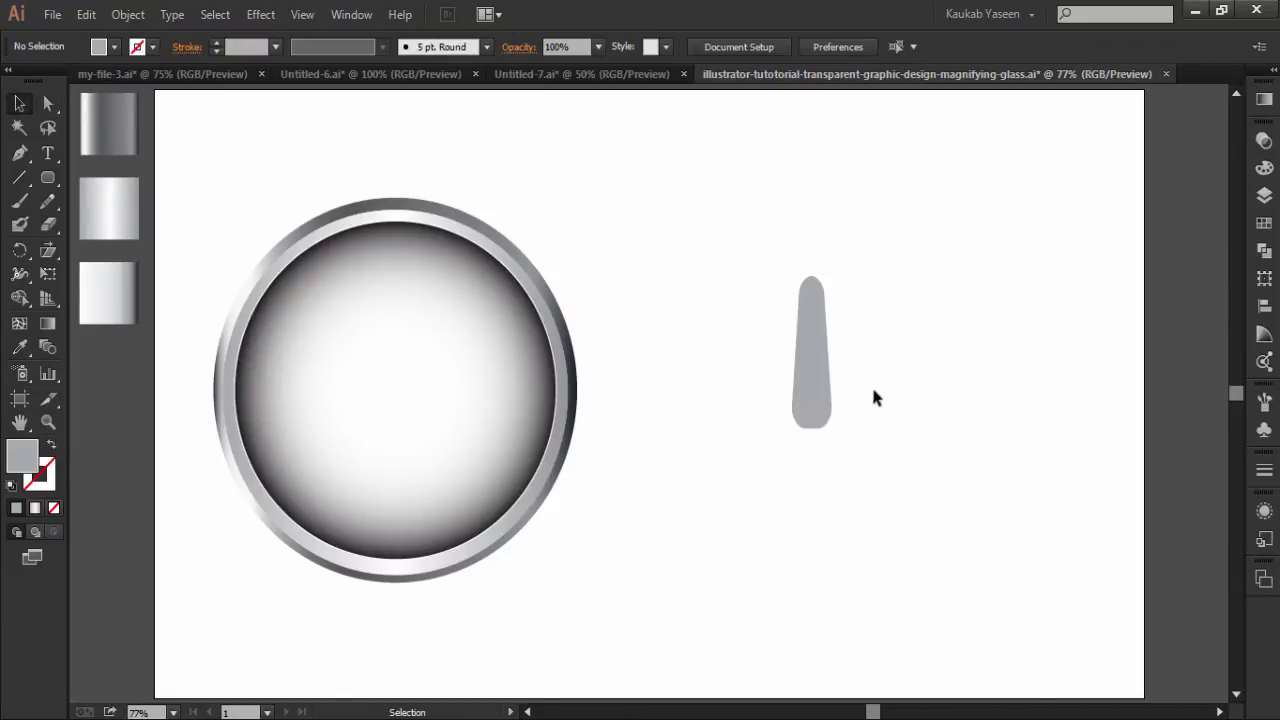
click(812, 385)
drag(812, 430, 815, 677)
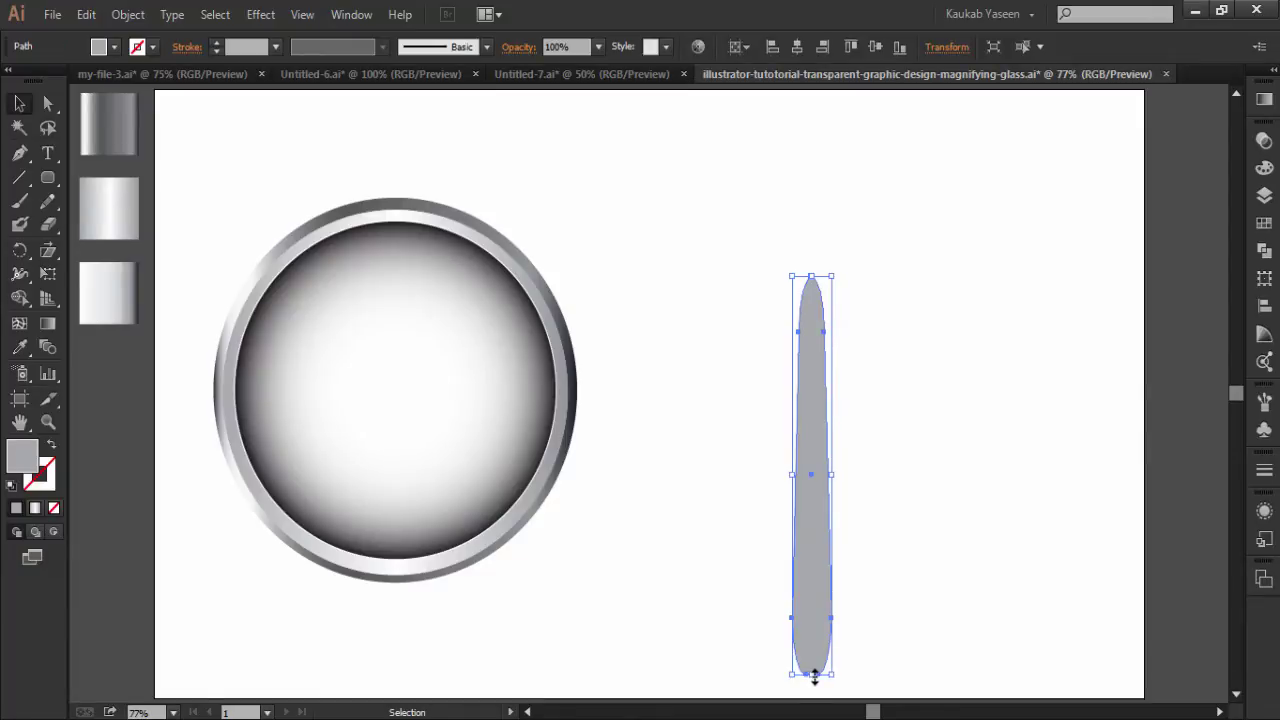
click(875, 487)
drag(818, 500, 809, 436)
click(860, 445)
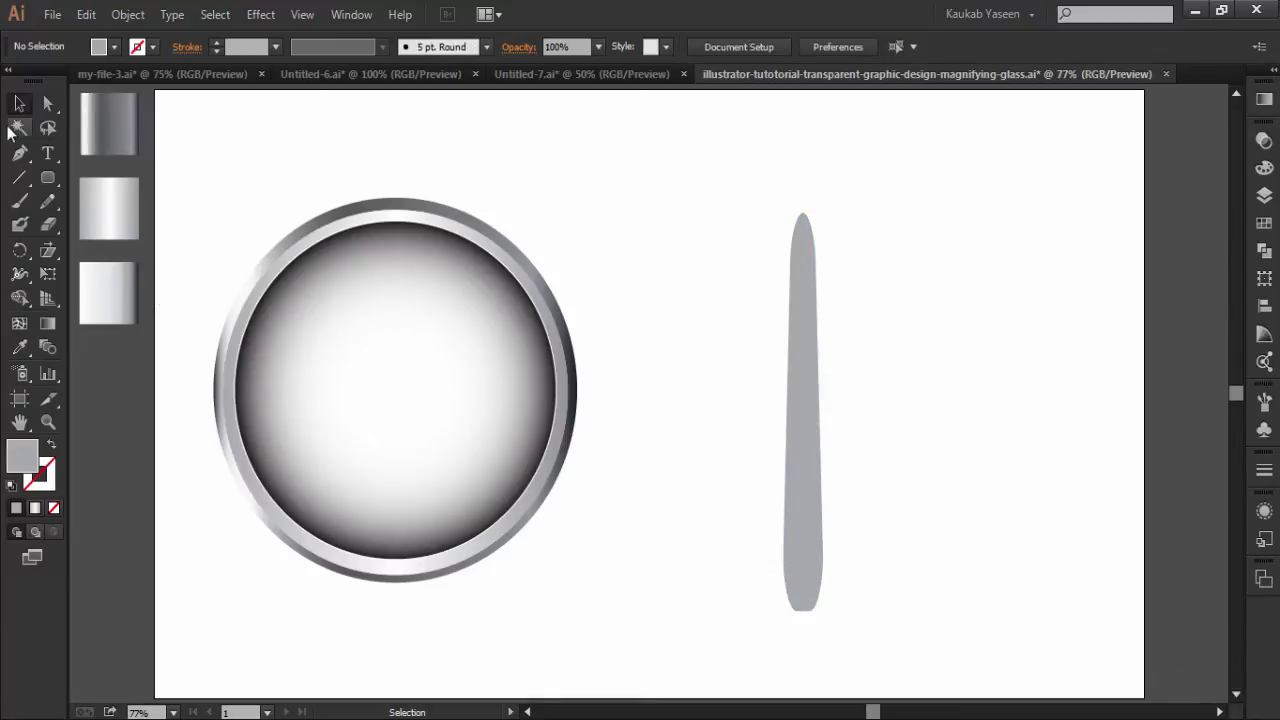
Draw a small black-filled ellipse at the top of the handle.
click(45, 180)
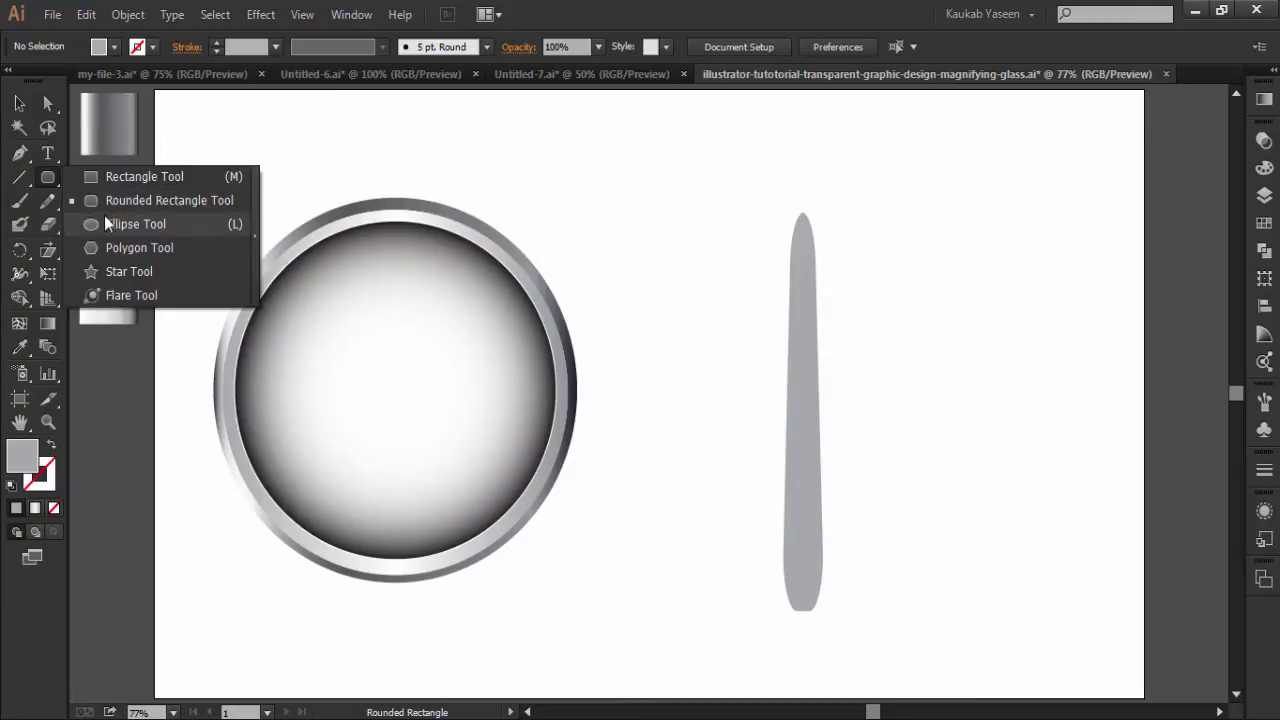
drag(45, 180, 110, 224)
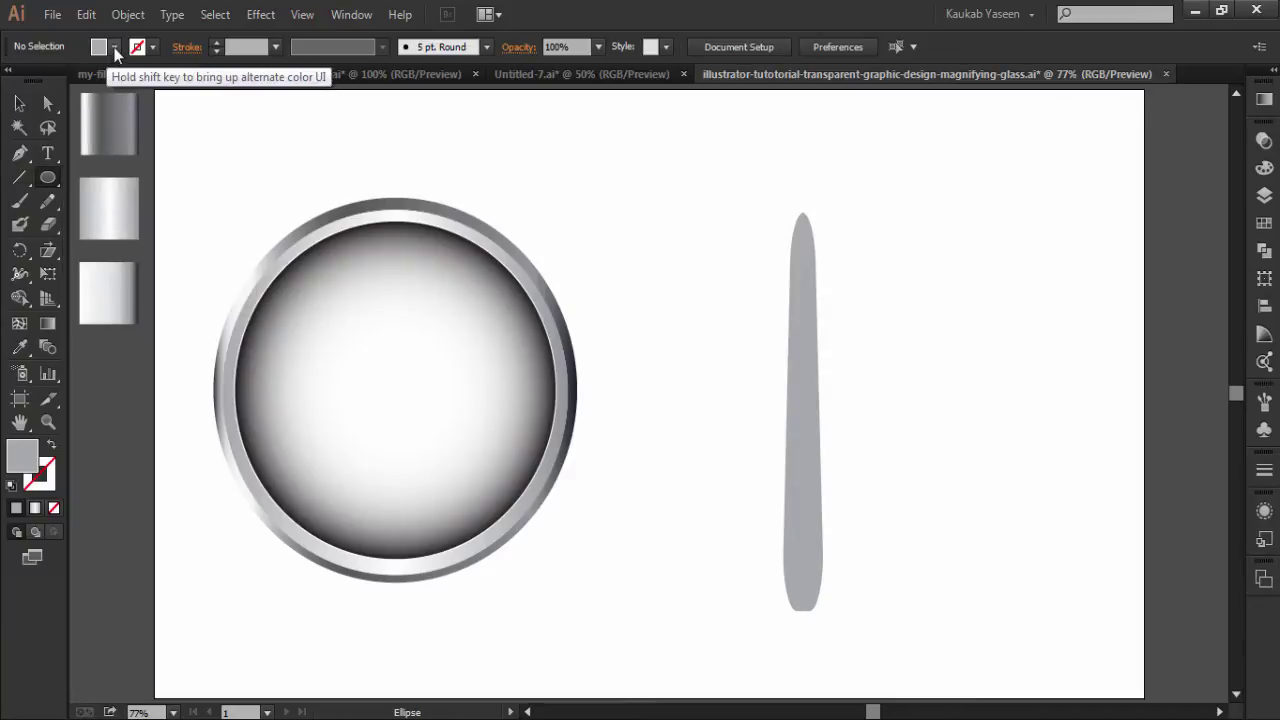
click(114, 47)
click(53, 82)
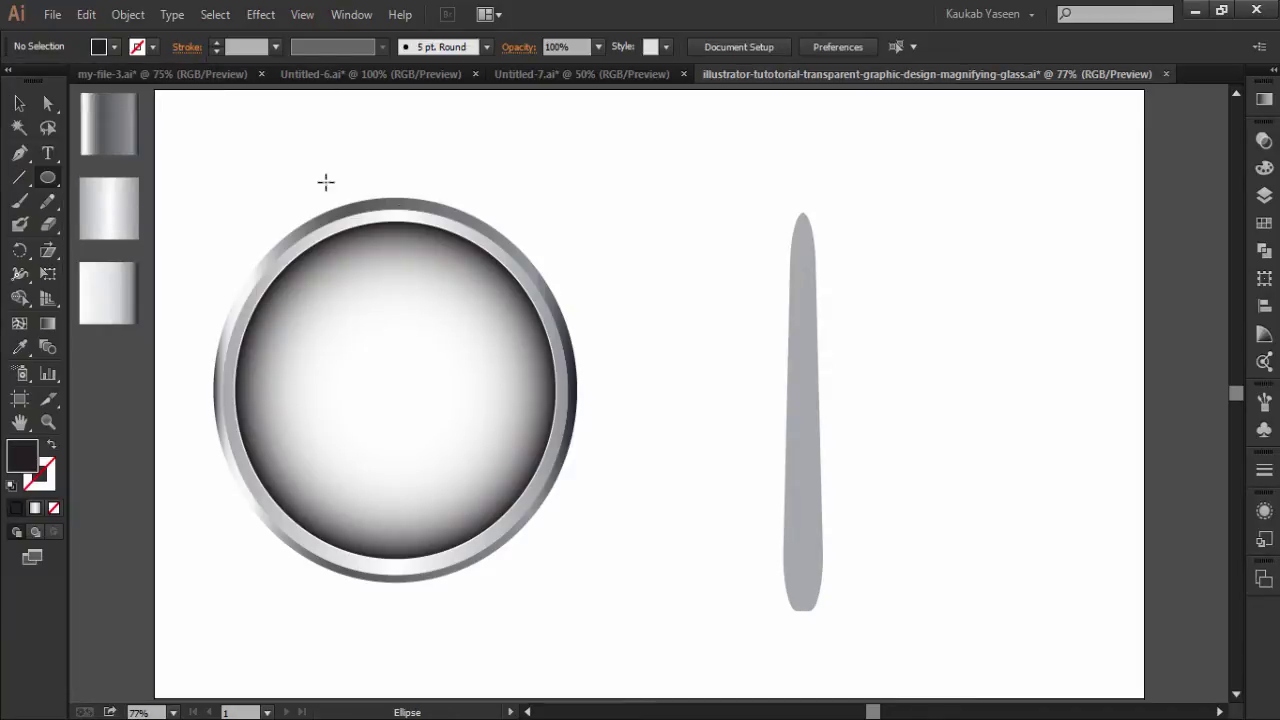
mouse_move(783, 213)
mouse_down()
mouse_move(833, 229)
mouse_move(826, 240)
mouse_move(823, 189)
mouse_up()
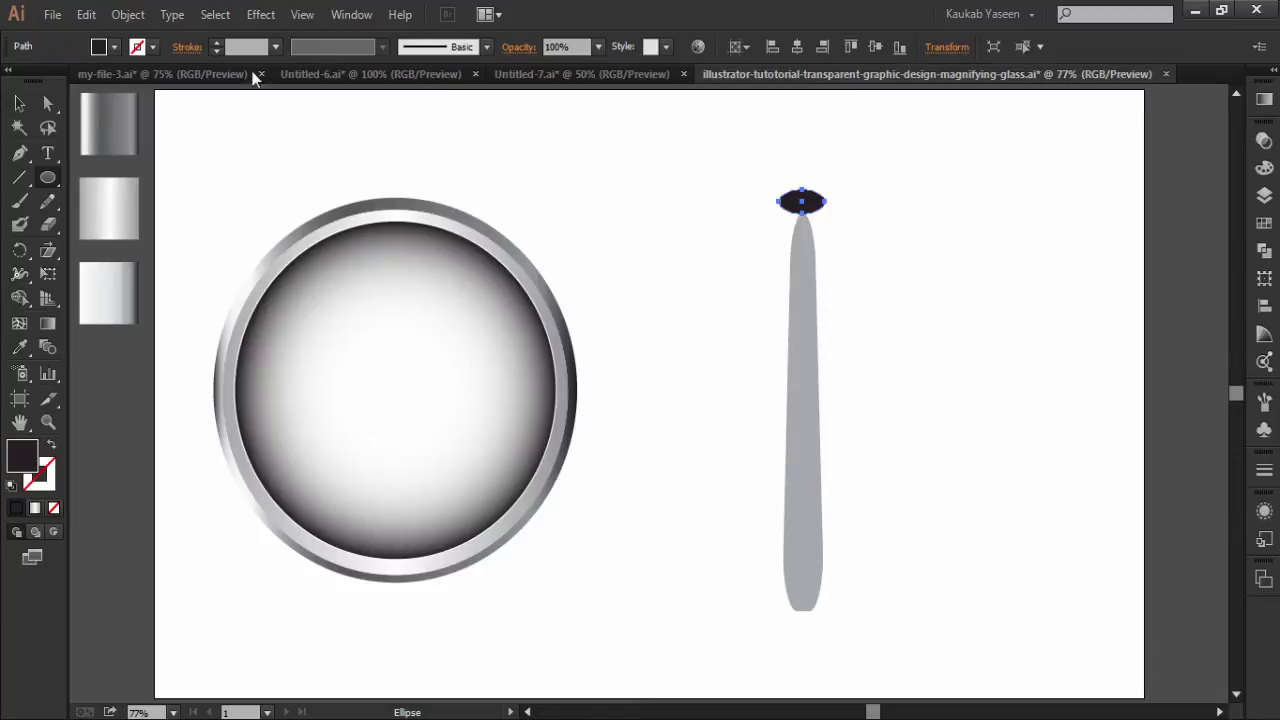
Swap the ellipse's fill and stroke into an outline, move it down, and give it a 10 pt stroke.
click(51, 446)
key(v)
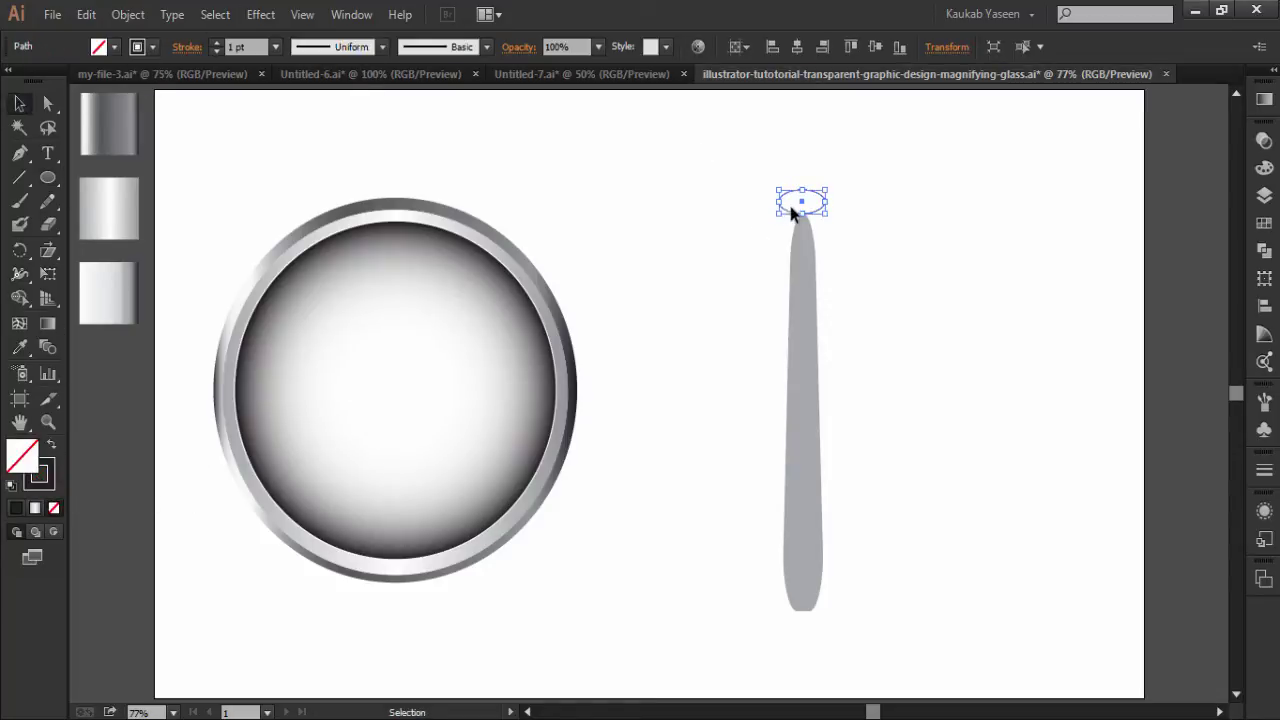
drag(801, 205, 805, 224)
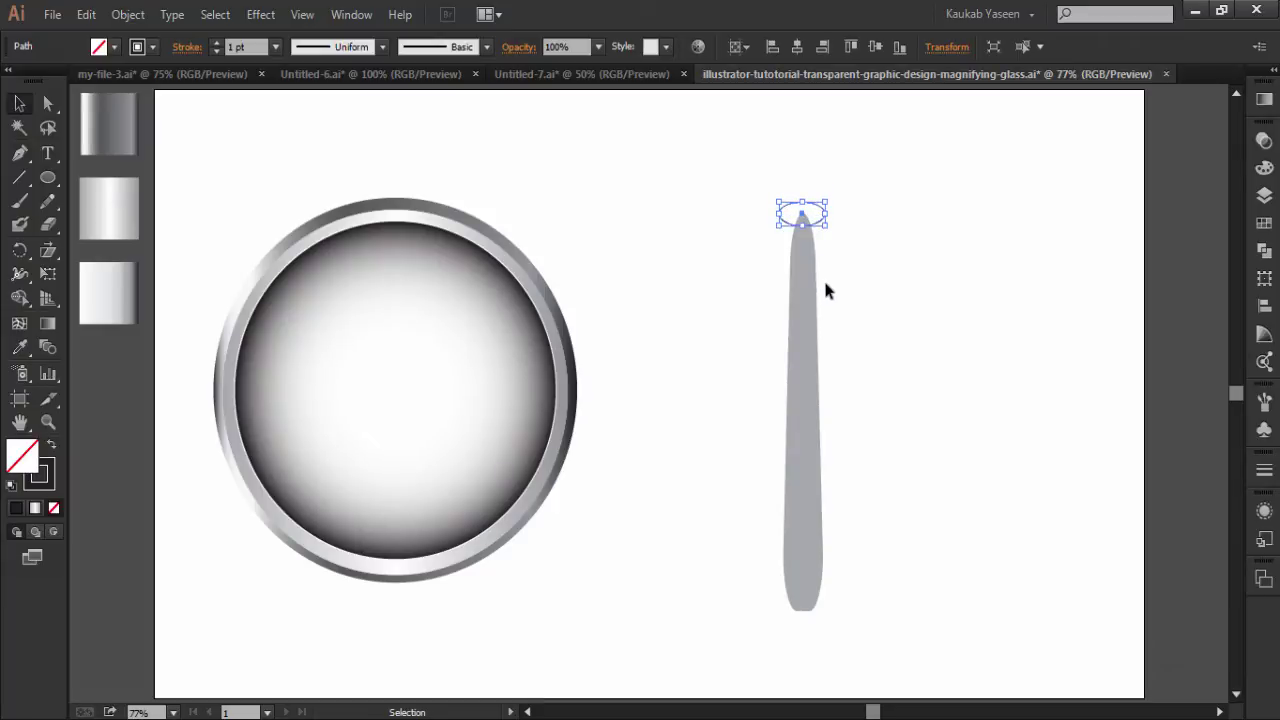
click(738, 194)
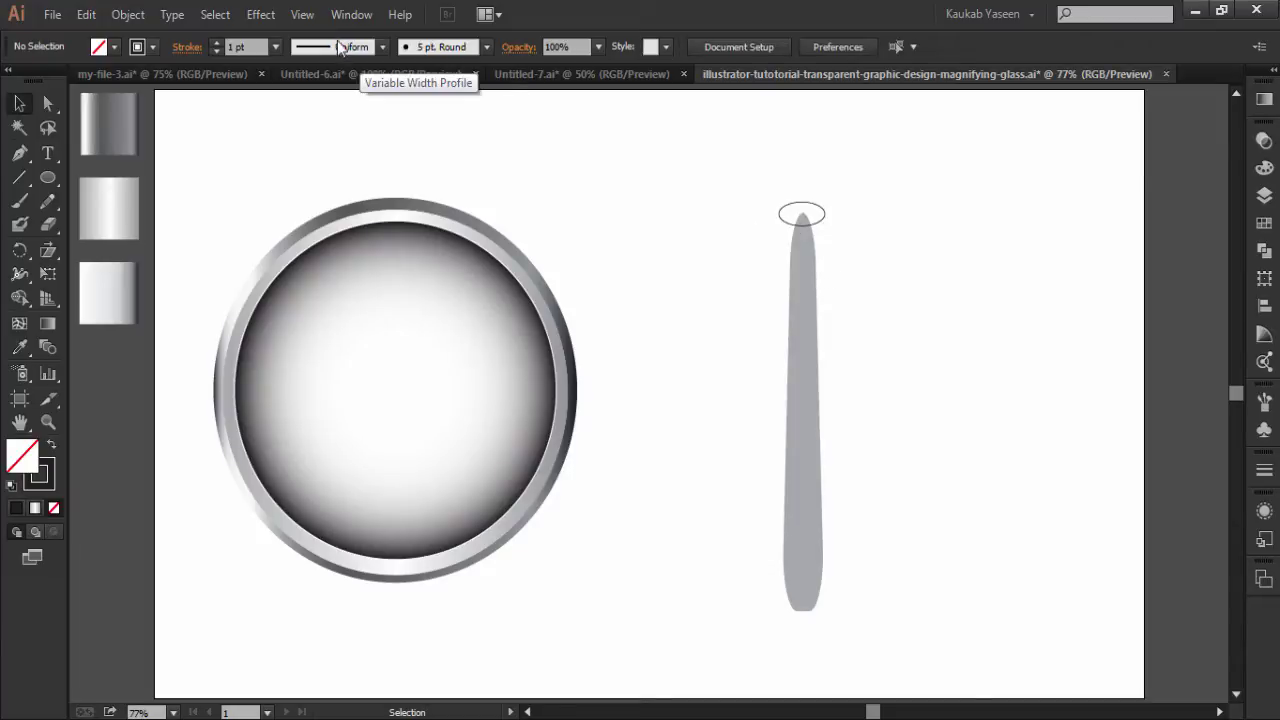
click(785, 222)
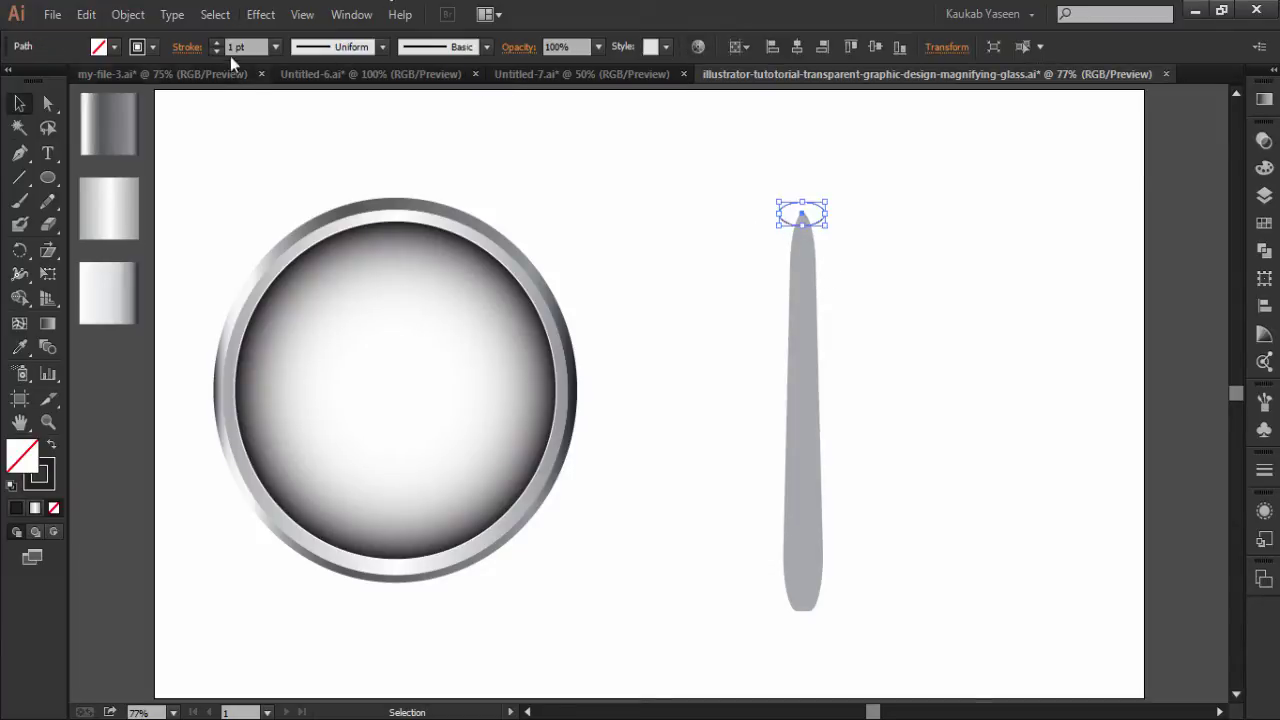
click(275, 46)
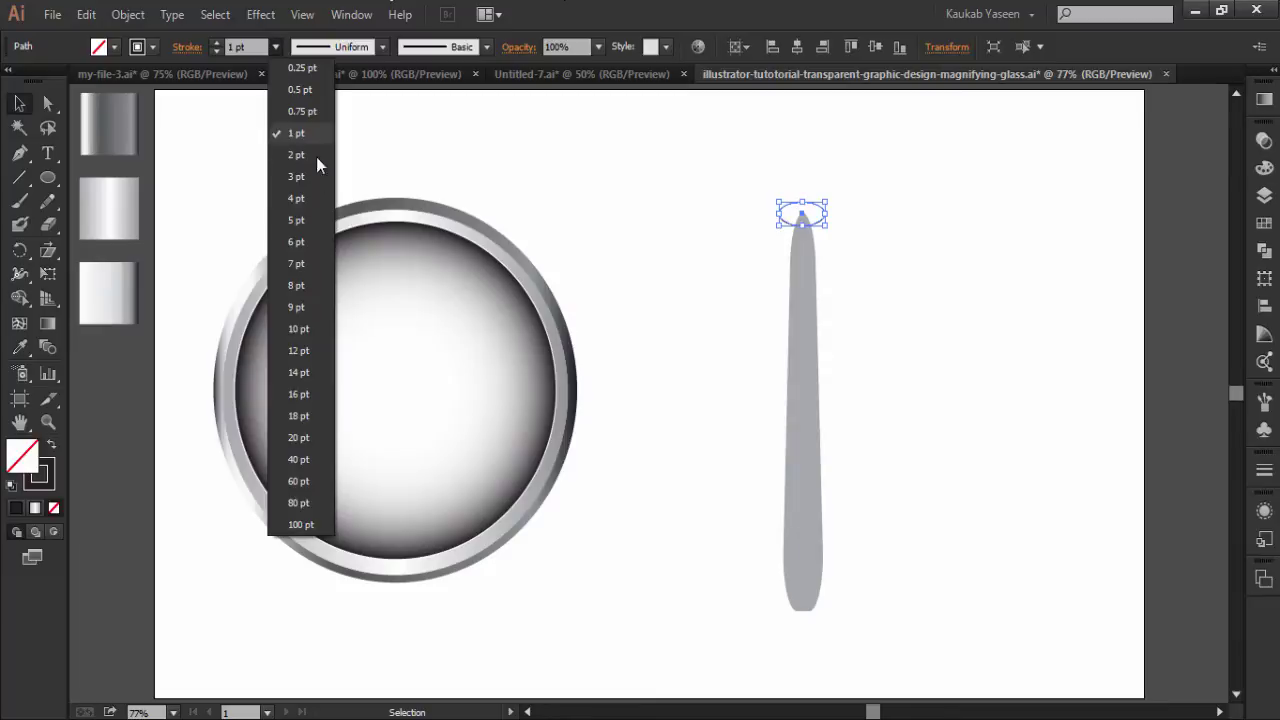
click(298, 324)
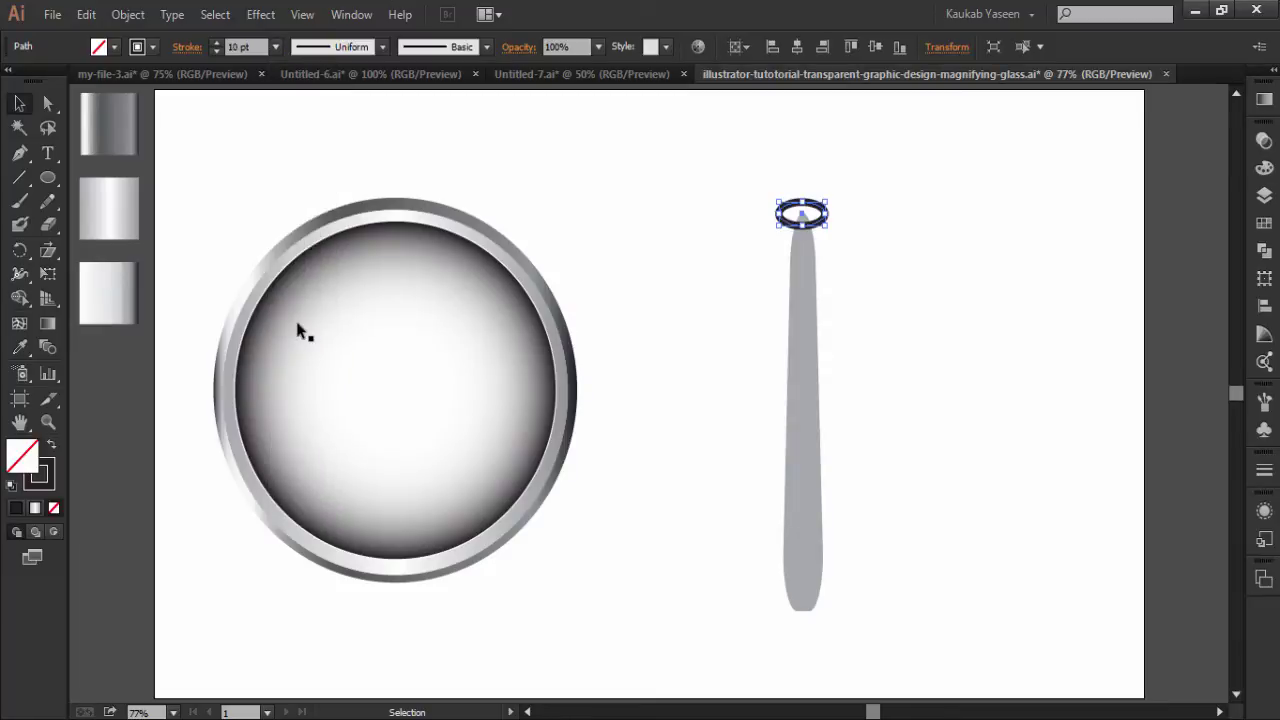
Thicken the ring's outline to 14 pt and nudge it down onto the handle top.
click(803, 254)
click(835, 218)
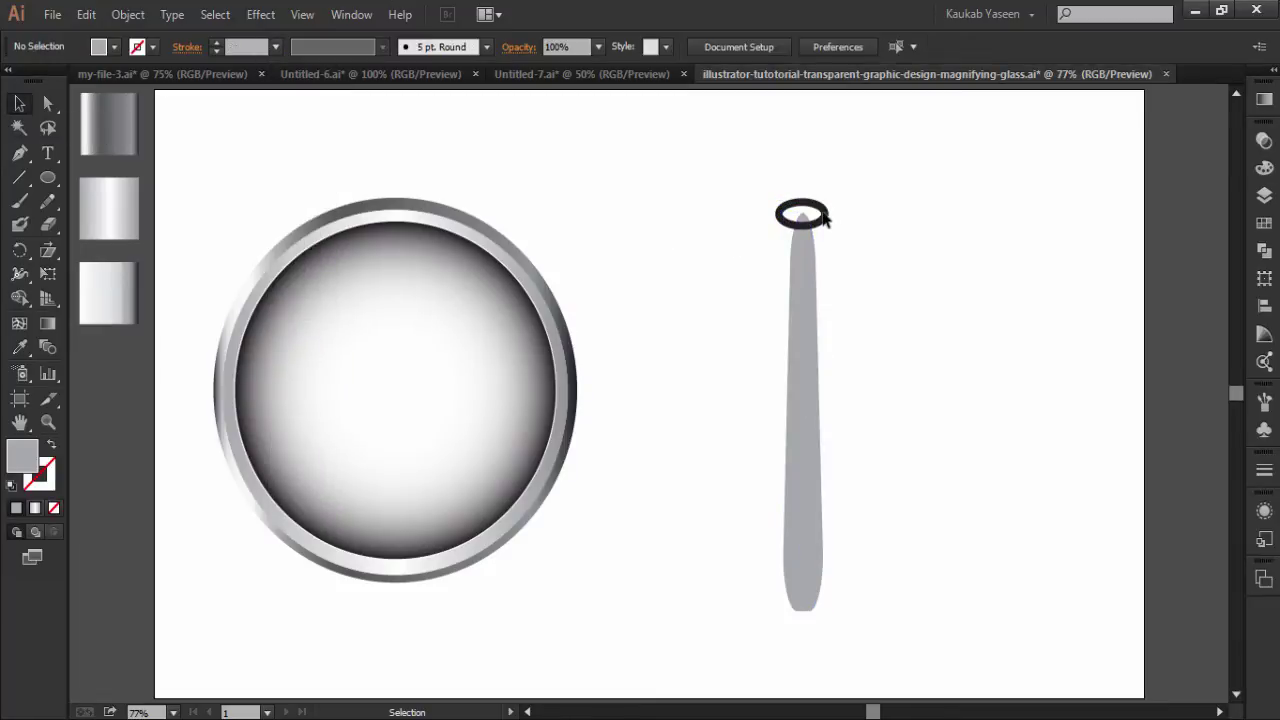
drag(826, 218, 828, 236)
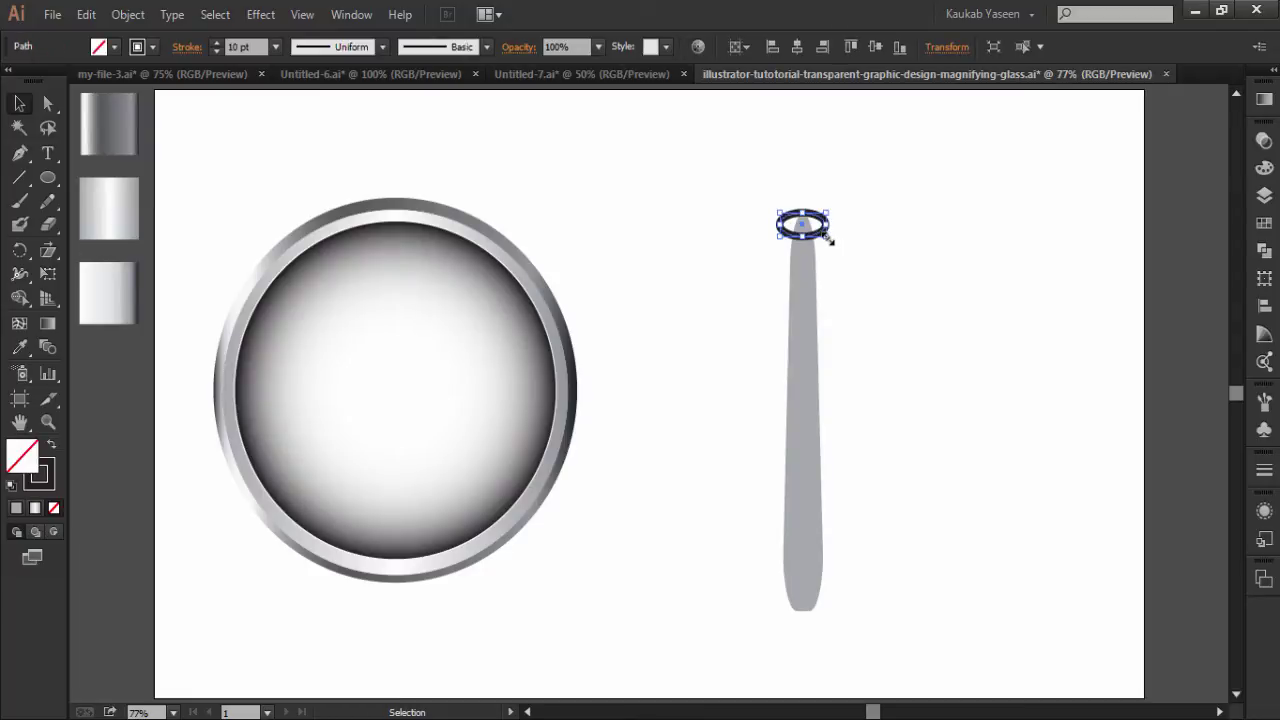
shift+click(828, 237)
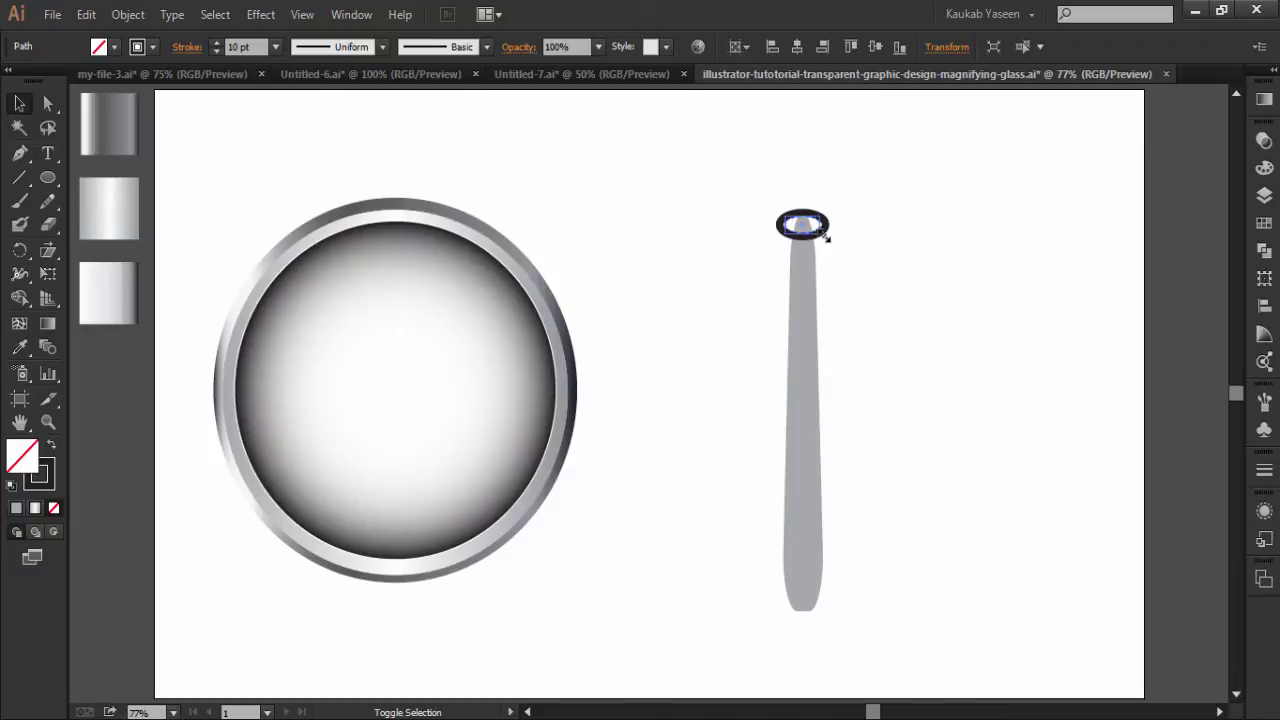
click(880, 243)
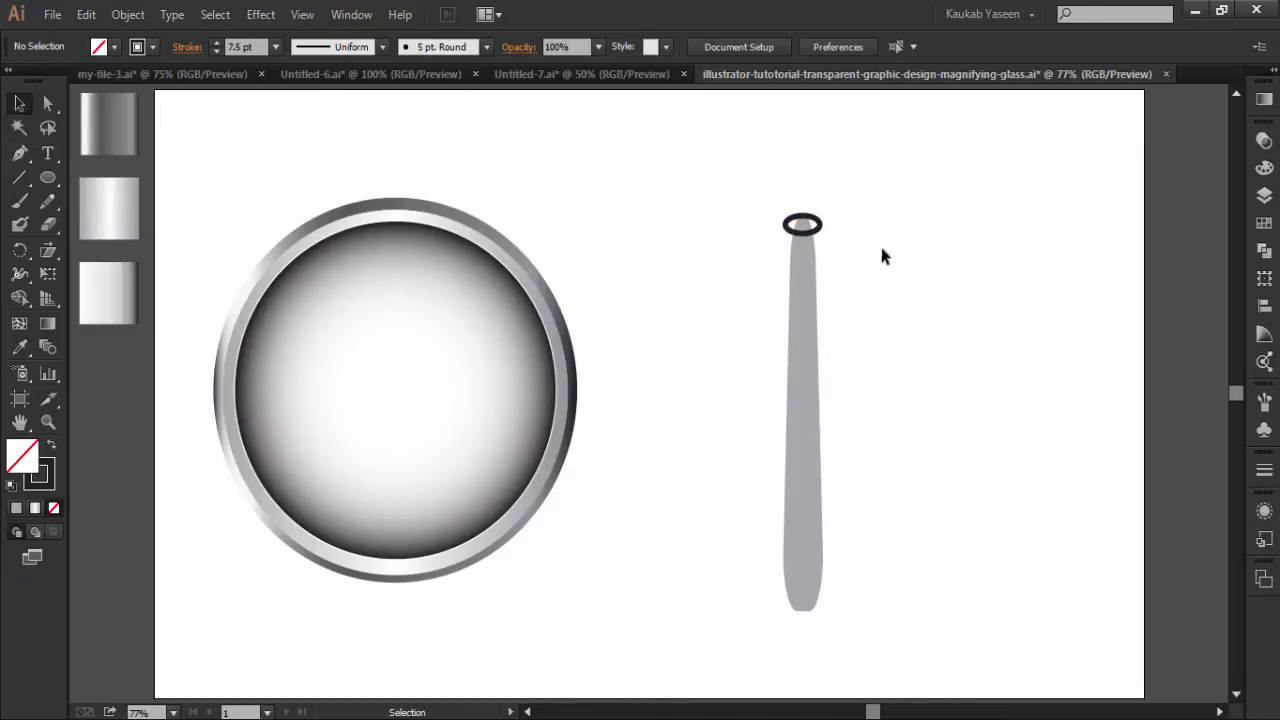
click(806, 235)
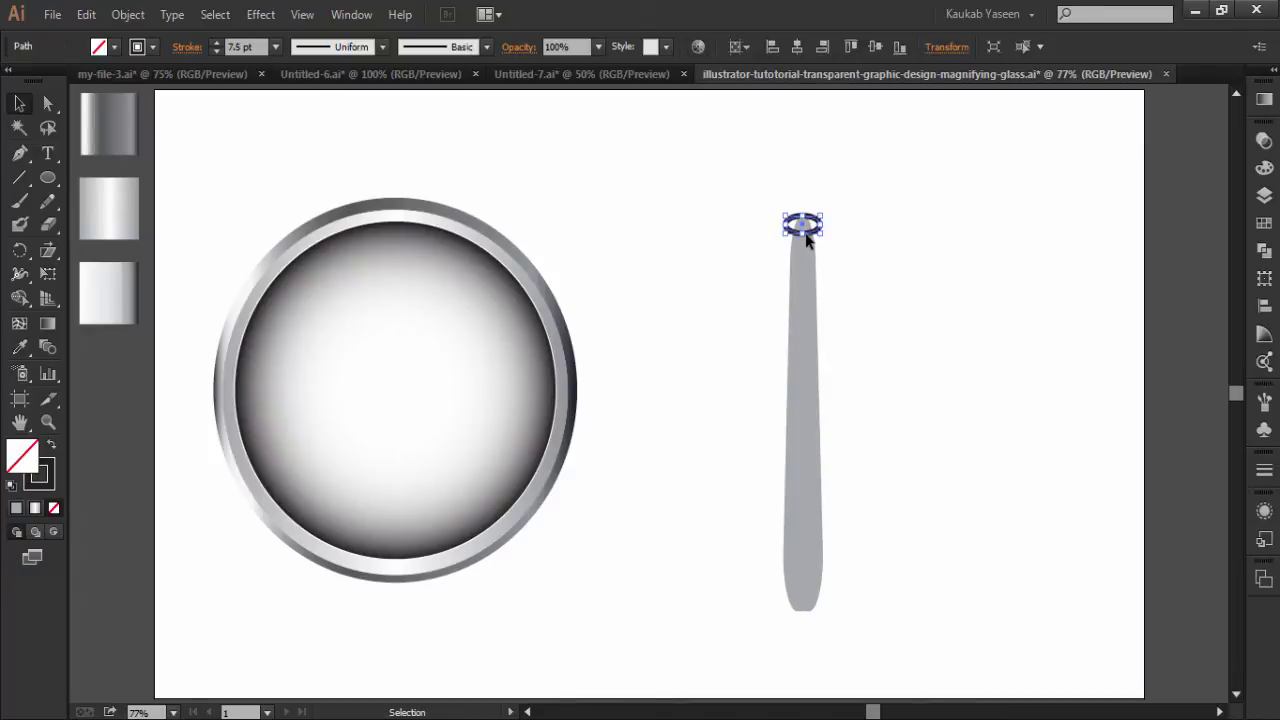
click(276, 48)
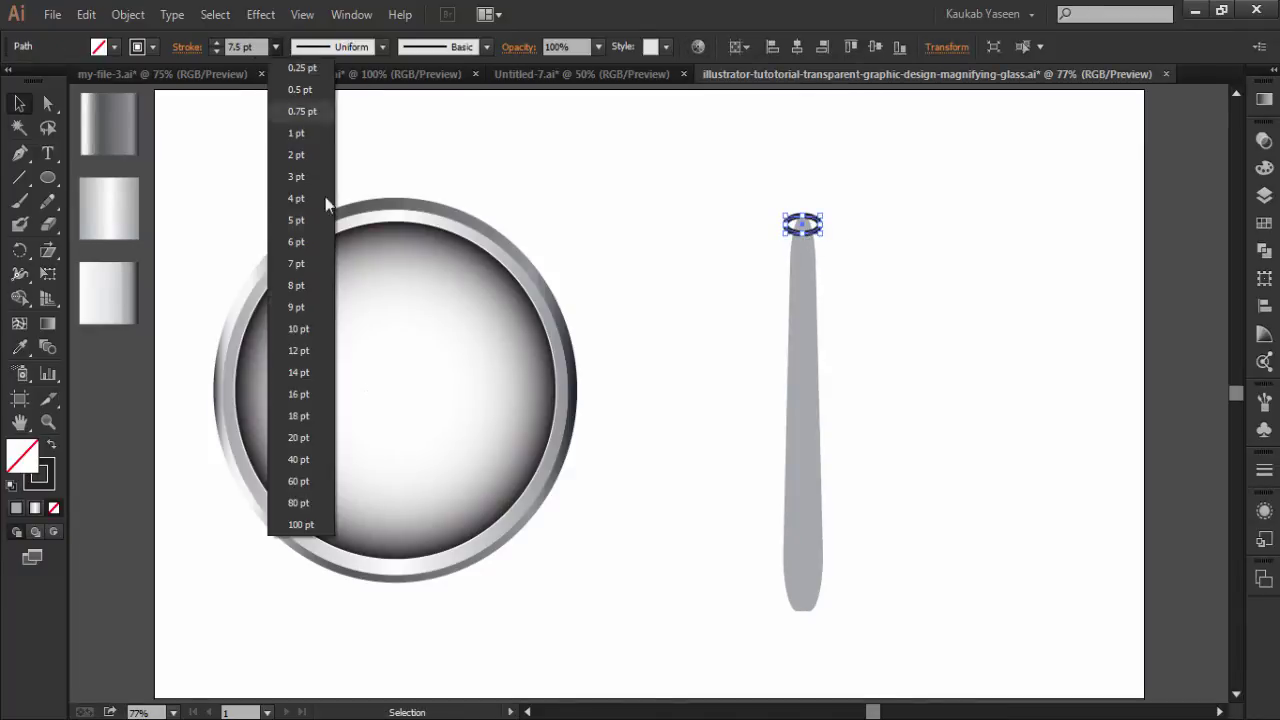
click(302, 373)
click(846, 241)
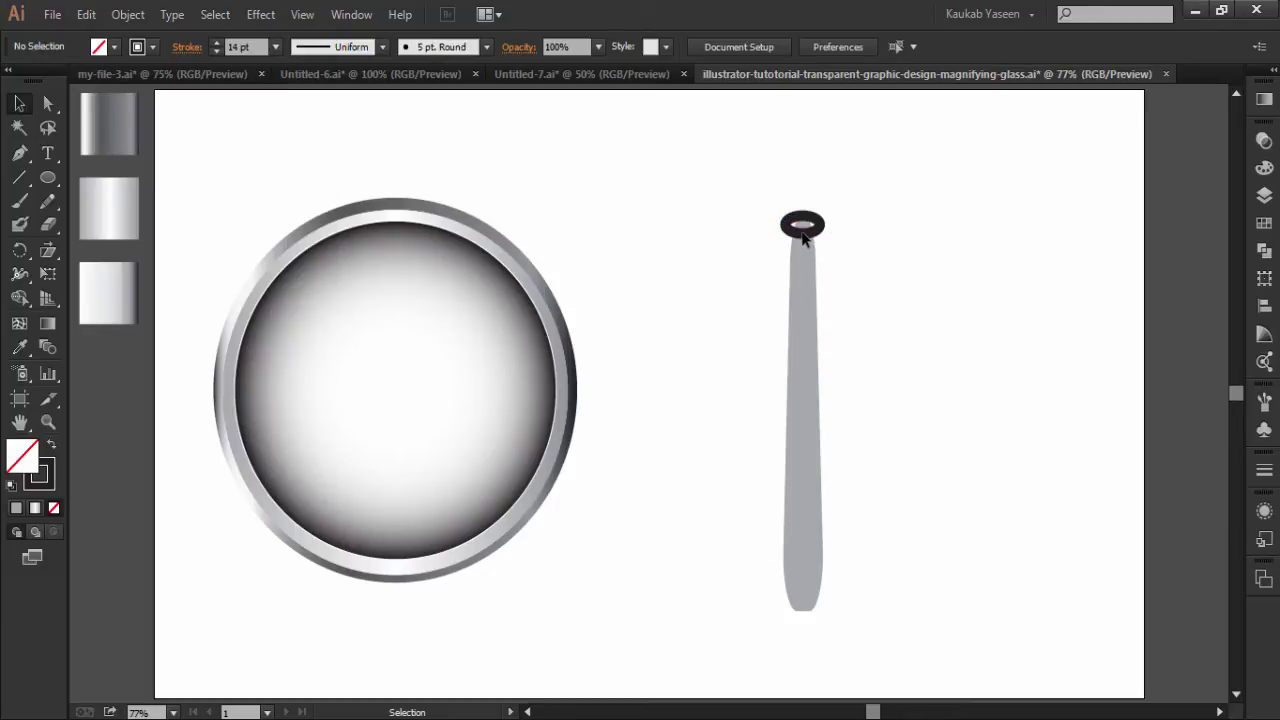
drag(803, 235, 803, 239)
click(858, 264)
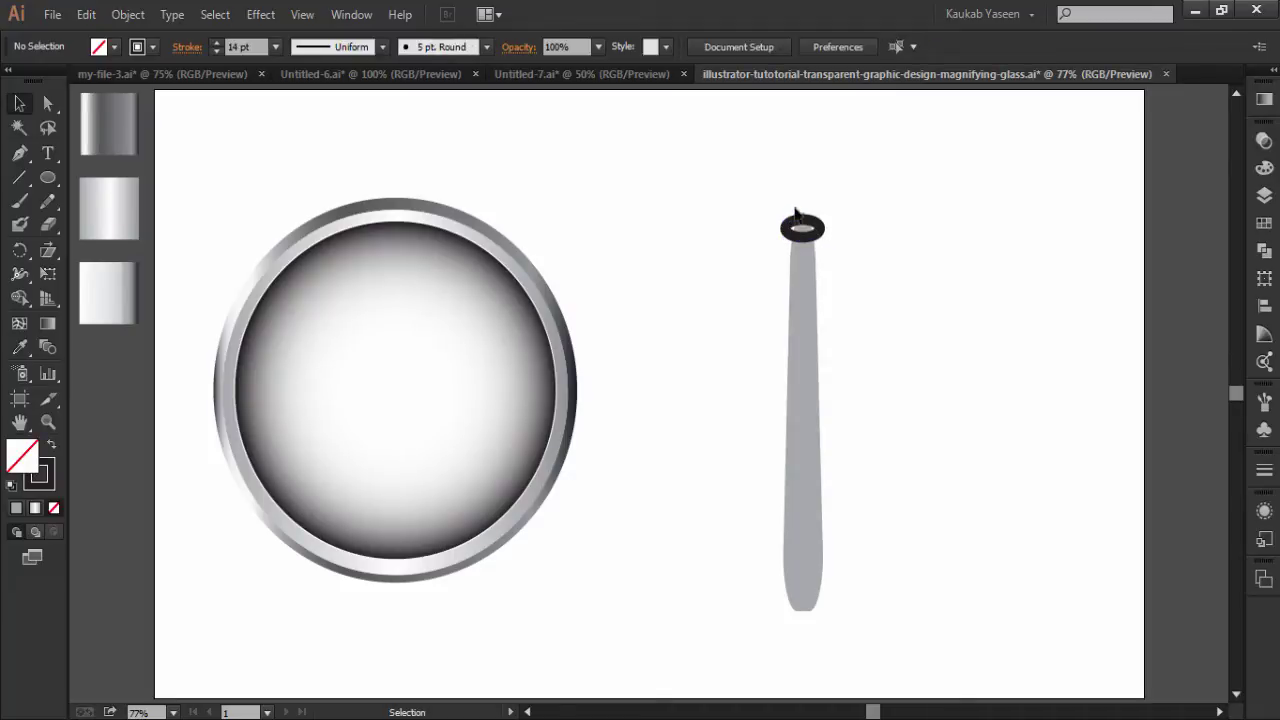
Group the ring and handle, tilt them diagonally, and move them to the lens's lower-right edge.
drag(783, 200, 823, 258)
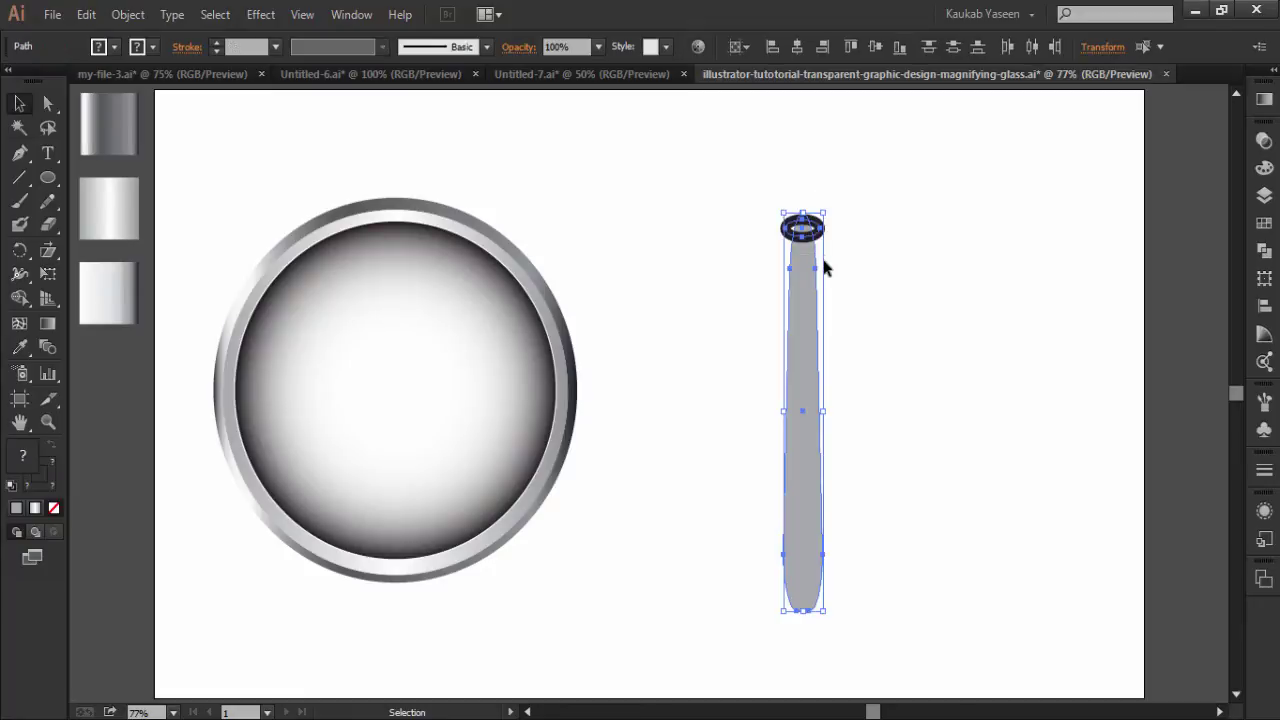
key(ctrl+g)
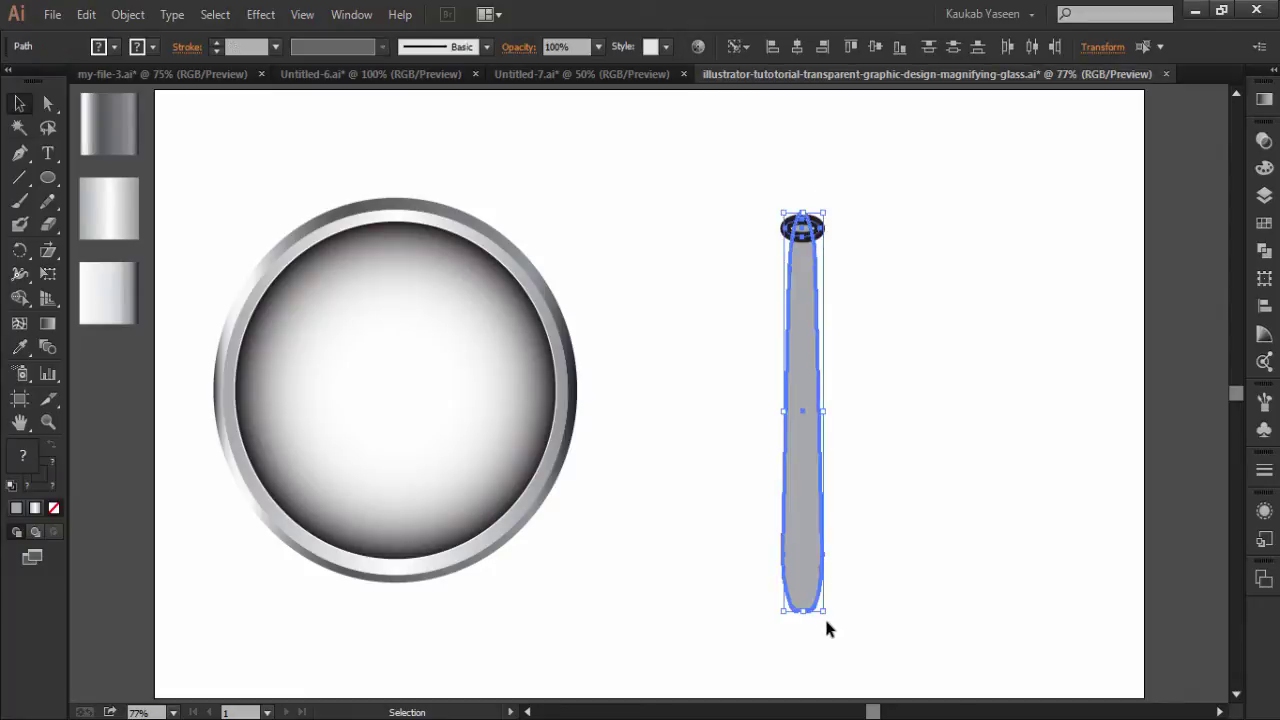
drag(826, 619, 941, 484)
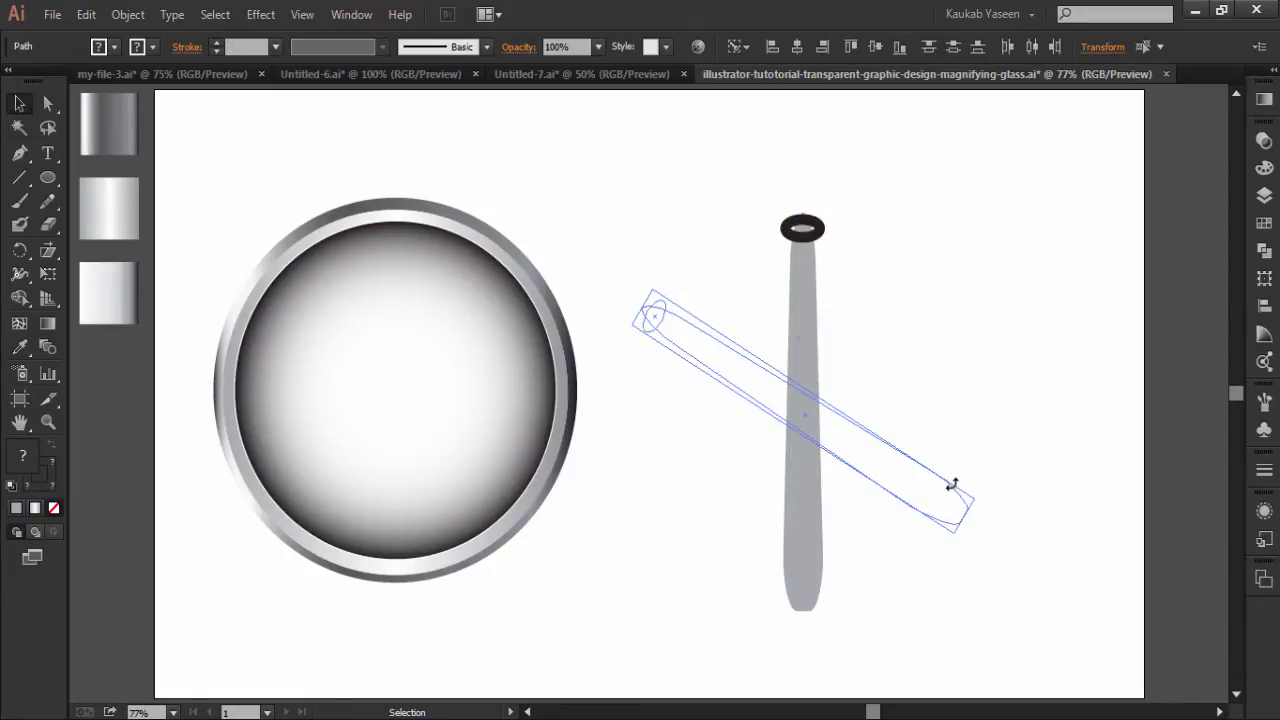
drag(941, 484, 941, 484)
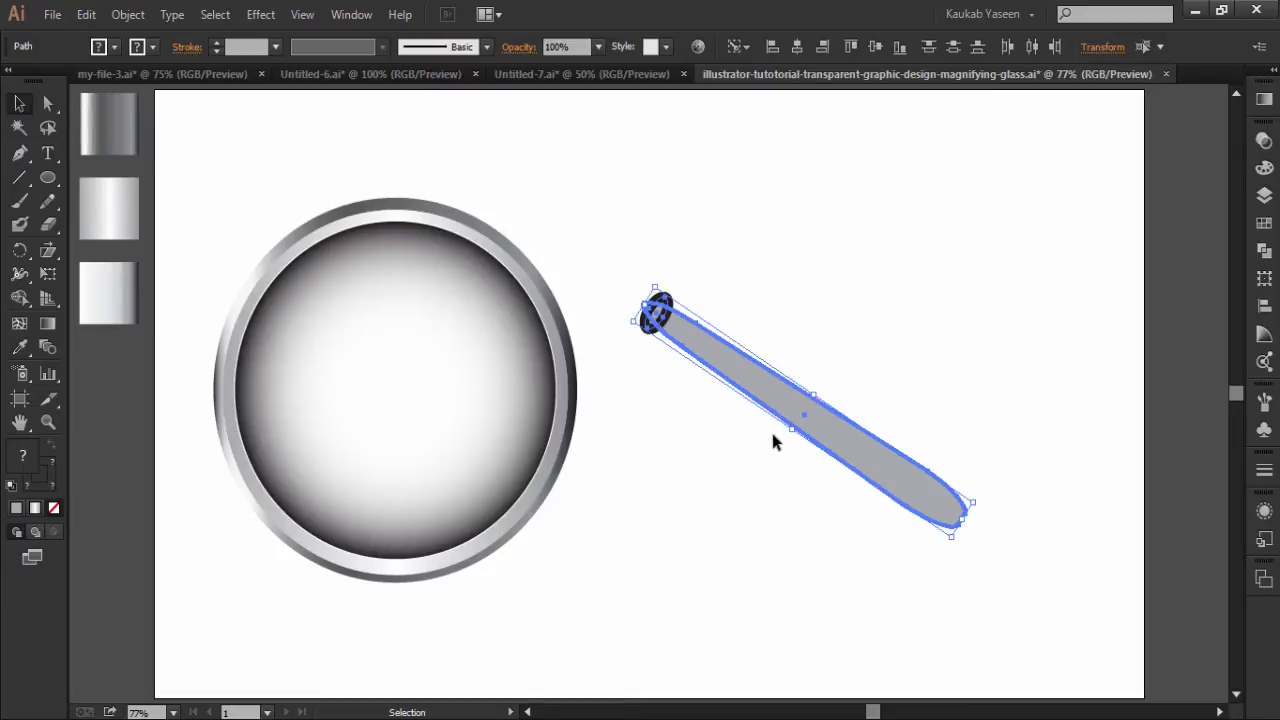
mouse_move(767, 392)
mouse_down()
mouse_move(670, 561)
mouse_move(664, 551)
mouse_up()
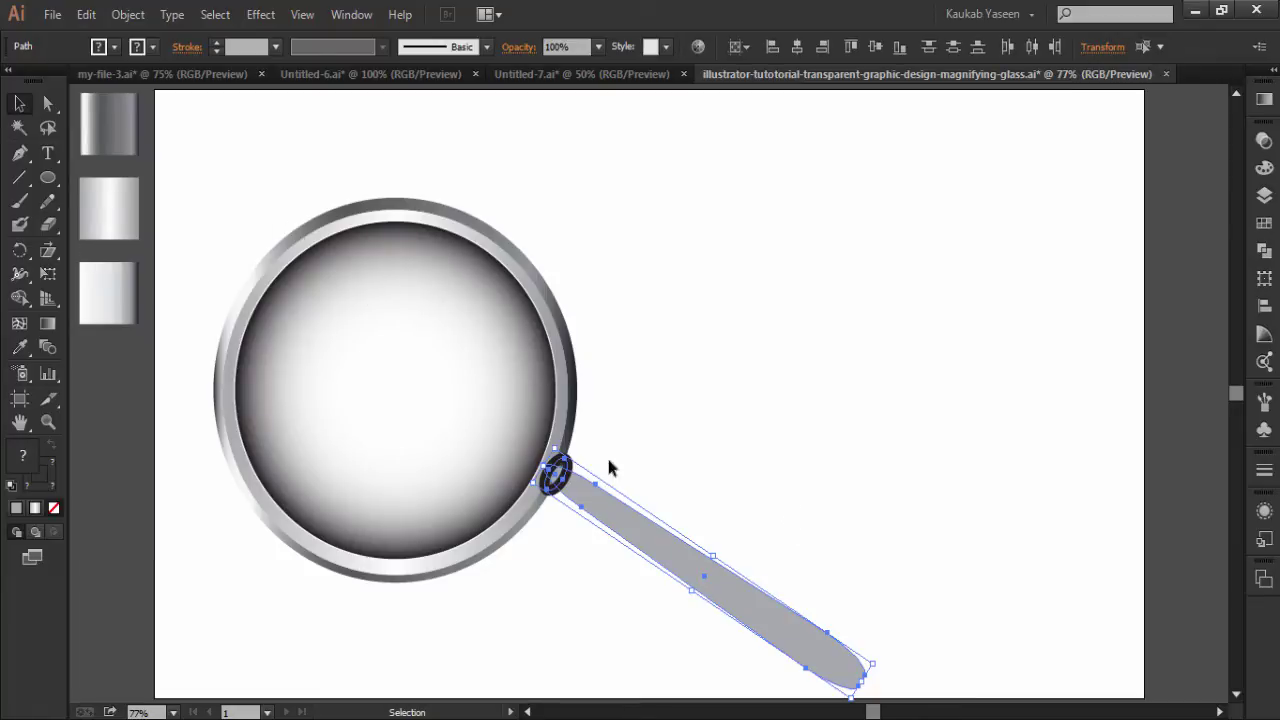
Send the handle group behind the lens ring and clear the selection.
right_click(609, 517)
mouse_move(662, 476)
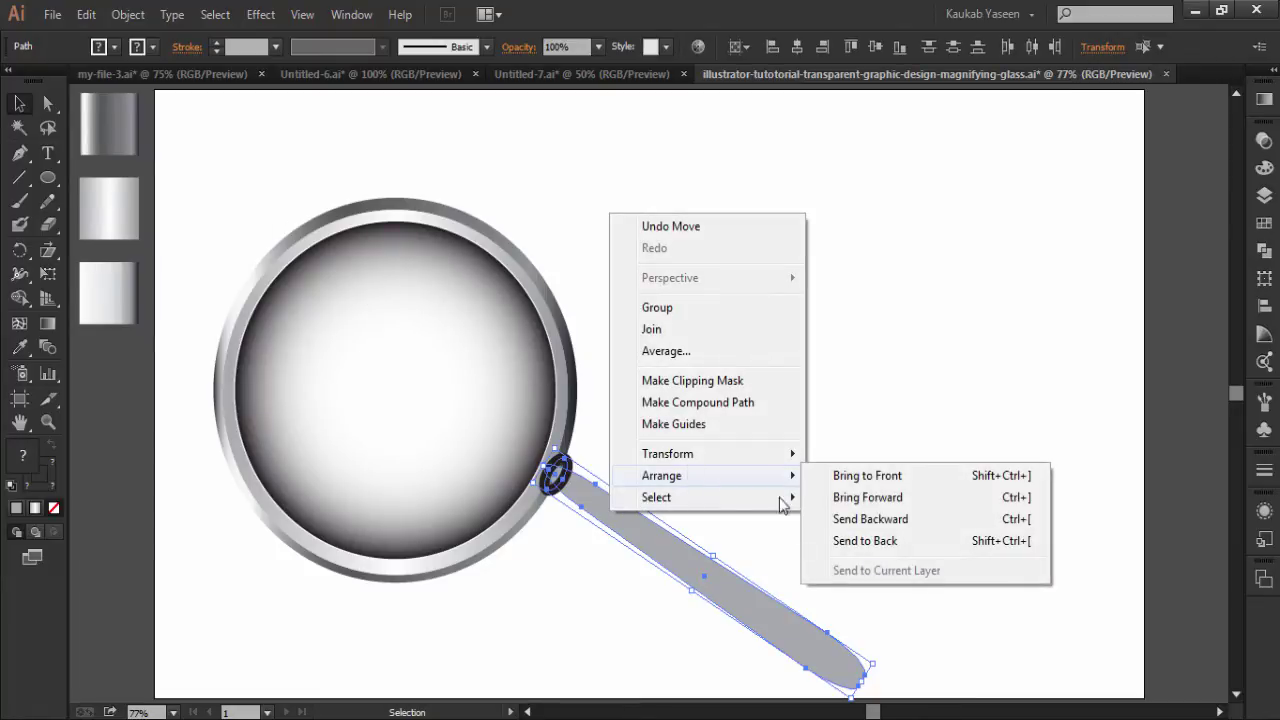
click(876, 538)
click(740, 400)
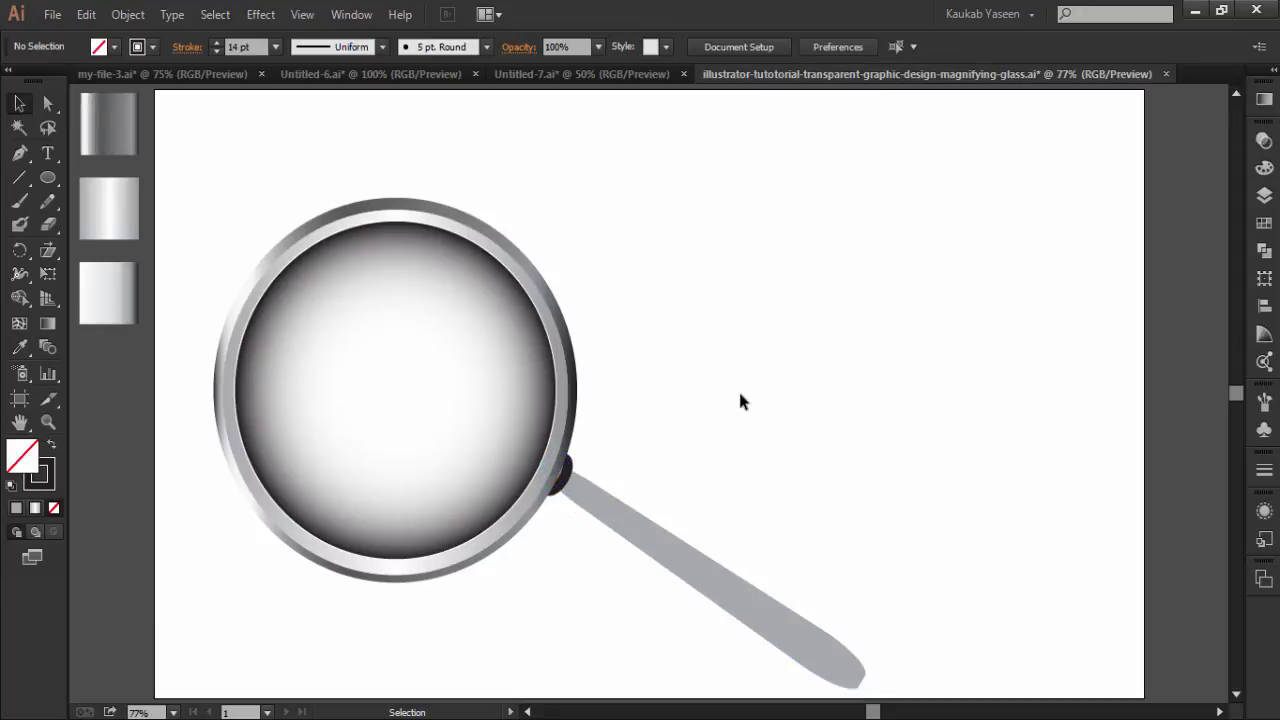
click(671, 548)
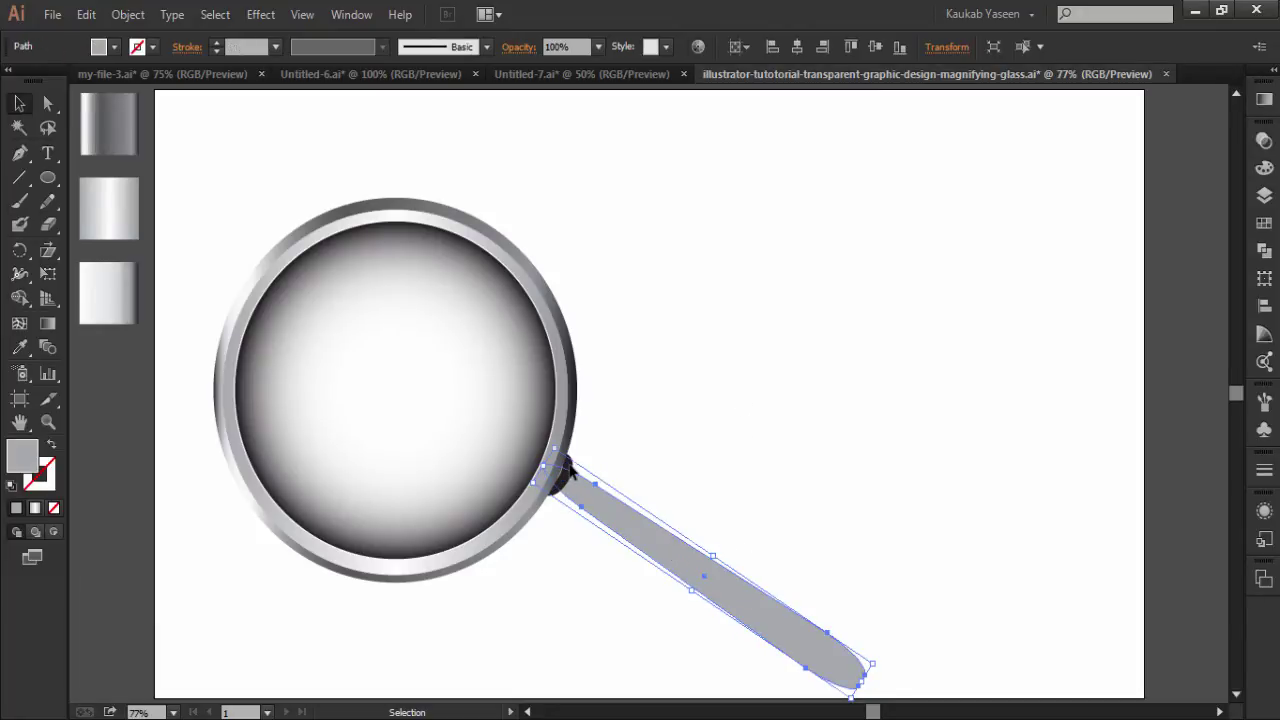
key(ctrl+shift+a)
click(47, 422)
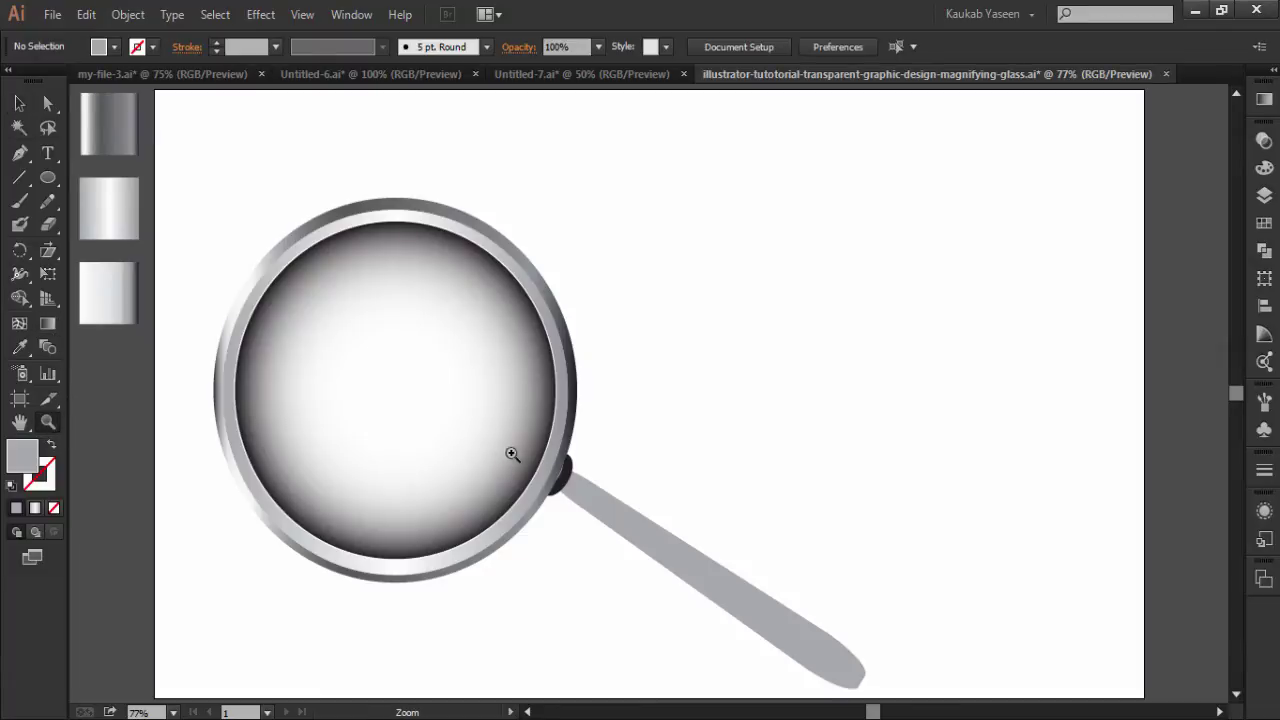
Zoom in on the handle-to-rim joint and nudge the dark connector slightly left.
mouse_move(611, 455)
mouse_down()
mouse_move(605, 515)
mouse_move(514, 494)
mouse_up()
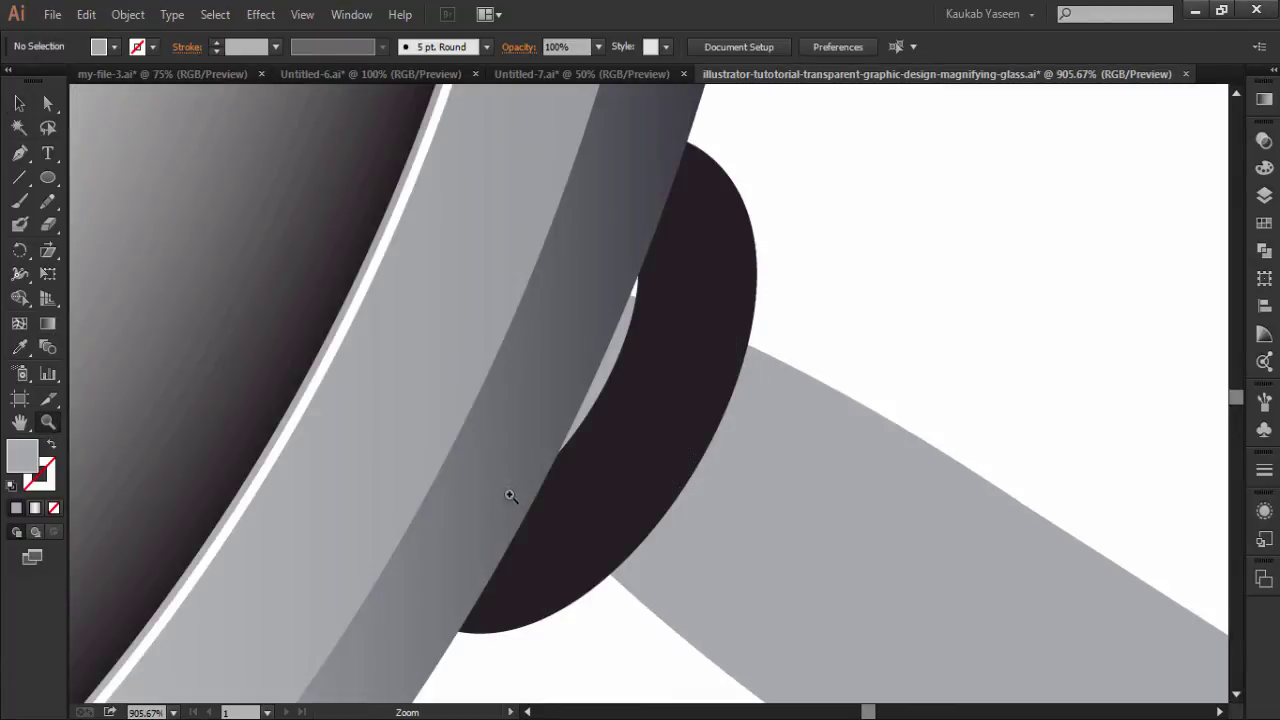
click(19, 103)
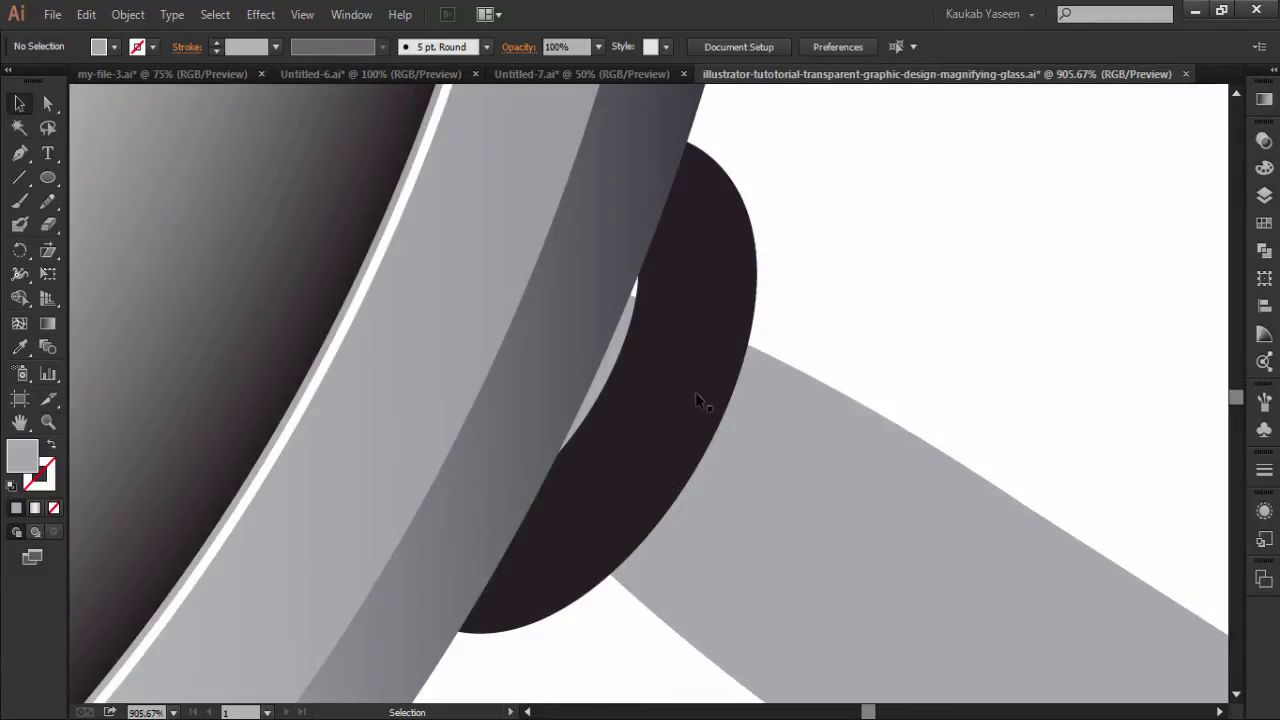
mouse_move(697, 398)
mouse_down()
mouse_move(914, 500)
mouse_move(707, 401)
mouse_up()
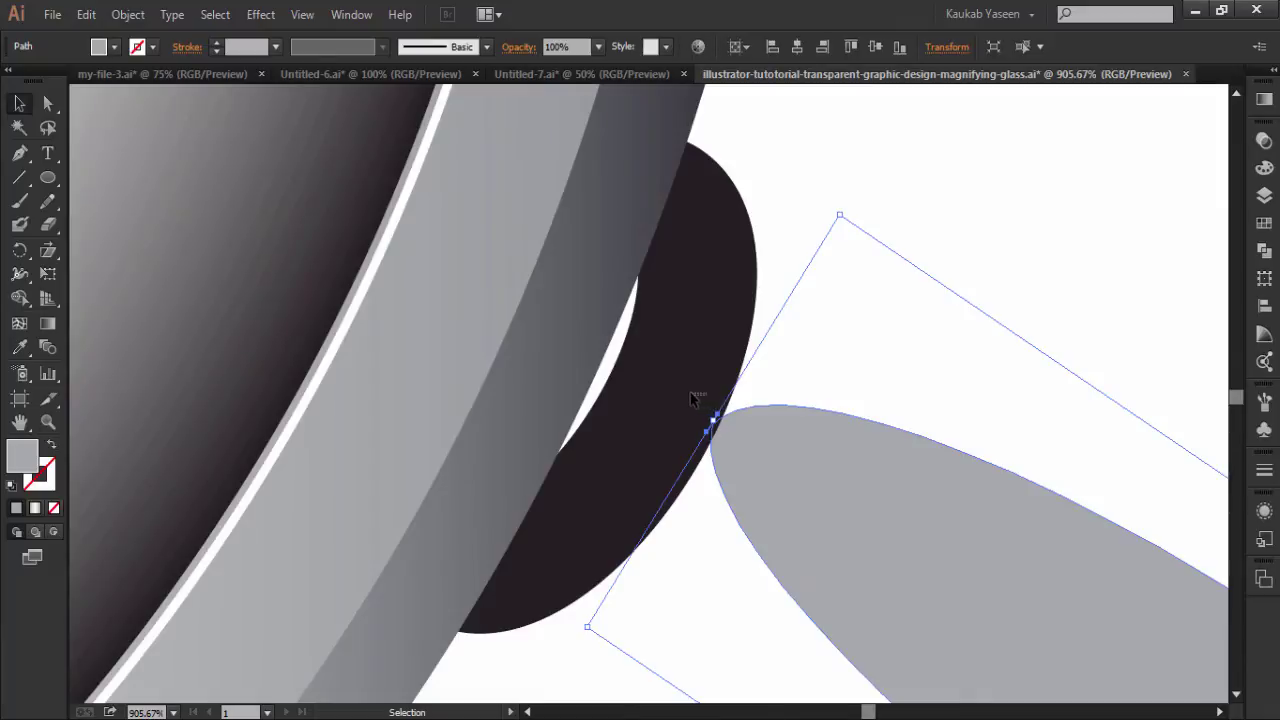
key(ctrl+shift+a)
click(671, 386)
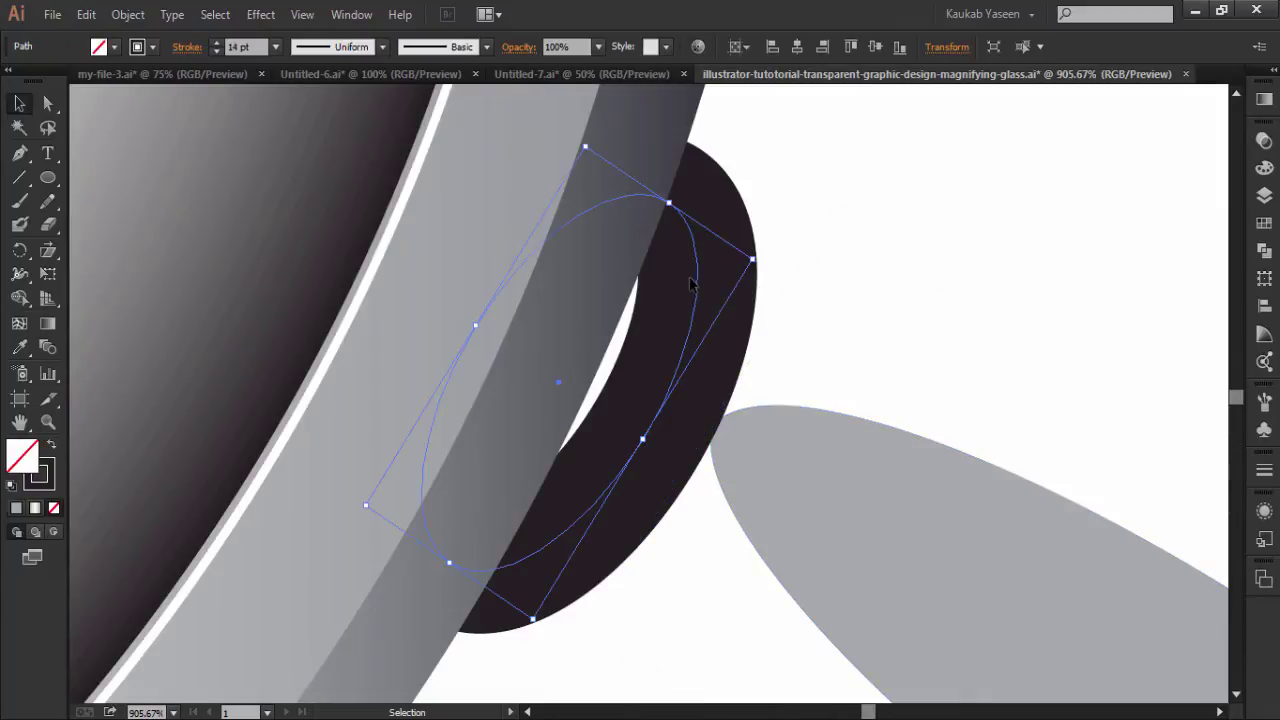
key(Left)
key(Left)
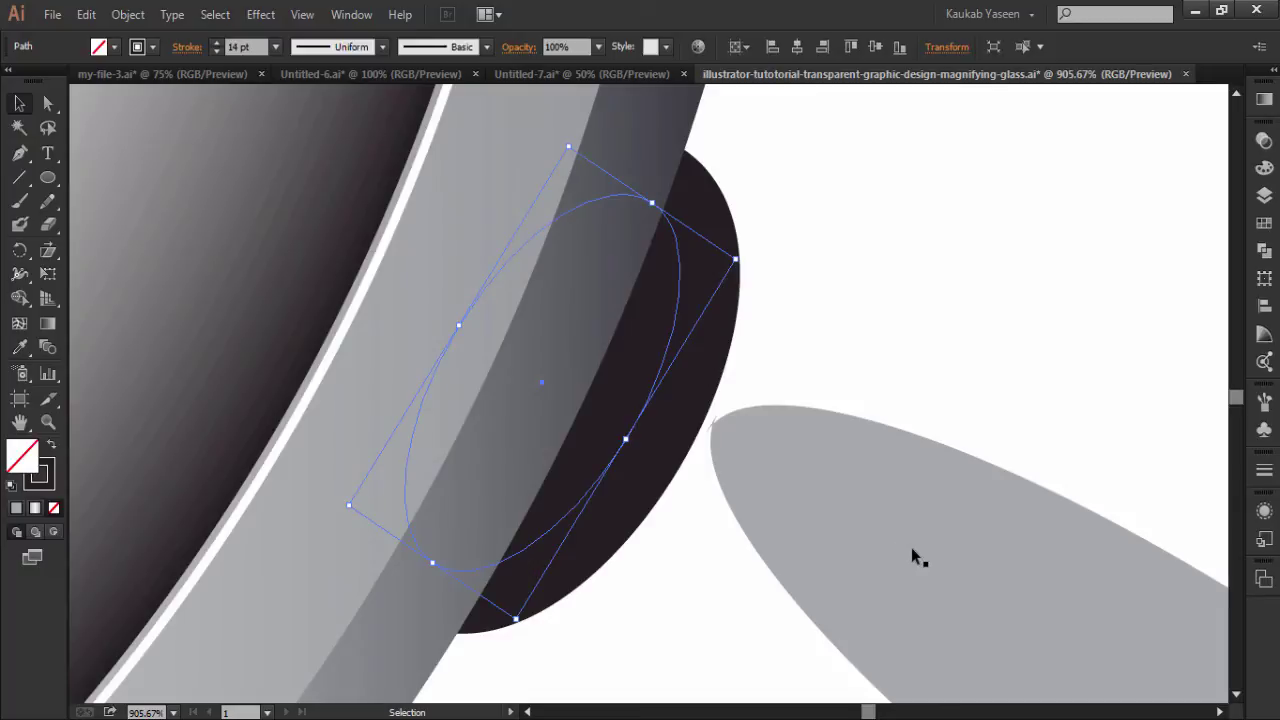
Slide the handle up-left so its end settles beneath the connector.
mouse_move(911, 548)
mouse_down()
mouse_move(783, 533)
mouse_move(732, 492)
mouse_up()
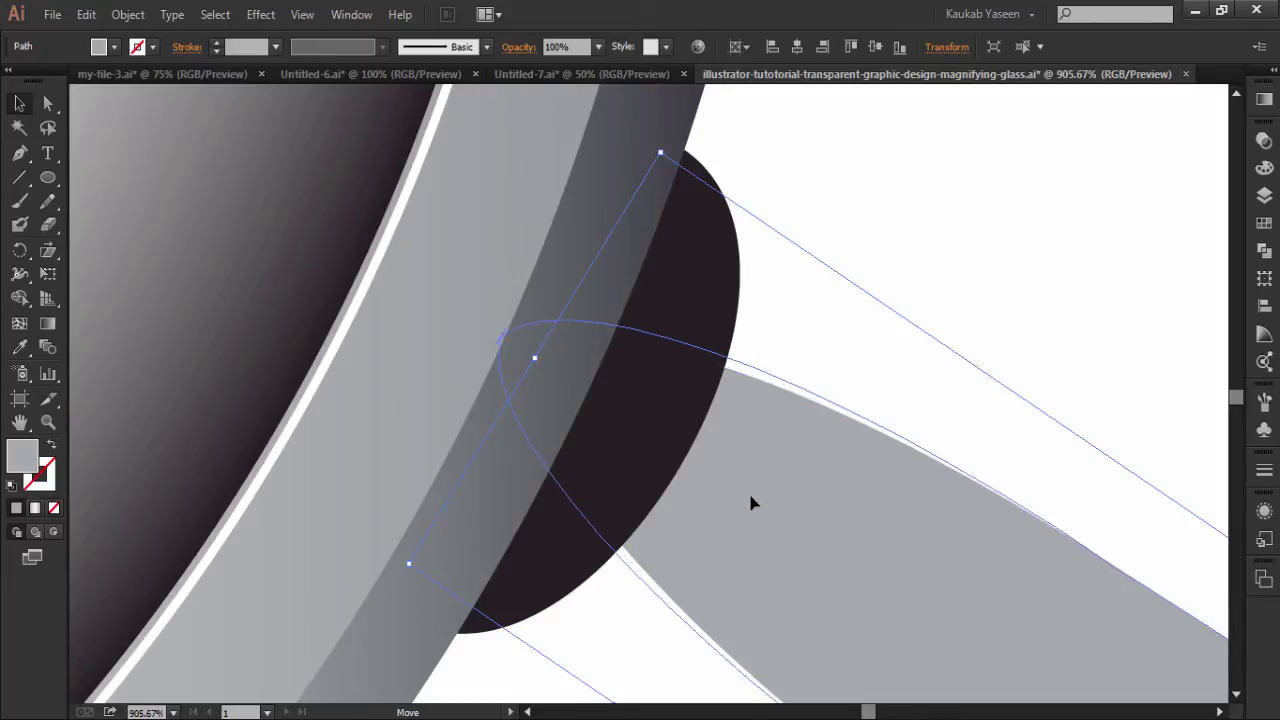
drag(785, 525, 751, 499)
drag(811, 554, 836, 565)
drag(858, 577, 856, 549)
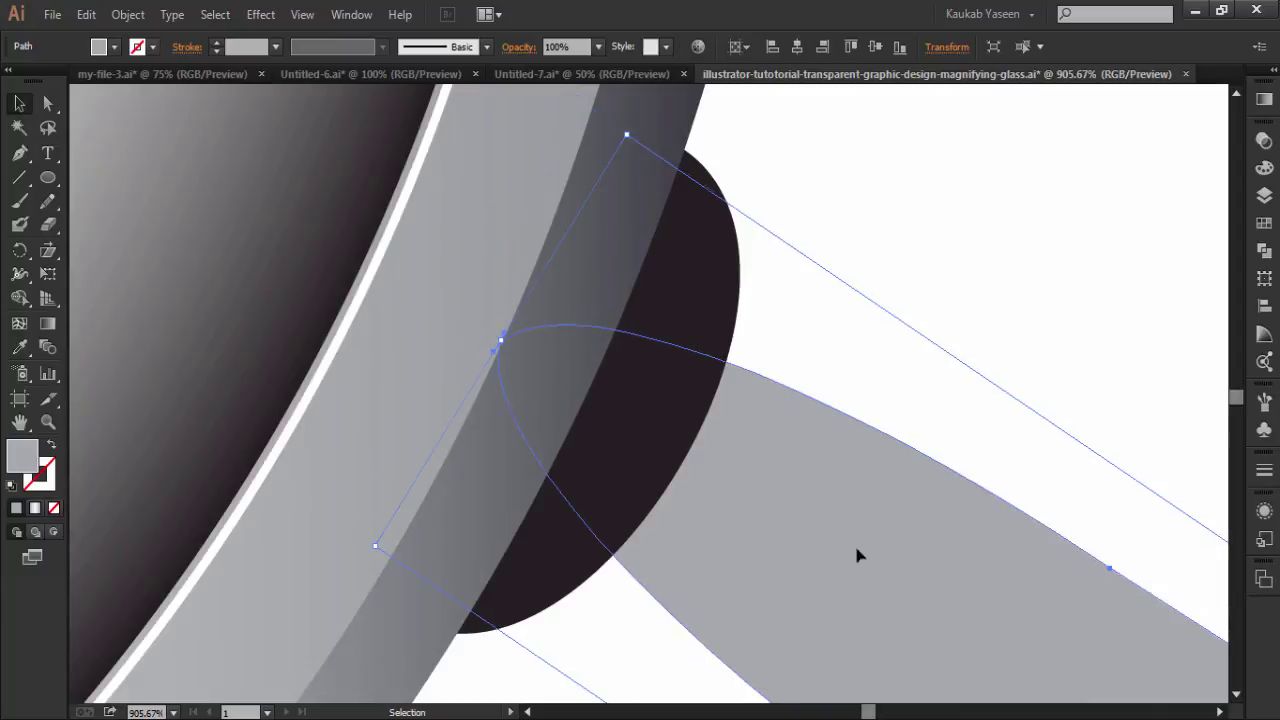
Zoom out to the whole glass and rotate the dark connector to match the rim.
key(ctrl+0)
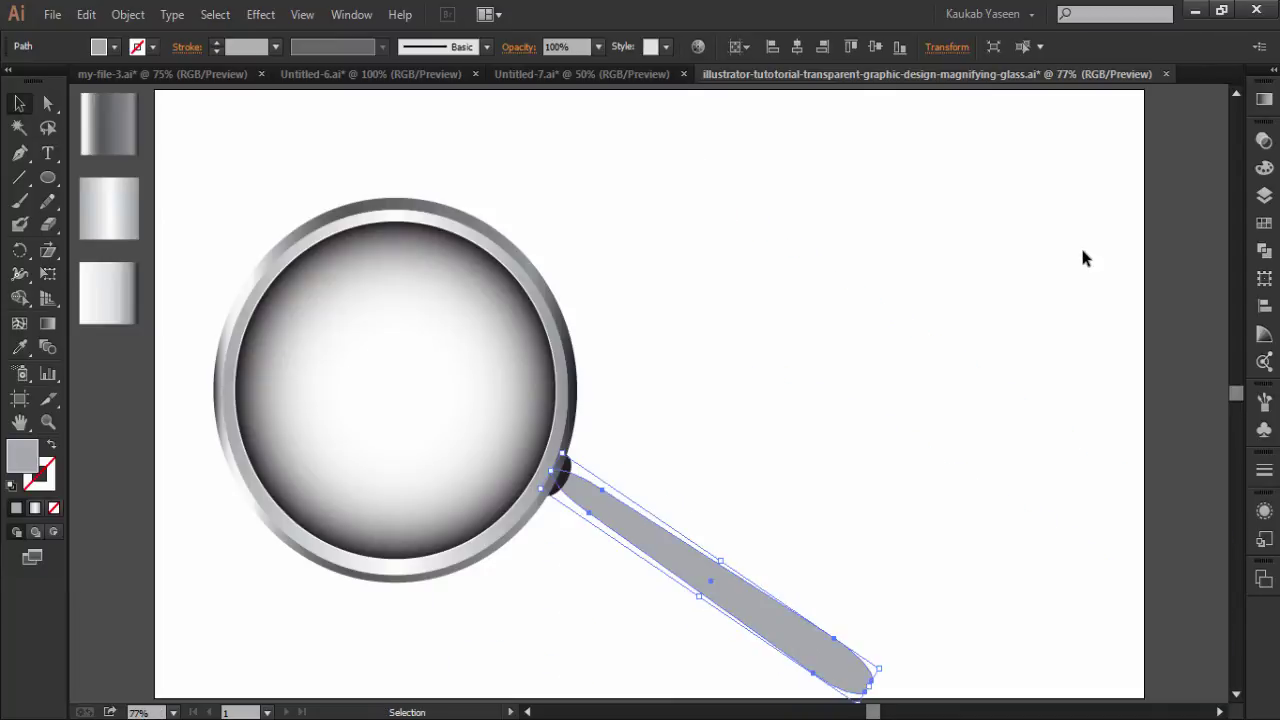
click(885, 597)
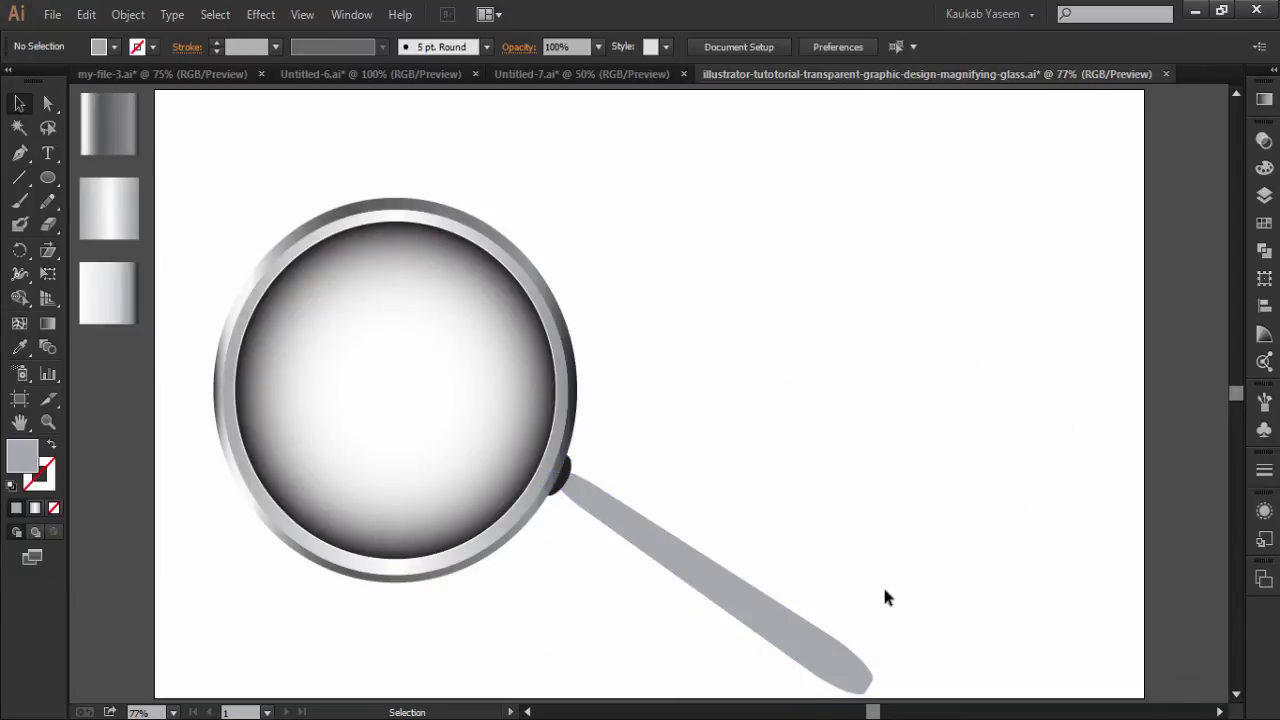
click(848, 673)
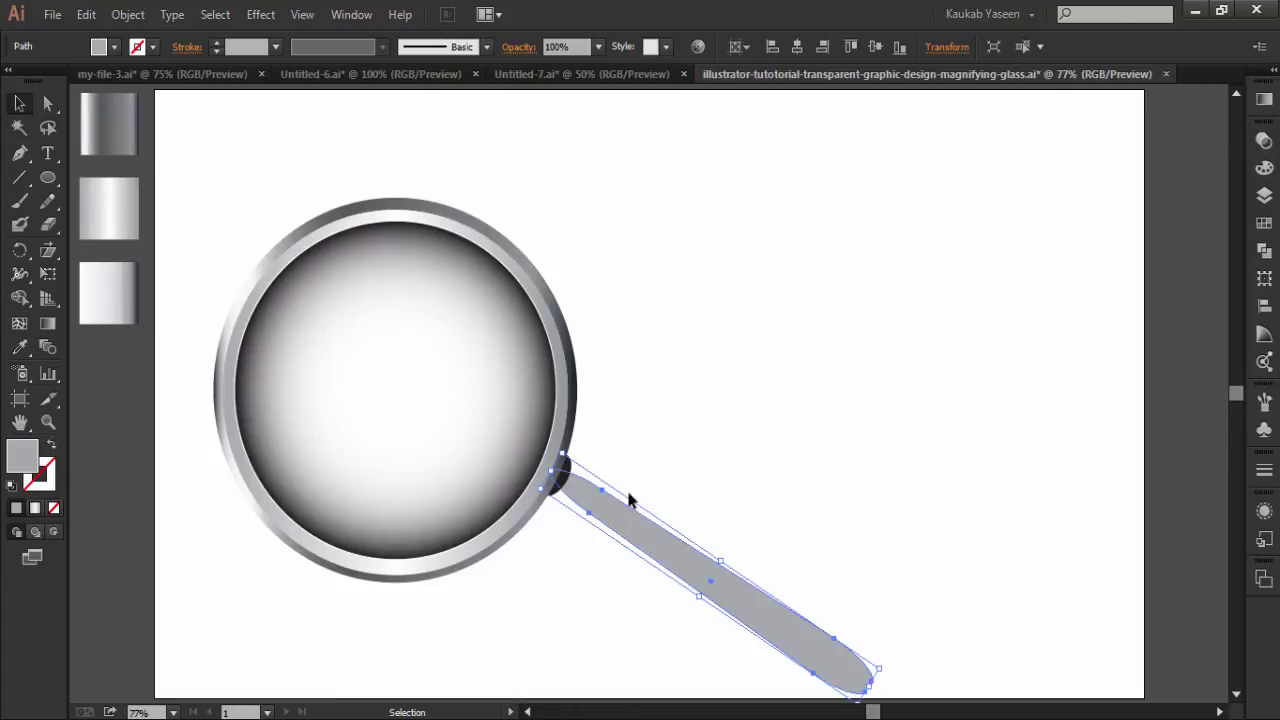
click(708, 457)
click(565, 483)
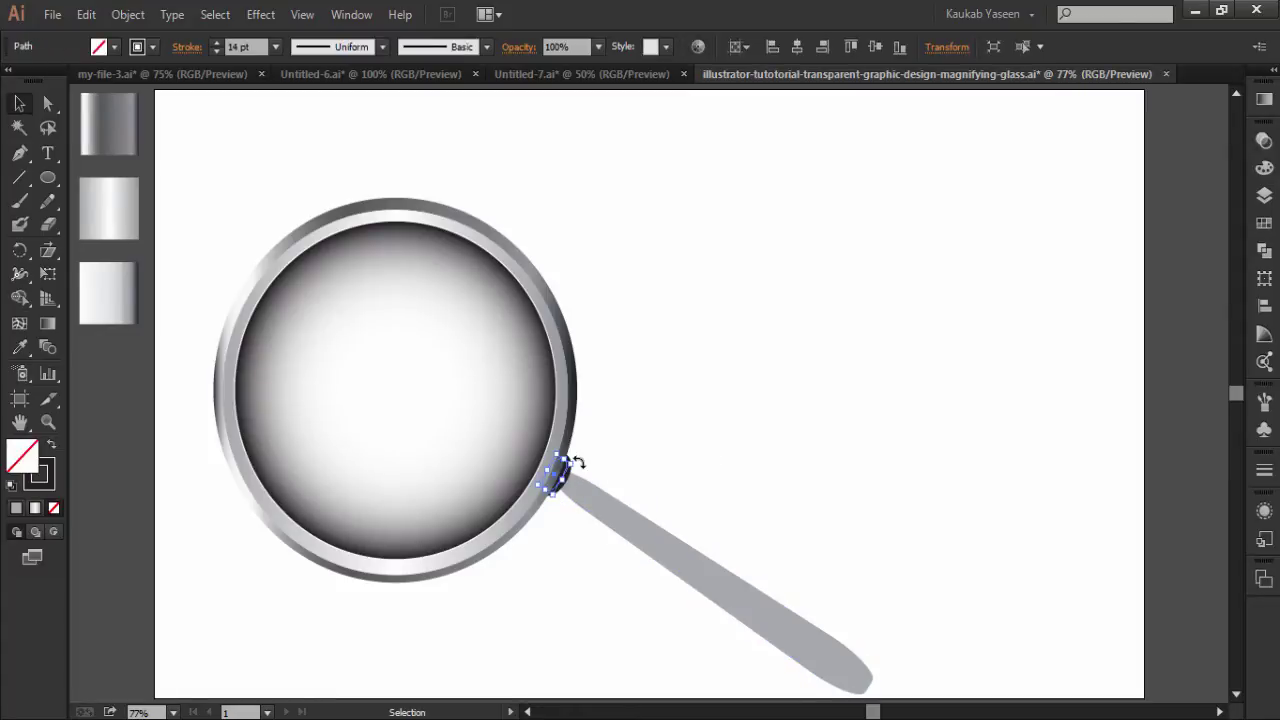
drag(576, 463, 589, 457)
Rotate the grey handle slightly counter-clockwise and nudge it until it meets the collar on the rim.
click(589, 456)
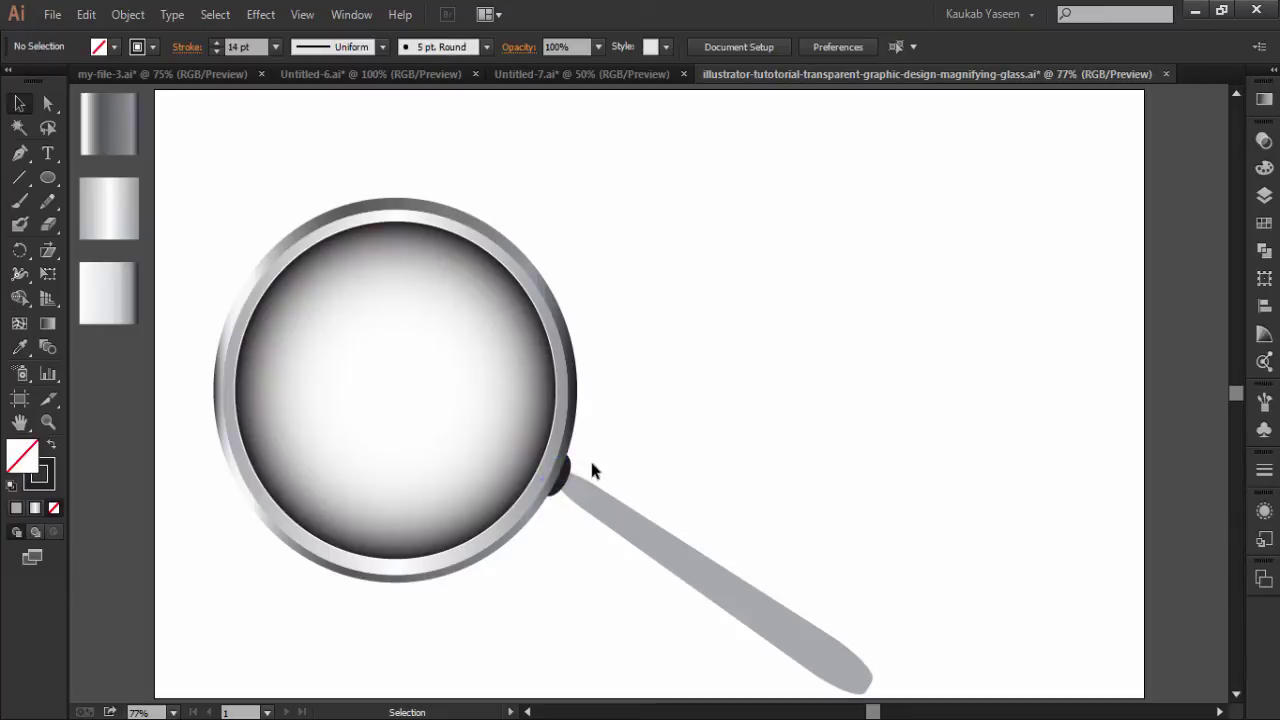
click(635, 530)
drag(889, 667, 887, 660)
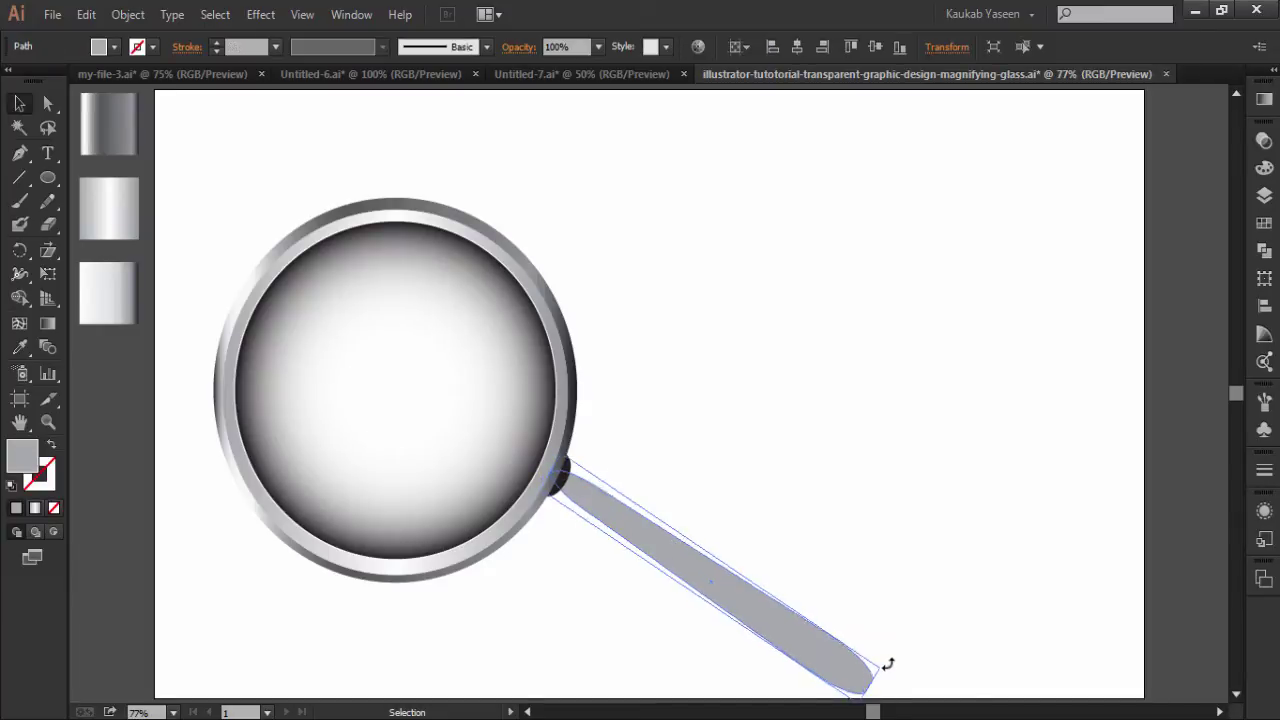
drag(781, 626, 788, 621)
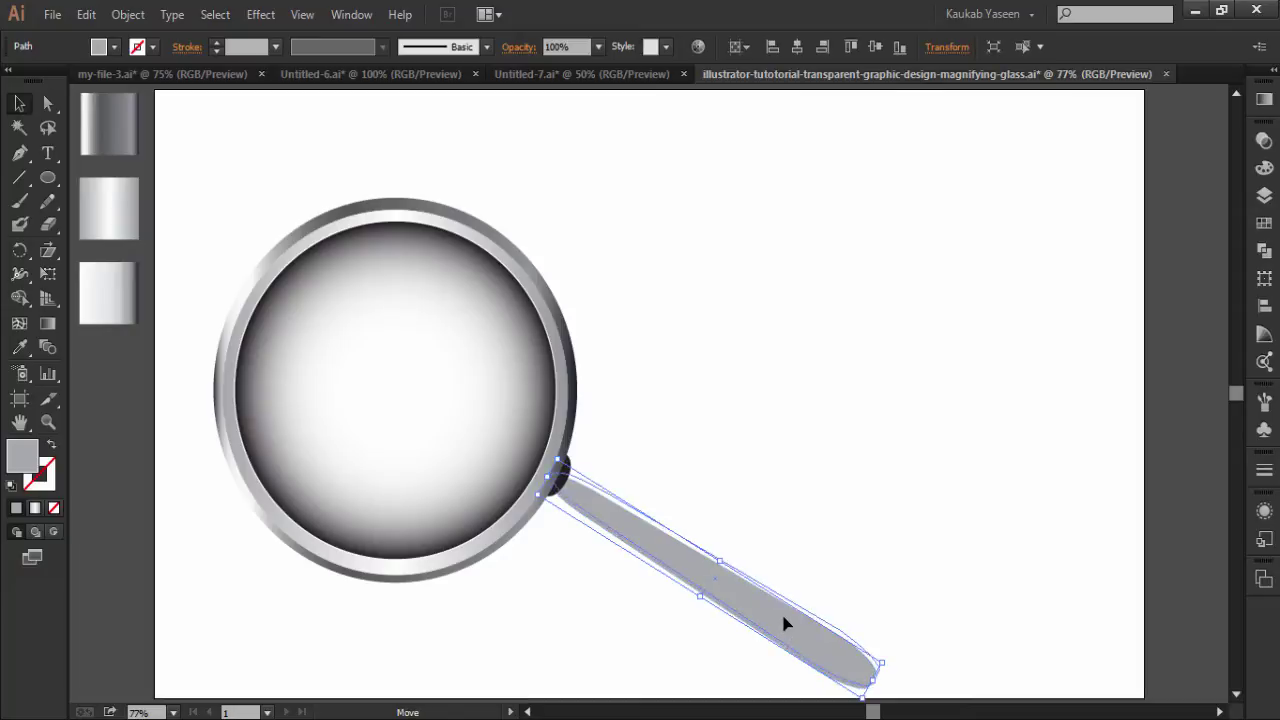
click(911, 586)
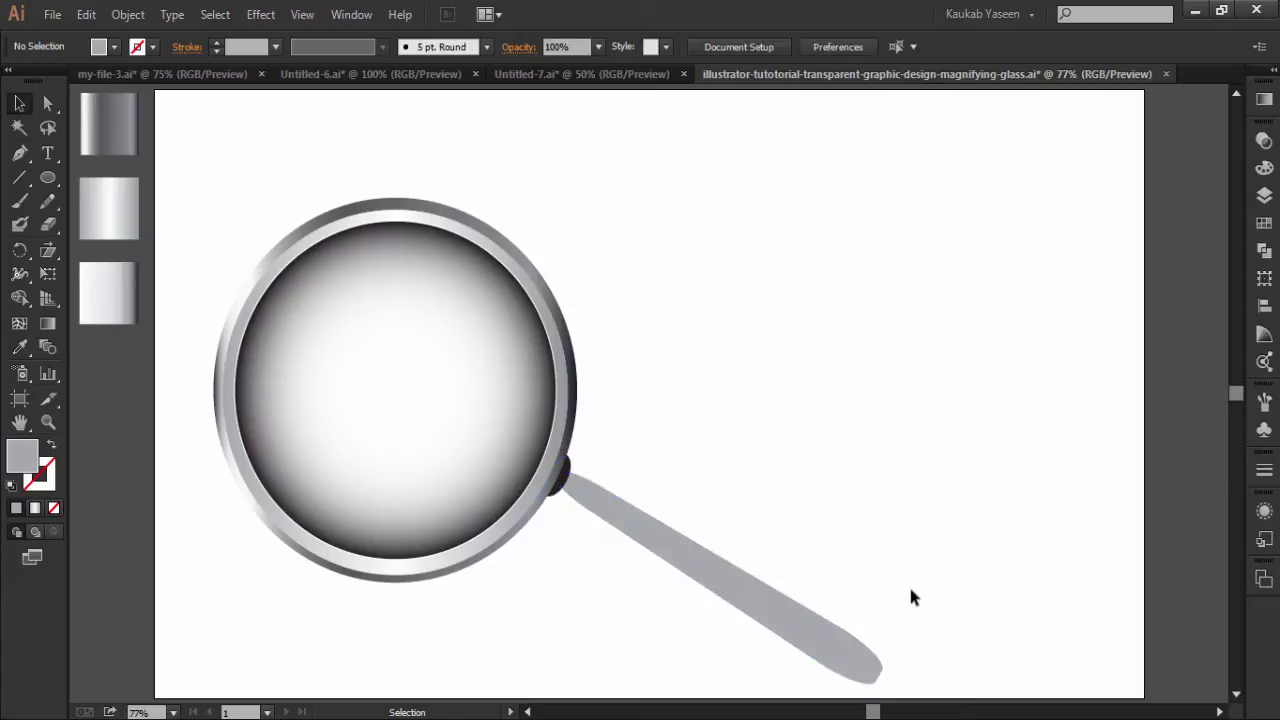
drag(788, 613, 778, 609)
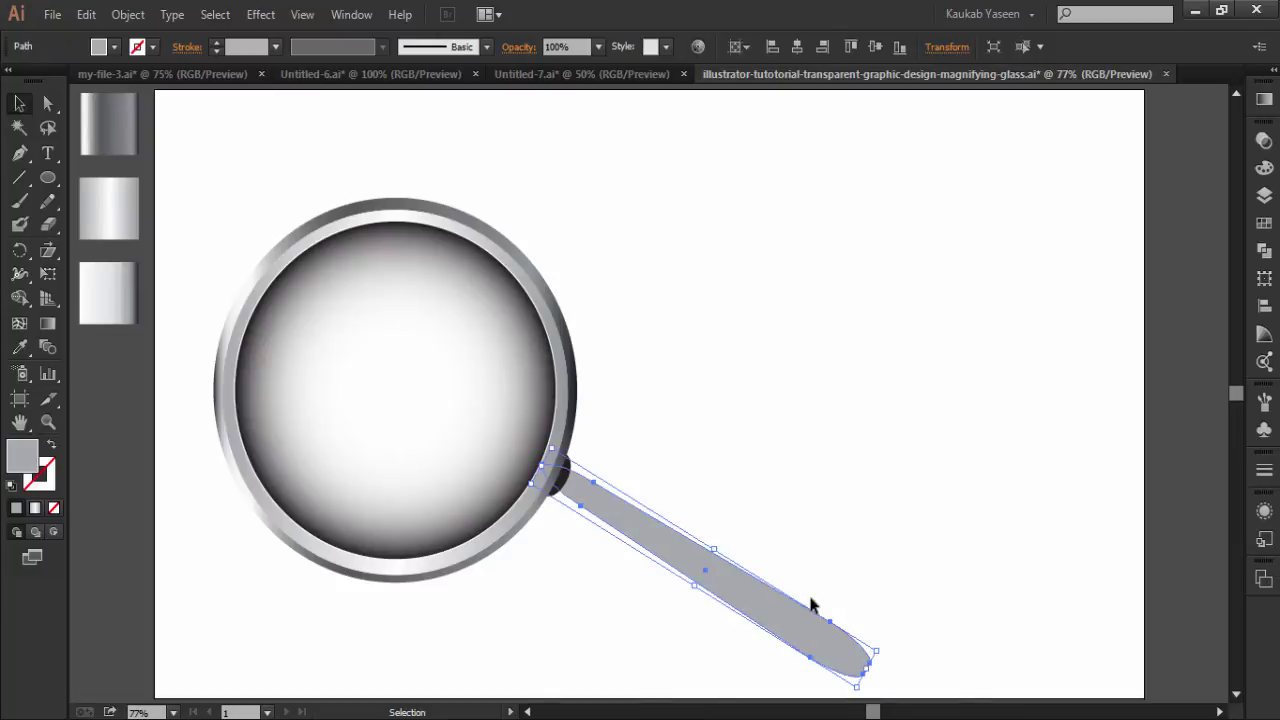
click(828, 559)
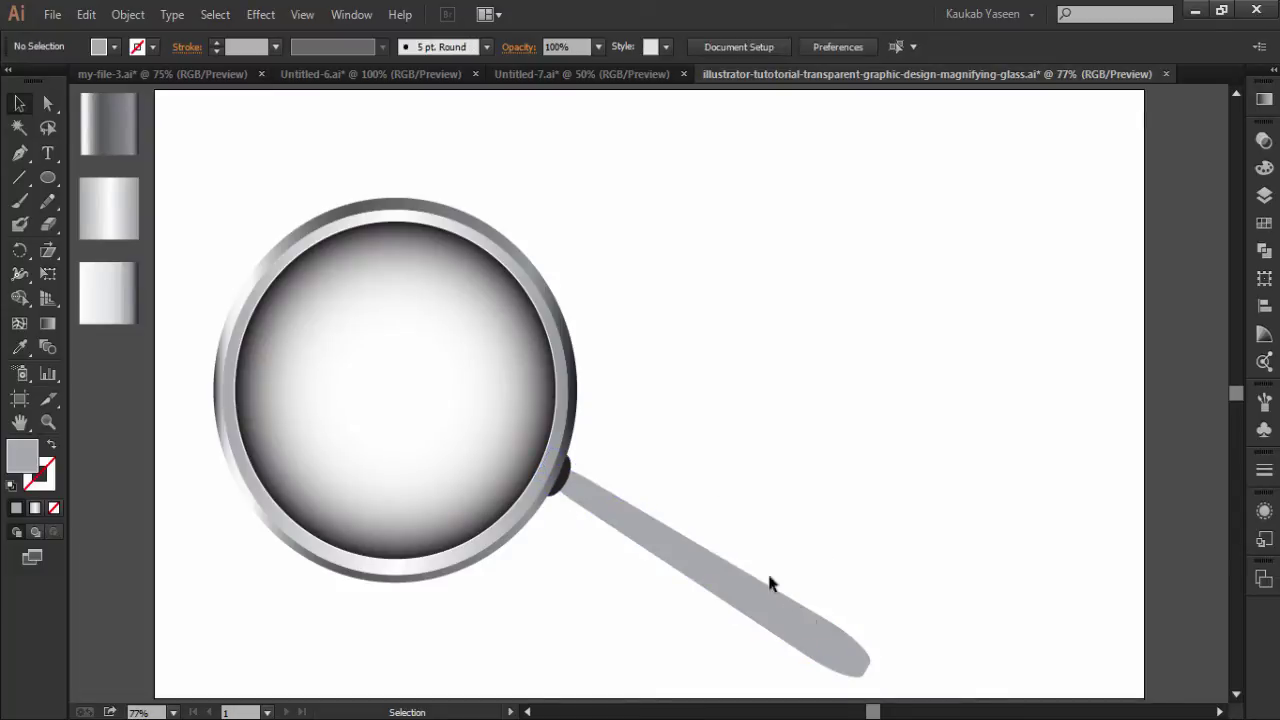
click(805, 614)
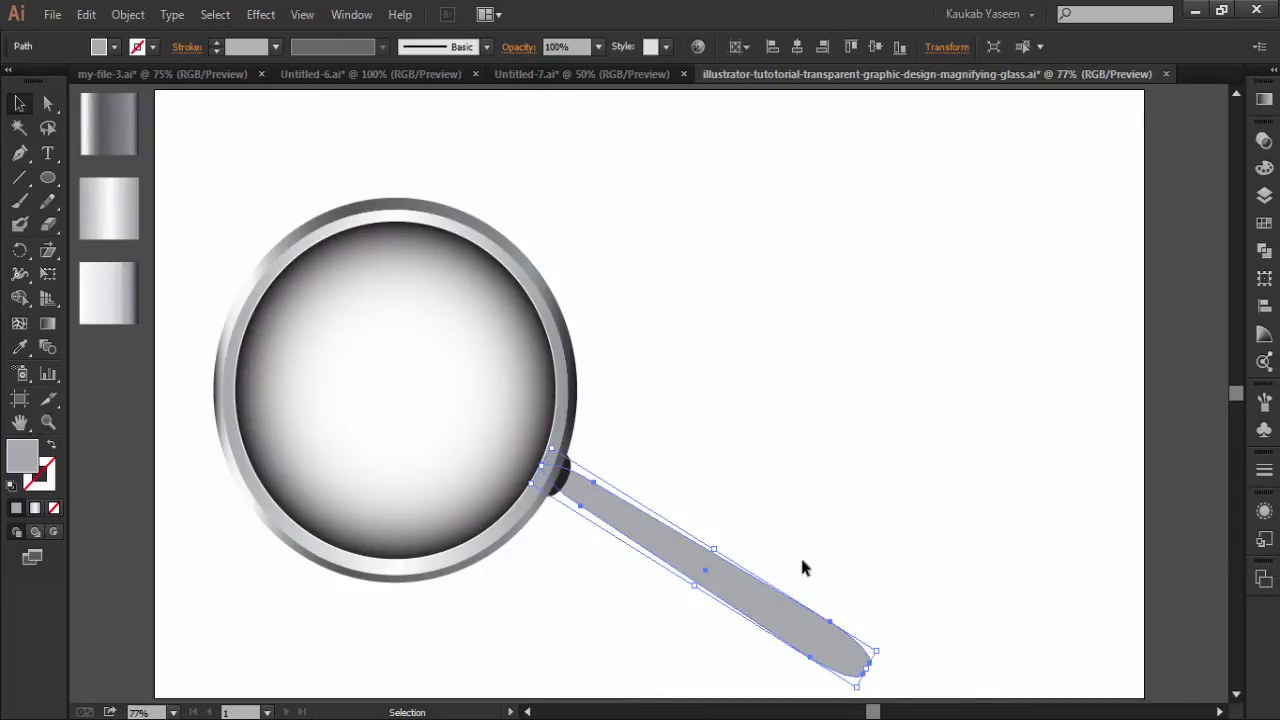
Apply a Drop Shadow to the handle: Multiply, 75% opacity, Y offset 7 px, blur 12 px.
click(256, 15)
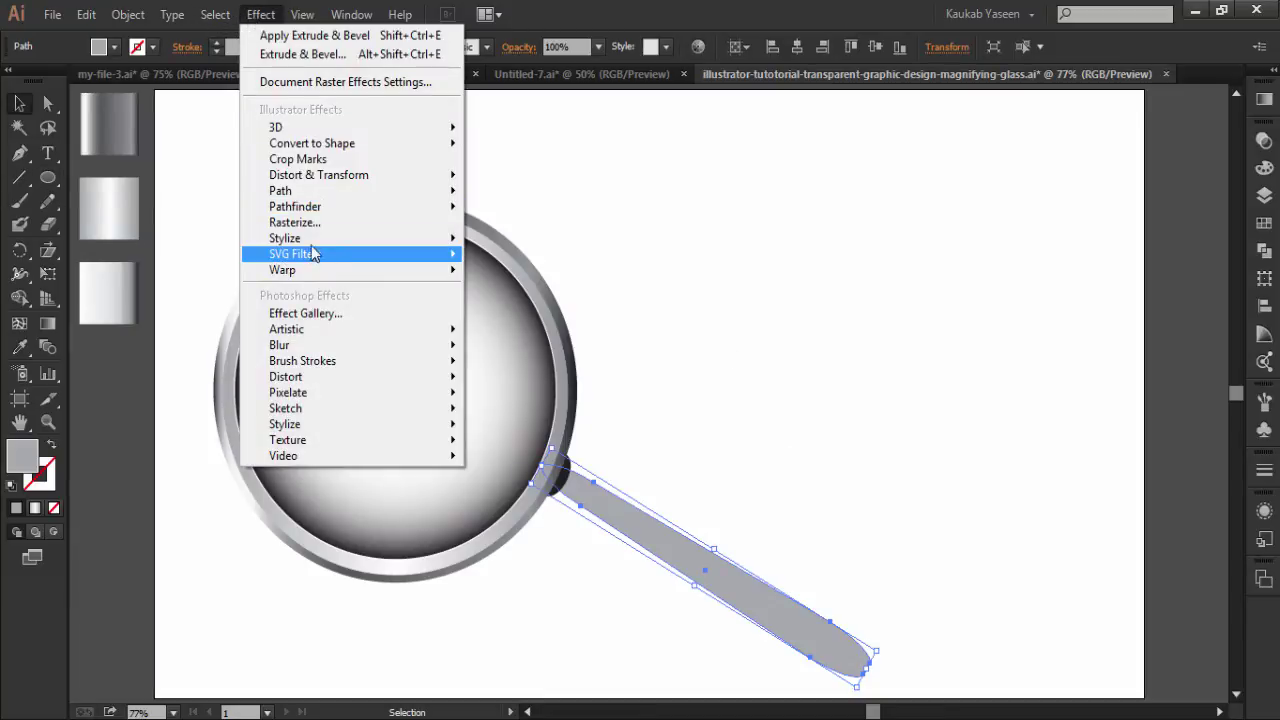
mouse_move(285, 238)
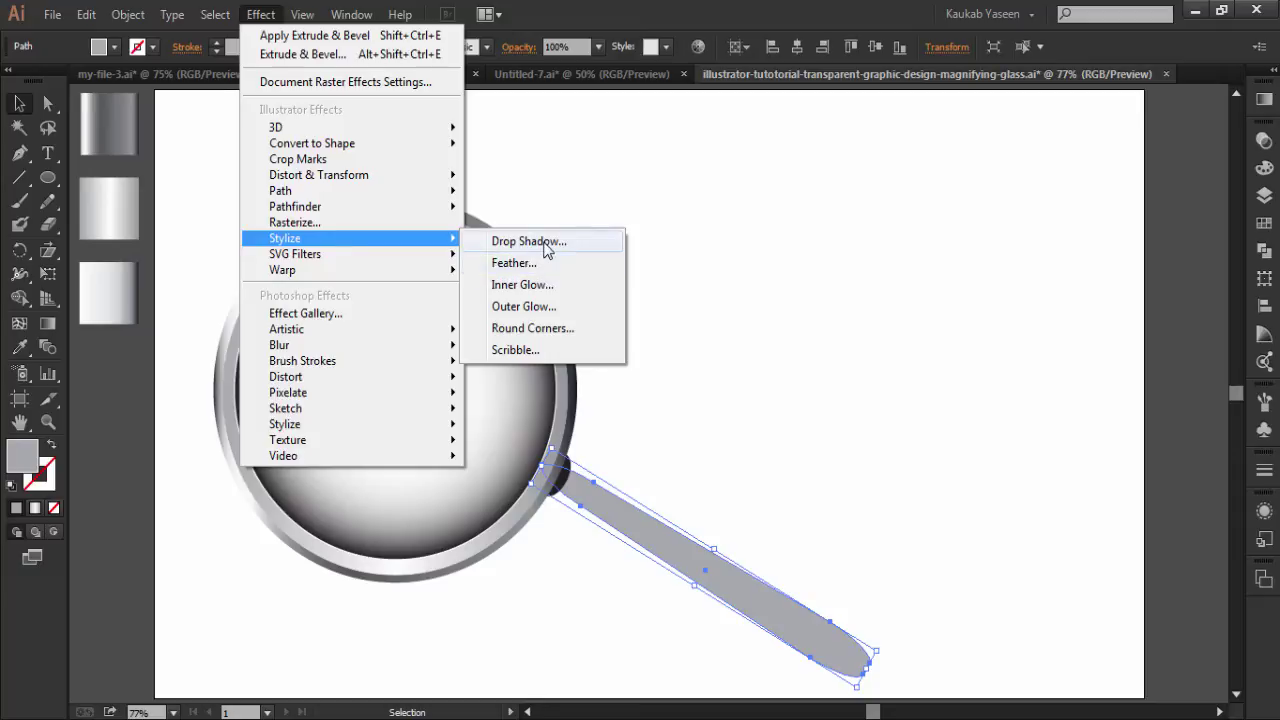
click(547, 245)
click(1016, 291)
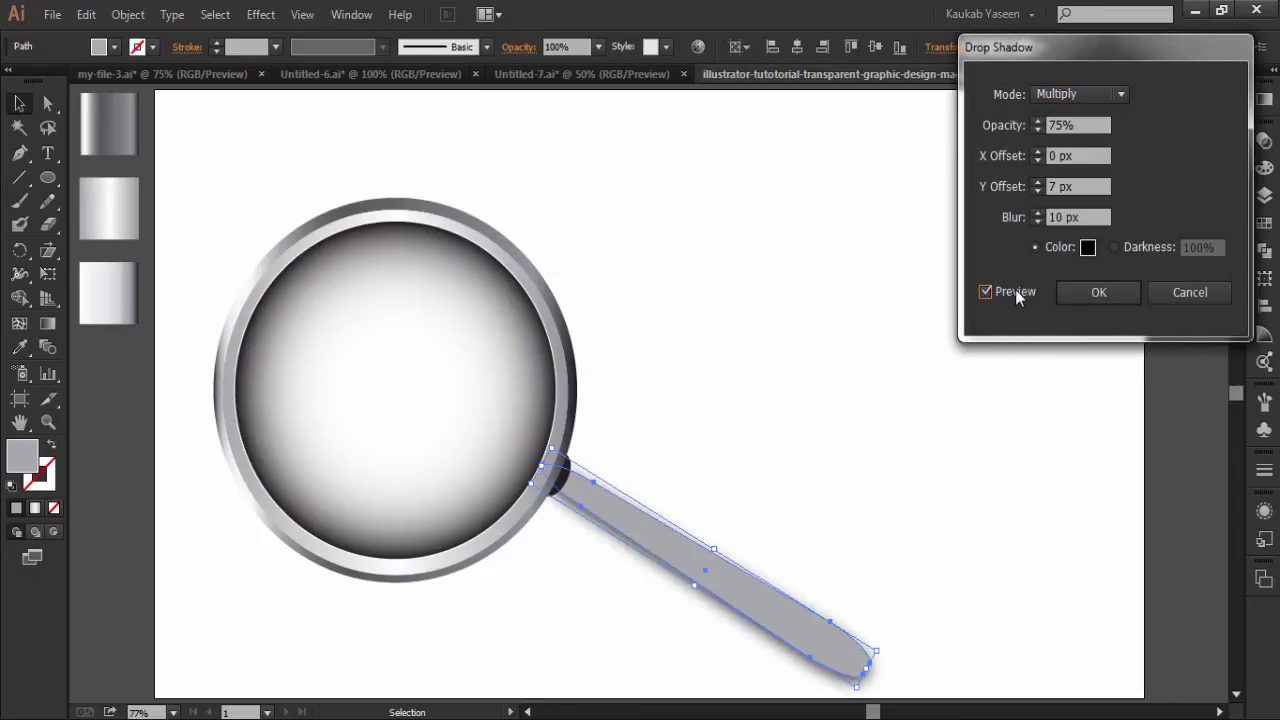
click(1038, 213)
click(1038, 213)
click(1038, 213)
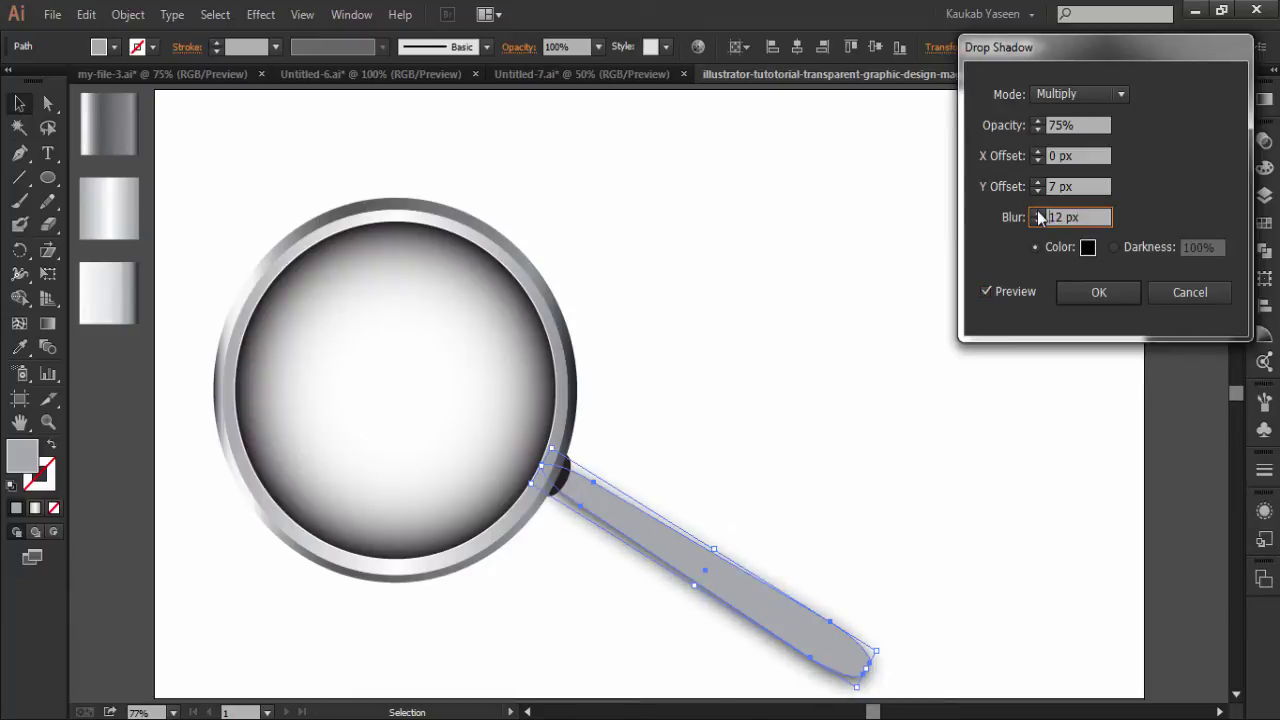
click(1104, 296)
click(769, 326)
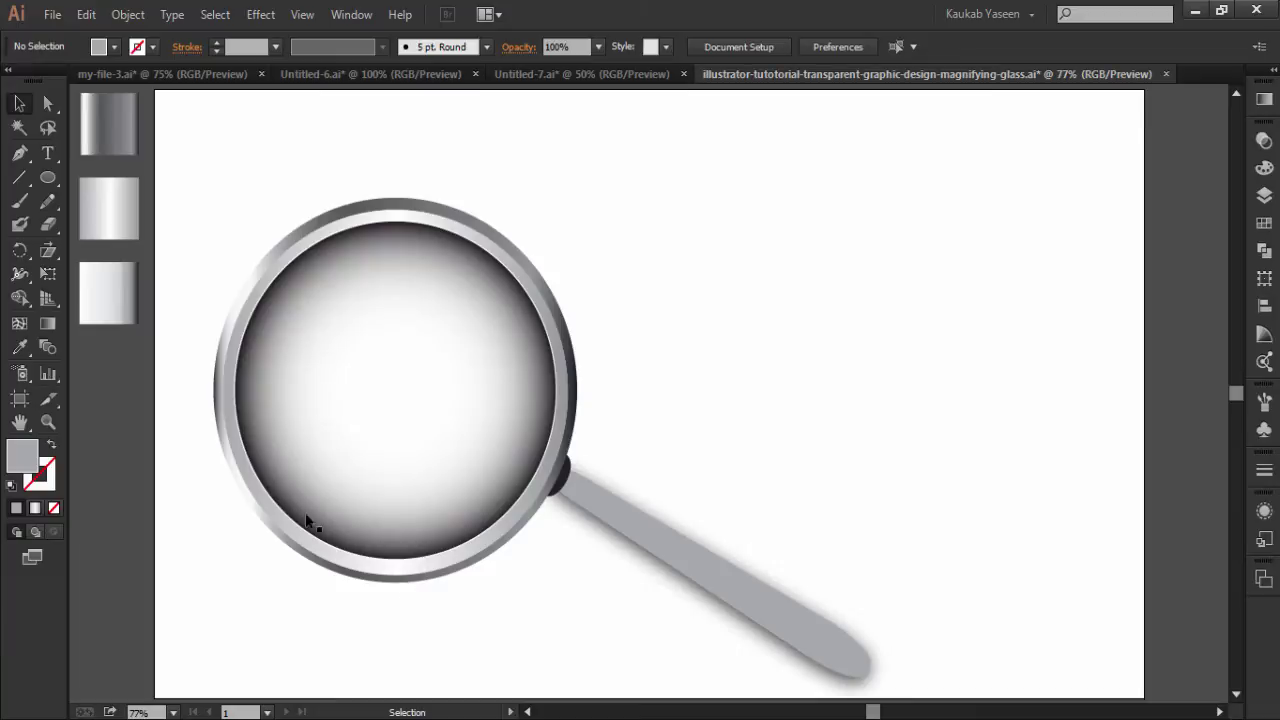
click(47, 177)
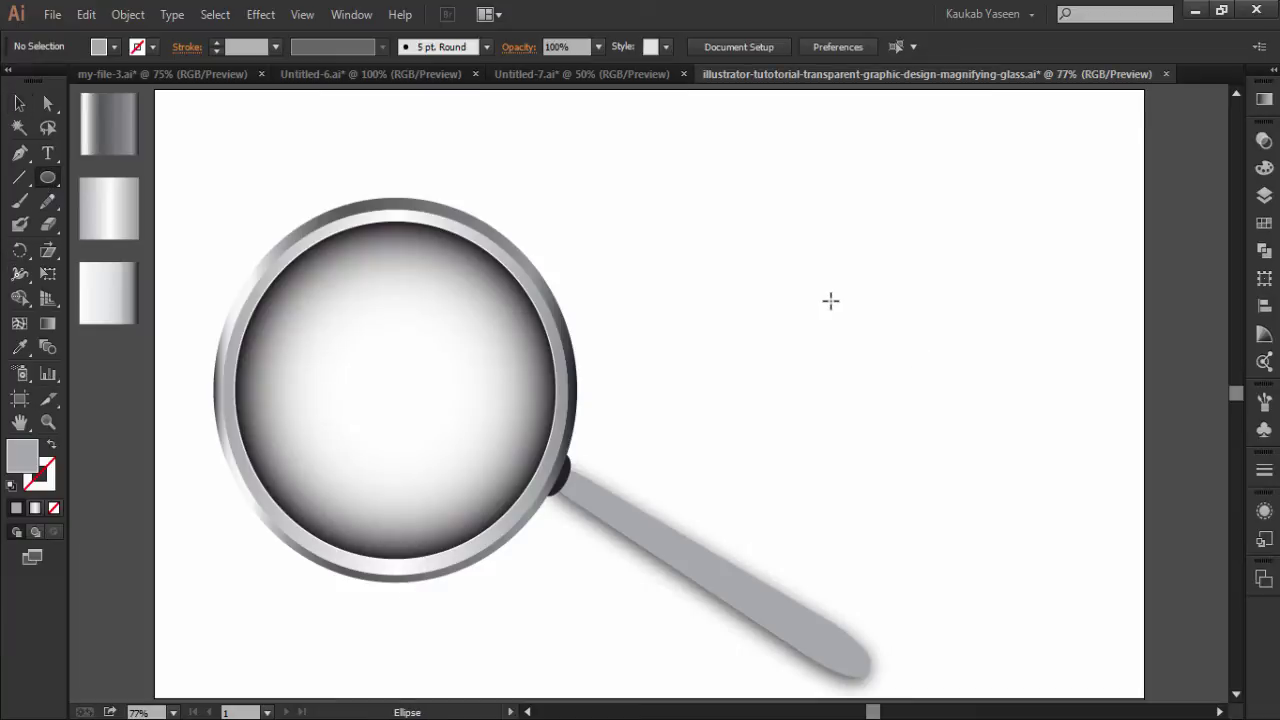
Create a 425 x 425 px grey circle.
click(830, 302)
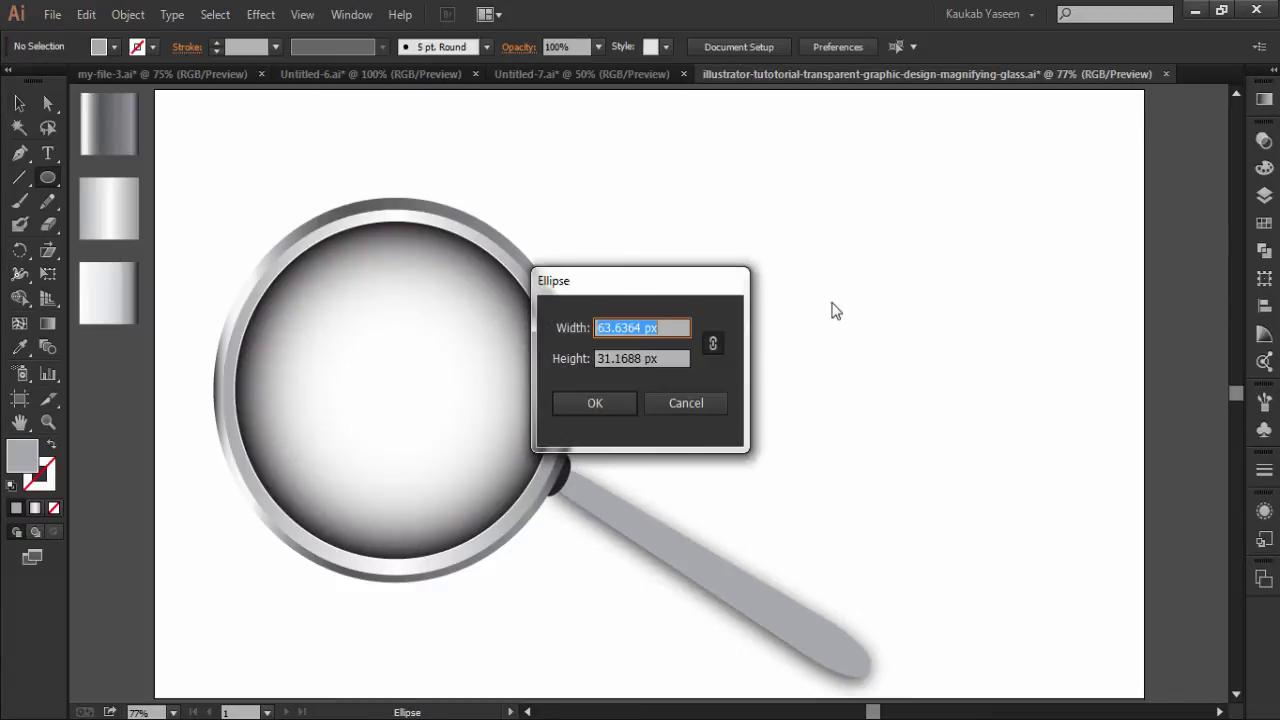
click(714, 345)
text(425)
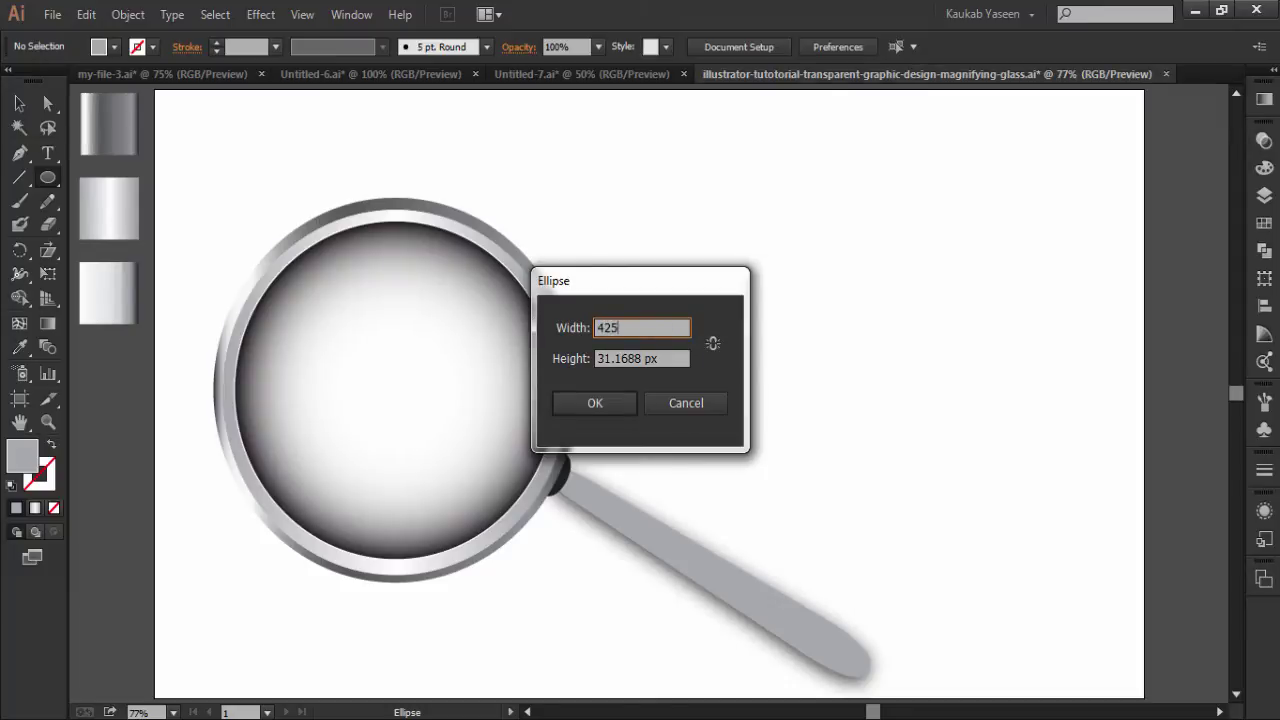
key(Tab)
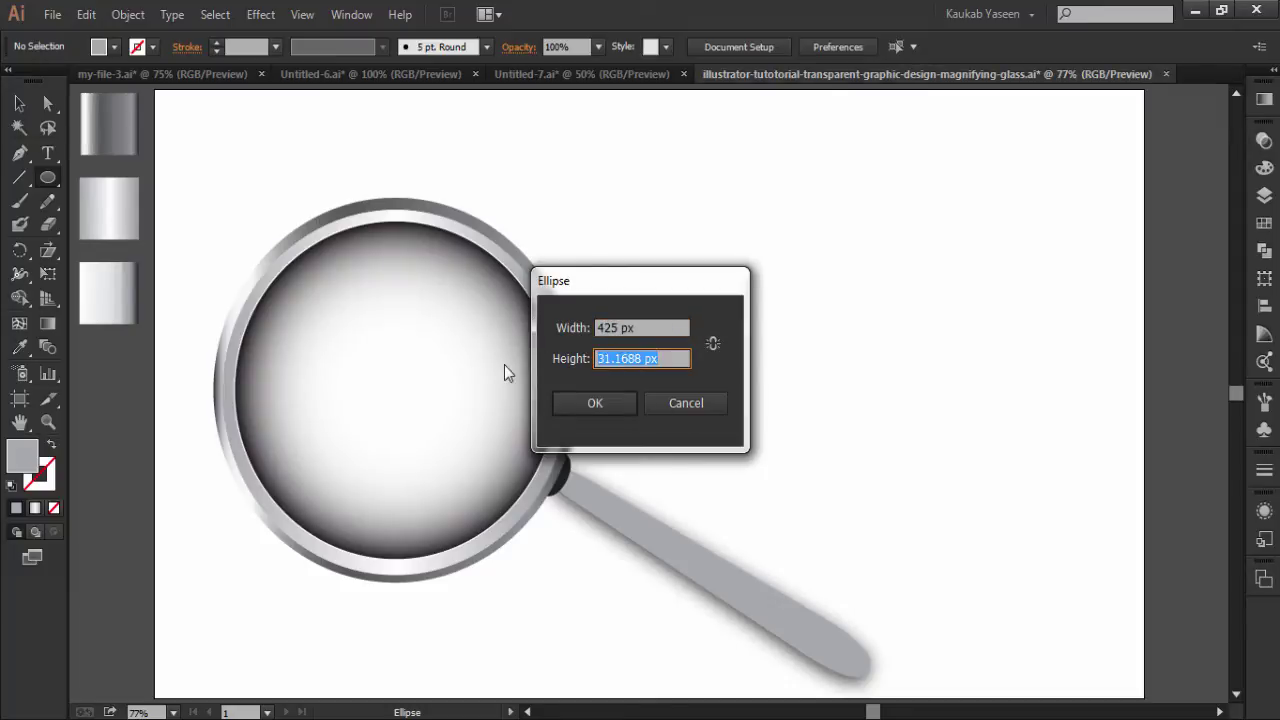
text(425)
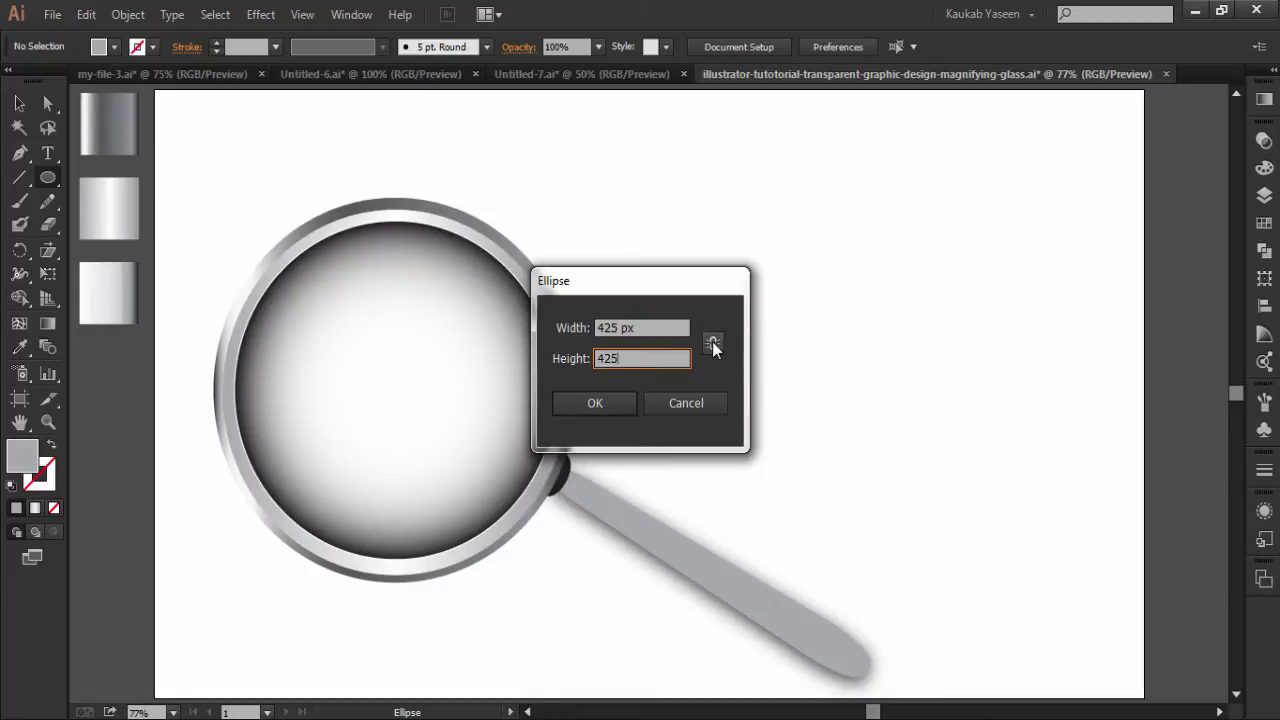
click(622, 404)
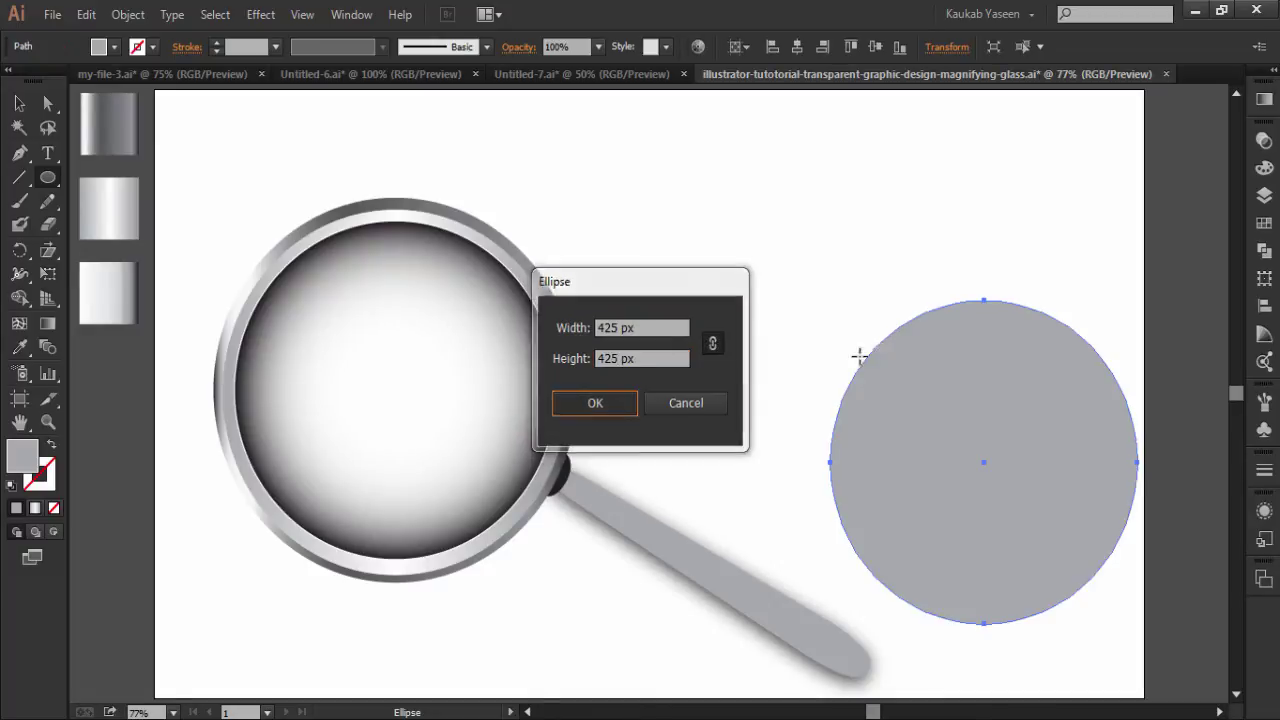
Position the new grey circle on the artboard to the right of the lens.
click(19, 103)
mouse_move(982, 469)
mouse_down()
mouse_move(1065, 372)
mouse_move(1265, 252)
mouse_up()
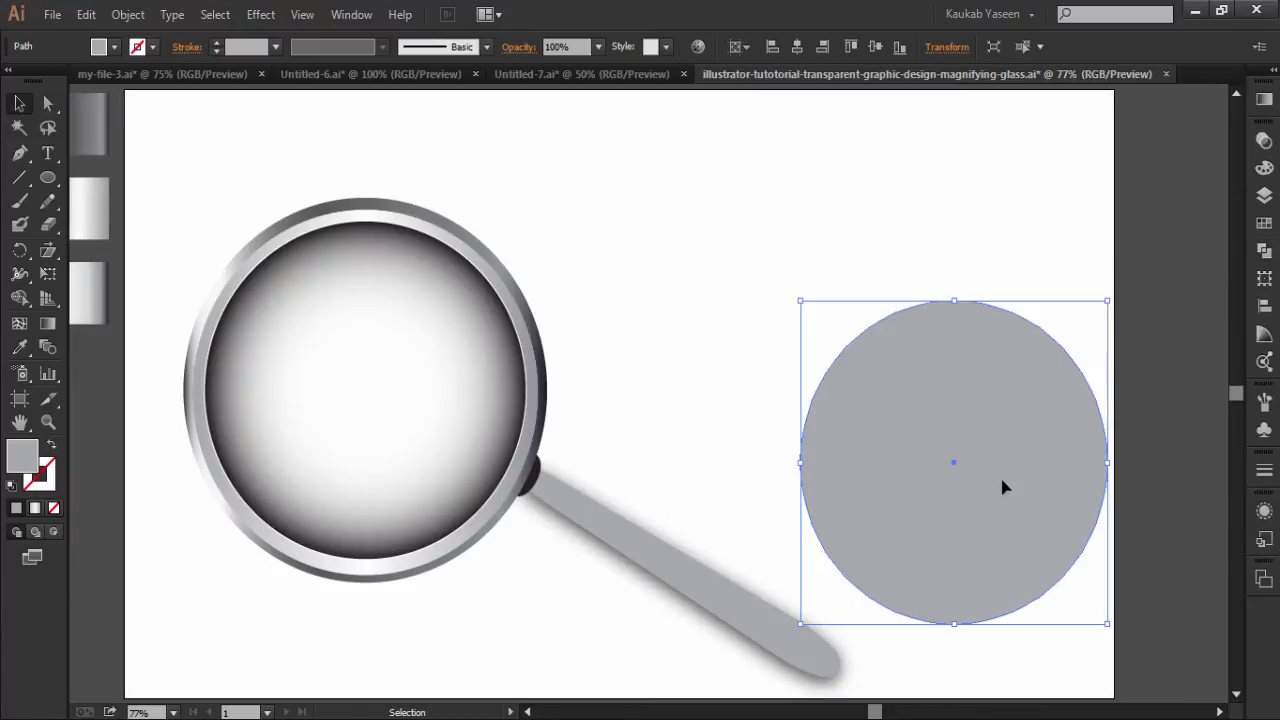
mouse_move(1002, 484)
mouse_down()
mouse_move(1087, 314)
mouse_move(1150, 267)
mouse_move(788, 266)
mouse_up()
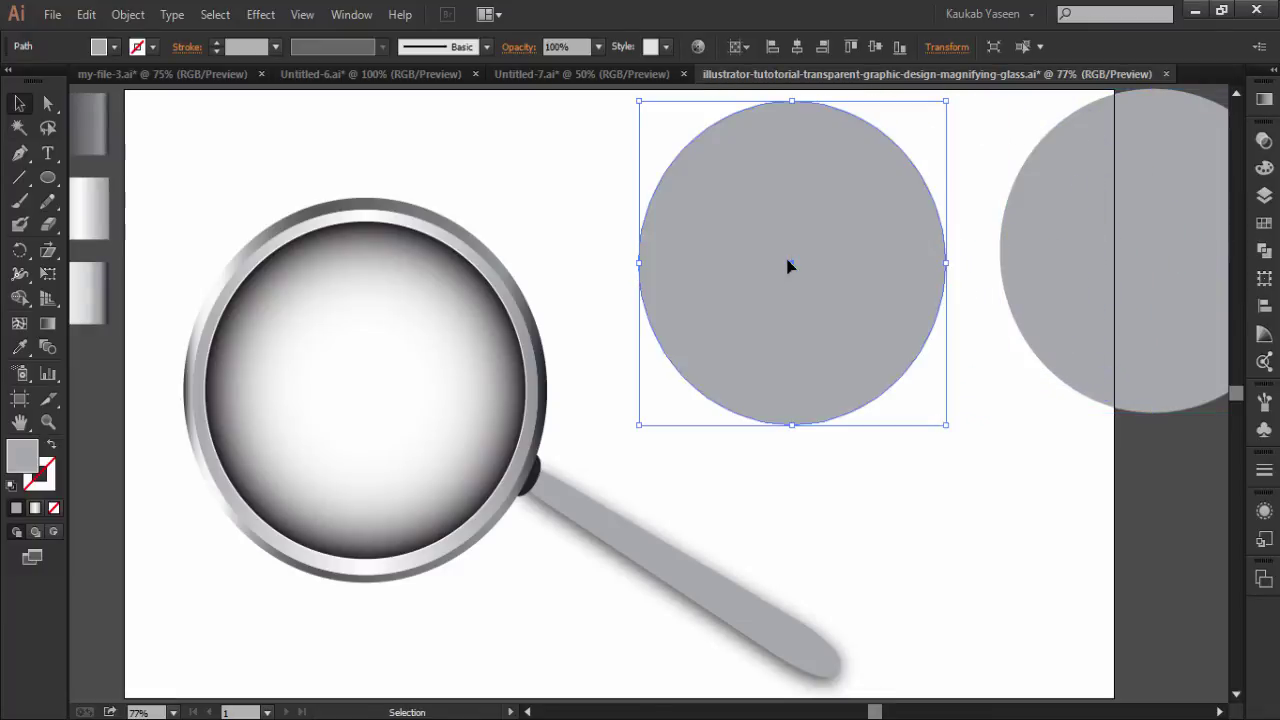
drag(835, 322, 848, 339)
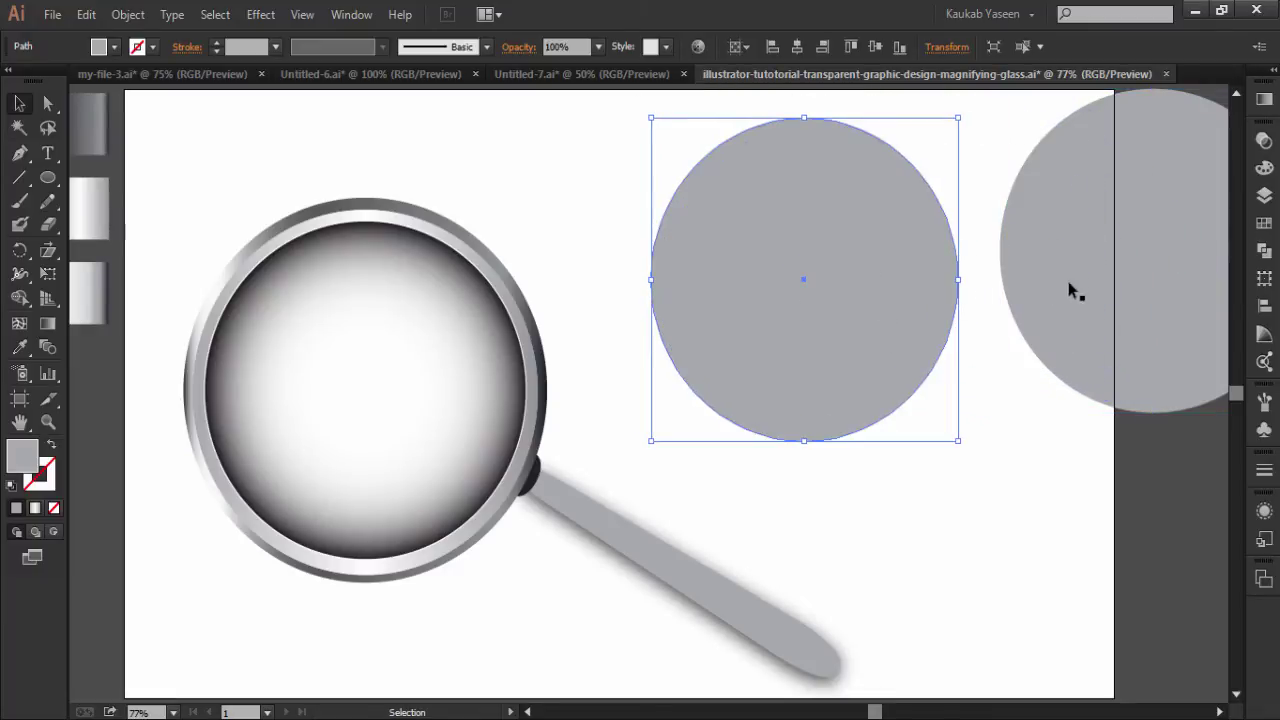
drag(1085, 282, 1137, 290)
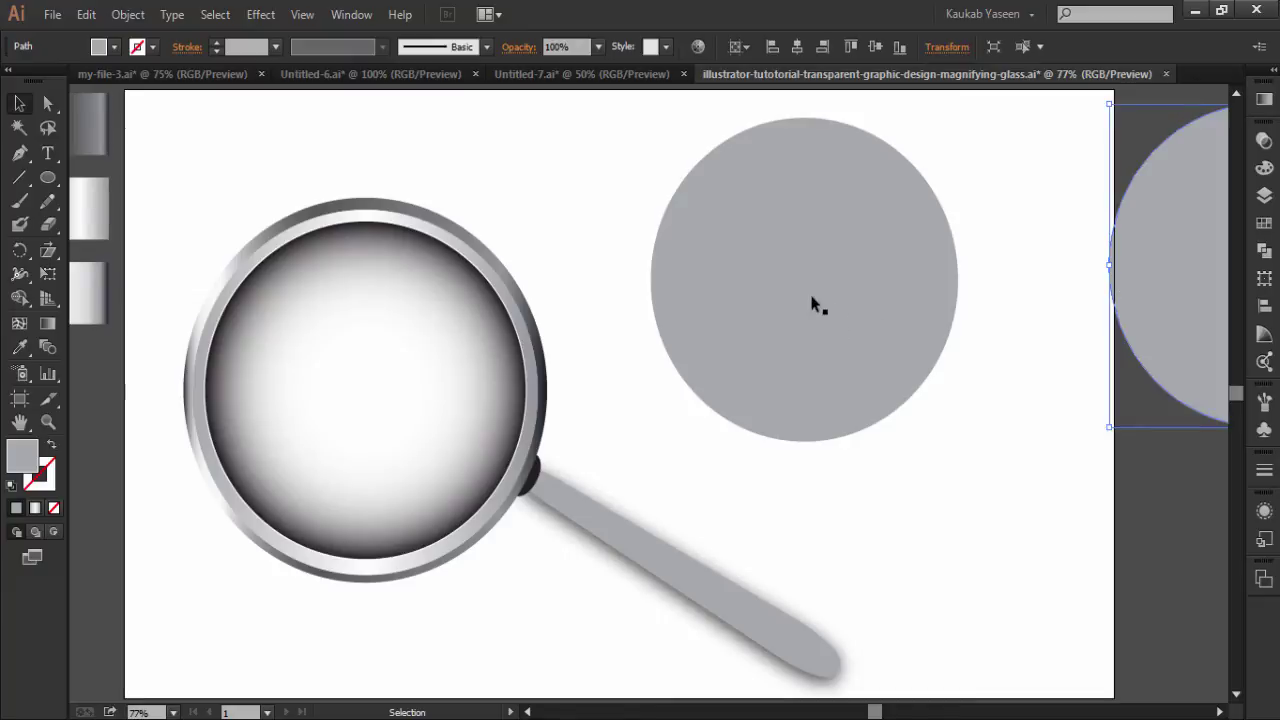
drag(813, 303, 850, 332)
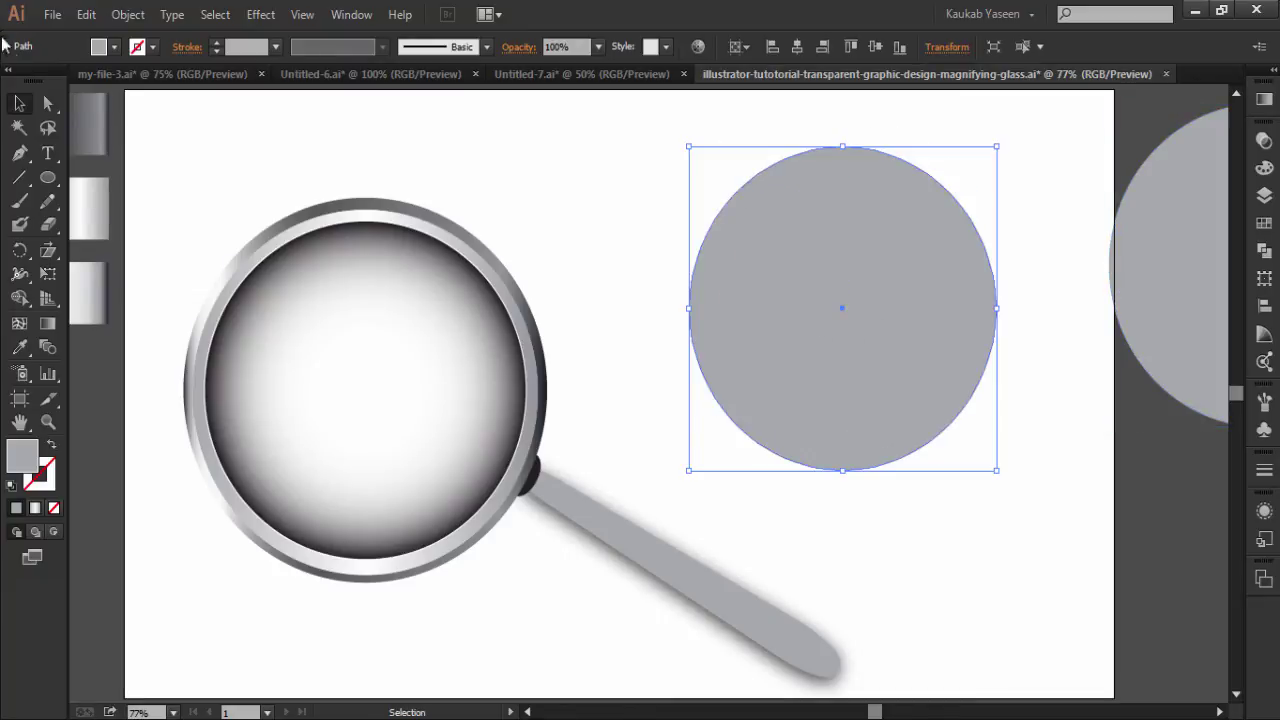
Copy the circle, Paste in Front, and offset the copy slightly up and right.
click(86, 14)
click(116, 110)
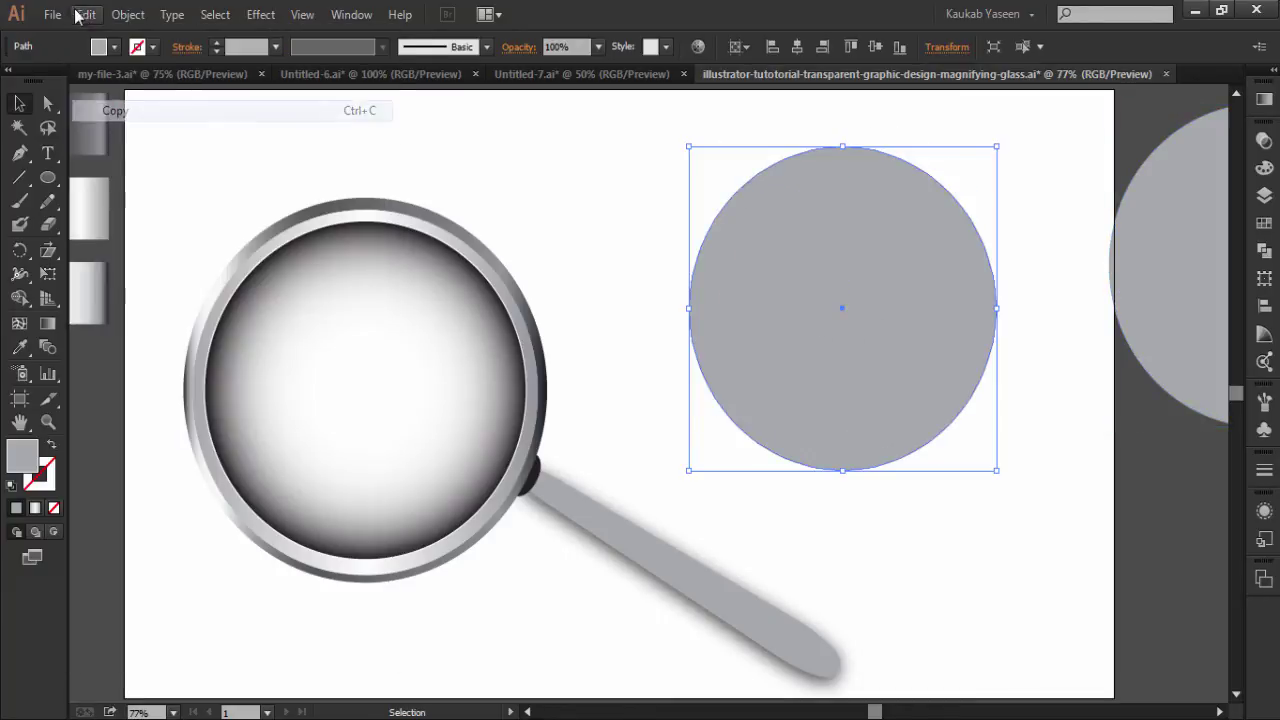
click(86, 14)
click(136, 154)
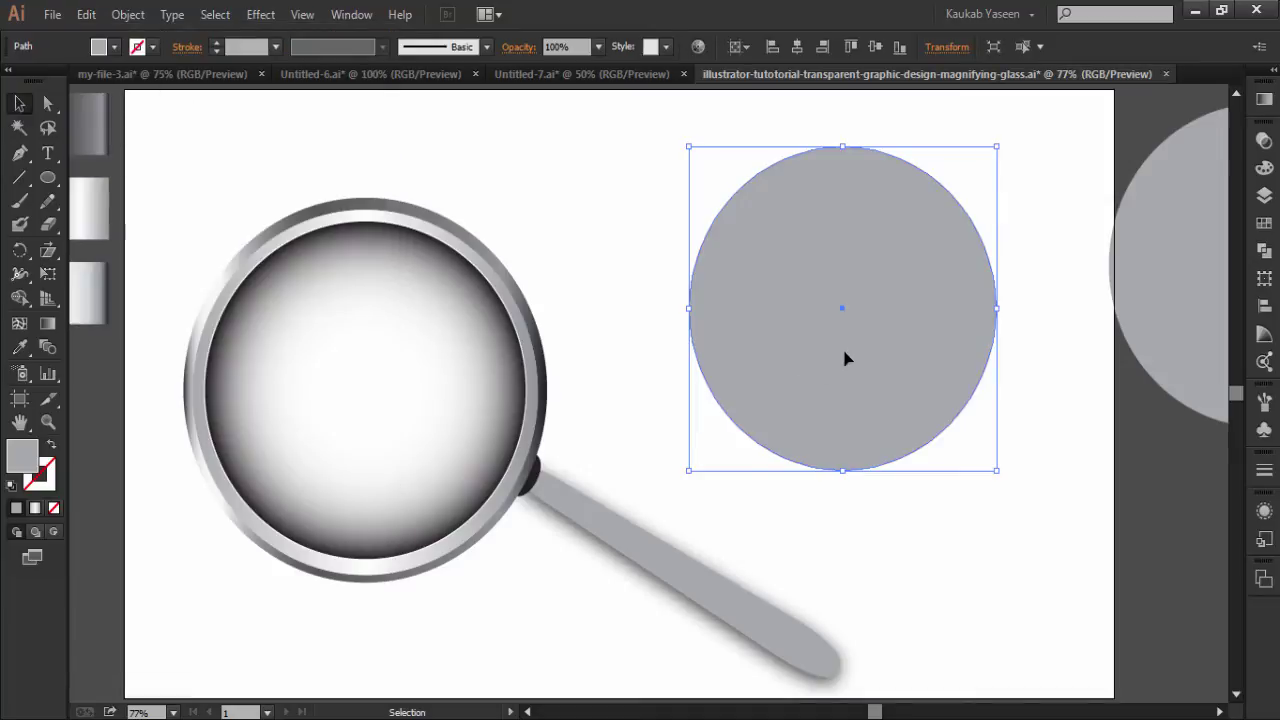
mouse_move(846, 354)
mouse_down()
mouse_move(851, 337)
mouse_move(861, 348)
mouse_move(860, 324)
mouse_up()
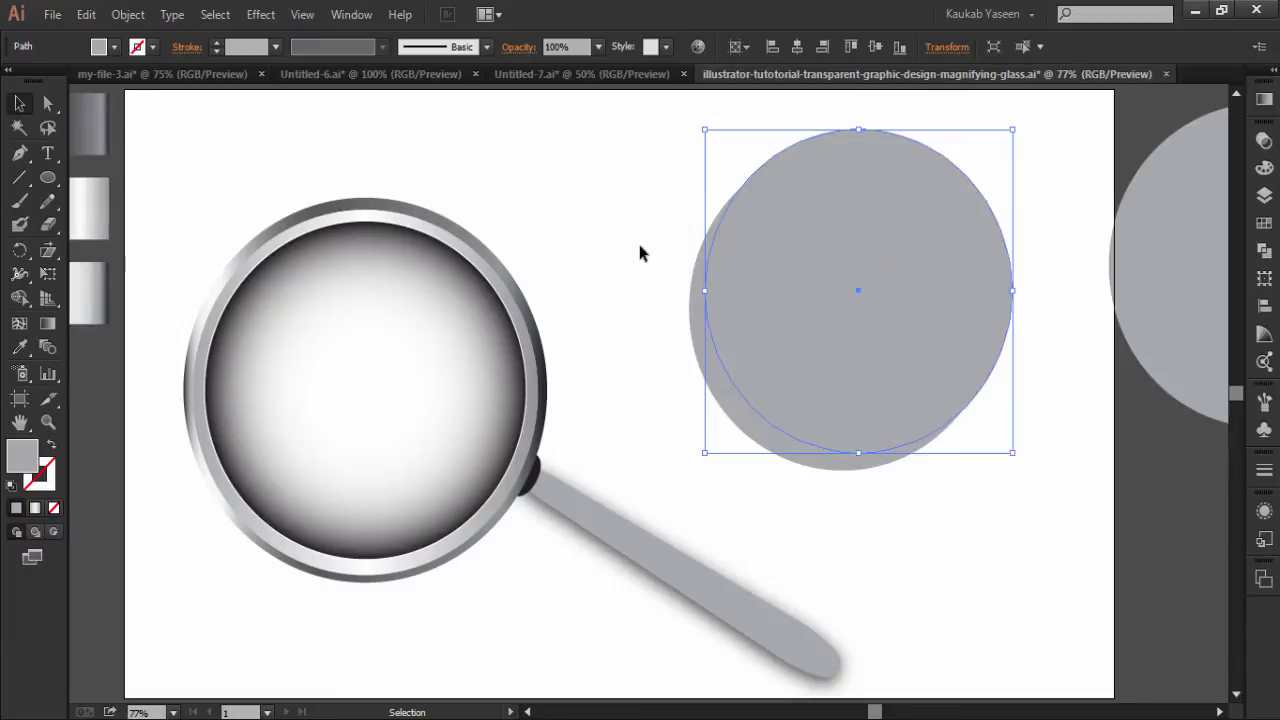
Select both overlapping circles and apply Pathfinder Minus Front to make a crescent.
shift+click(759, 373)
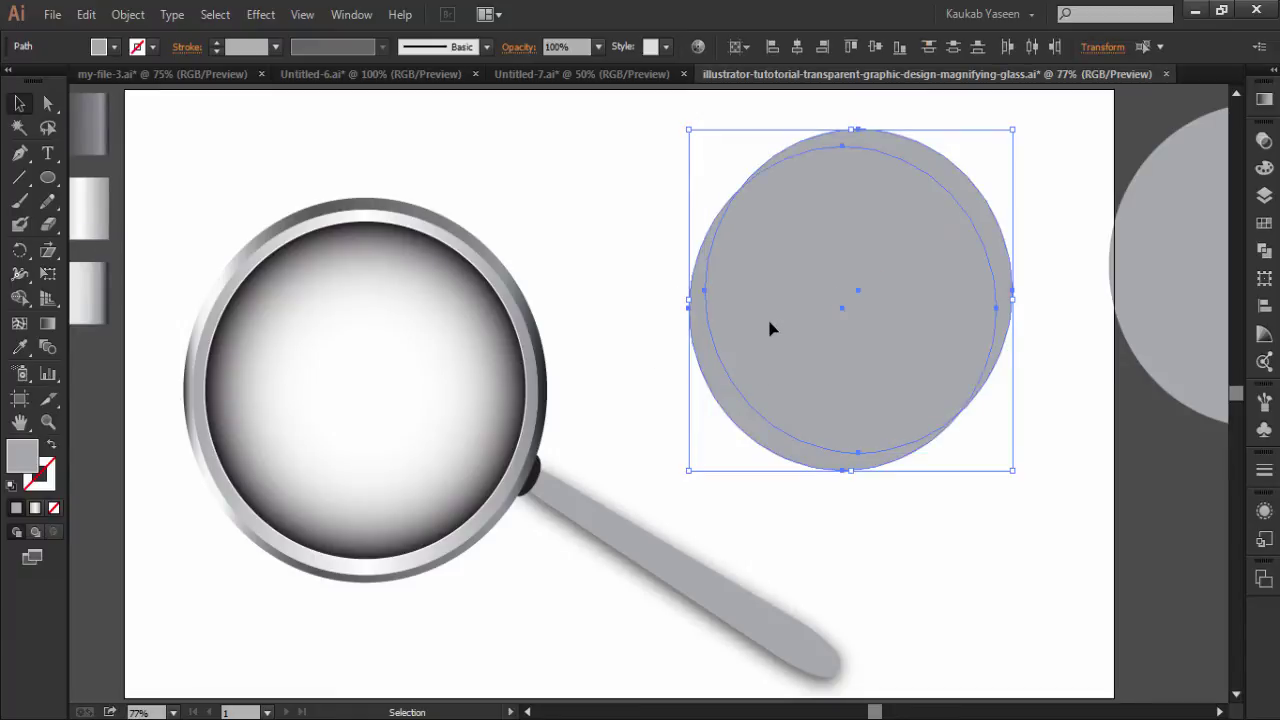
click(552, 222)
drag(874, 343, 871, 346)
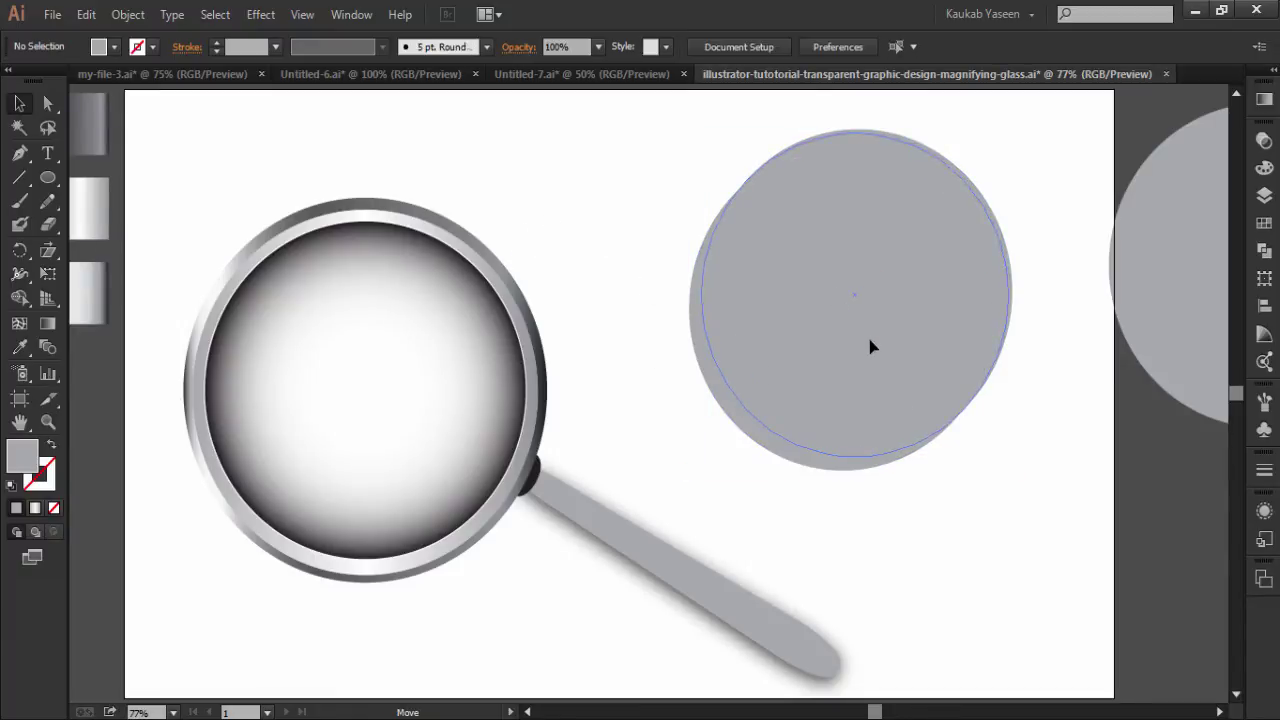
drag(637, 214, 799, 366)
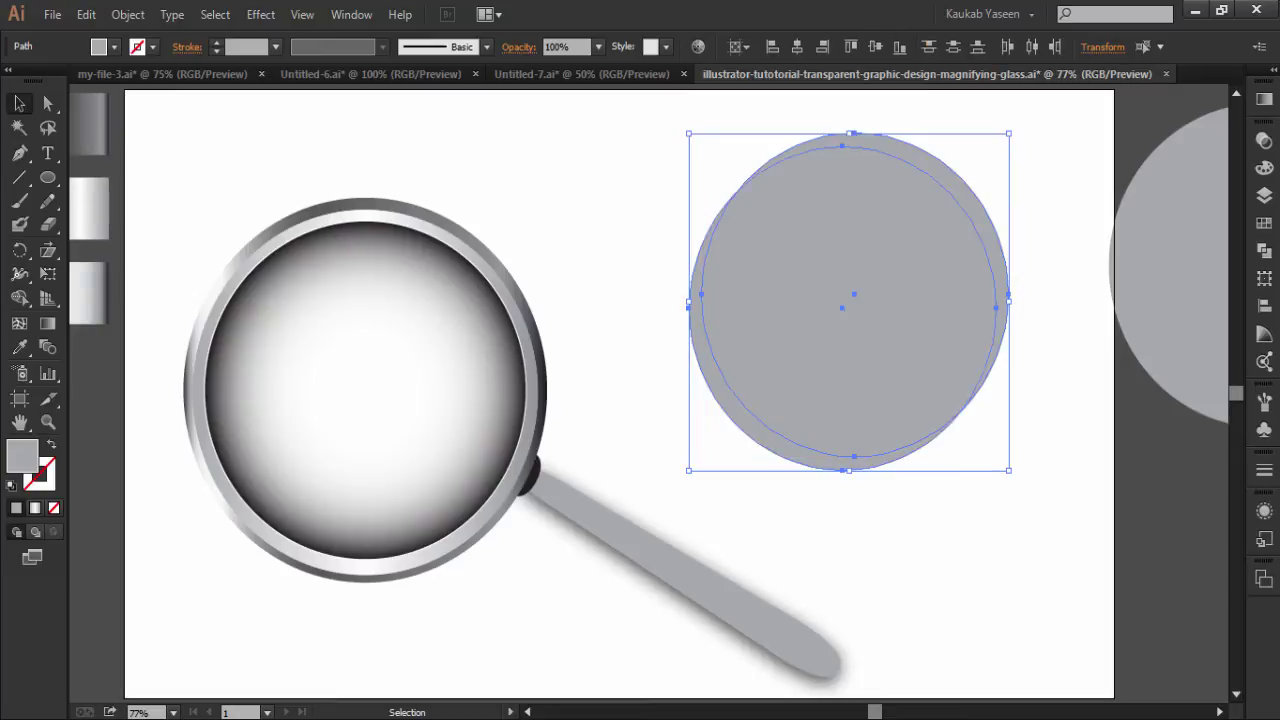
click(1264, 251)
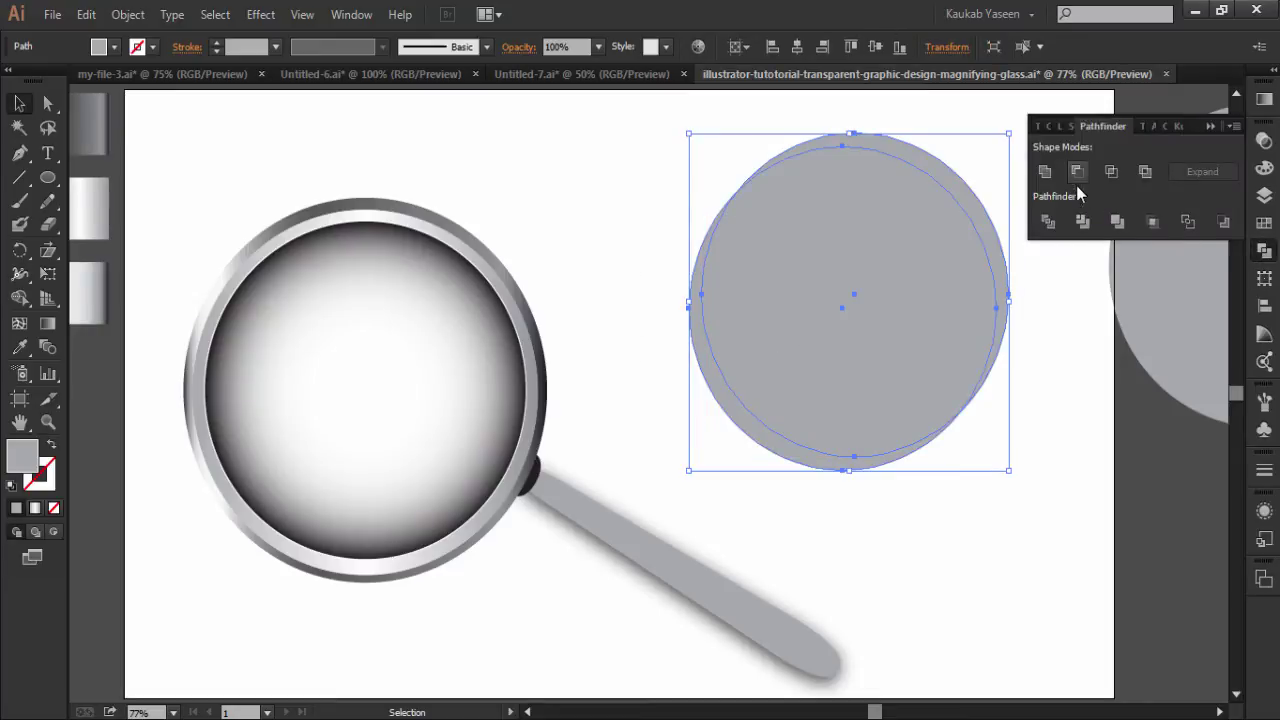
click(1077, 171)
Move the crescent onto the lens's lower-left edge.
click(1006, 486)
mouse_move(729, 400)
mouse_down()
mouse_move(498, 420)
mouse_move(210, 516)
mouse_up()
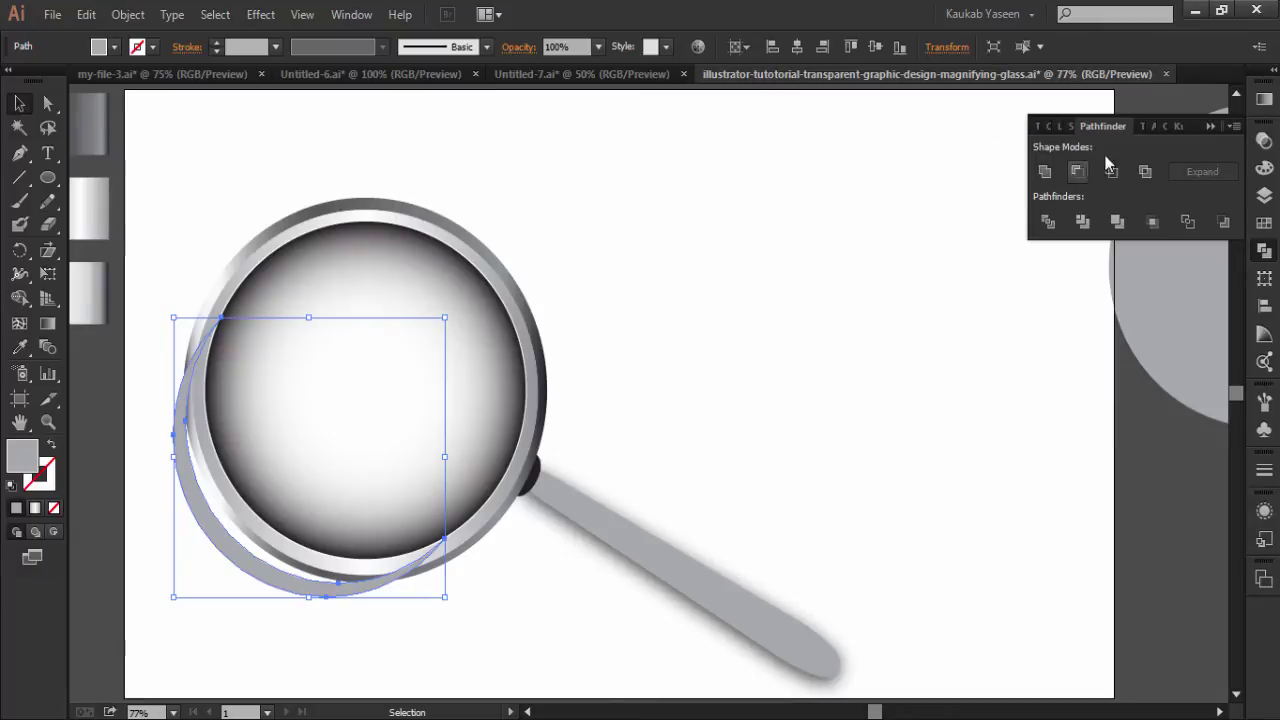
click(1210, 126)
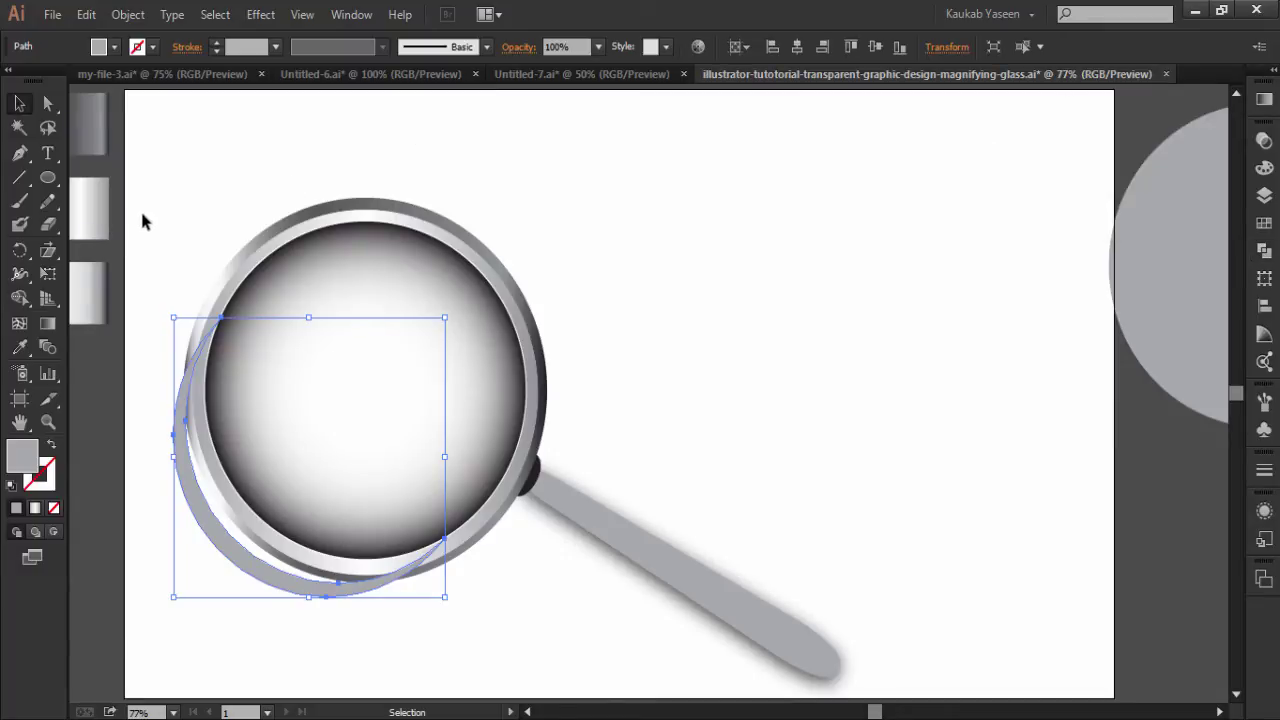
Select the whole magnifier including the handle and shift it right.
drag(142, 221, 320, 458)
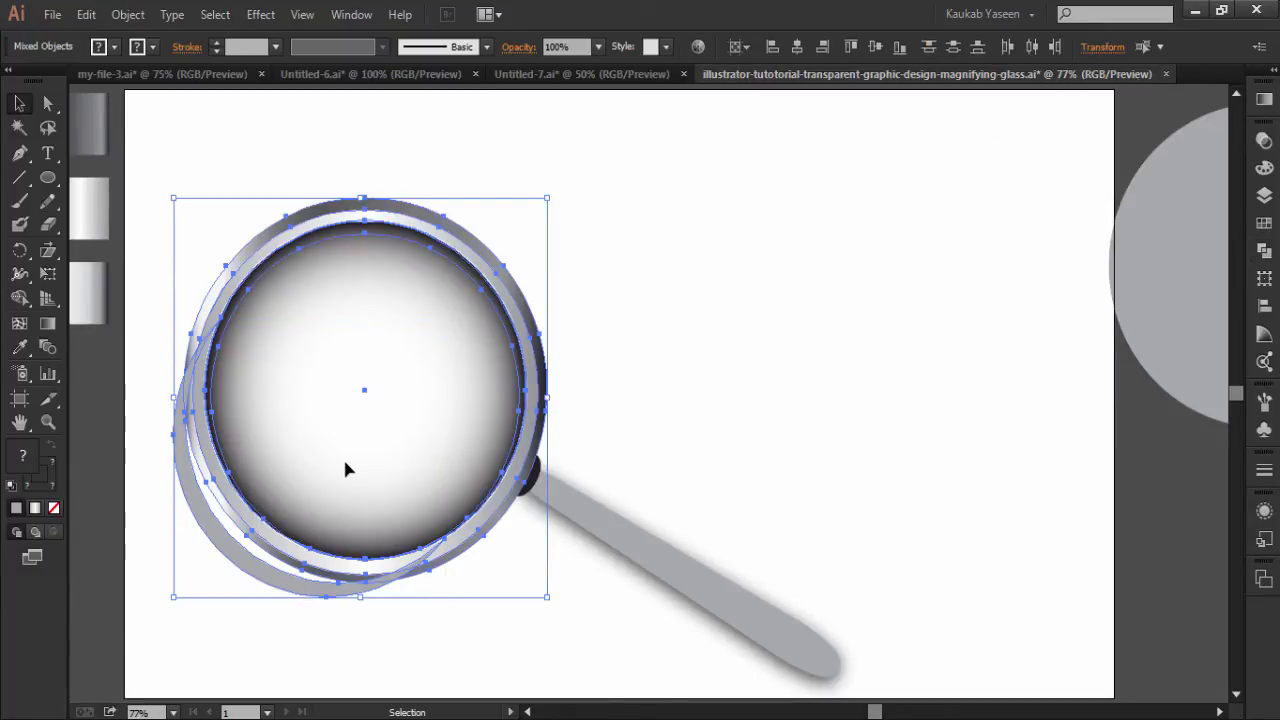
drag(890, 668, 166, 340)
drag(366, 408, 451, 376)
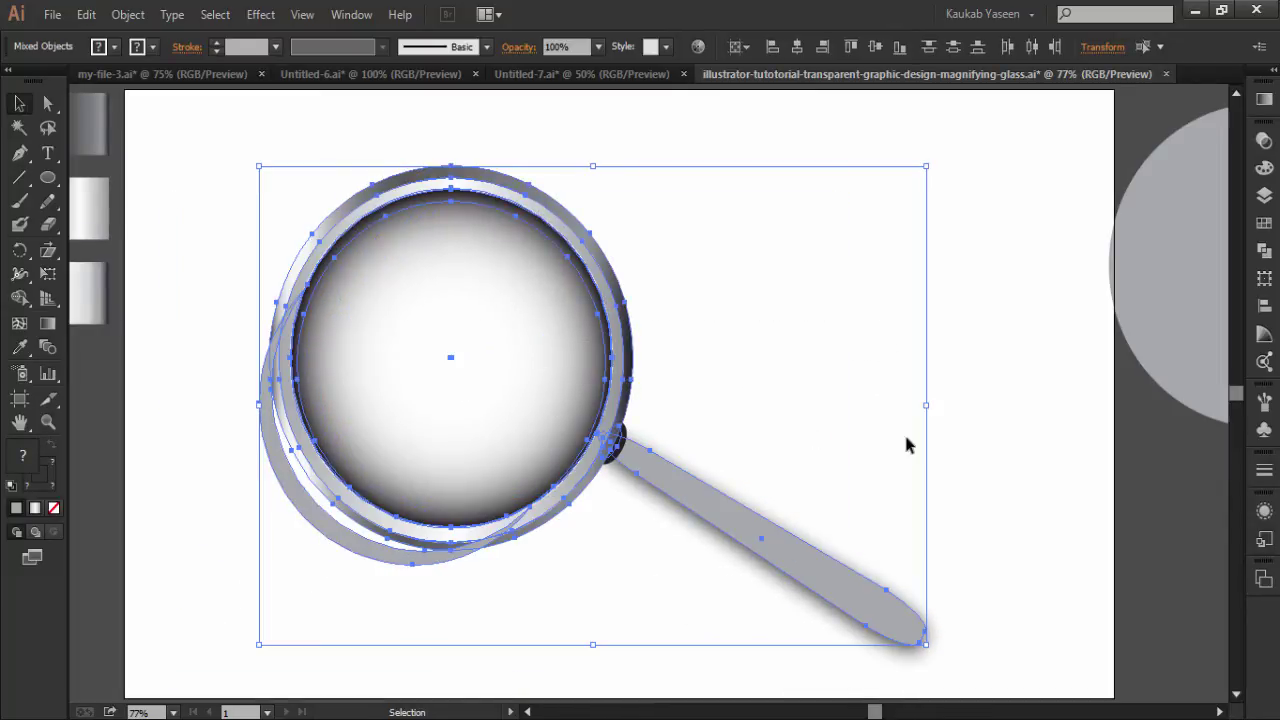
Fill the grey crescent with black and send it behind the magnifier.
click(960, 449)
click(345, 548)
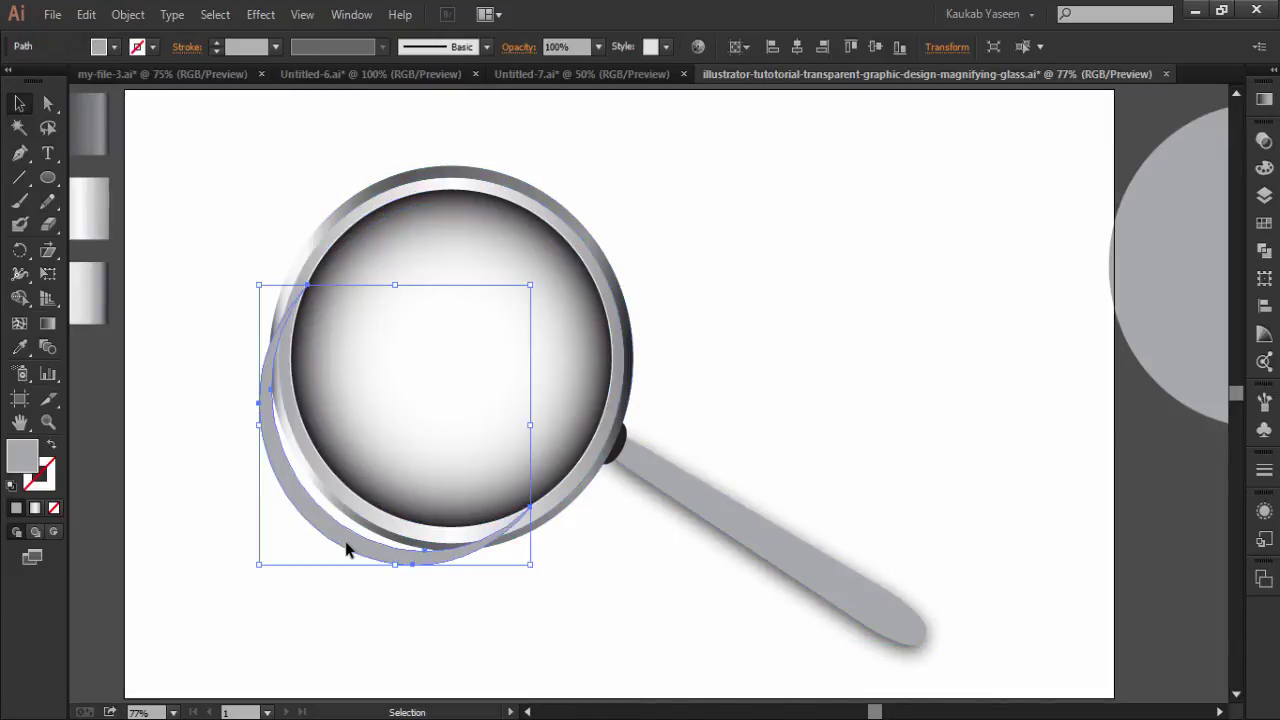
click(114, 47)
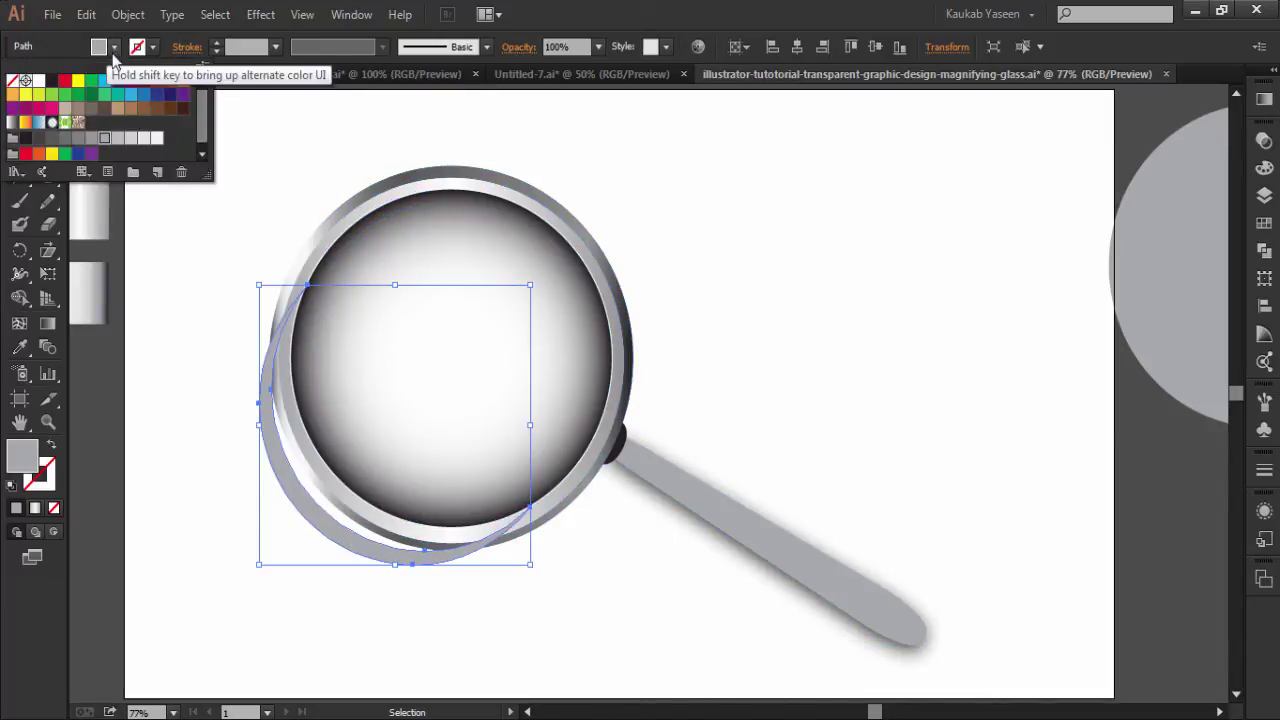
click(50, 82)
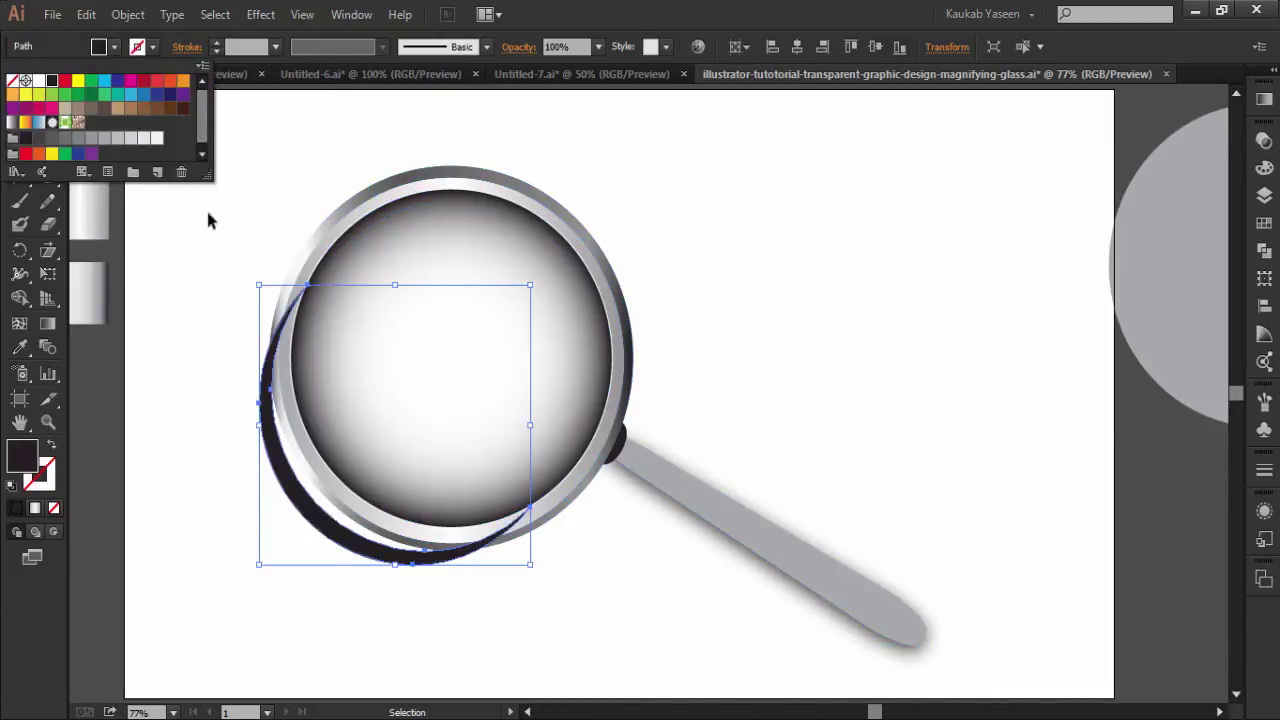
right_click(310, 515)
mouse_move(367, 475)
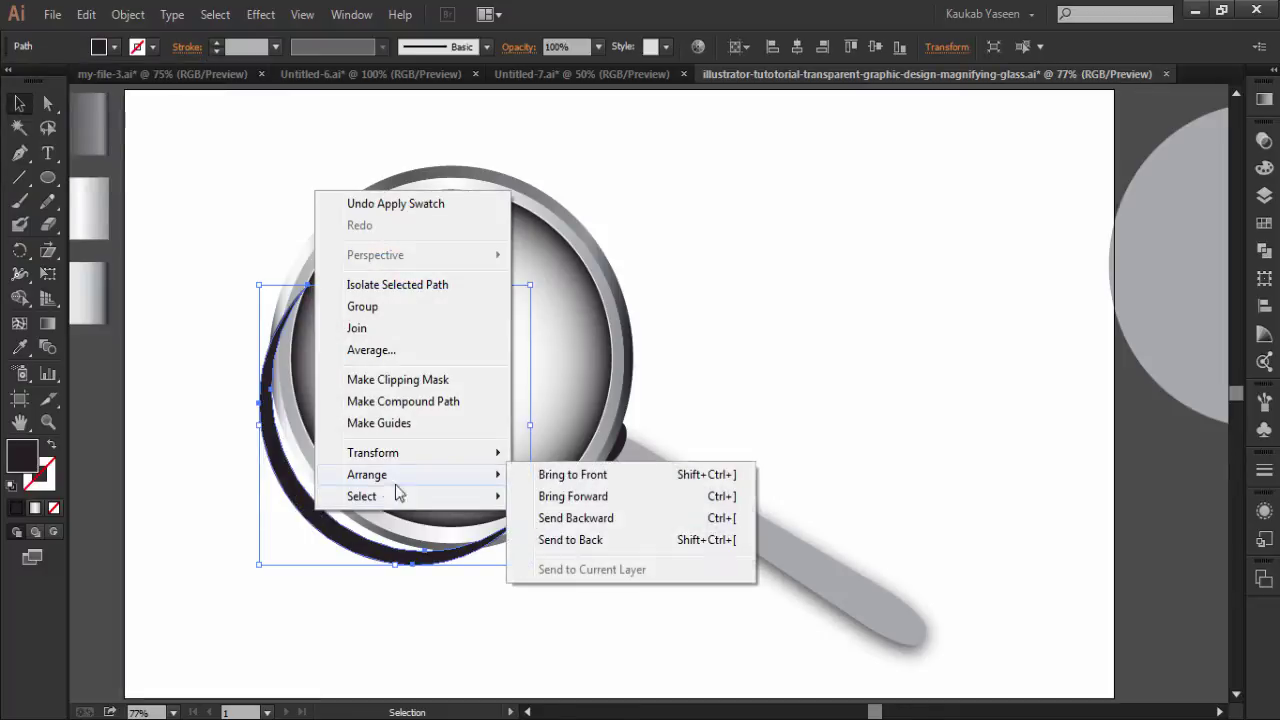
click(572, 541)
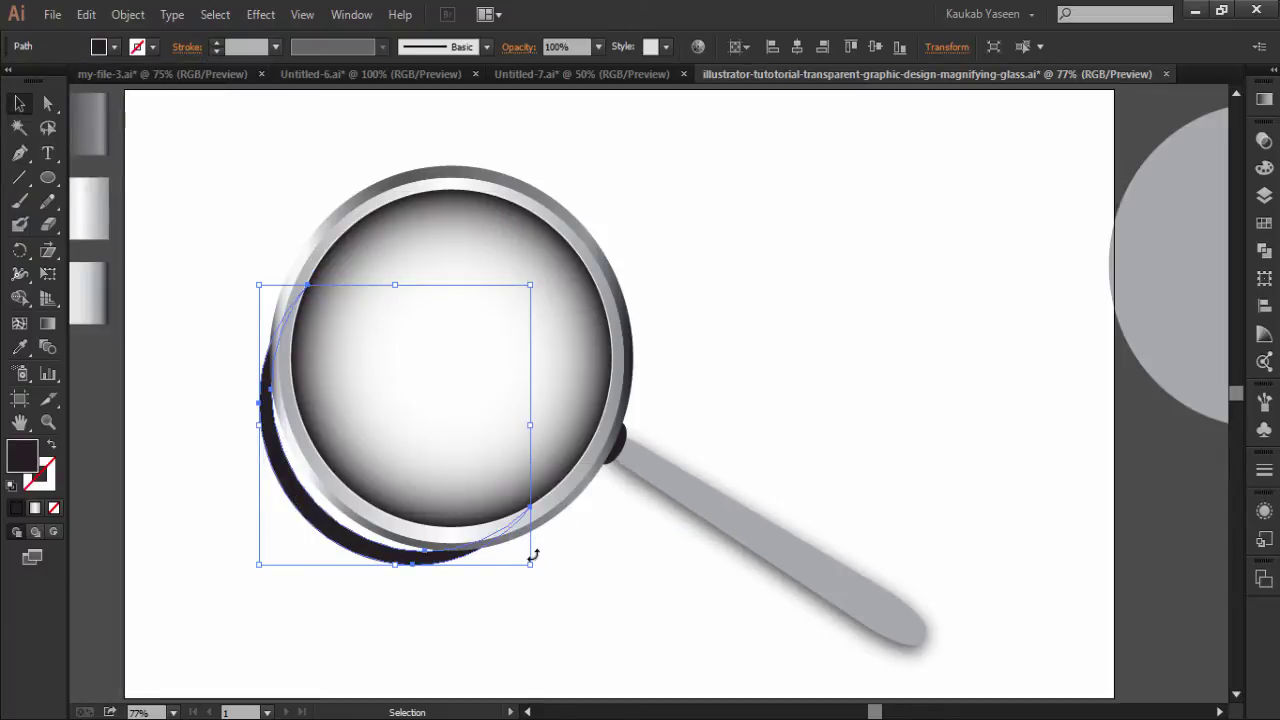
Rotate, enlarge and position the black crescent as a shadow under the lower rim.
drag(534, 571, 569, 543)
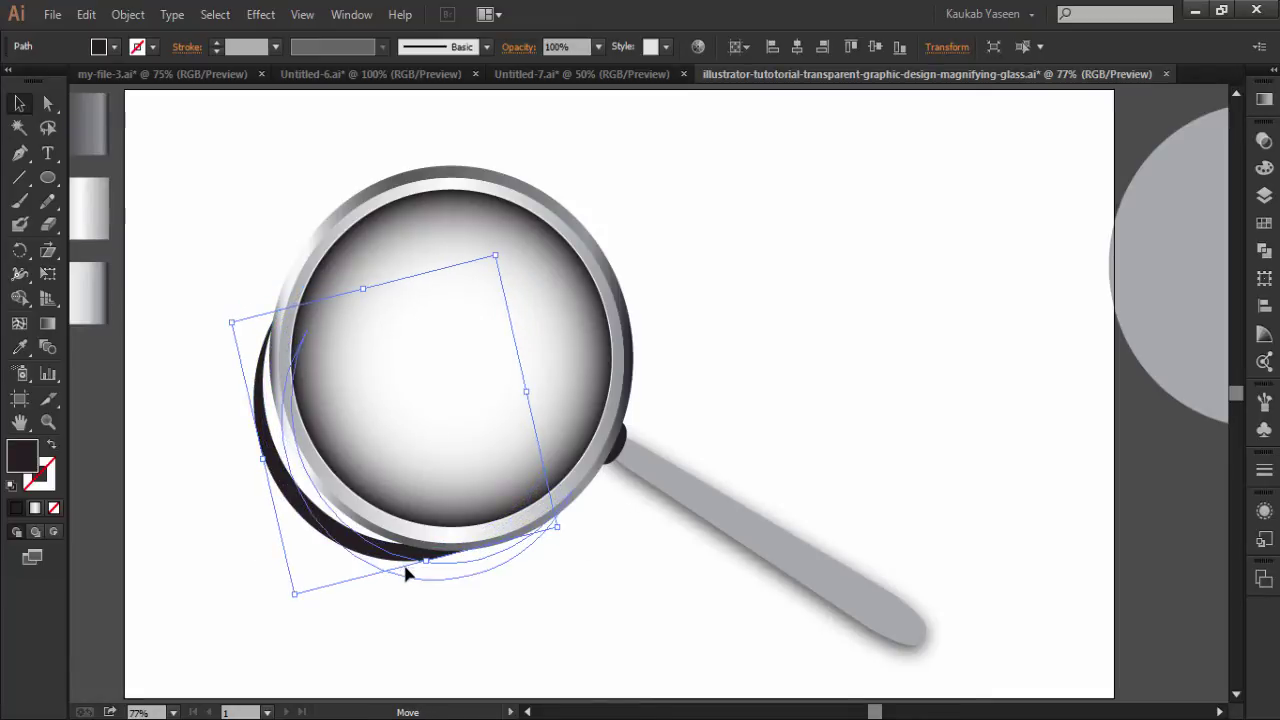
drag(388, 561, 412, 579)
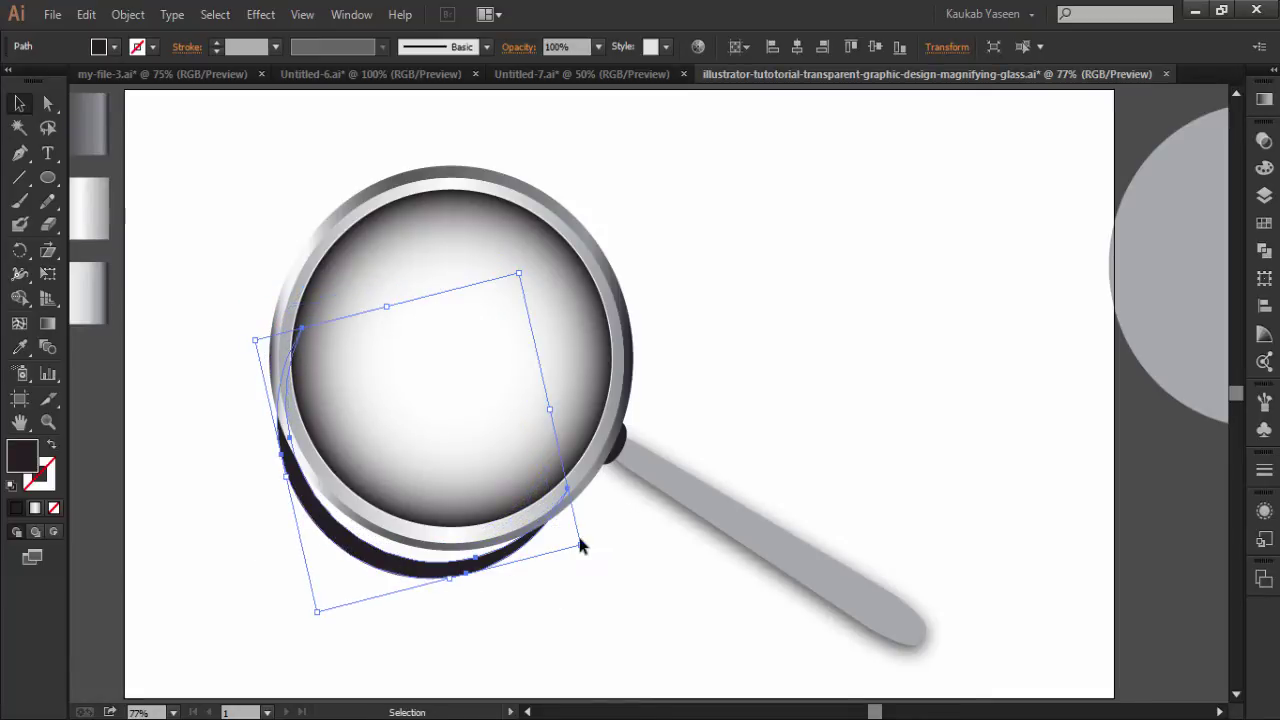
drag(581, 546, 601, 562)
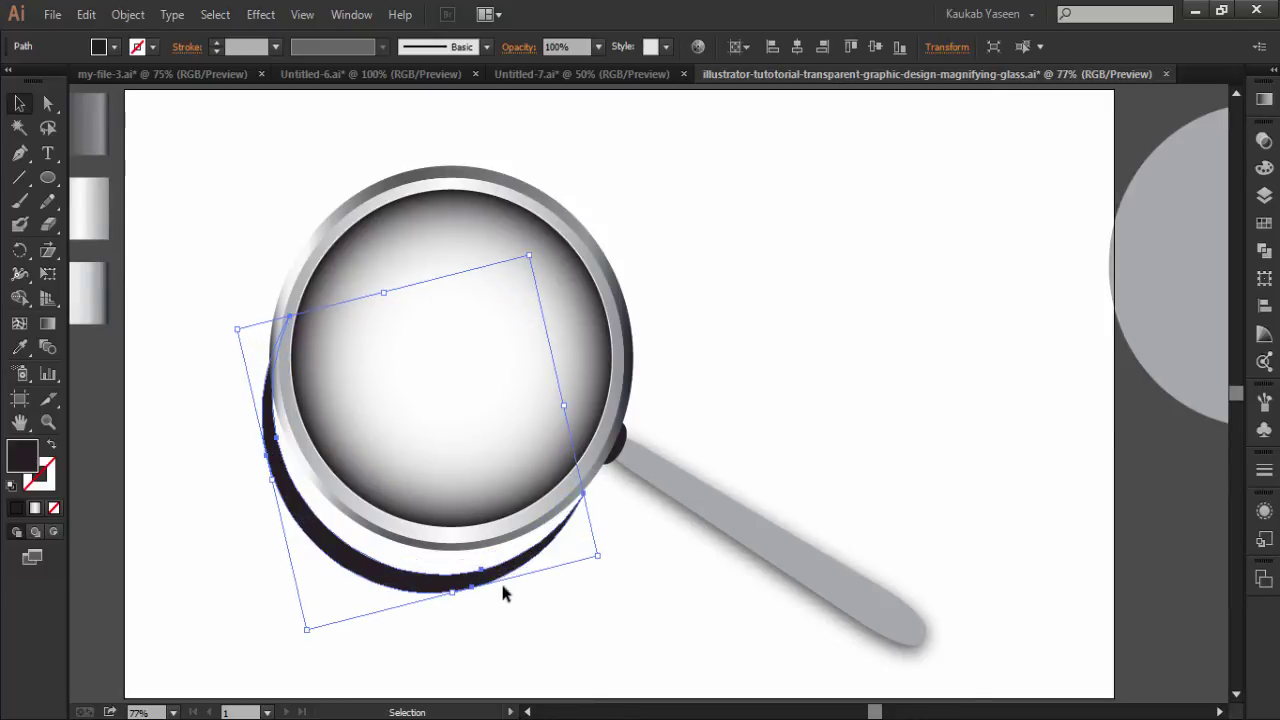
drag(503, 580, 509, 566)
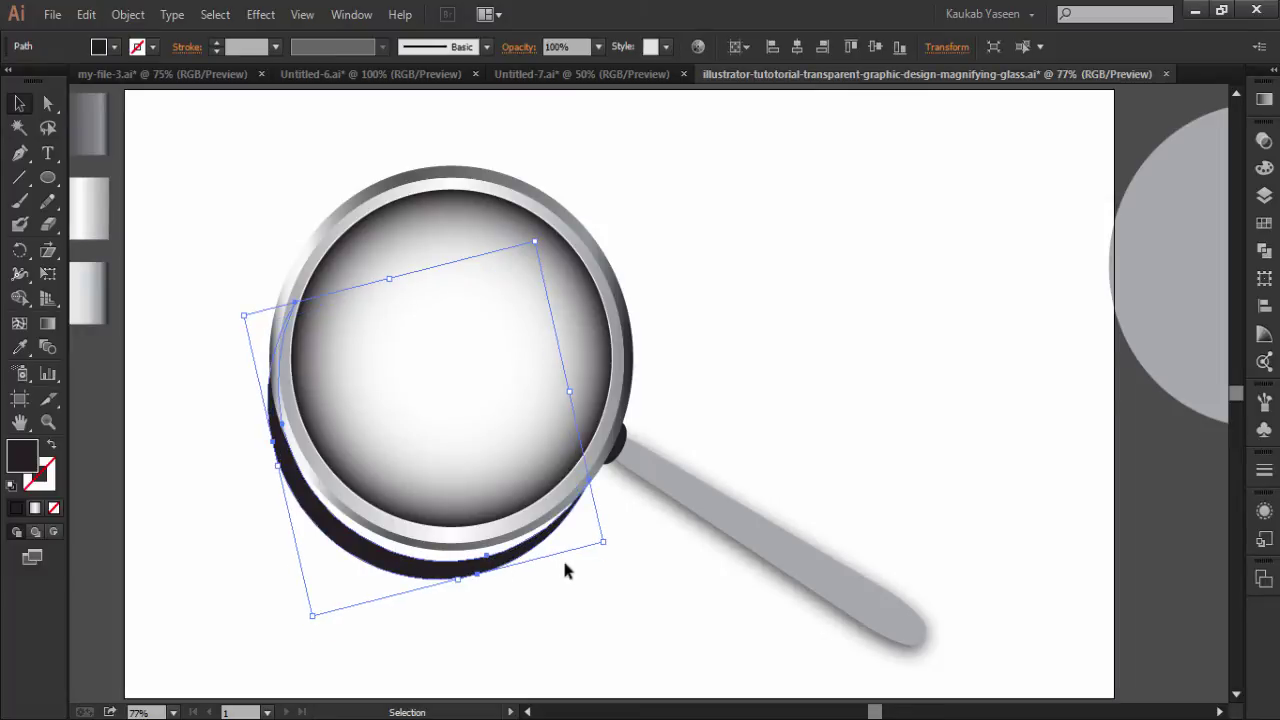
Rotate the black crescent further and nudge it slightly up-left under the rim.
click(597, 551)
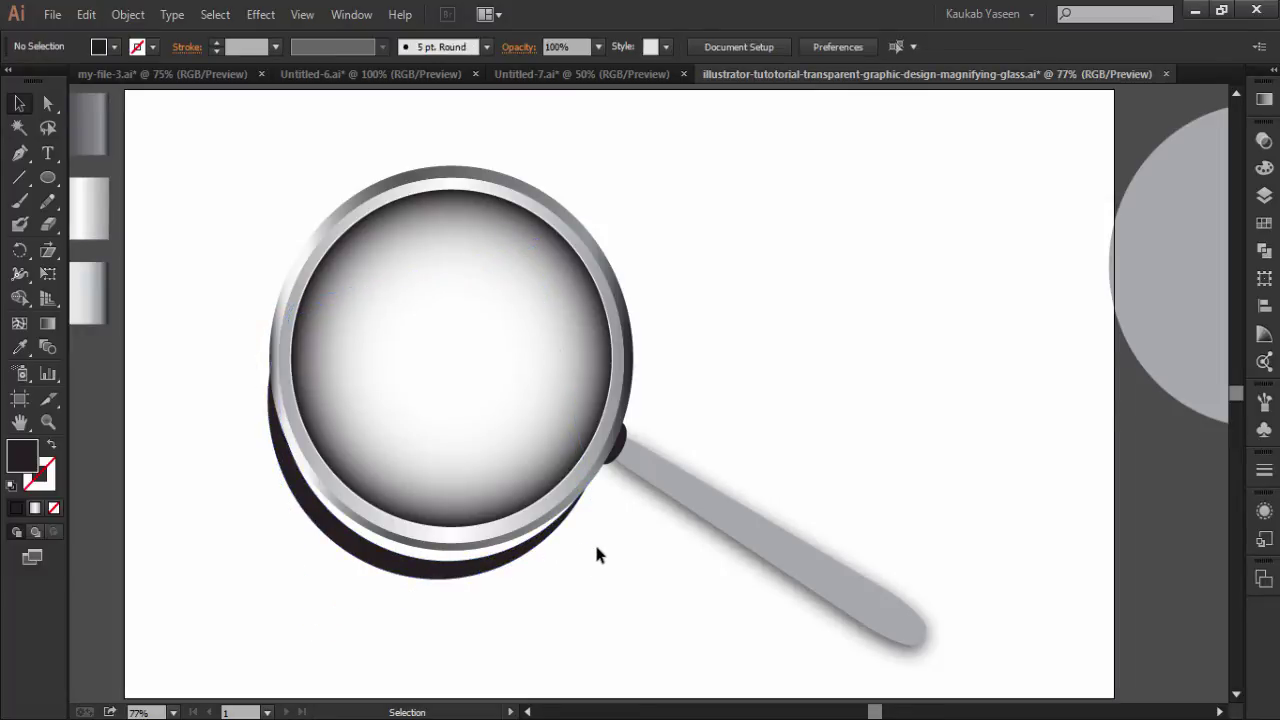
click(503, 571)
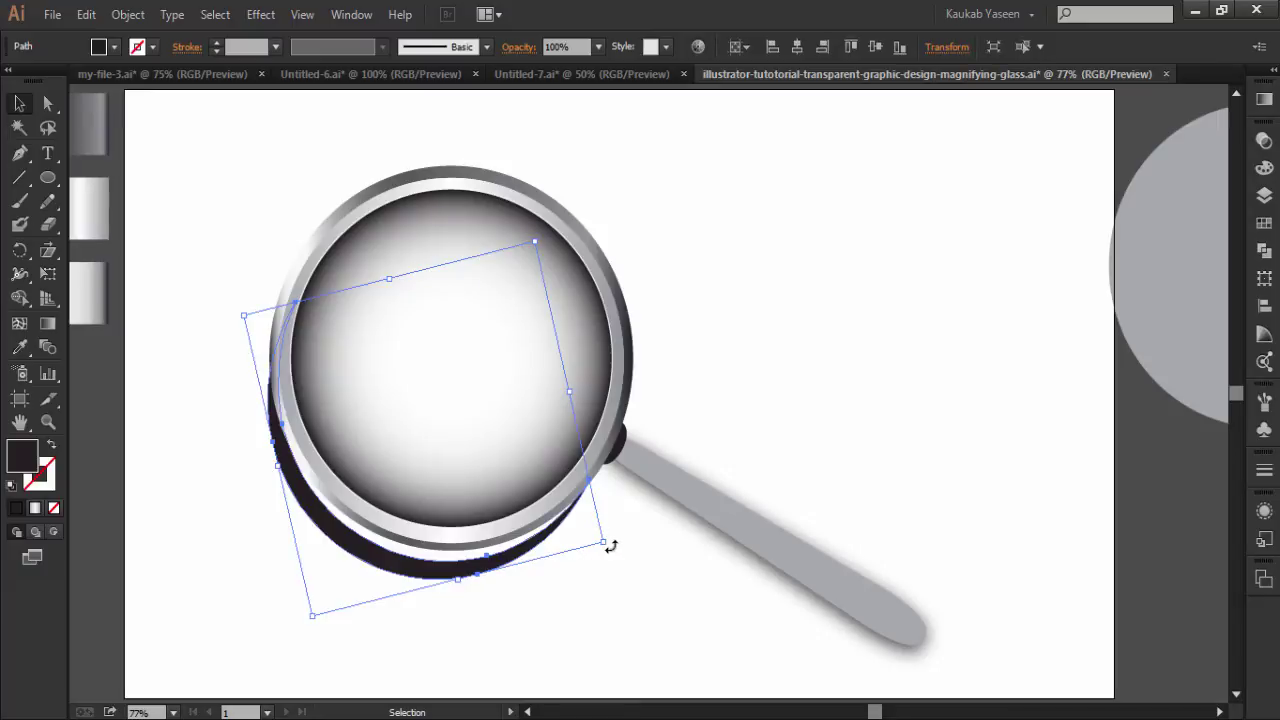
drag(611, 546, 618, 516)
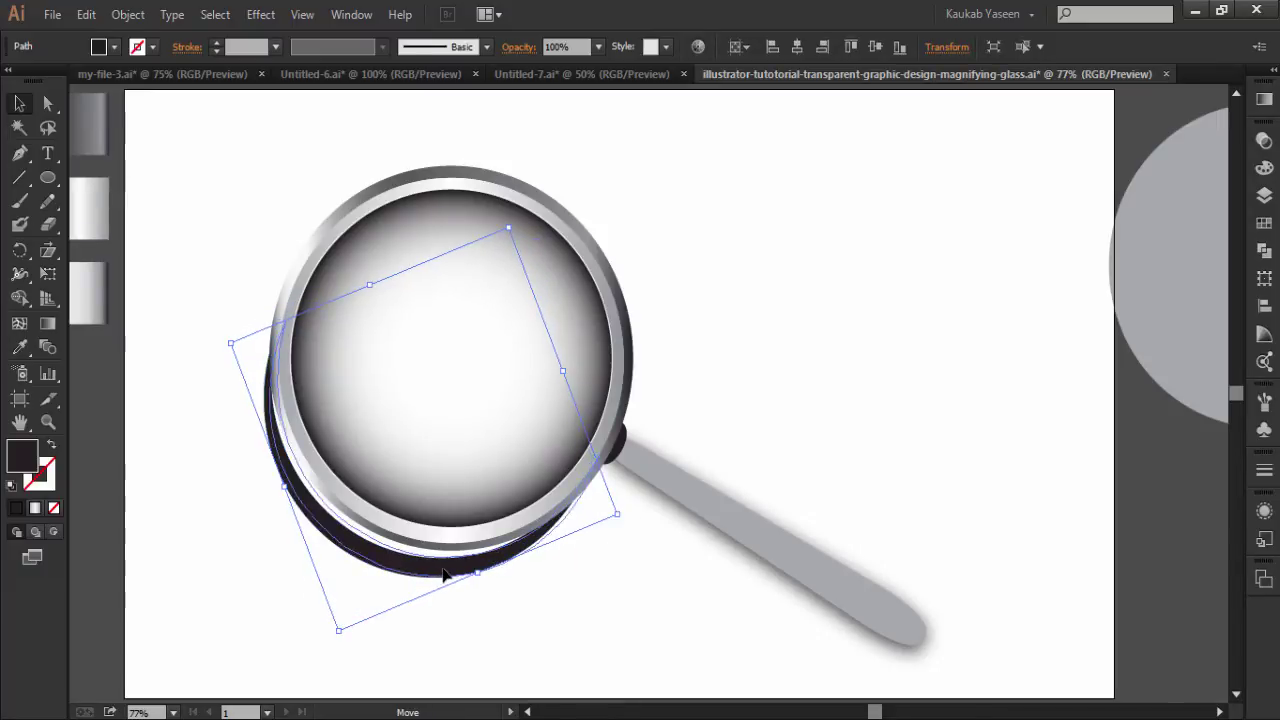
mouse_move(445, 574)
mouse_down()
mouse_move(380, 575)
mouse_move(407, 585)
mouse_up()
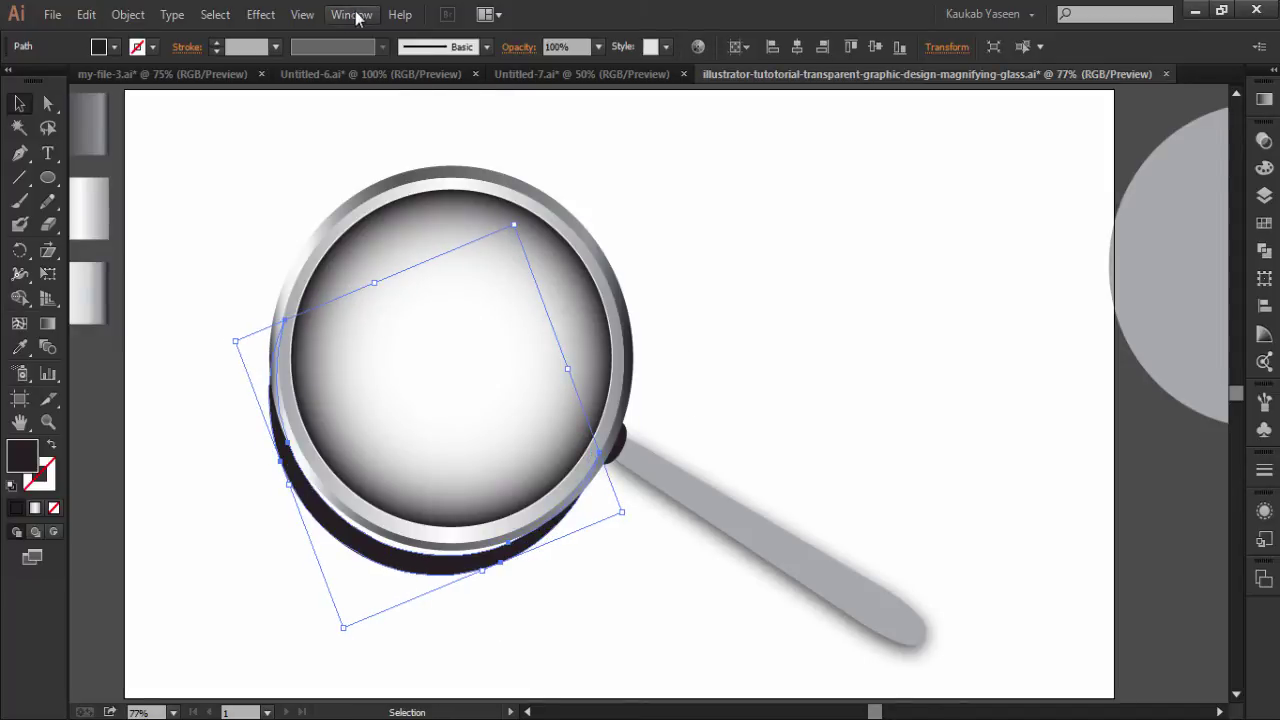
Apply a 59.7 px Gaussian Blur to the crescent shadow and nudge it into place.
click(260, 14)
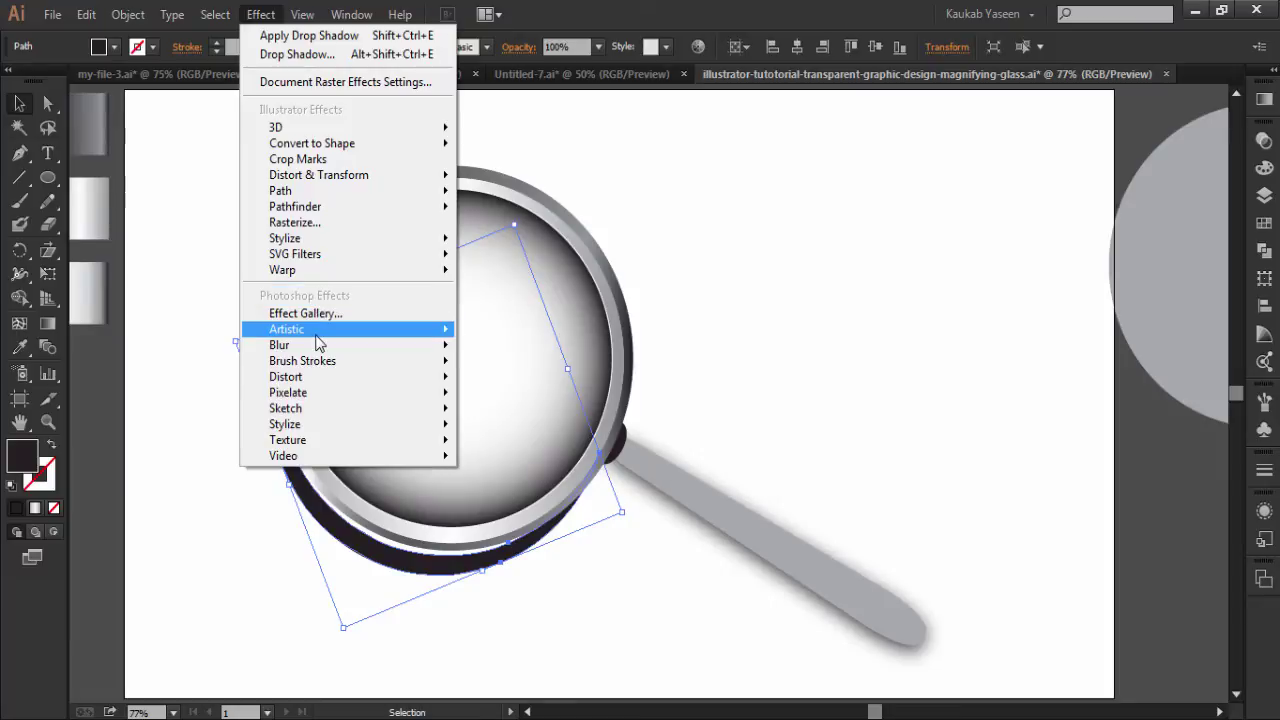
mouse_move(280, 345)
click(503, 350)
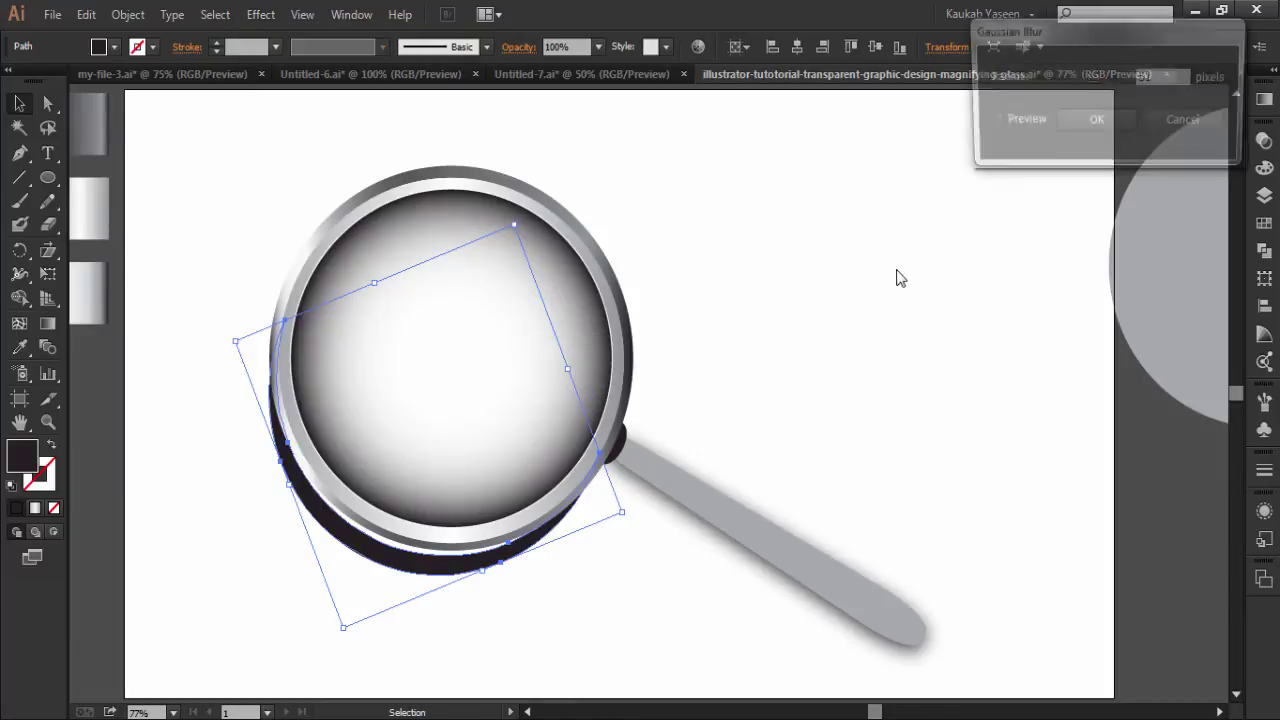
click(1009, 123)
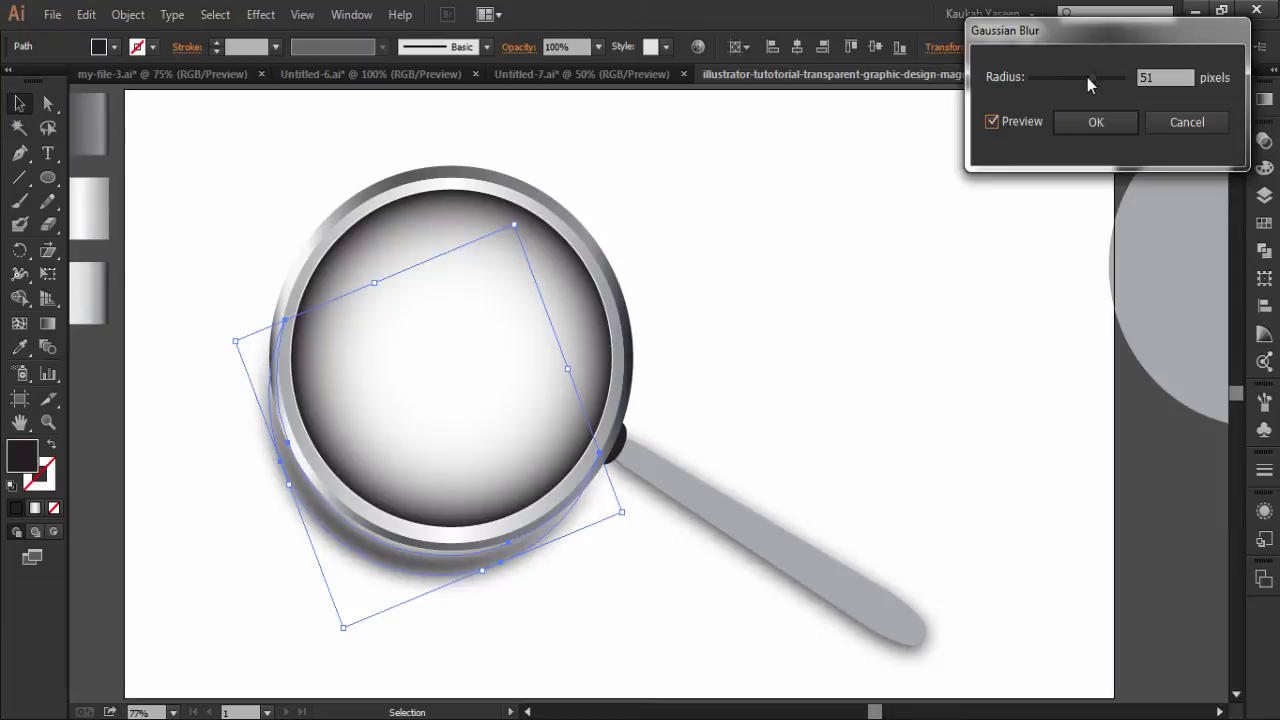
drag(1087, 77, 1093, 77)
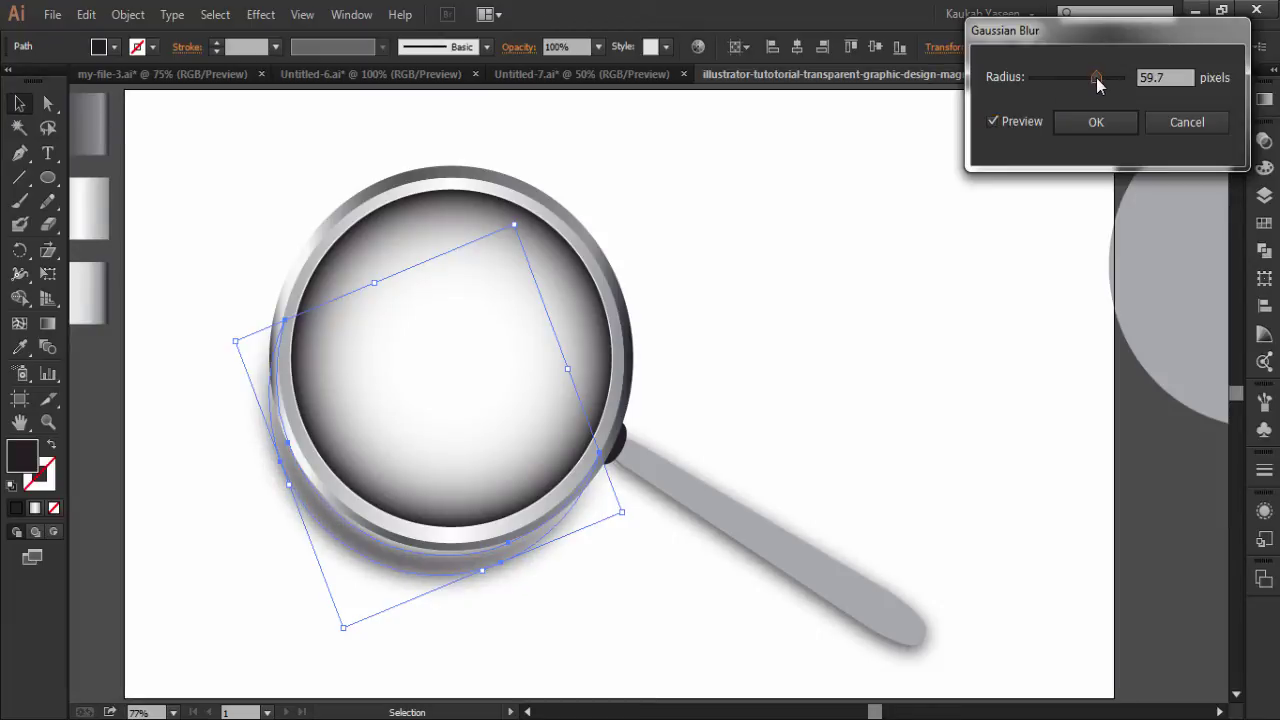
click(1119, 121)
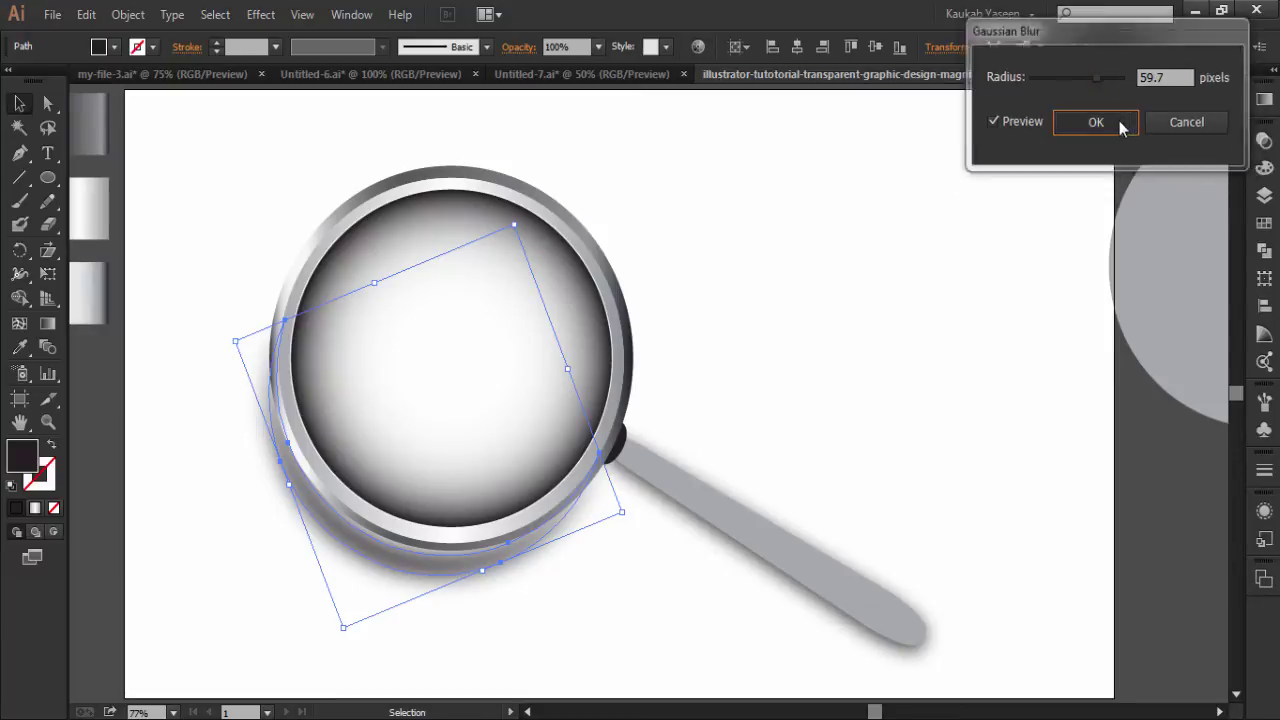
drag(490, 563, 495, 559)
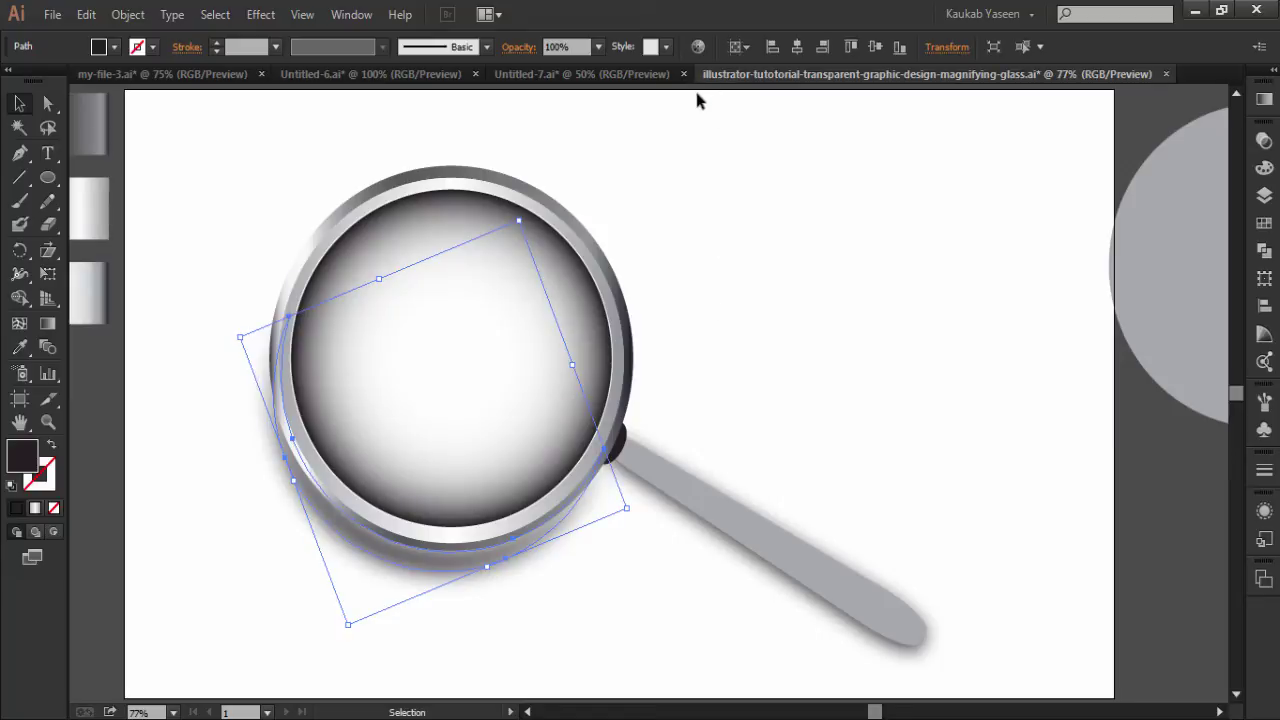
Set the blurred shadow to 50% opacity and check the result.
click(598, 46)
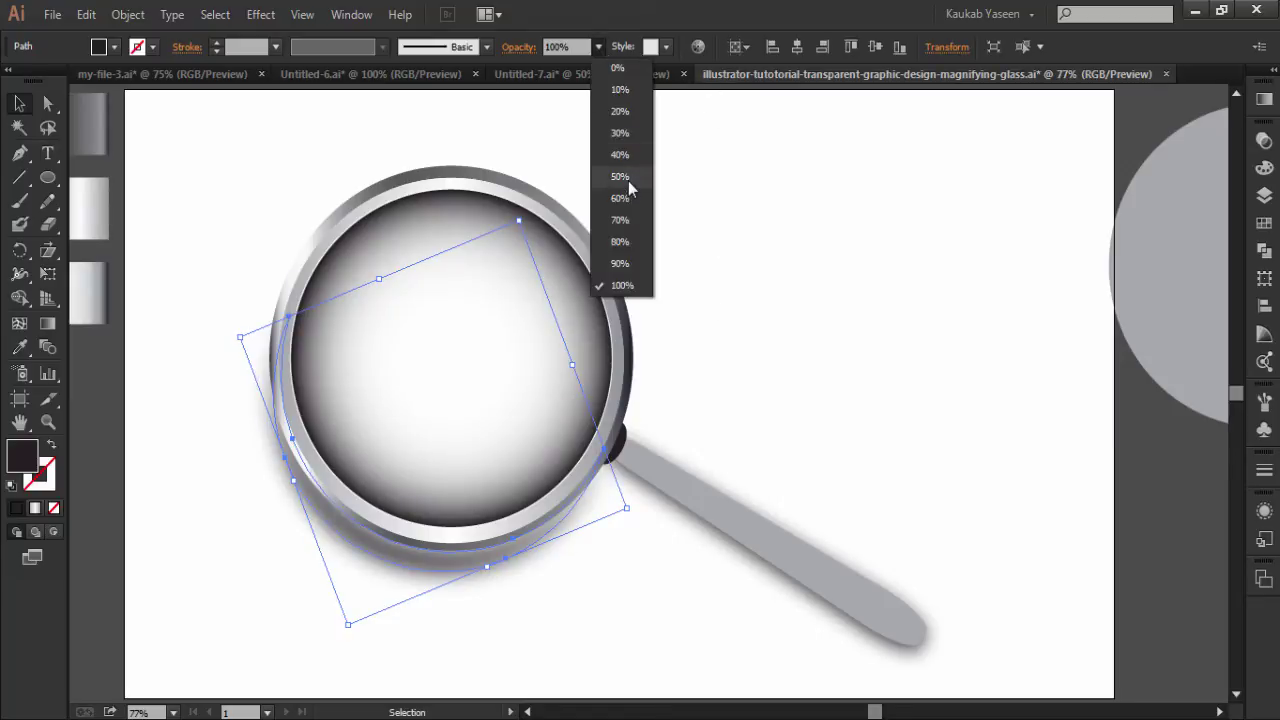
click(626, 180)
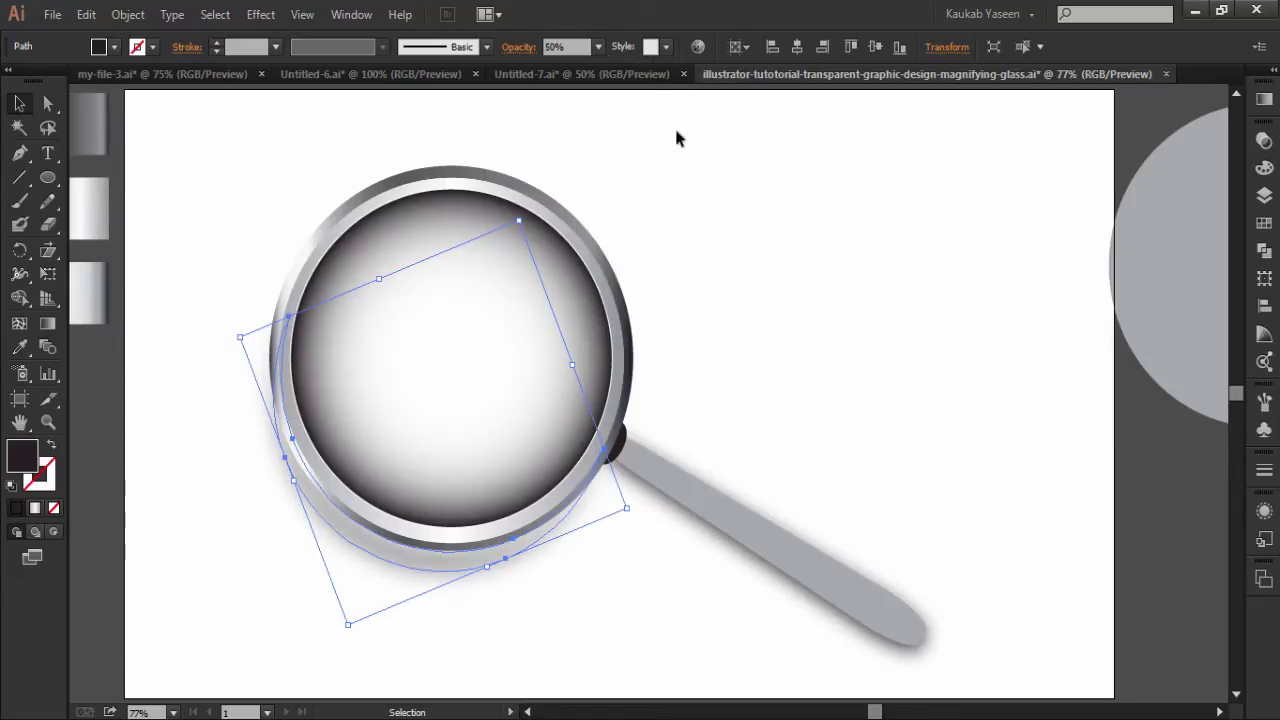
click(697, 437)
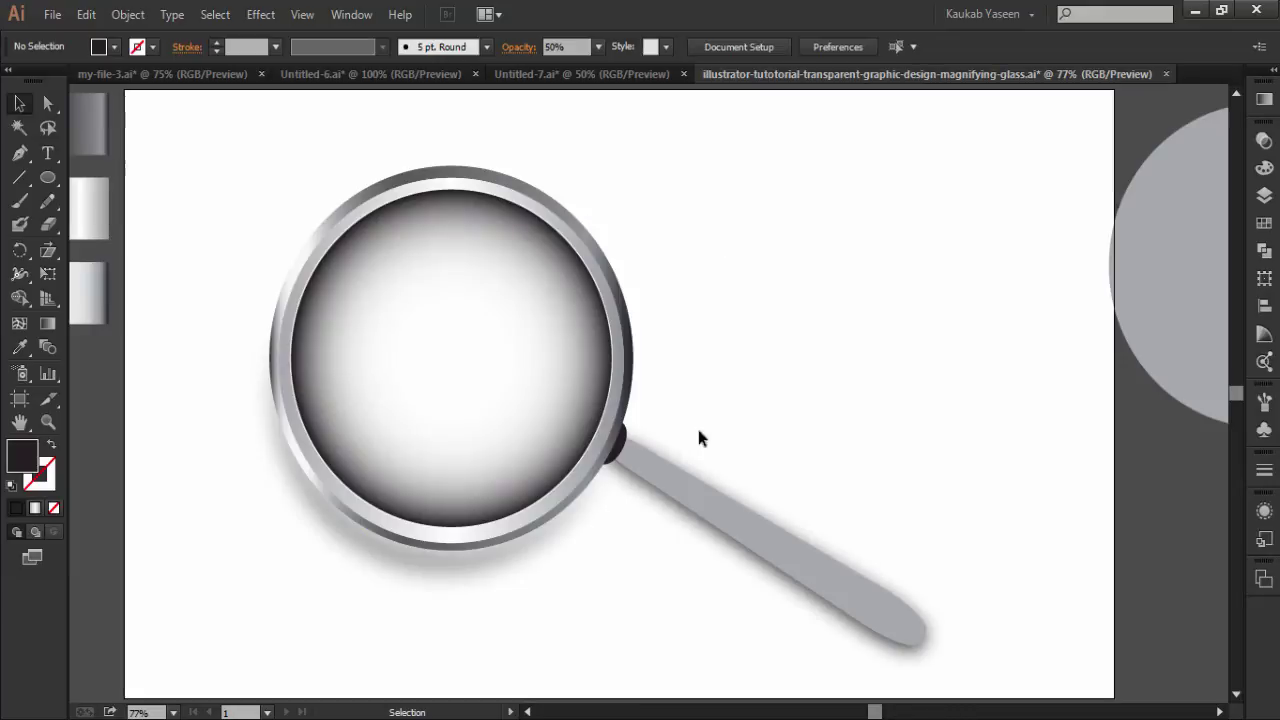
click(479, 570)
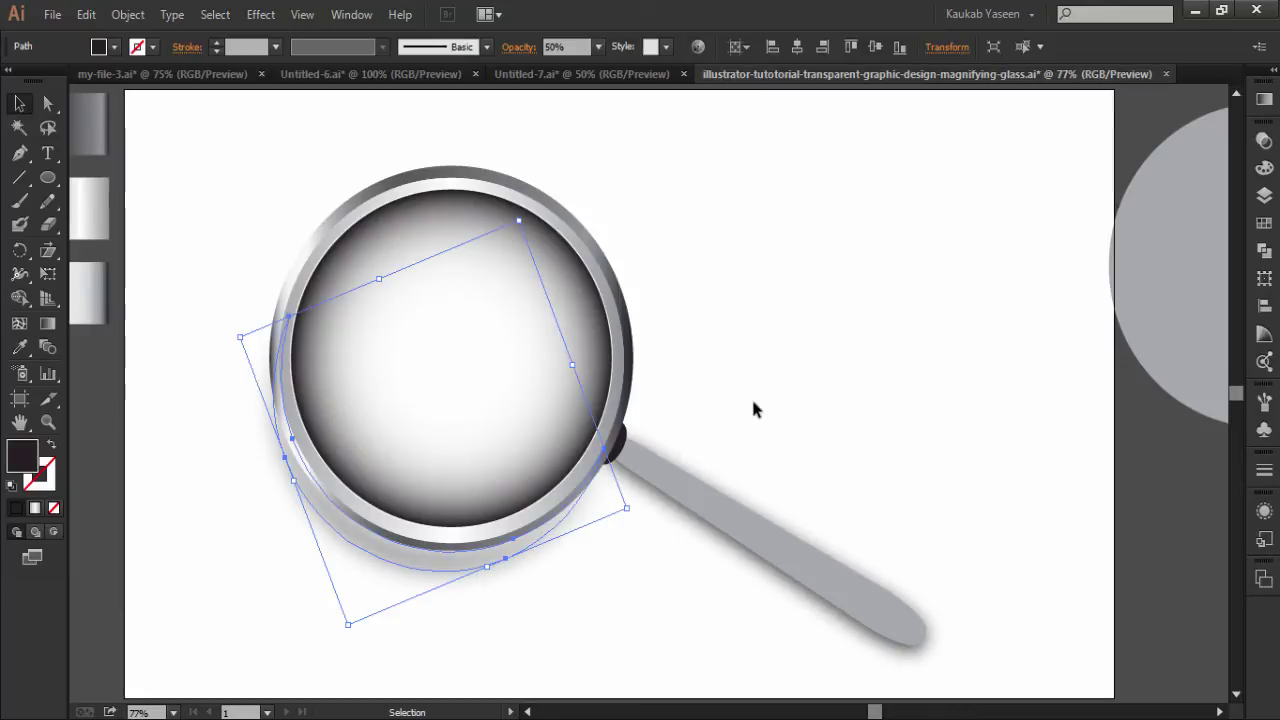
Bring the grey circle from beside the artboard onto the artboard.
click(751, 396)
click(1176, 287)
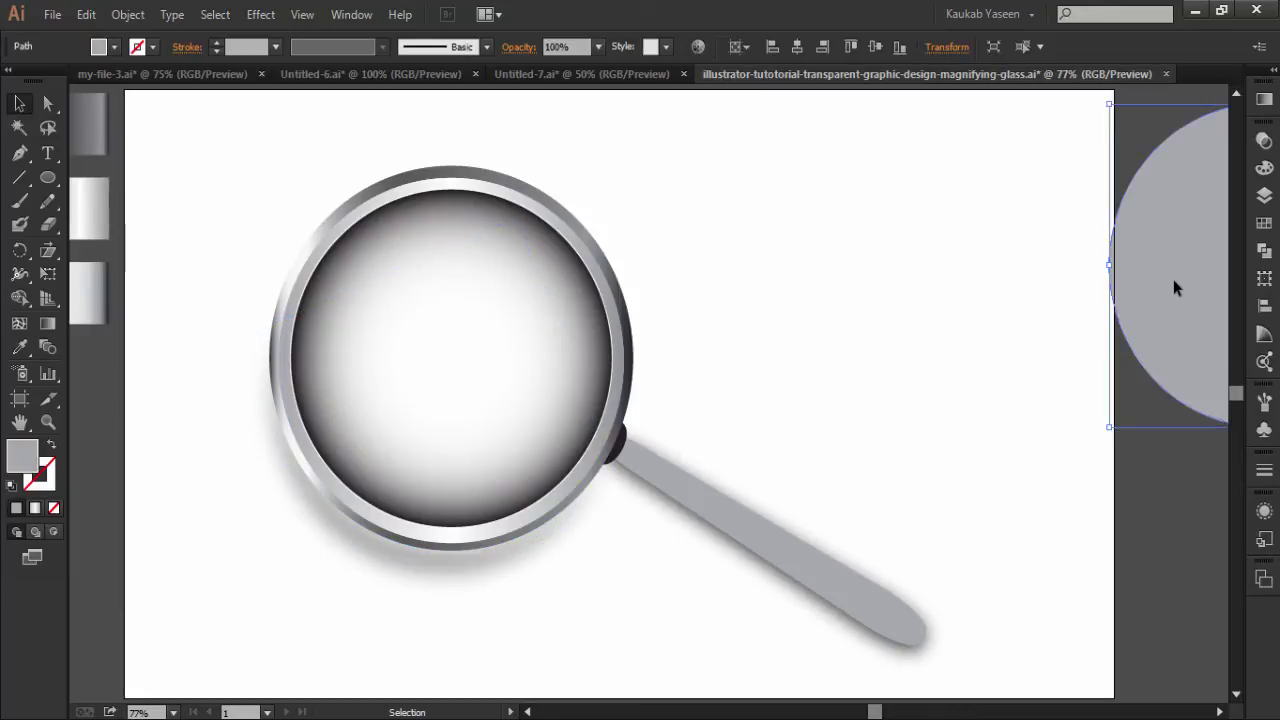
click(430, 373)
click(826, 309)
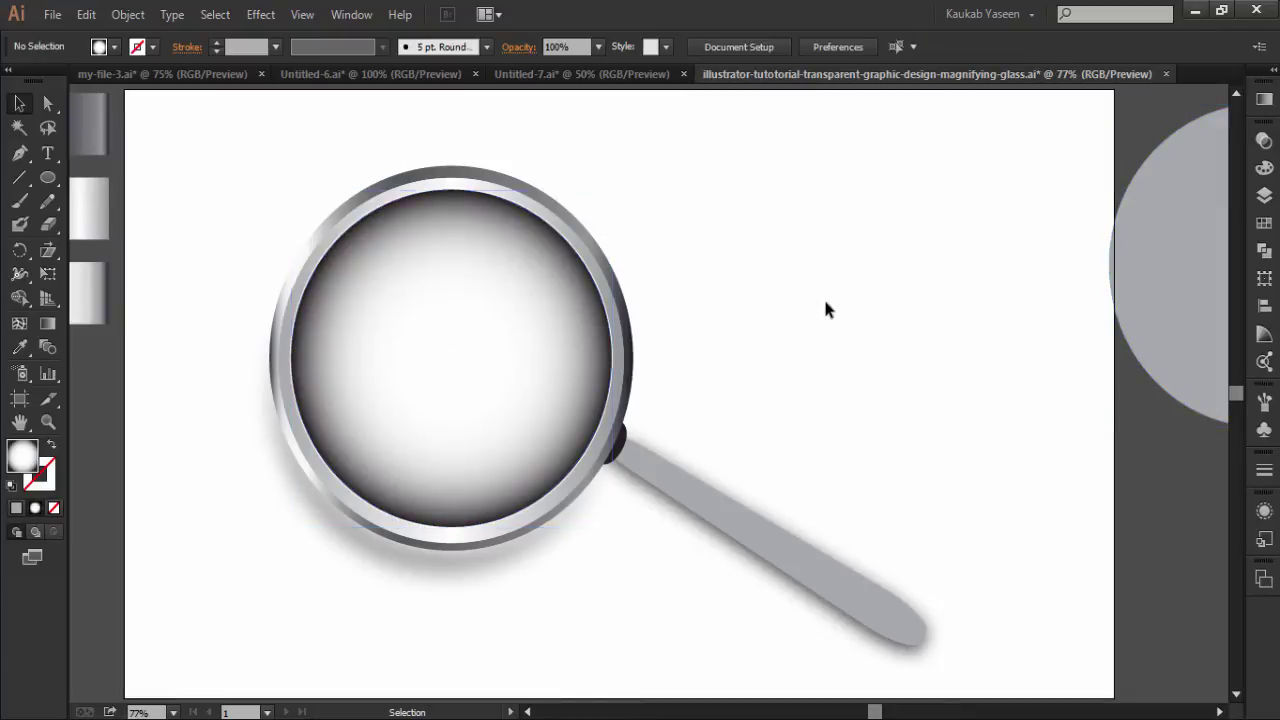
click(474, 366)
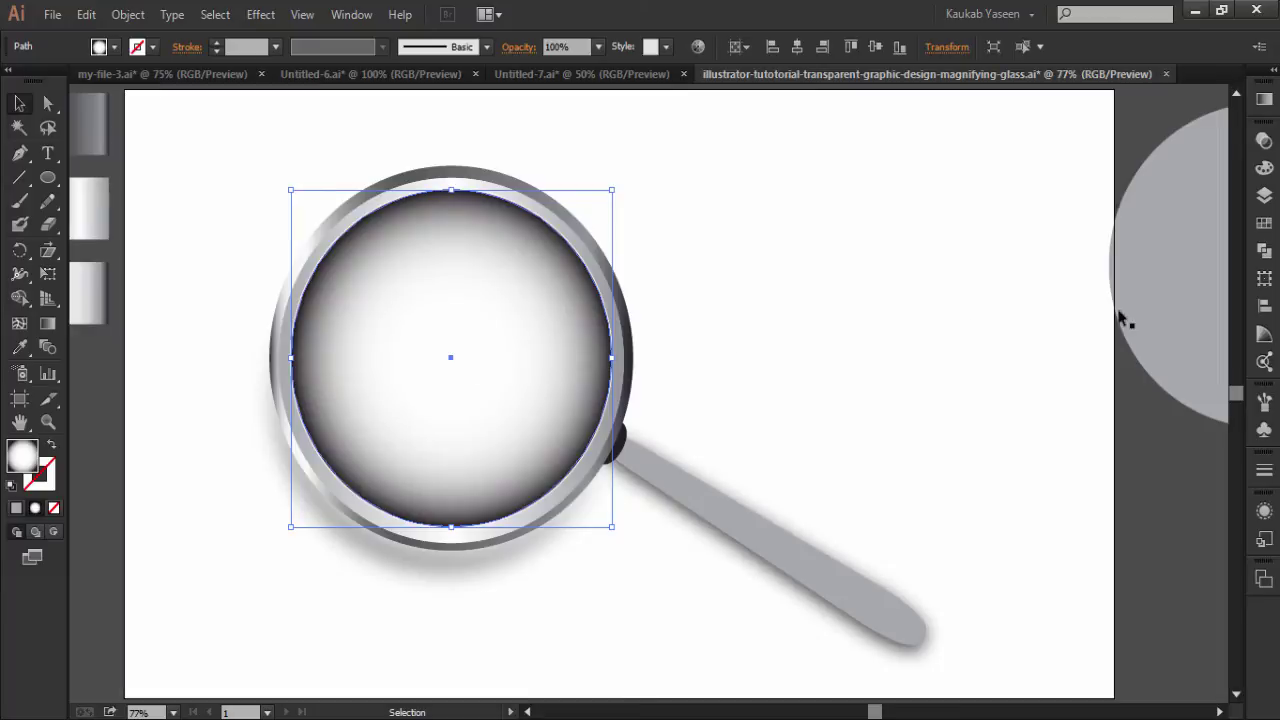
drag(1168, 270, 860, 285)
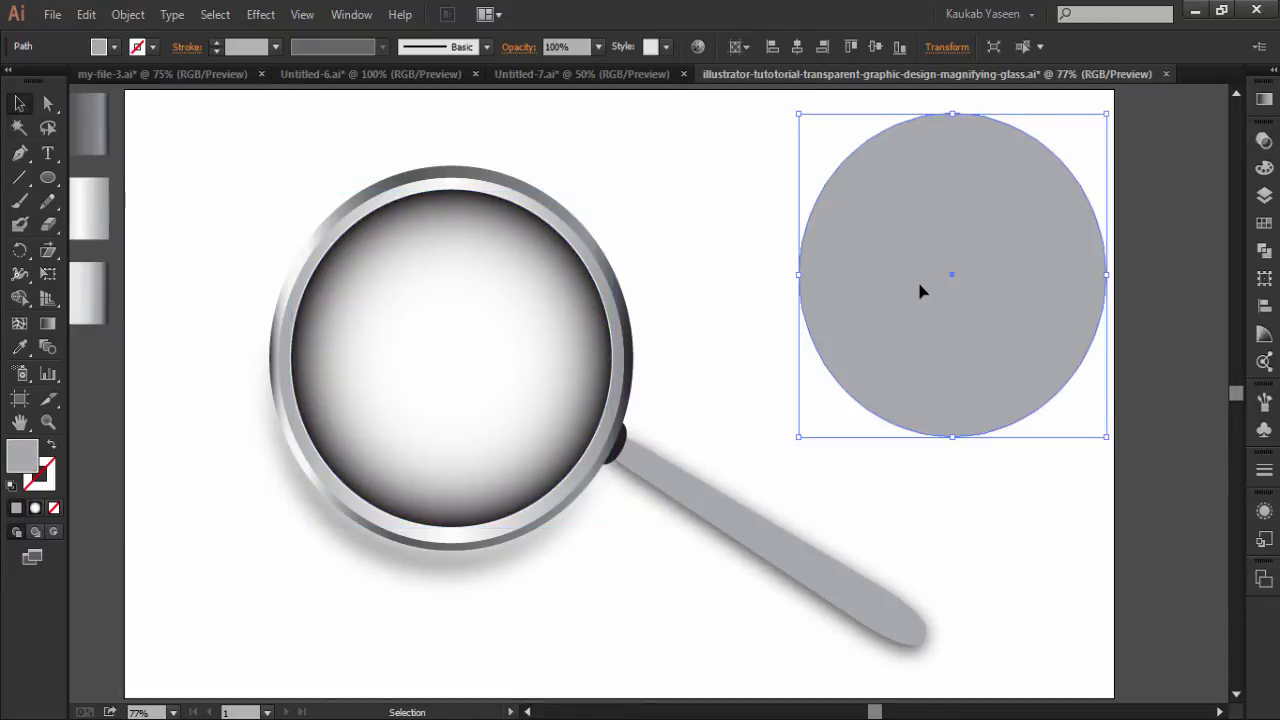
Paste a copy of the circle in front, offset it upward, and Minus Front to leave a crescent.
click(88, 15)
click(148, 111)
click(86, 14)
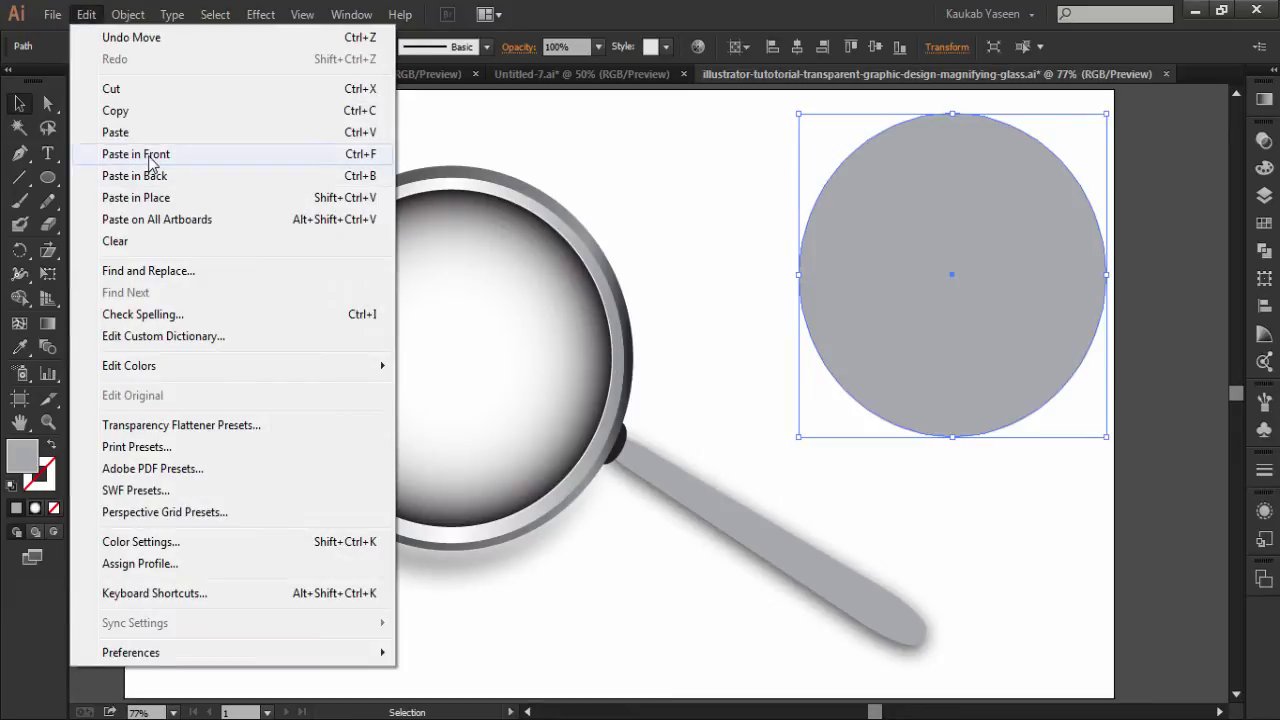
click(150, 157)
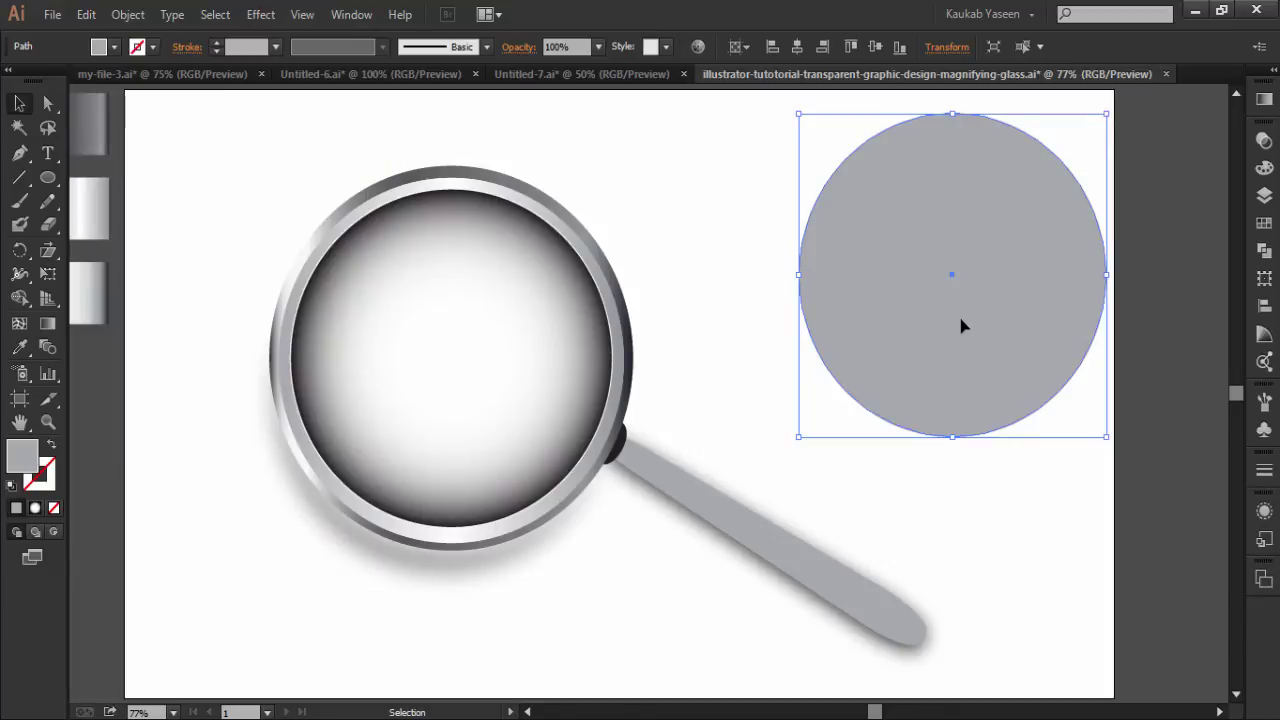
drag(950, 302, 950, 288)
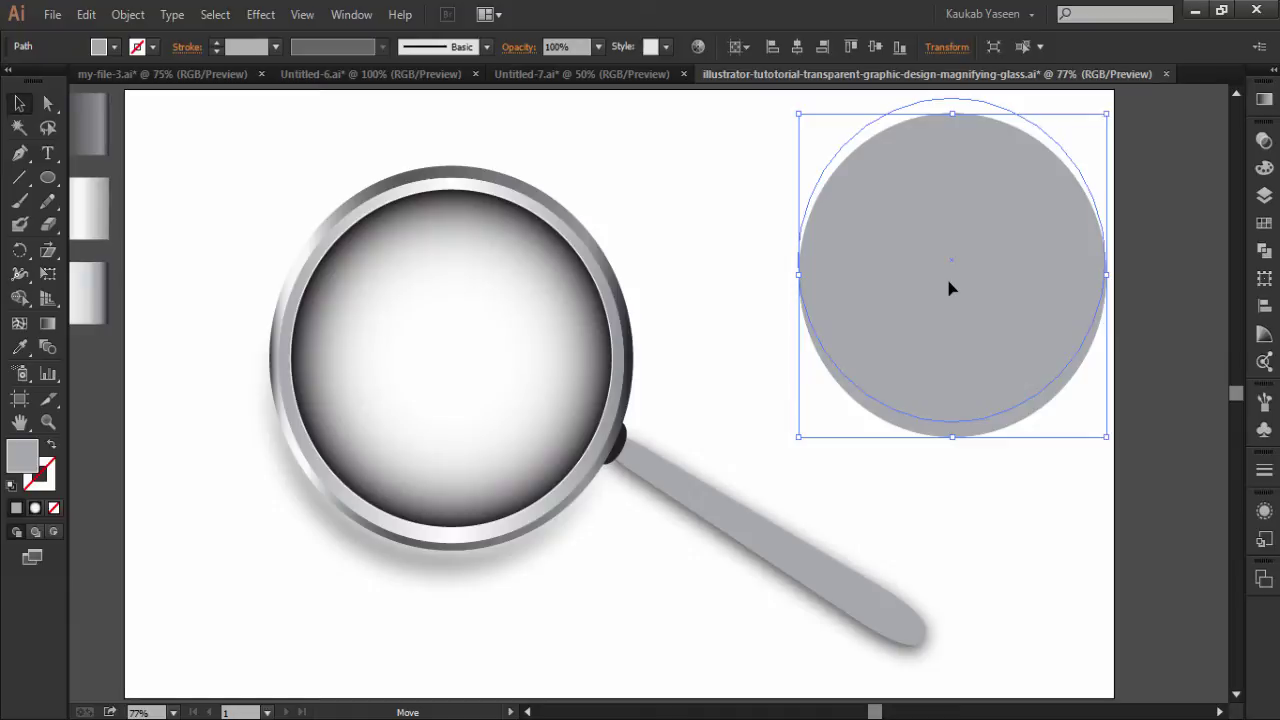
drag(950, 288, 950, 286)
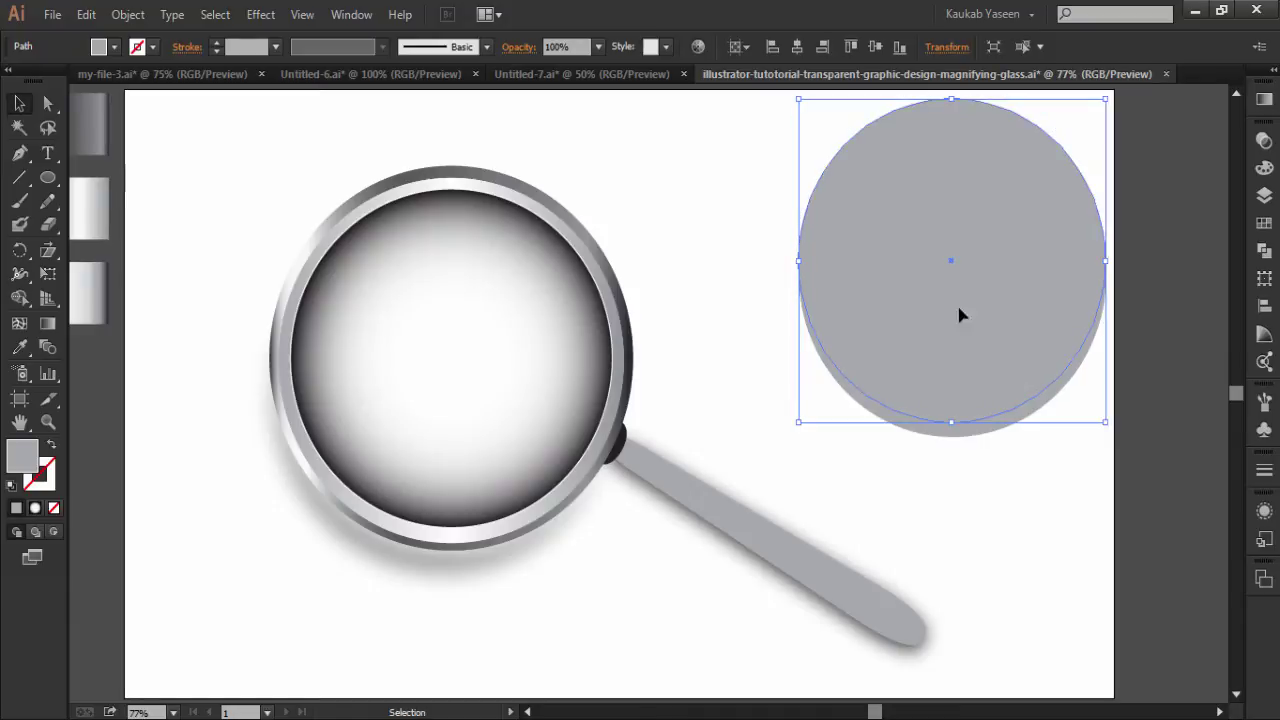
shift+click(968, 434)
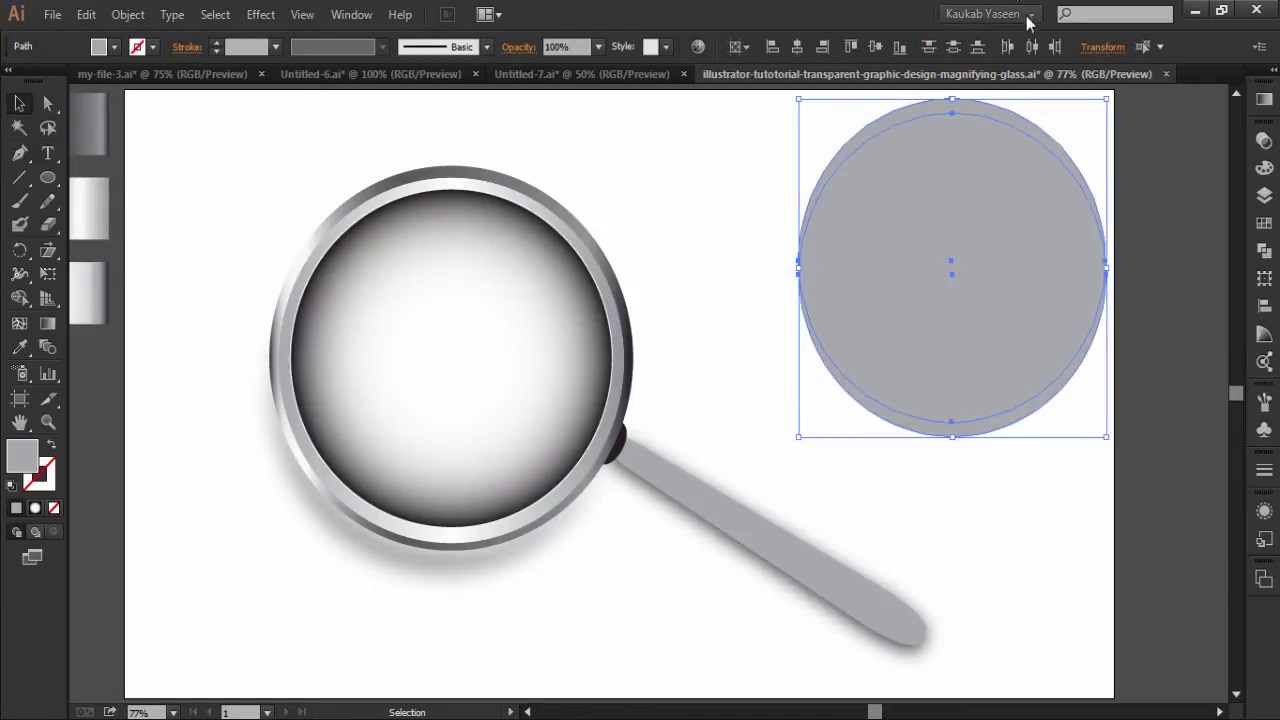
click(1264, 250)
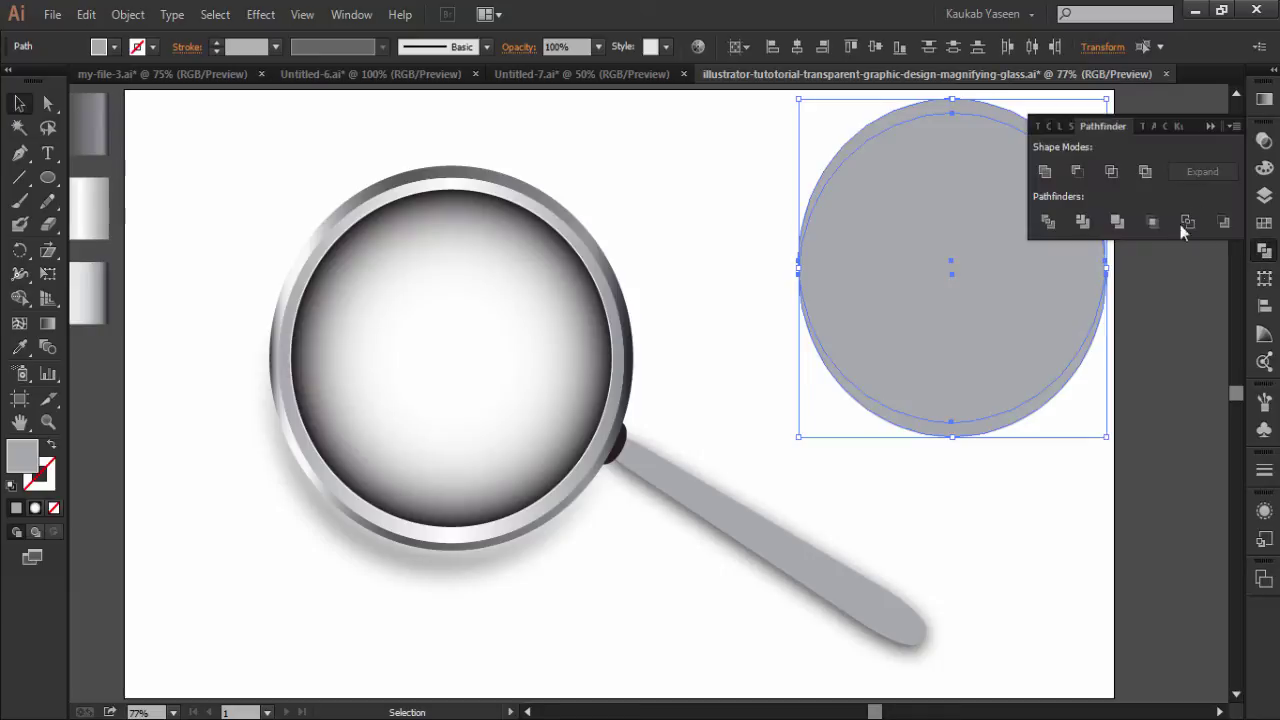
click(1076, 180)
Position the grey crescent along the lower inside edge of the lens.
mouse_move(991, 429)
mouse_down()
mouse_move(659, 439)
mouse_move(500, 500)
mouse_up()
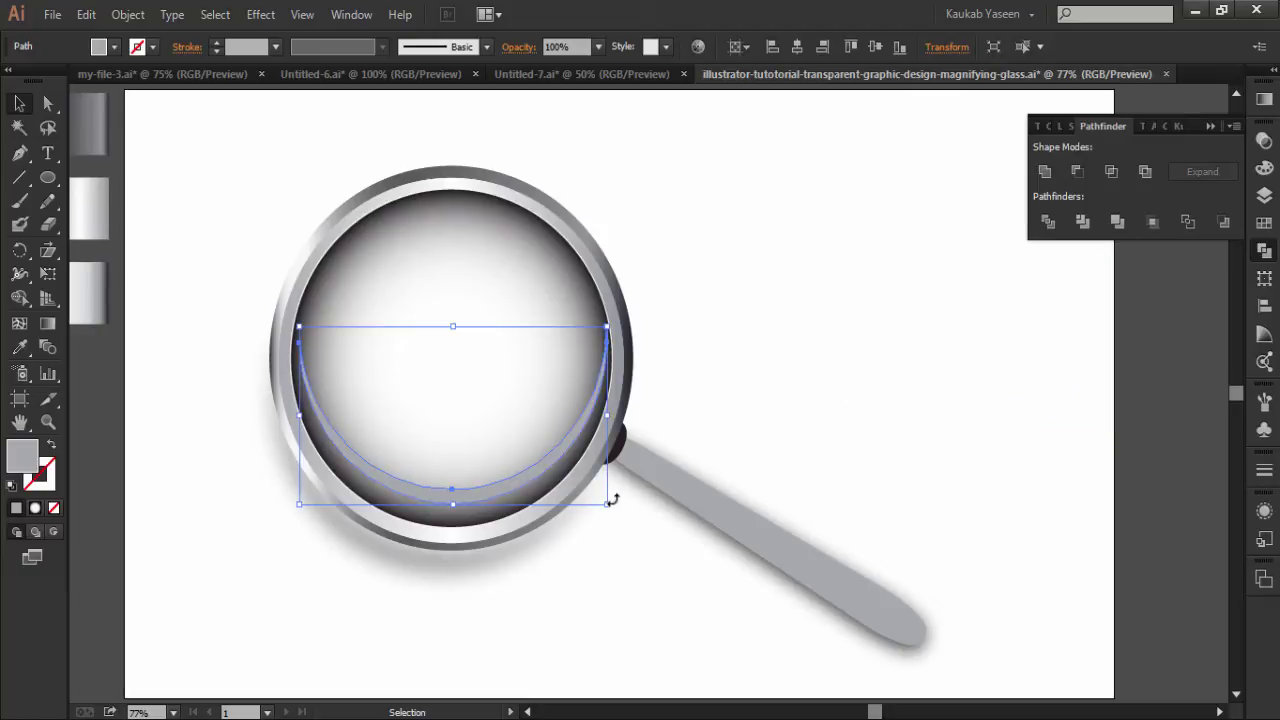
key(ctrl+shift+b)
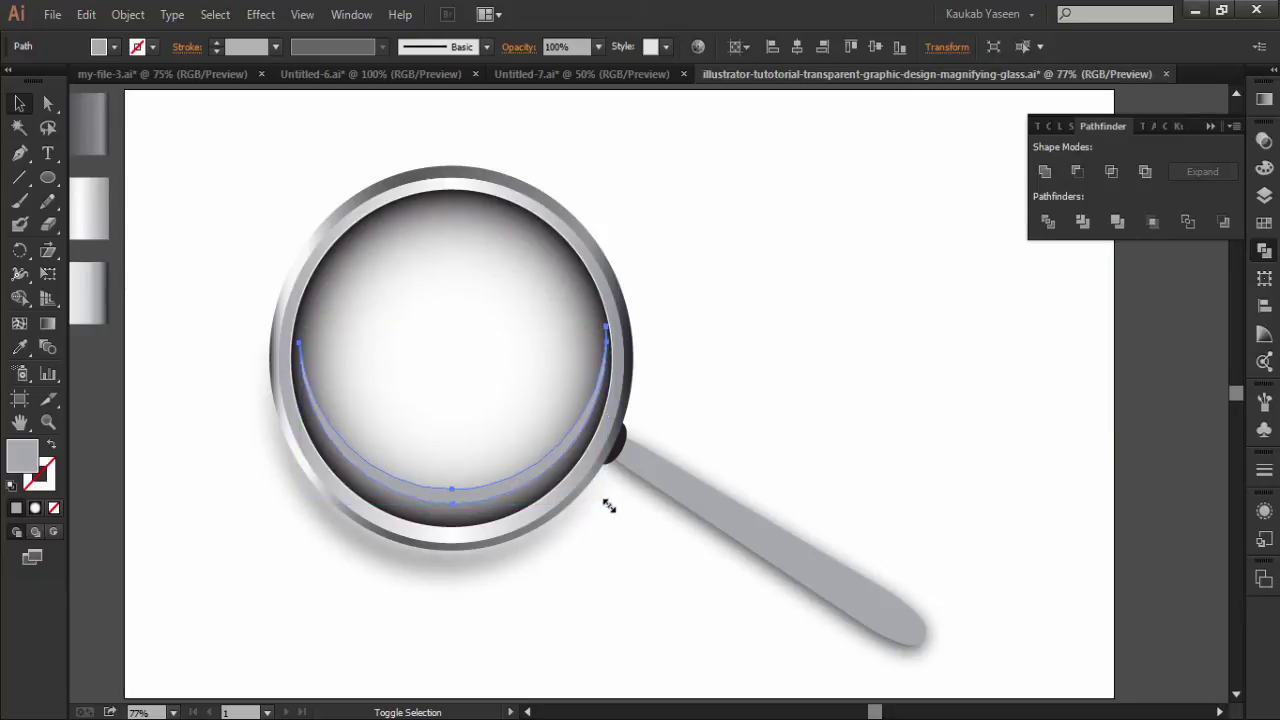
key(ctrl+shift+b)
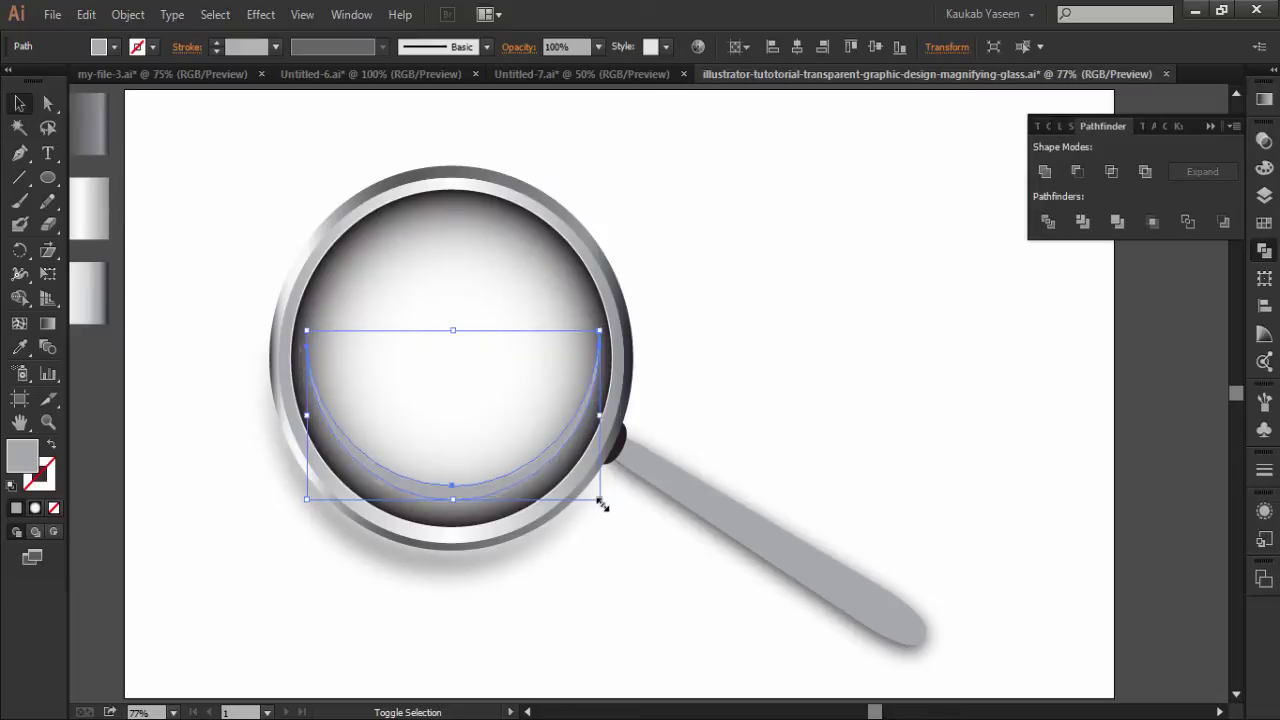
drag(514, 480, 506, 481)
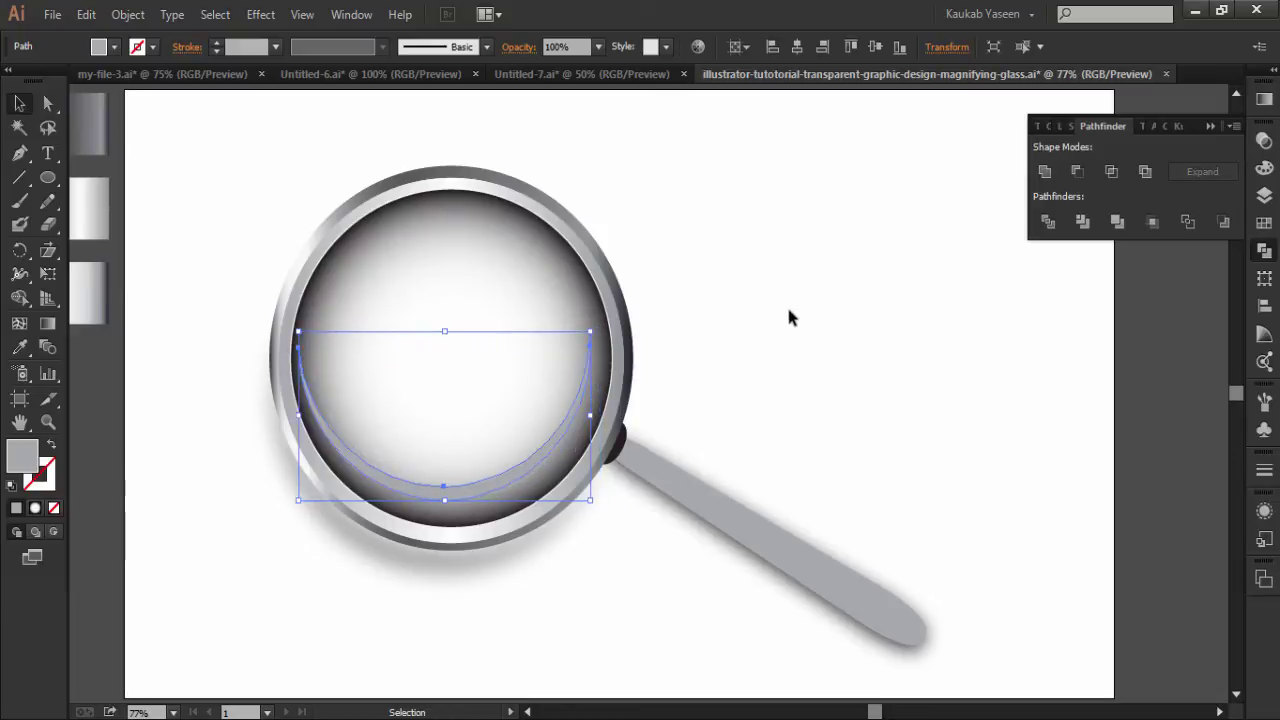
key(Right)
key(Right)
click(720, 368)
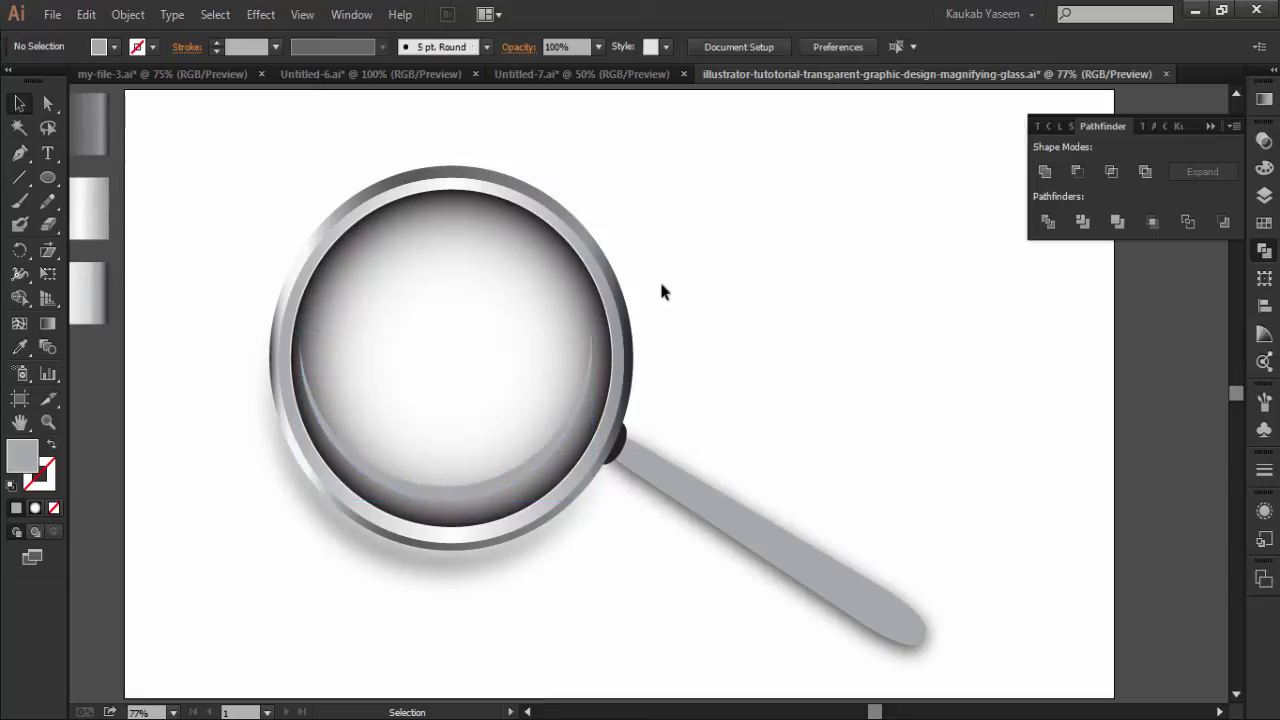
Draw a grey oval over the upper lens and move it to the top of the lens.
click(48, 178)
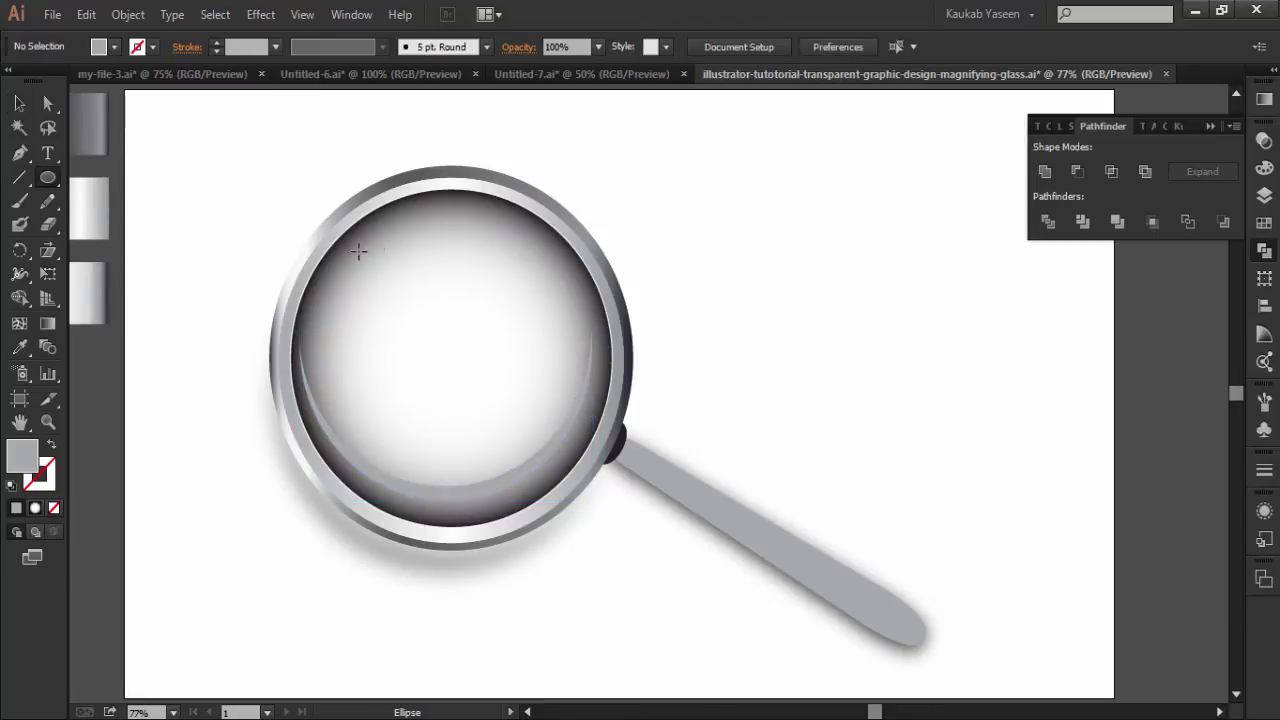
mouse_move(358, 251)
mouse_down()
mouse_move(582, 372)
mouse_move(588, 390)
mouse_up()
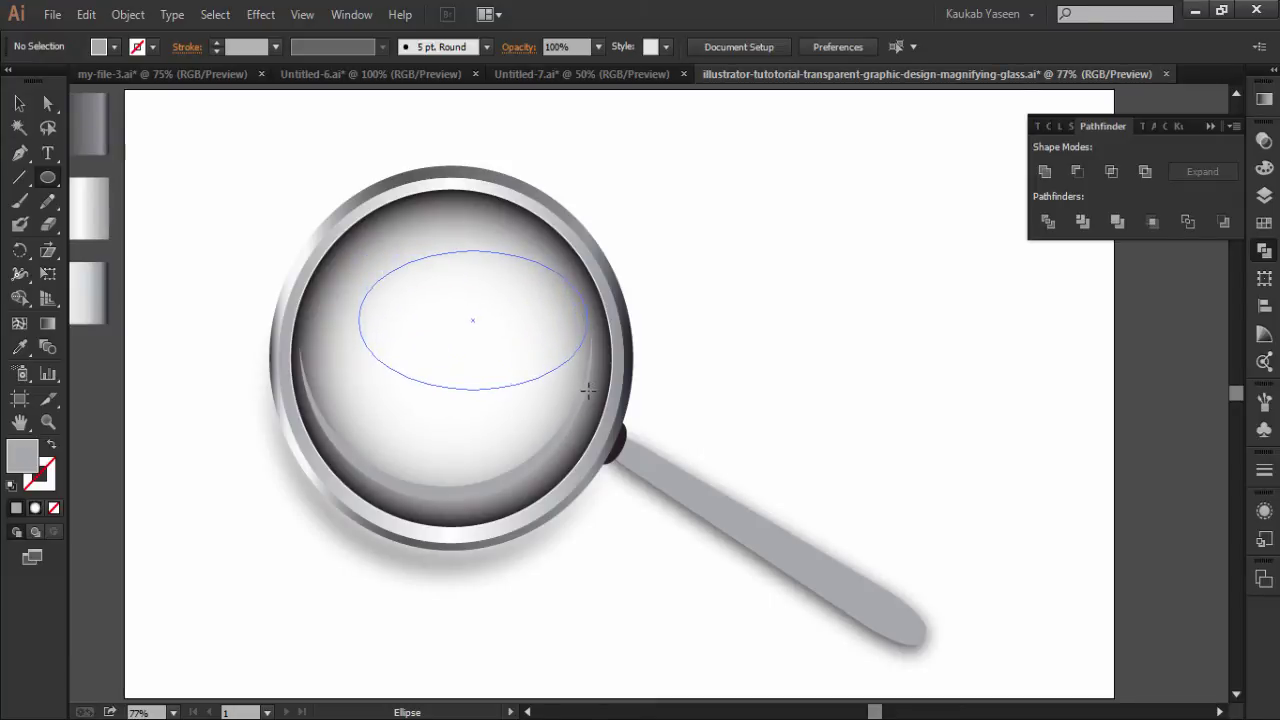
drag(588, 390, 605, 399)
key(v)
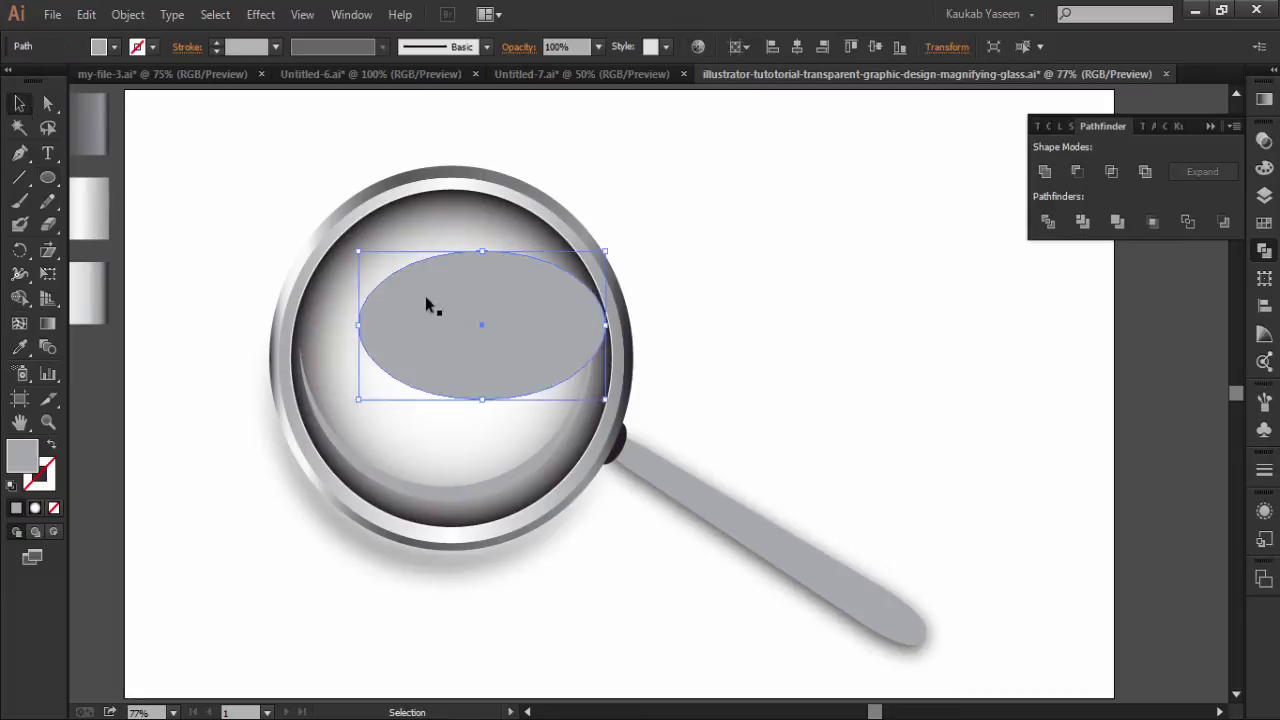
mouse_move(483, 329)
mouse_down()
mouse_move(447, 297)
mouse_move(467, 315)
mouse_up()
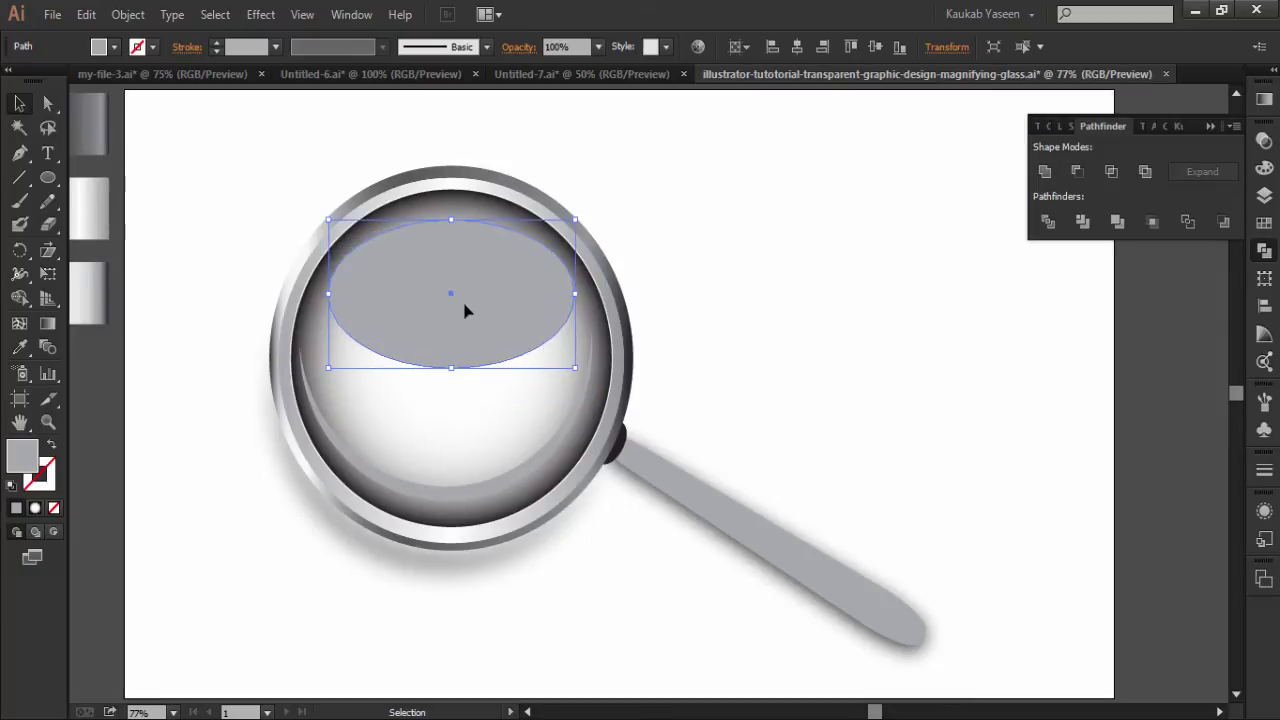
drag(465, 311, 459, 310)
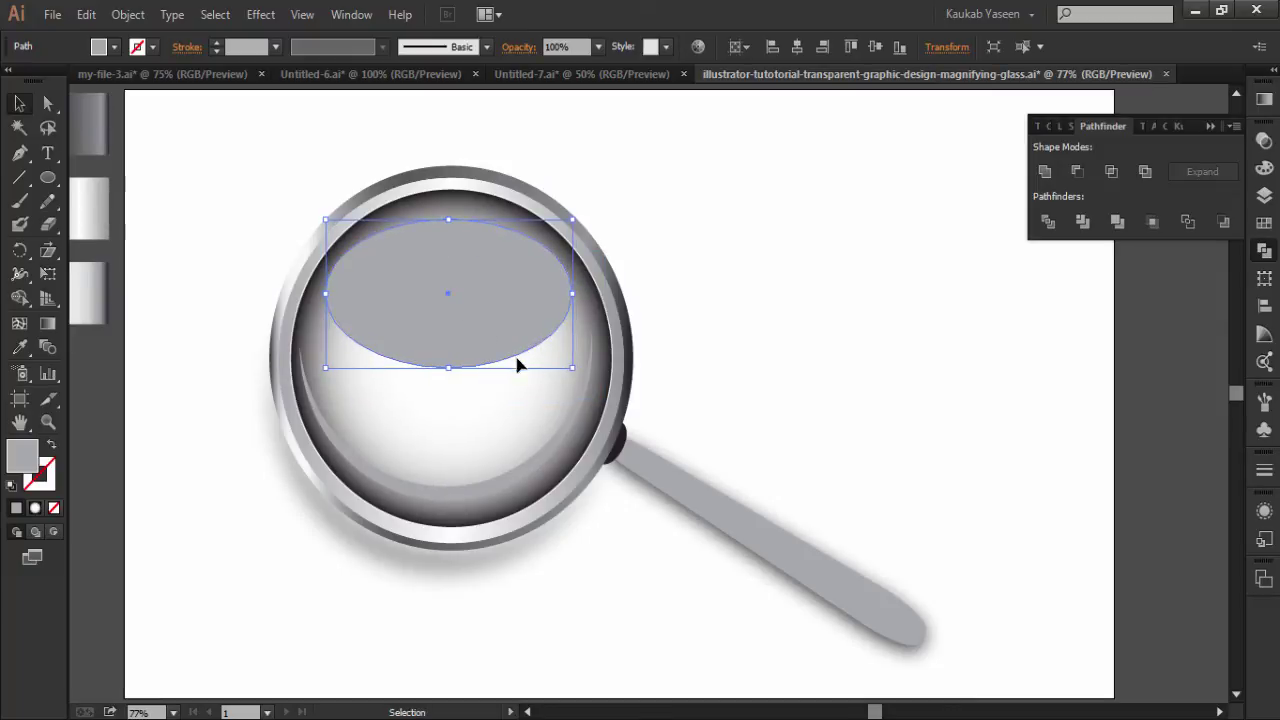
click(737, 285)
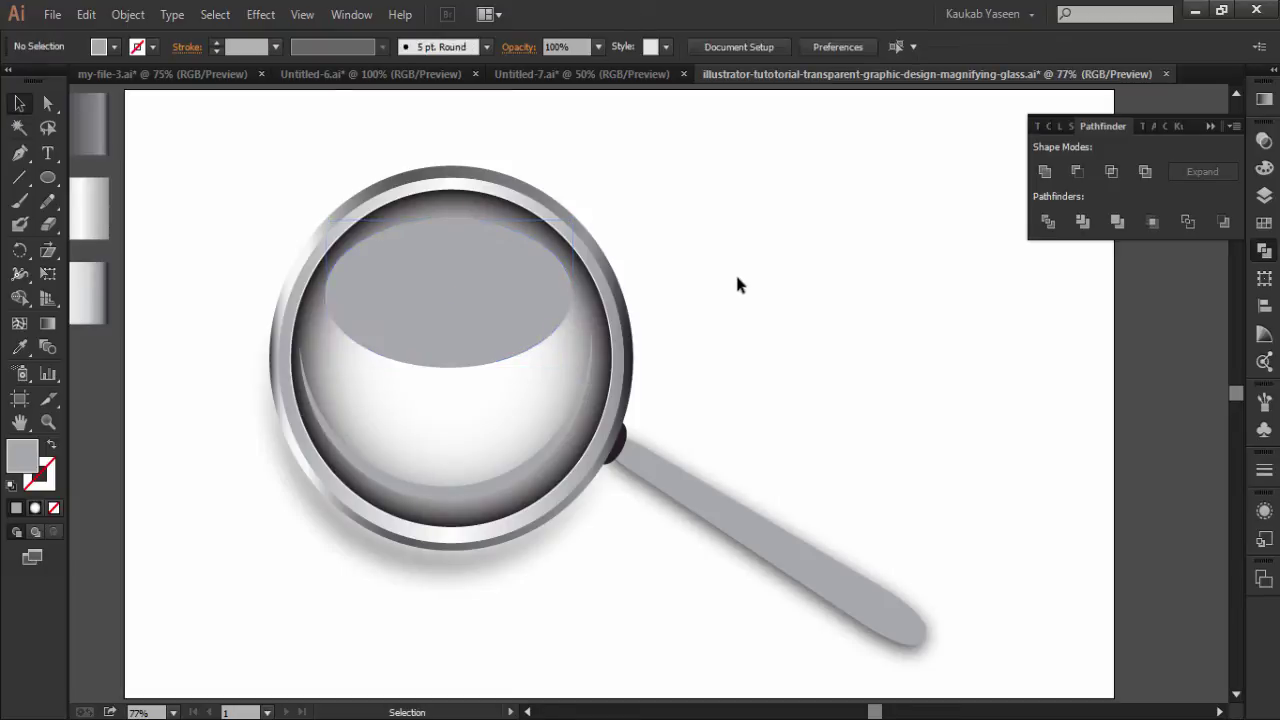
Fine-tune the lower crescent's position and drag a copy of it out to the right.
click(466, 487)
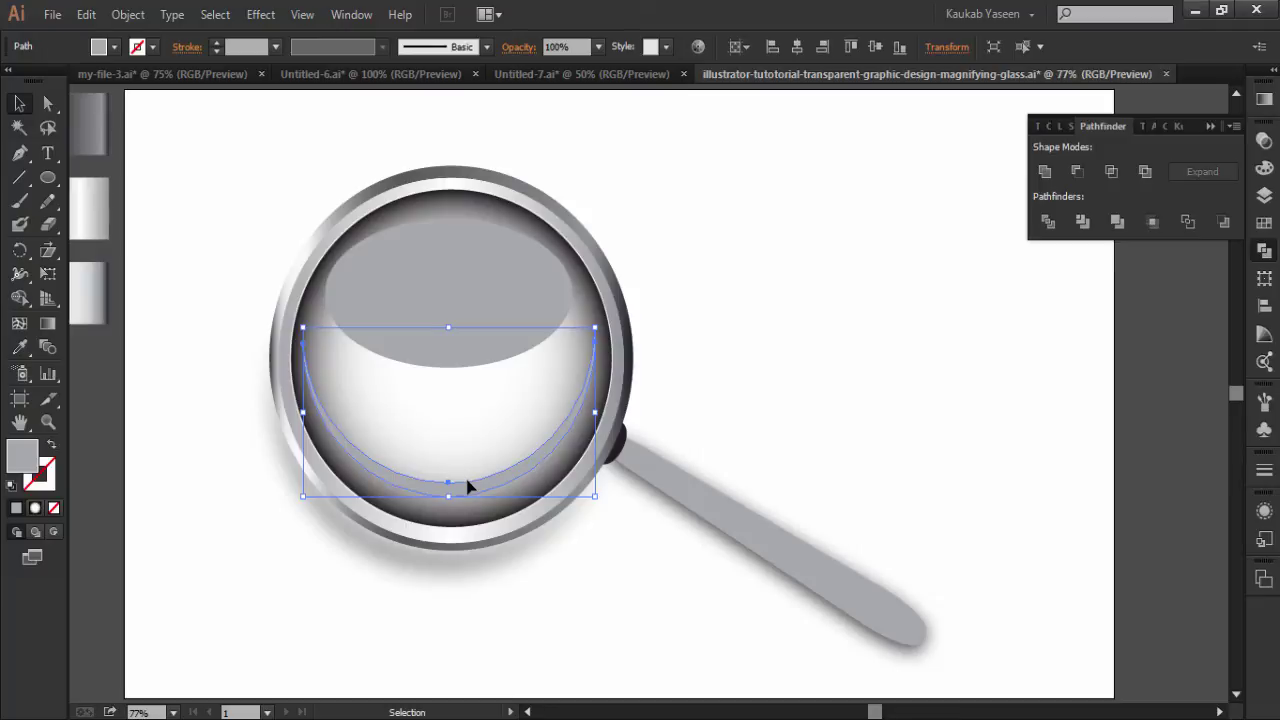
drag(467, 487, 464, 485)
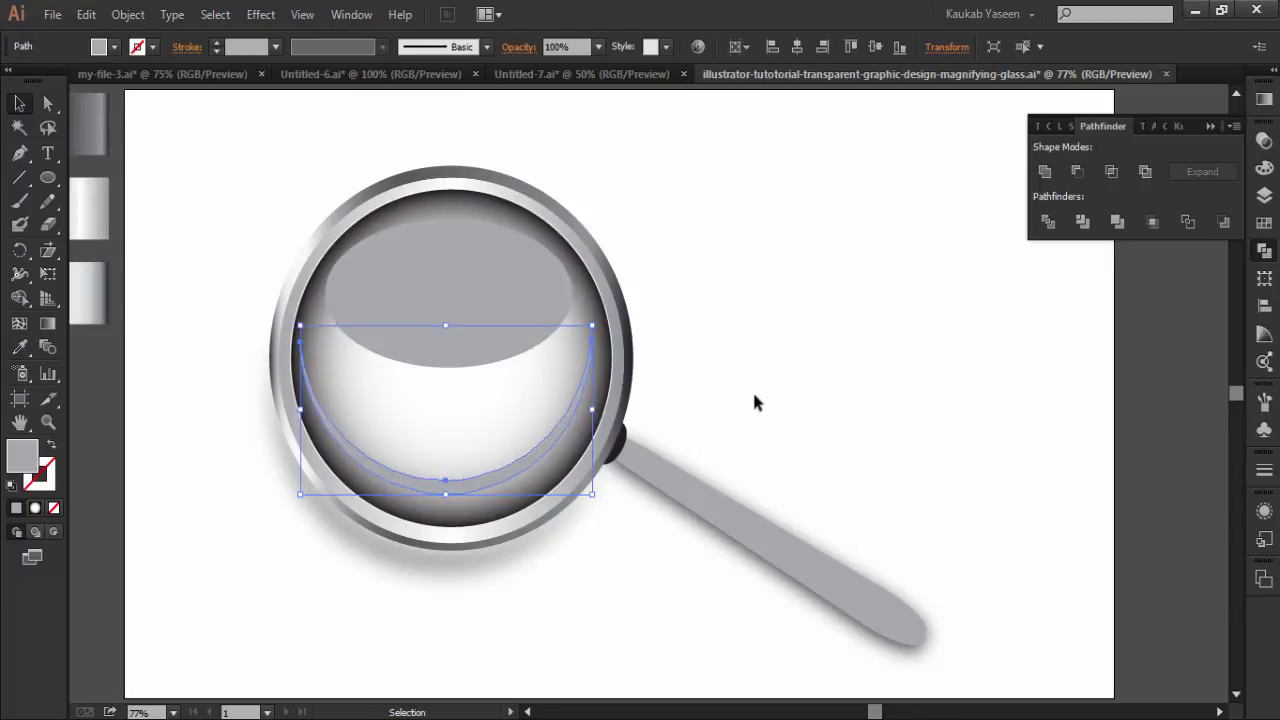
key(Right)
key(Right)
click(755, 396)
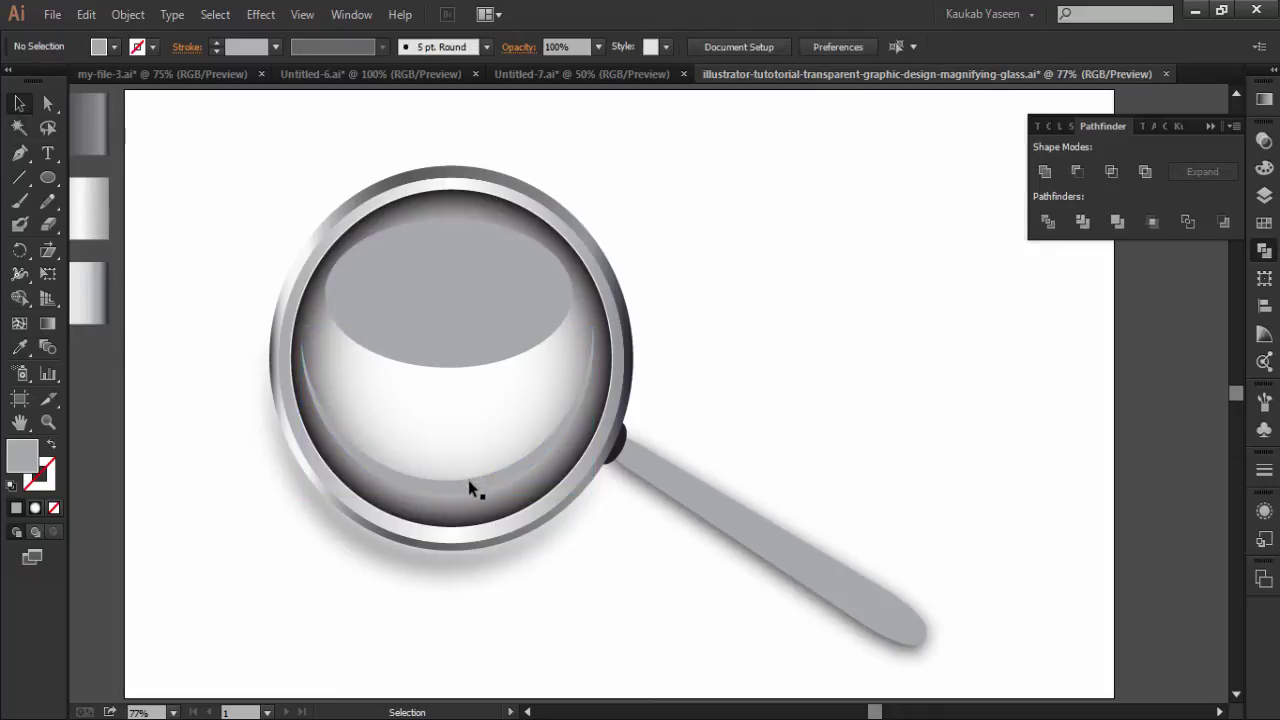
drag(468, 484, 850, 332)
Rotate the crescent copy upright and draw a thin rectangle across its top.
mouse_move(973, 352)
mouse_down()
mouse_move(771, 151)
mouse_move(837, 165)
mouse_up()
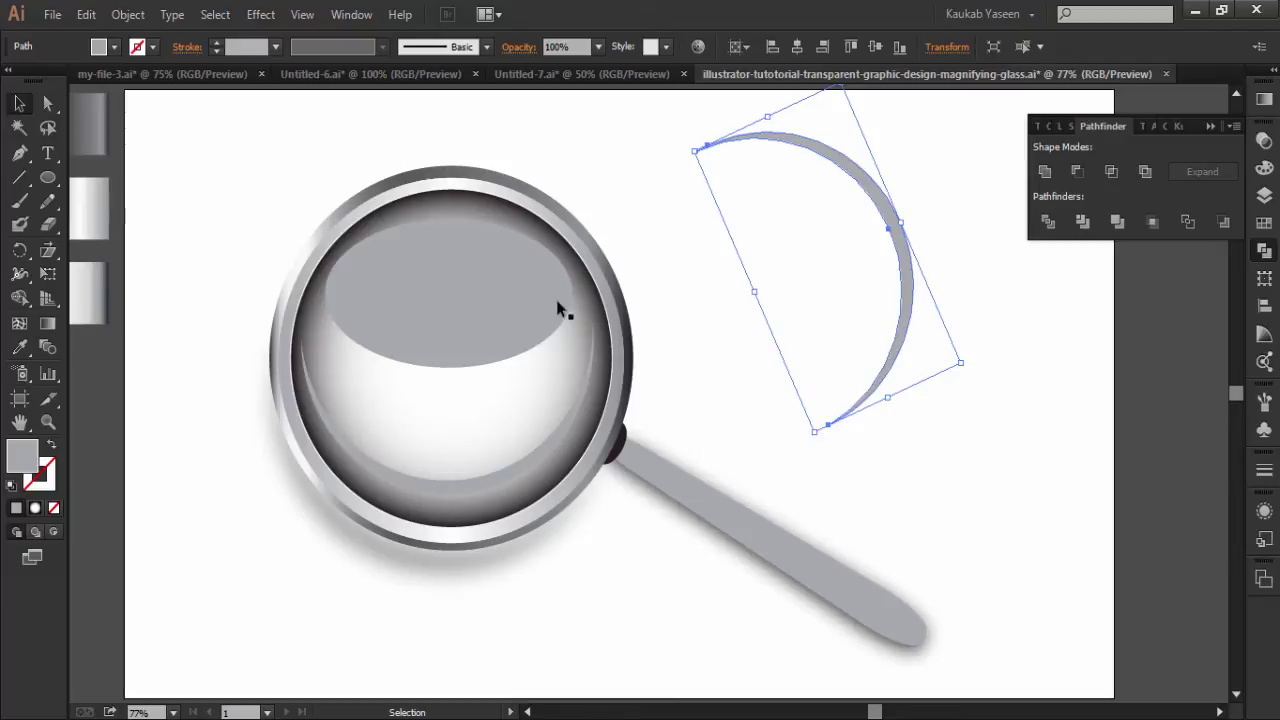
click(942, 245)
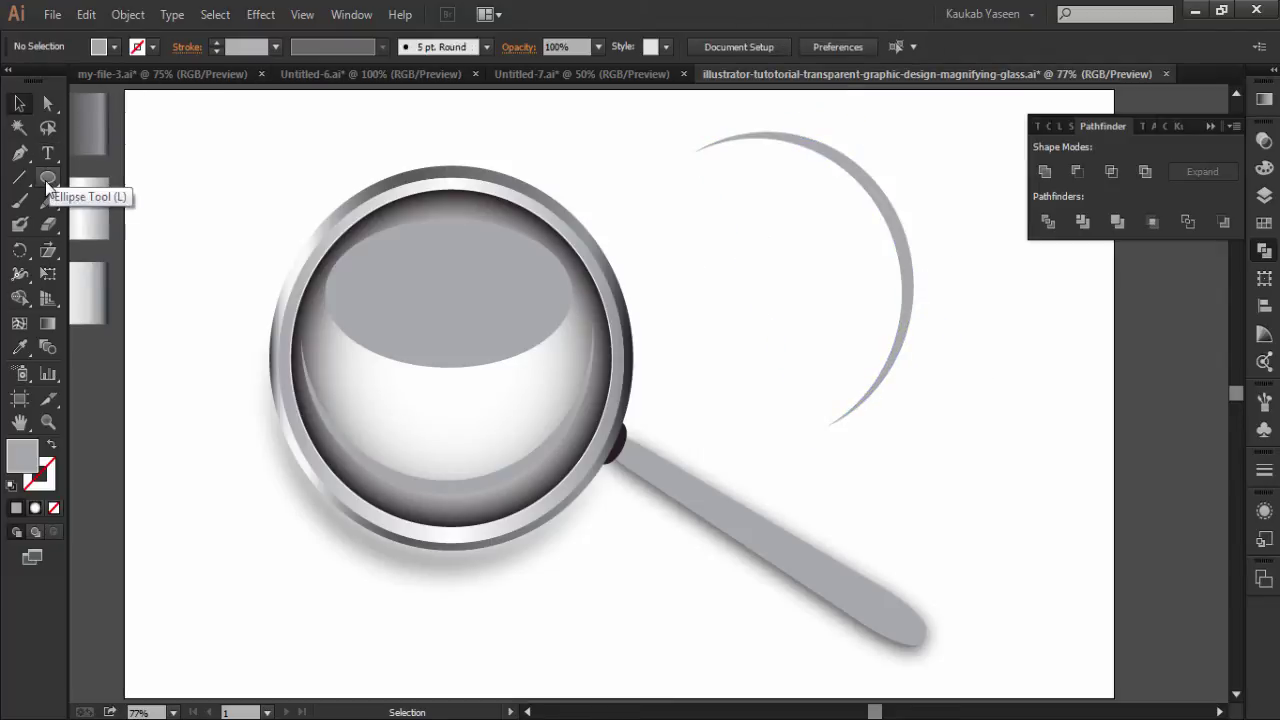
drag(48, 177, 117, 178)
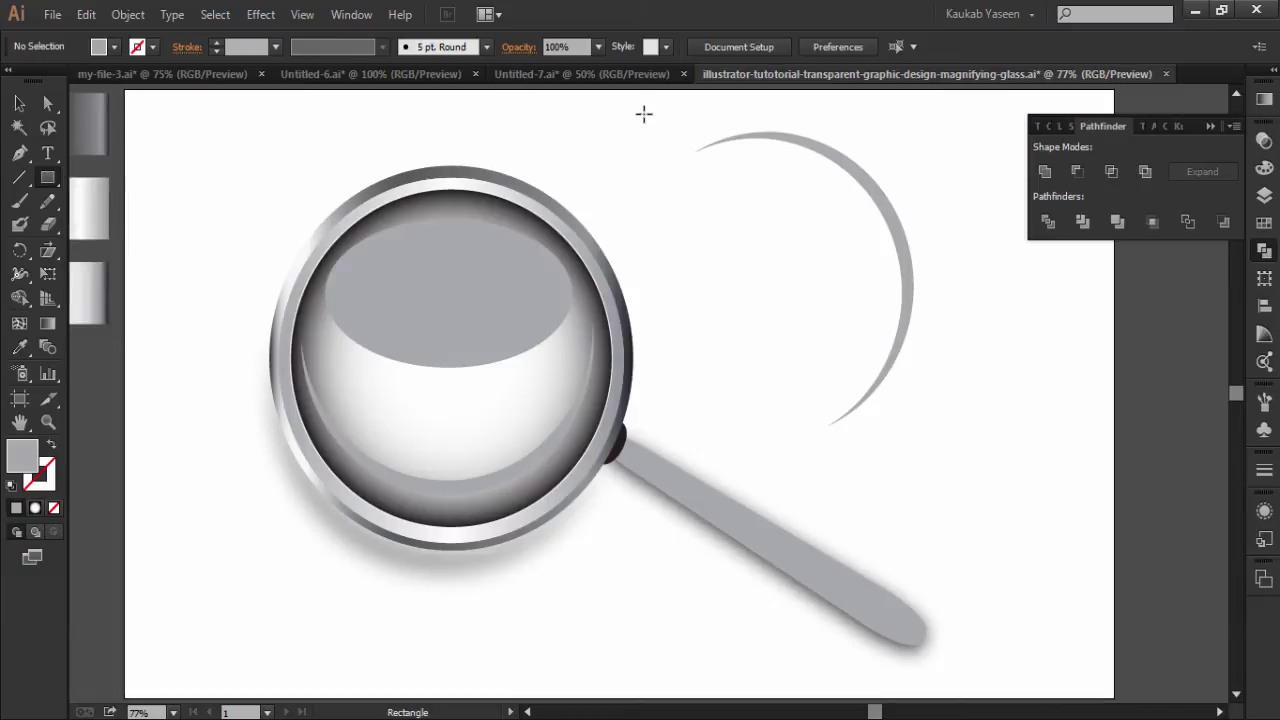
mouse_move(643, 115)
mouse_down()
mouse_move(835, 143)
mouse_move(934, 225)
mouse_up()
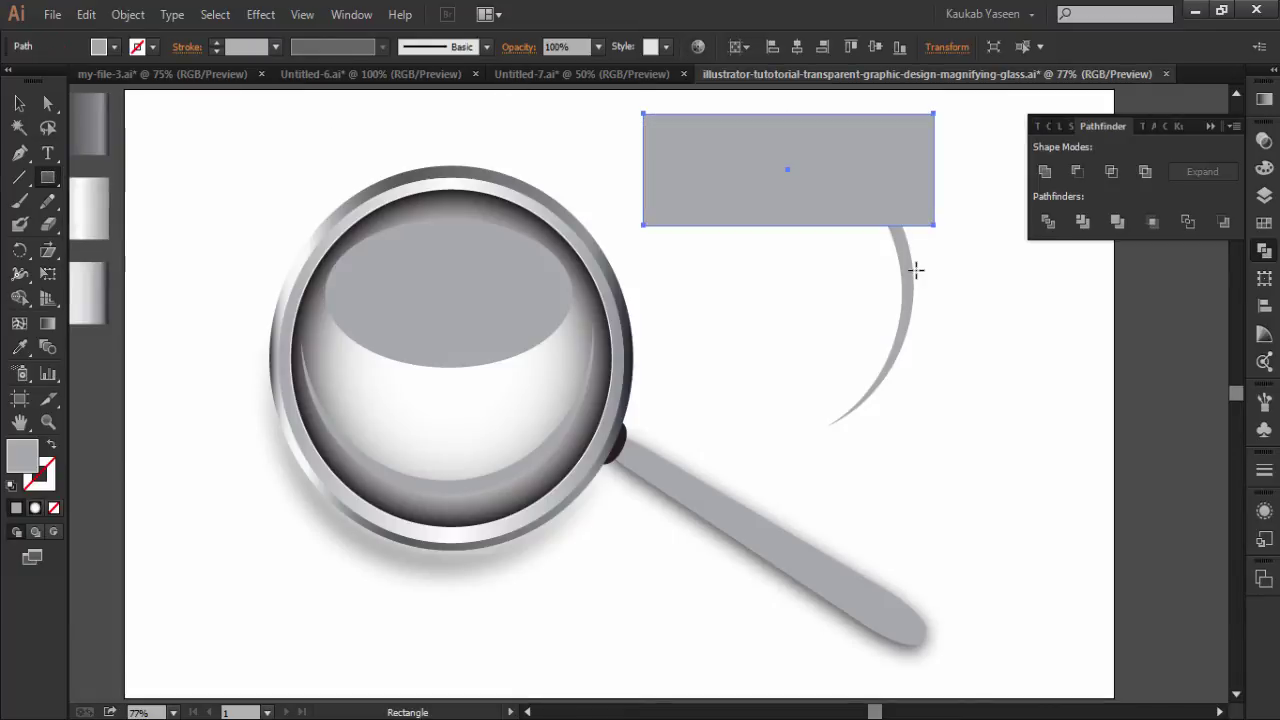
Trim the top off the crescent copy with Pathfinder Minus Front using the rectangle.
click(19, 103)
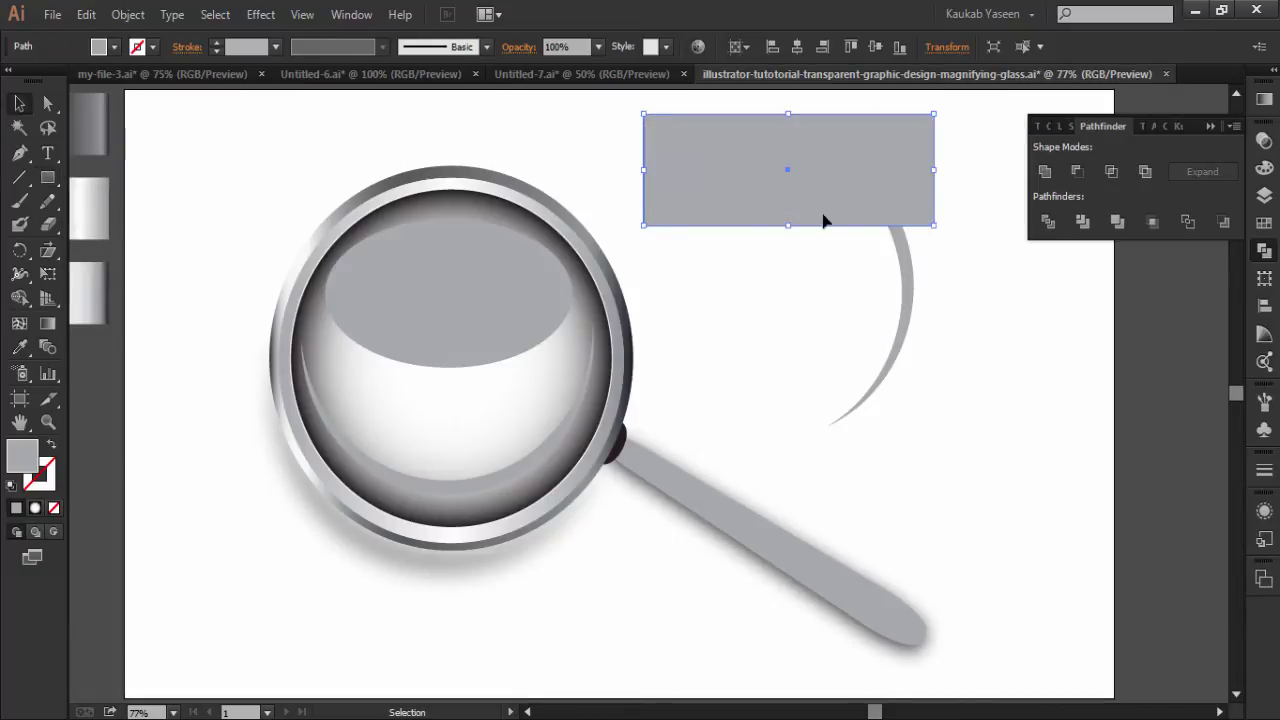
shift+click(910, 300)
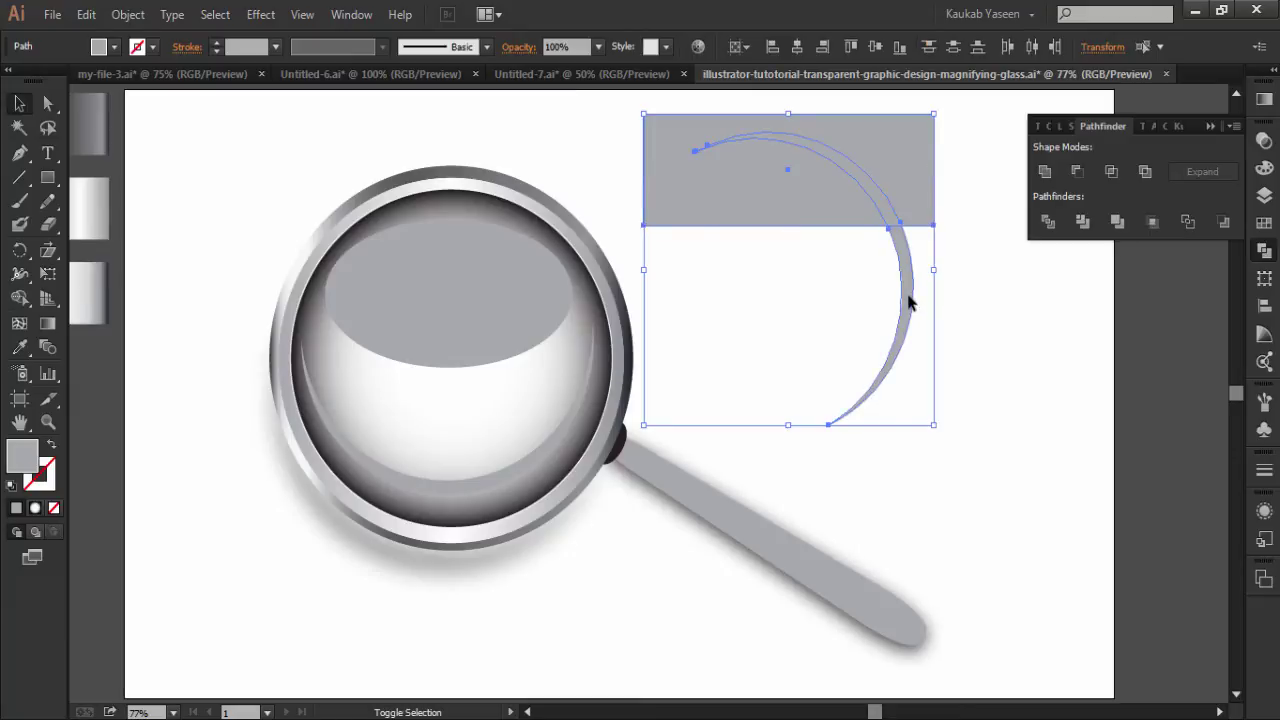
click(1077, 172)
click(987, 290)
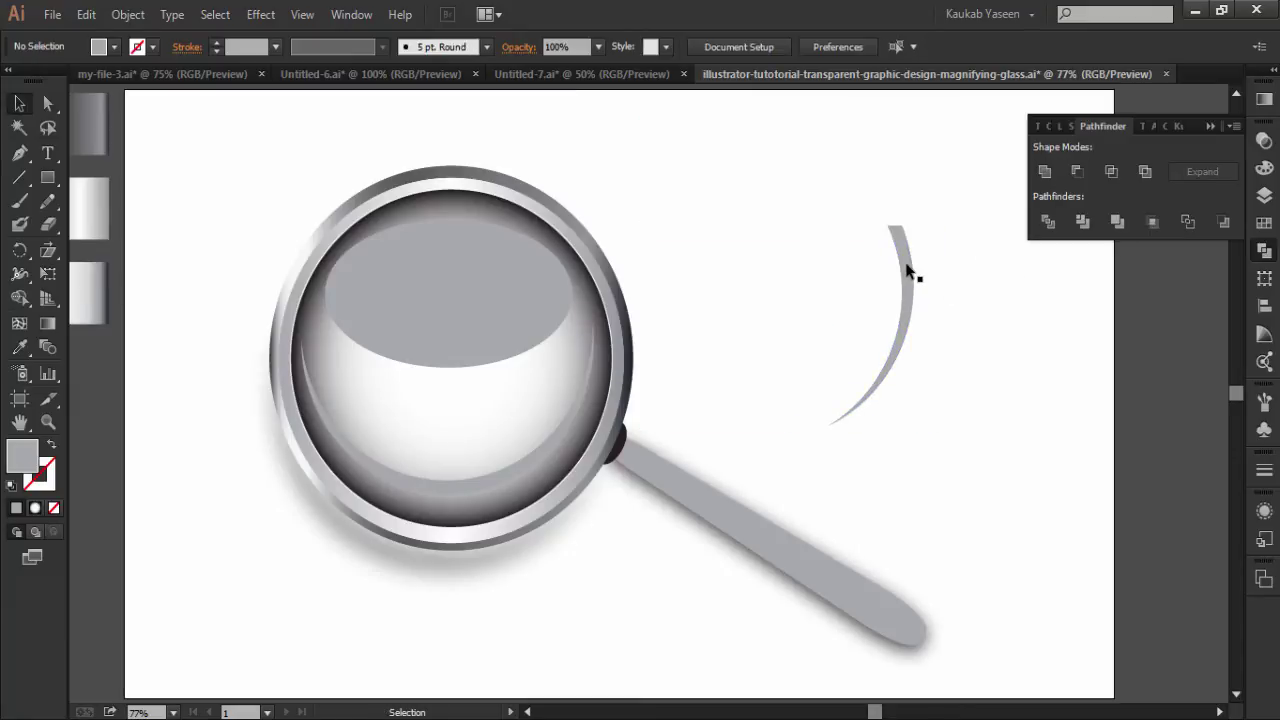
click(909, 271)
Rotate and move the trimmed crescent onto the lens's upper-right rim.
drag(925, 434, 944, 330)
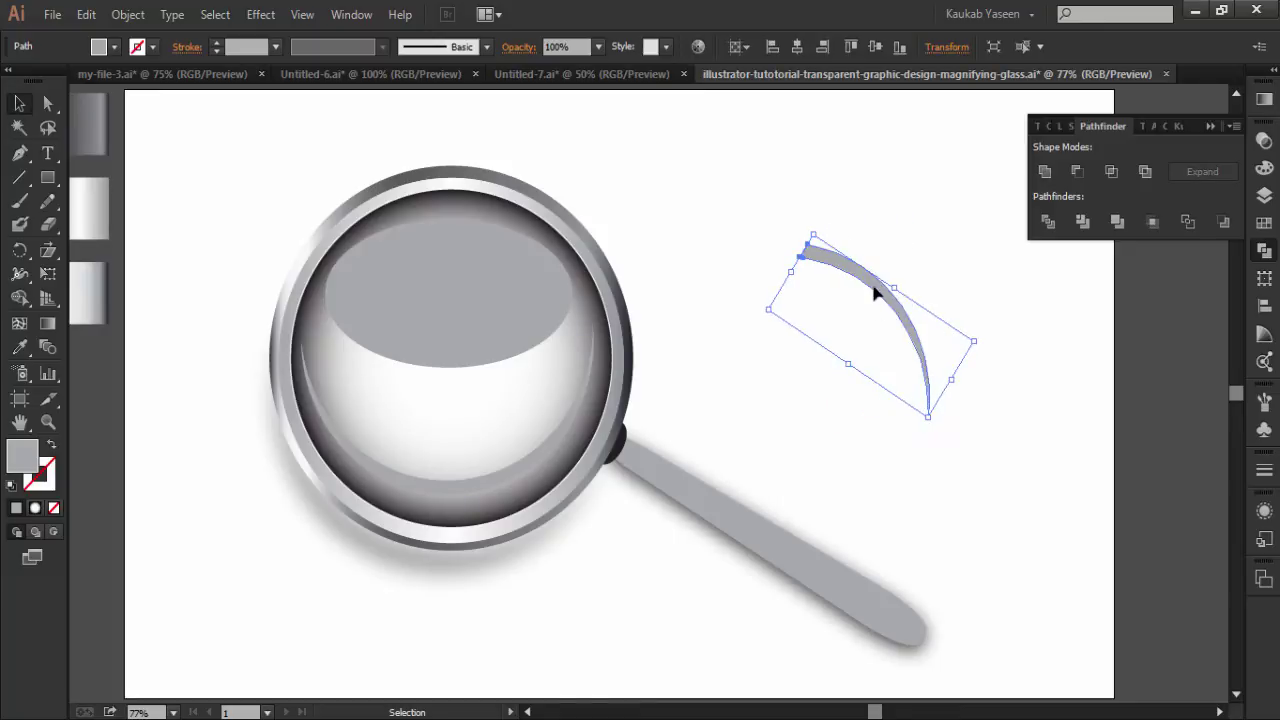
drag(875, 292, 524, 261)
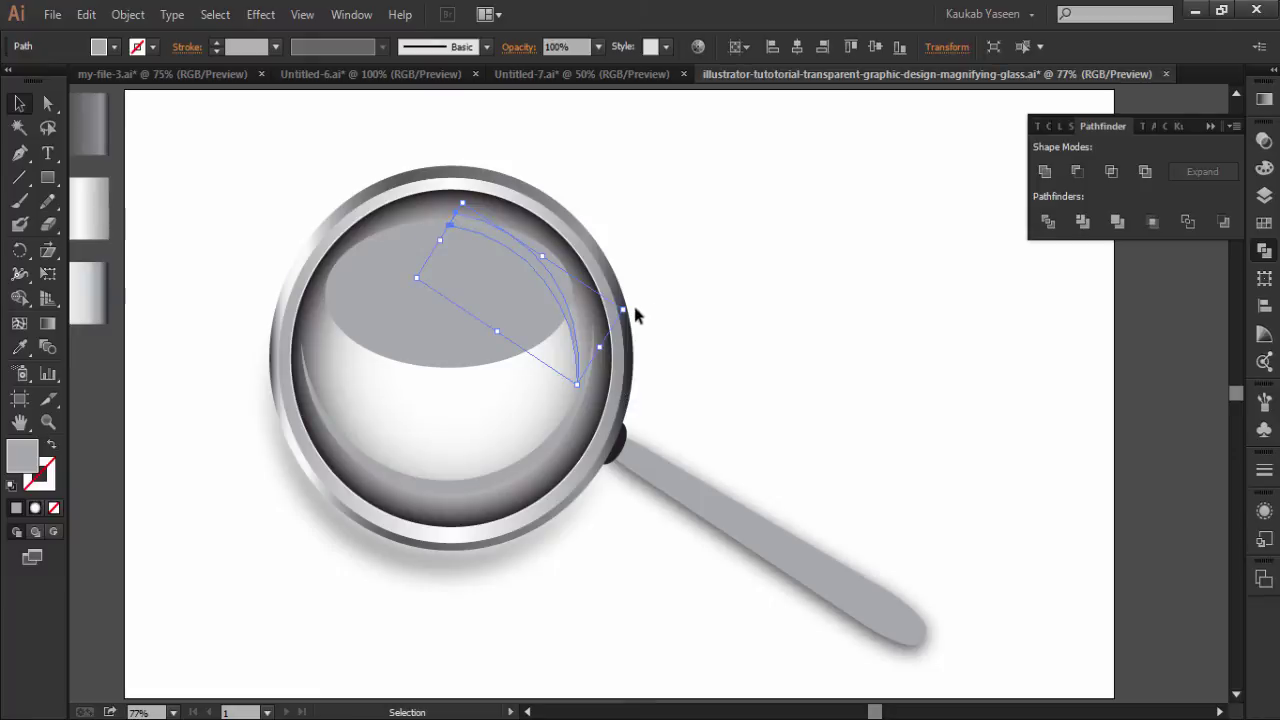
drag(633, 309, 632, 266)
drag(531, 270, 530, 278)
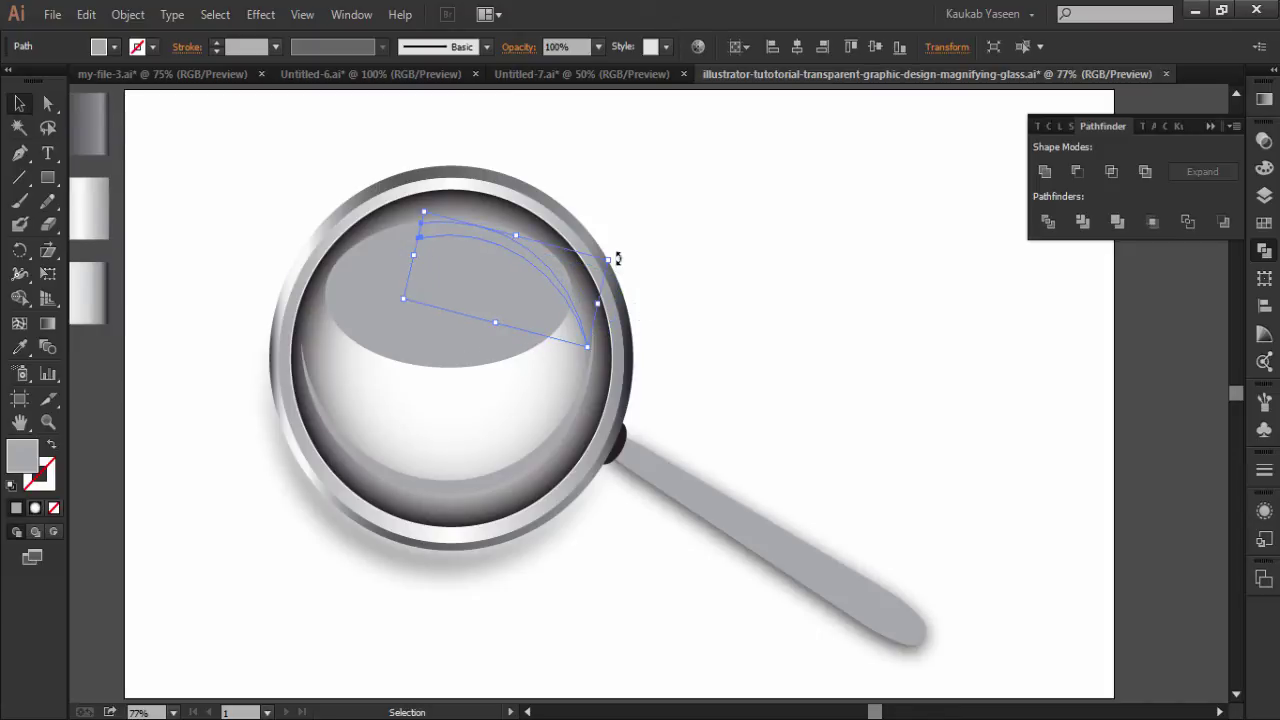
drag(617, 258, 617, 251)
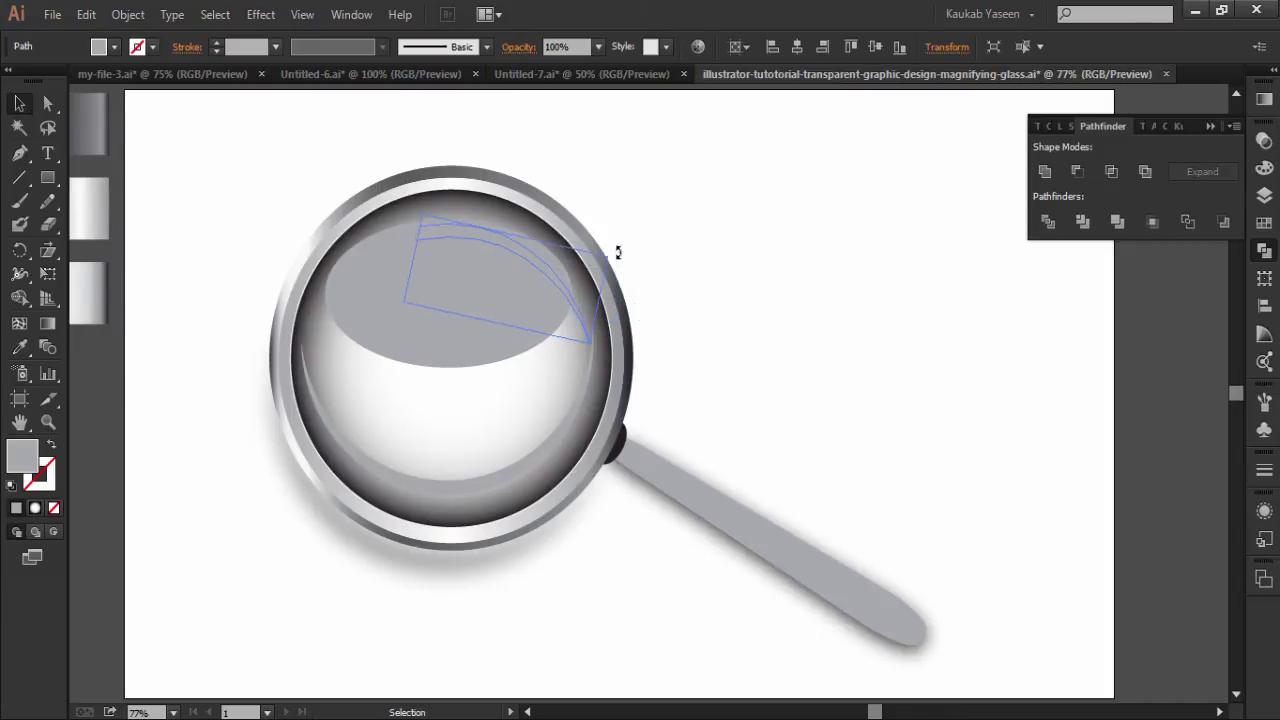
Rotate the lower U-shaped lens highlight slightly clockwise.
click(497, 466)
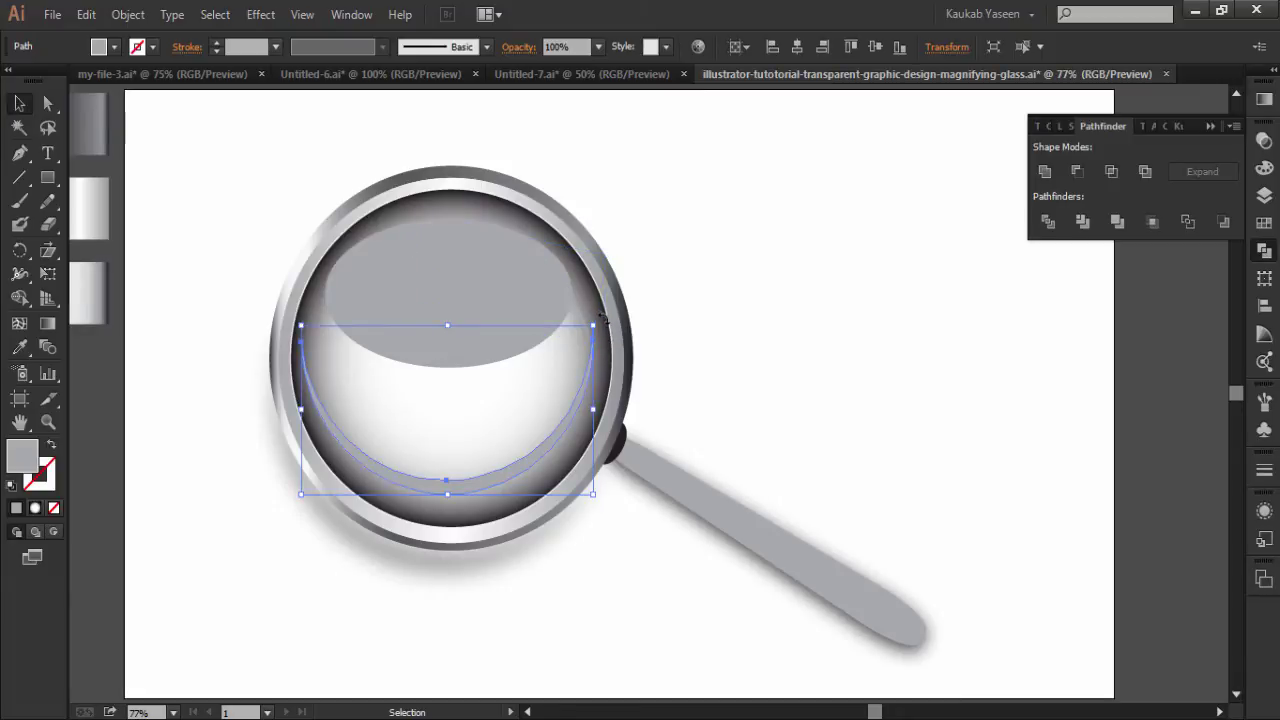
drag(601, 318, 615, 352)
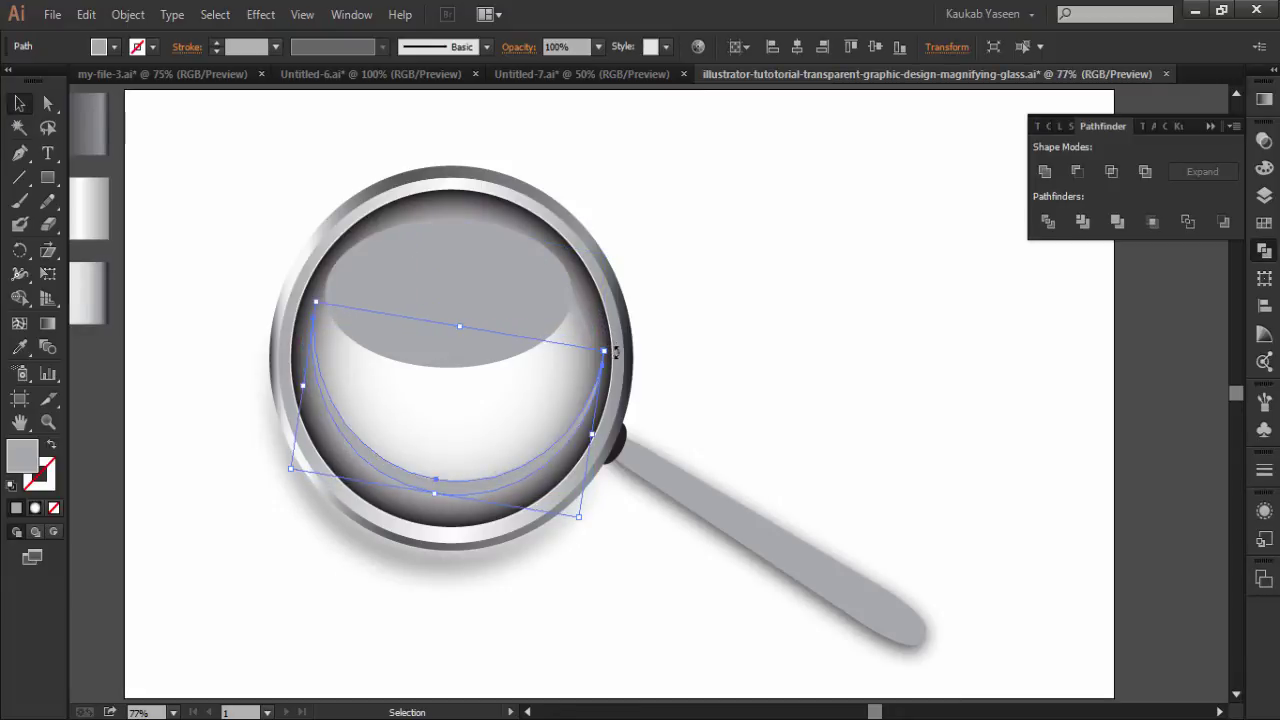
click(702, 357)
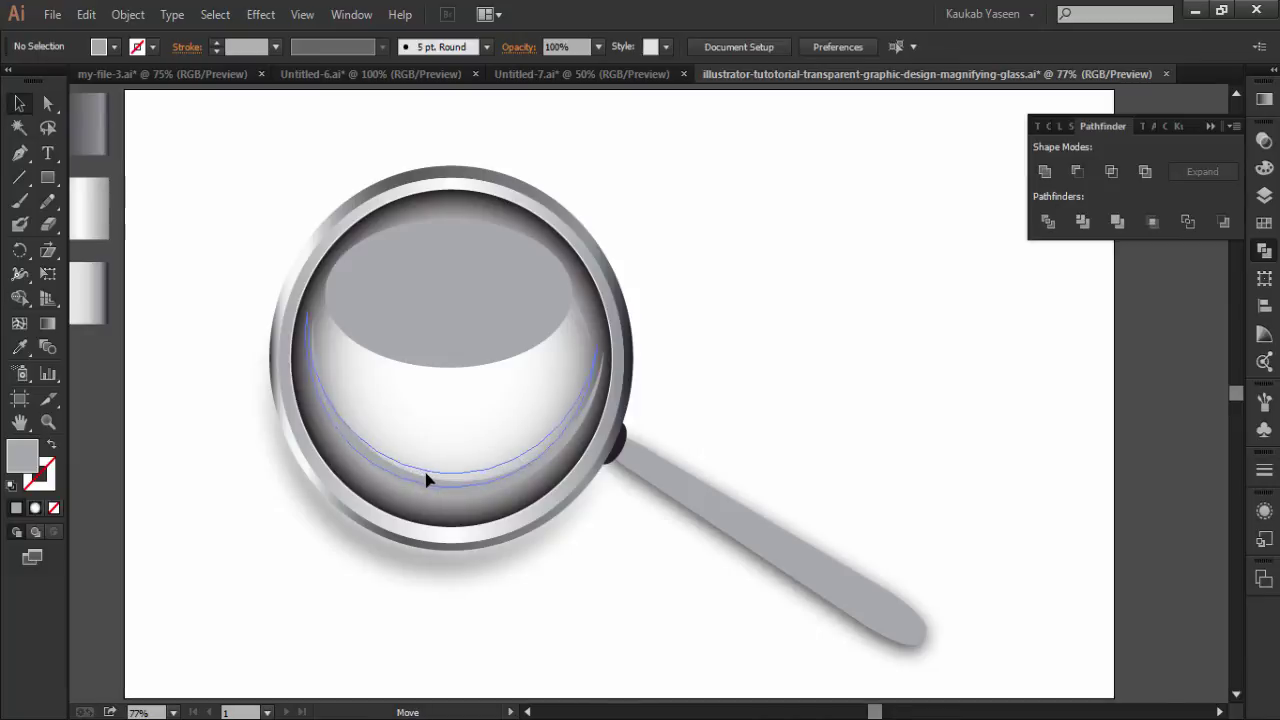
click(429, 480)
click(697, 352)
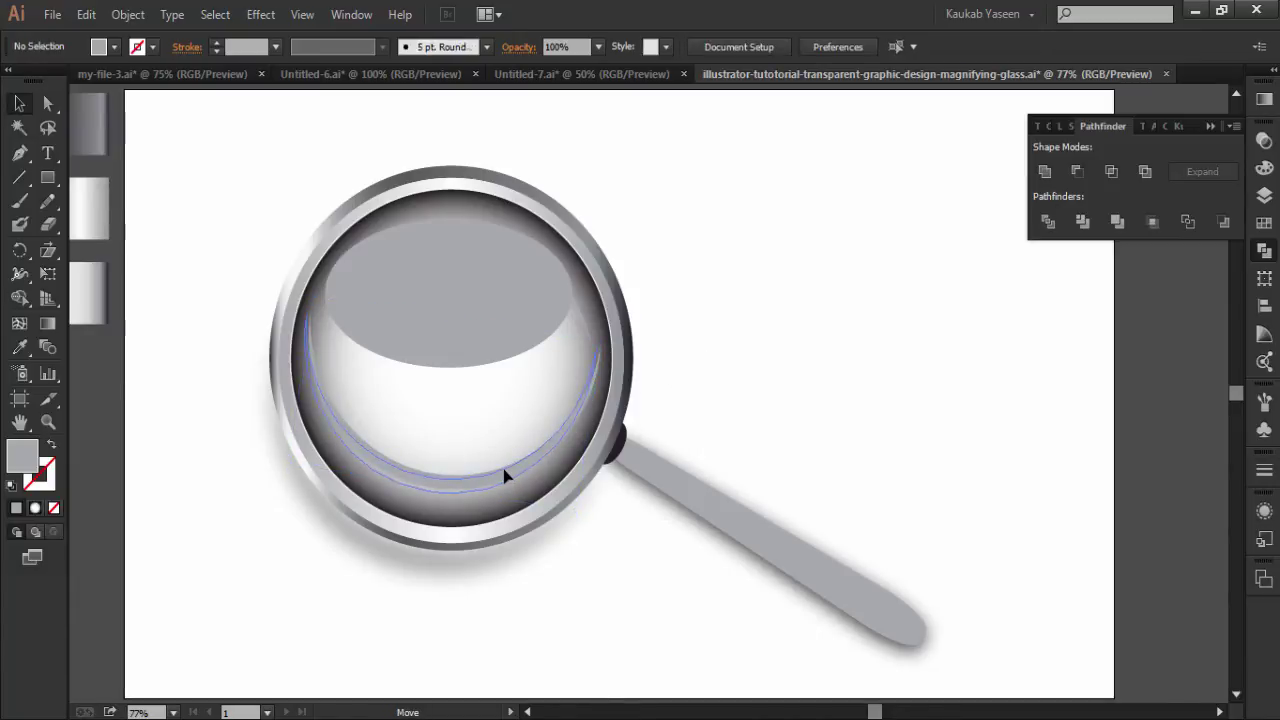
Shift the upper arc highlight up against the rim and select the top grey ellipse.
click(503, 474)
click(736, 359)
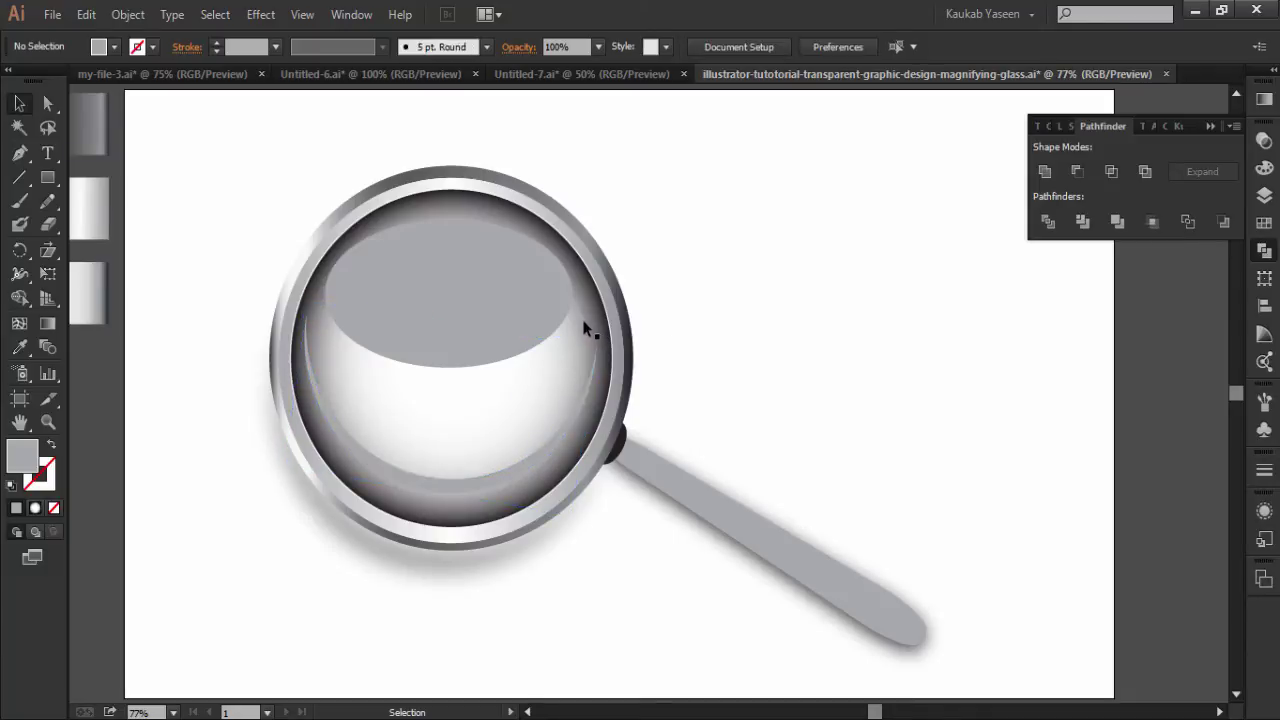
click(585, 327)
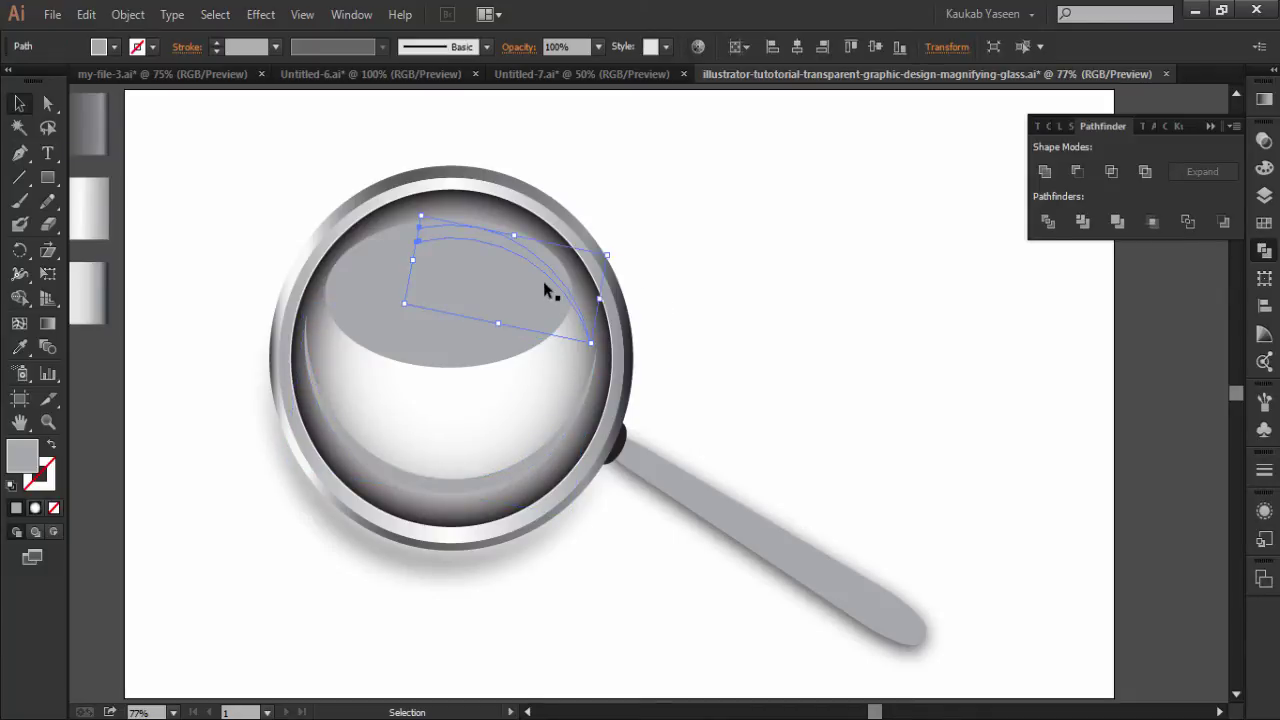
drag(551, 285, 555, 284)
drag(557, 287, 563, 283)
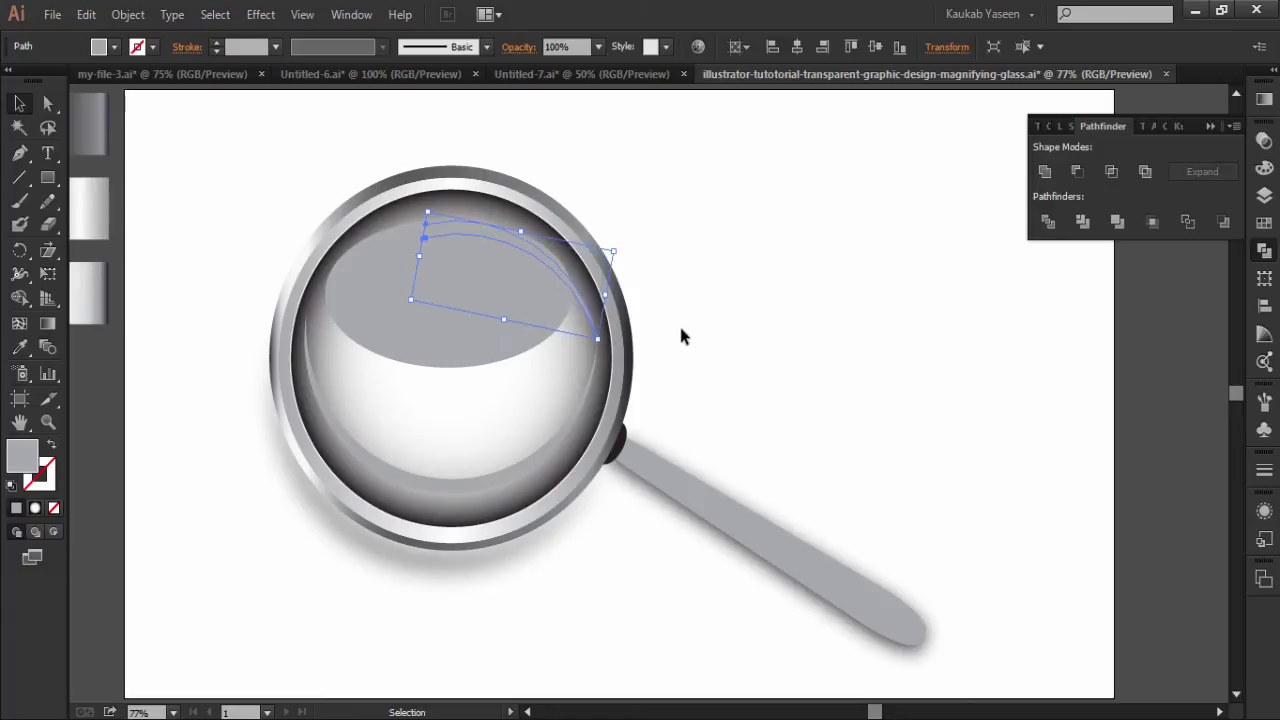
click(681, 336)
click(449, 345)
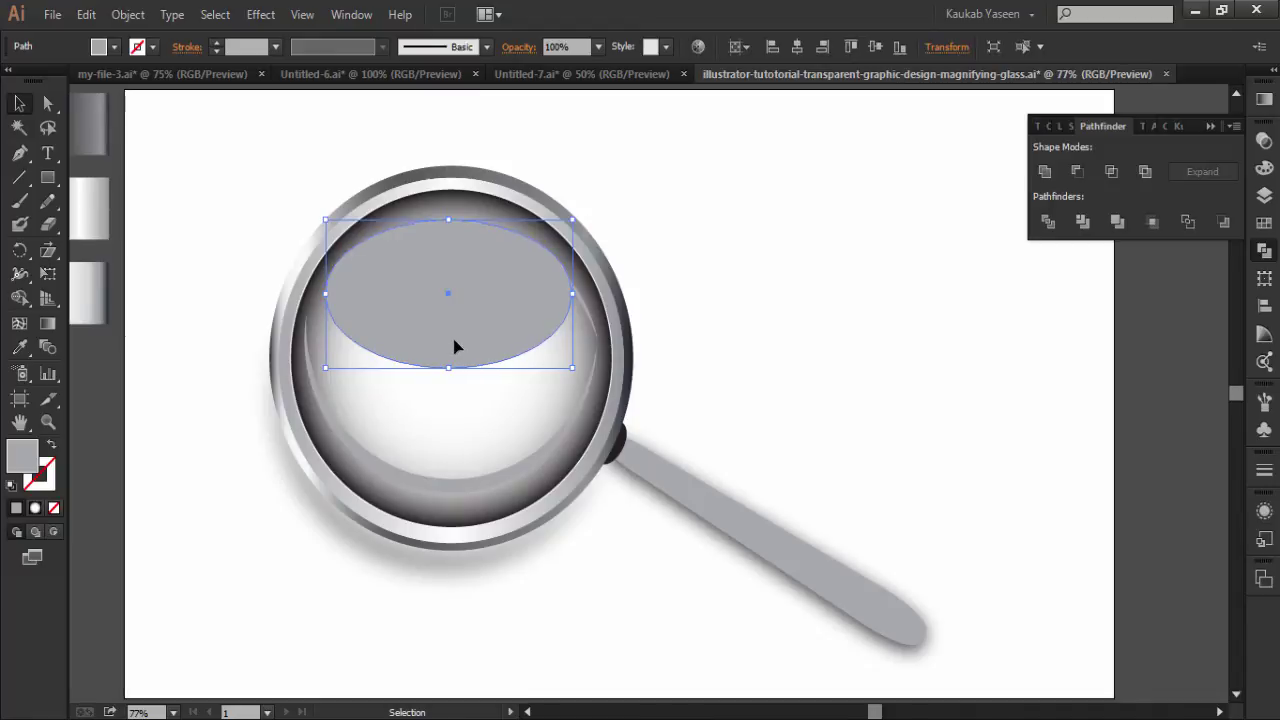
Give the top ellipse a linear white gradient fading to 0% opacity, midpoint at 50%.
click(1264, 100)
click(1036, 120)
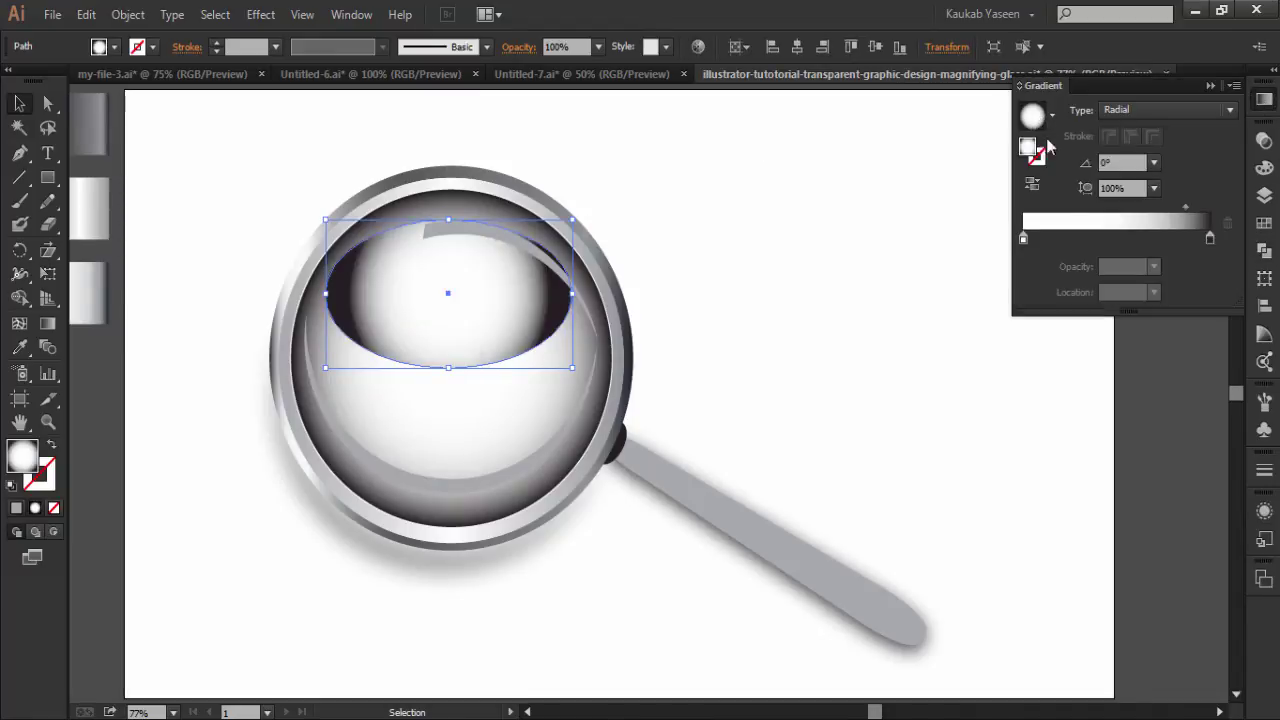
double_click(1211, 237)
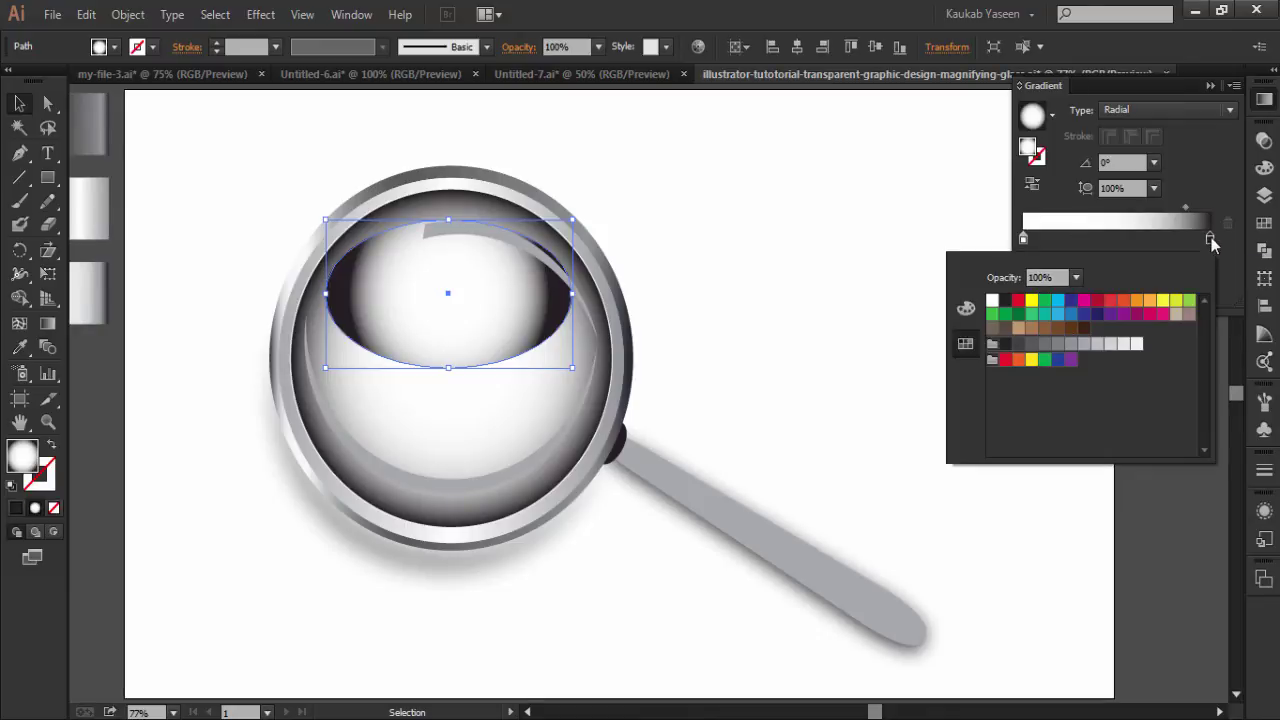
click(992, 300)
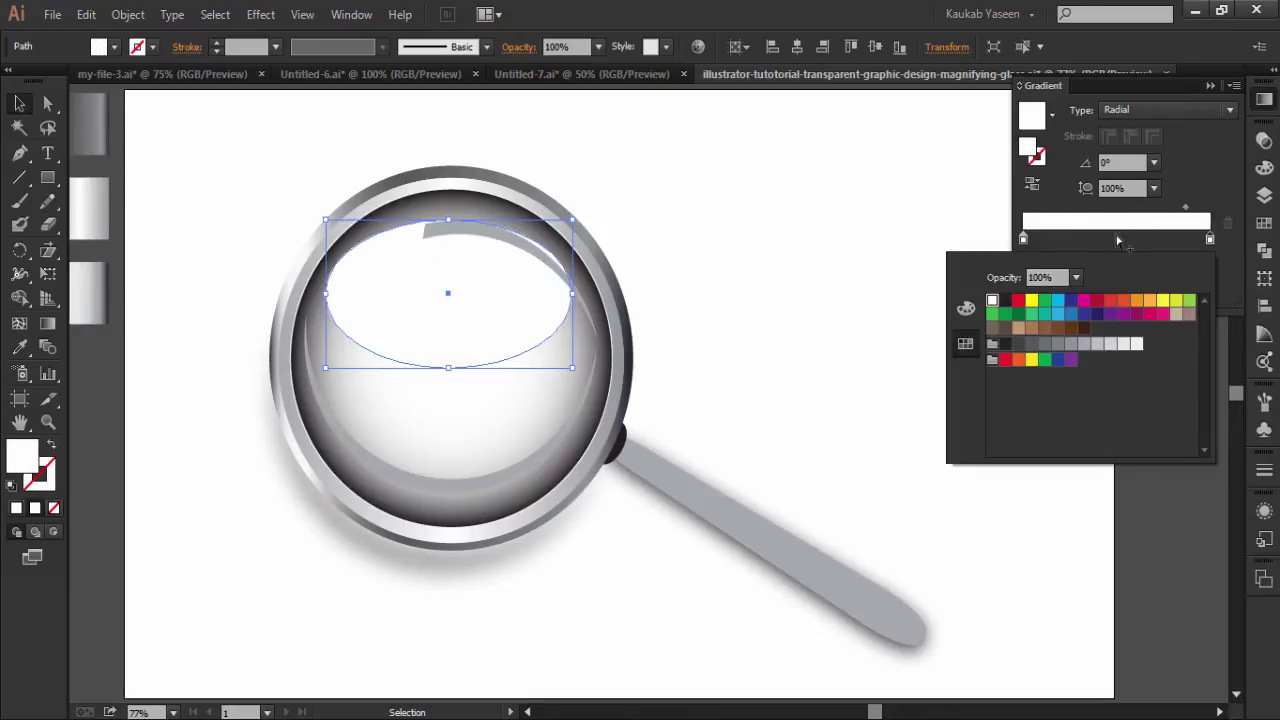
click(1146, 116)
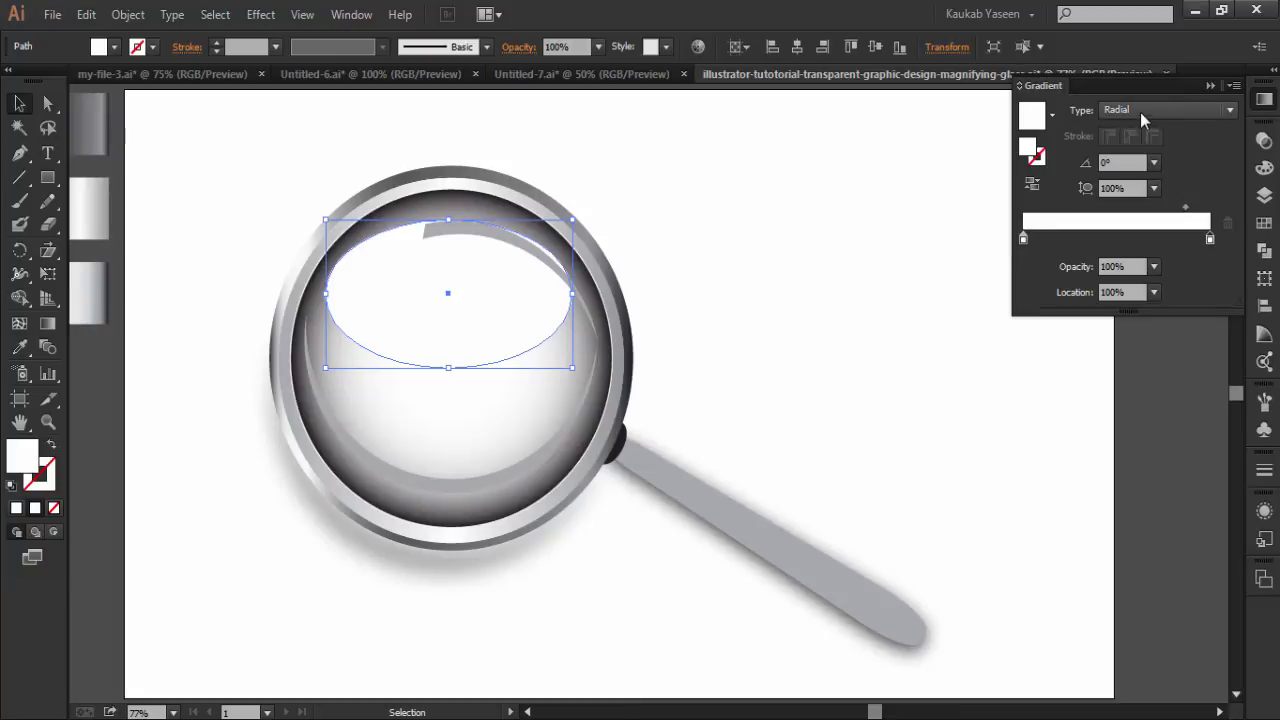
click(1140, 112)
click(1136, 138)
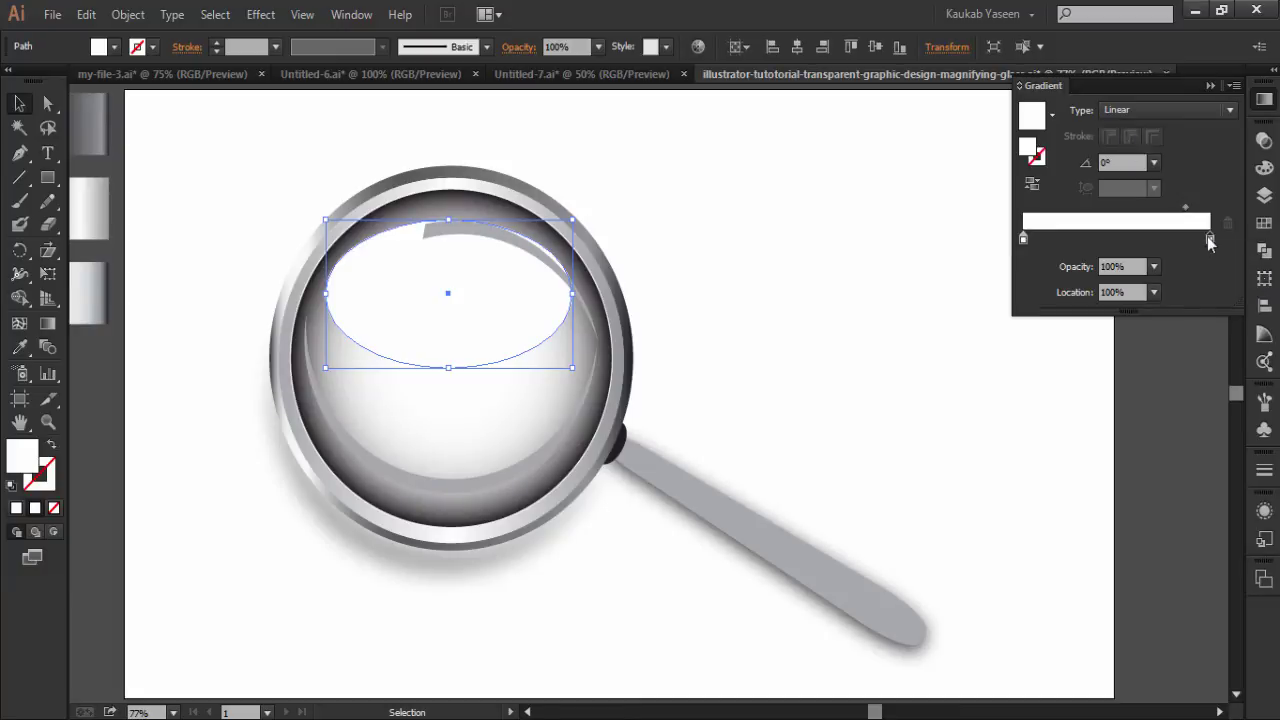
click(1154, 268)
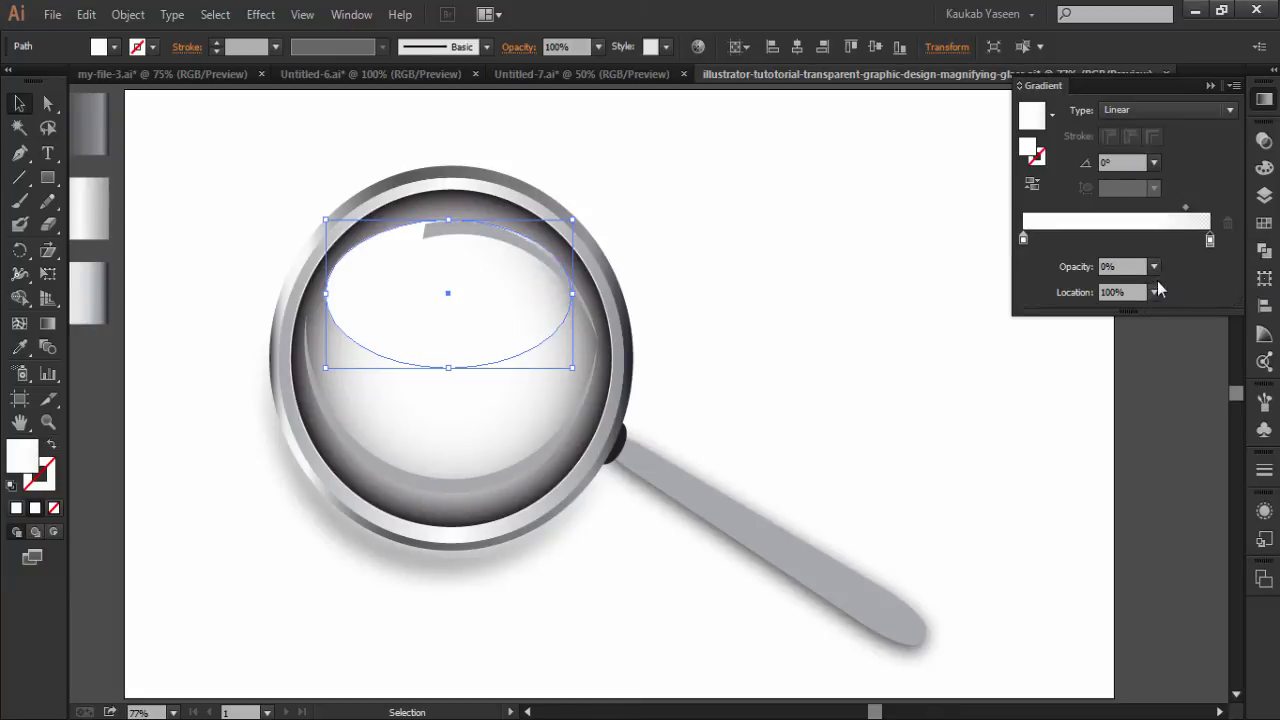
drag(1185, 212, 1116, 220)
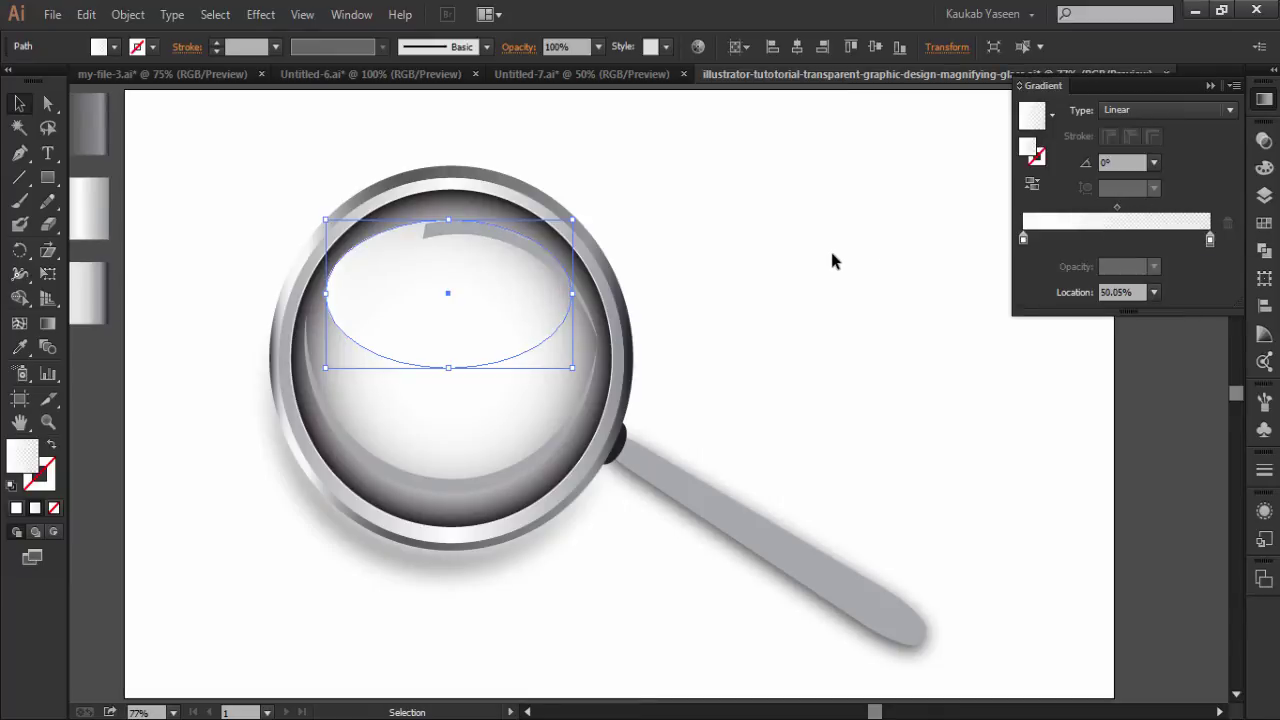
click(832, 253)
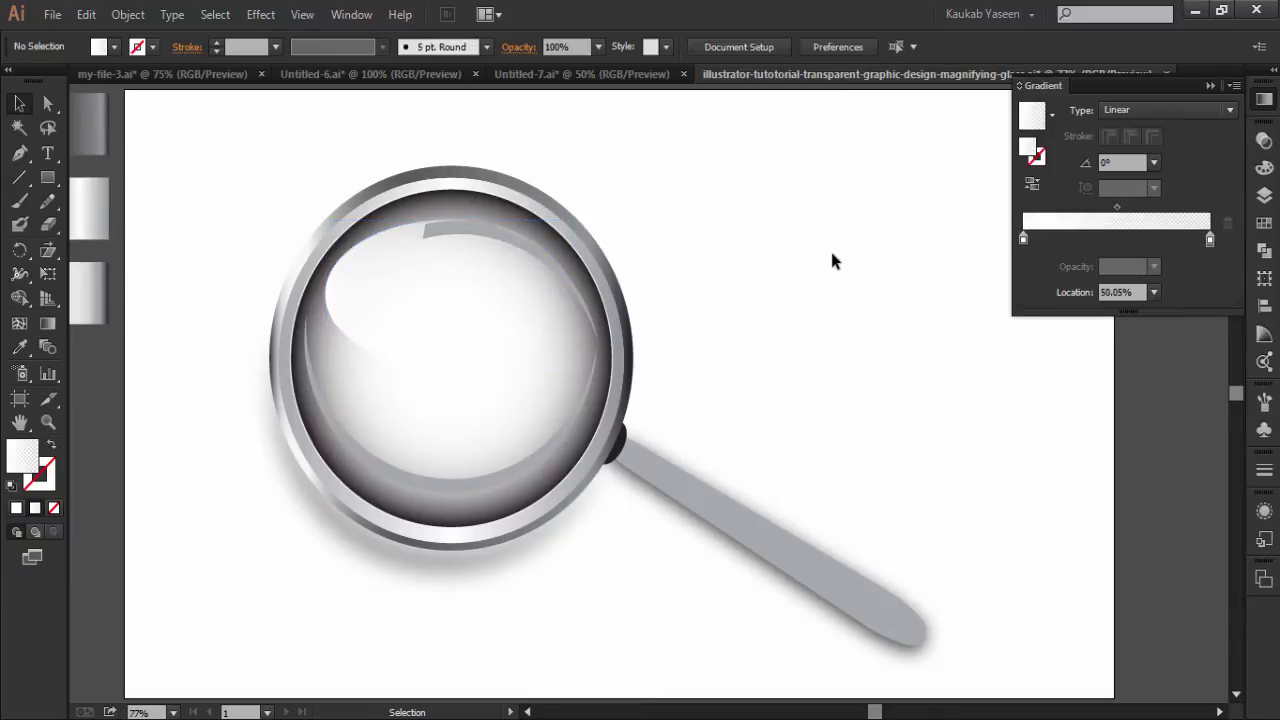
click(1212, 85)
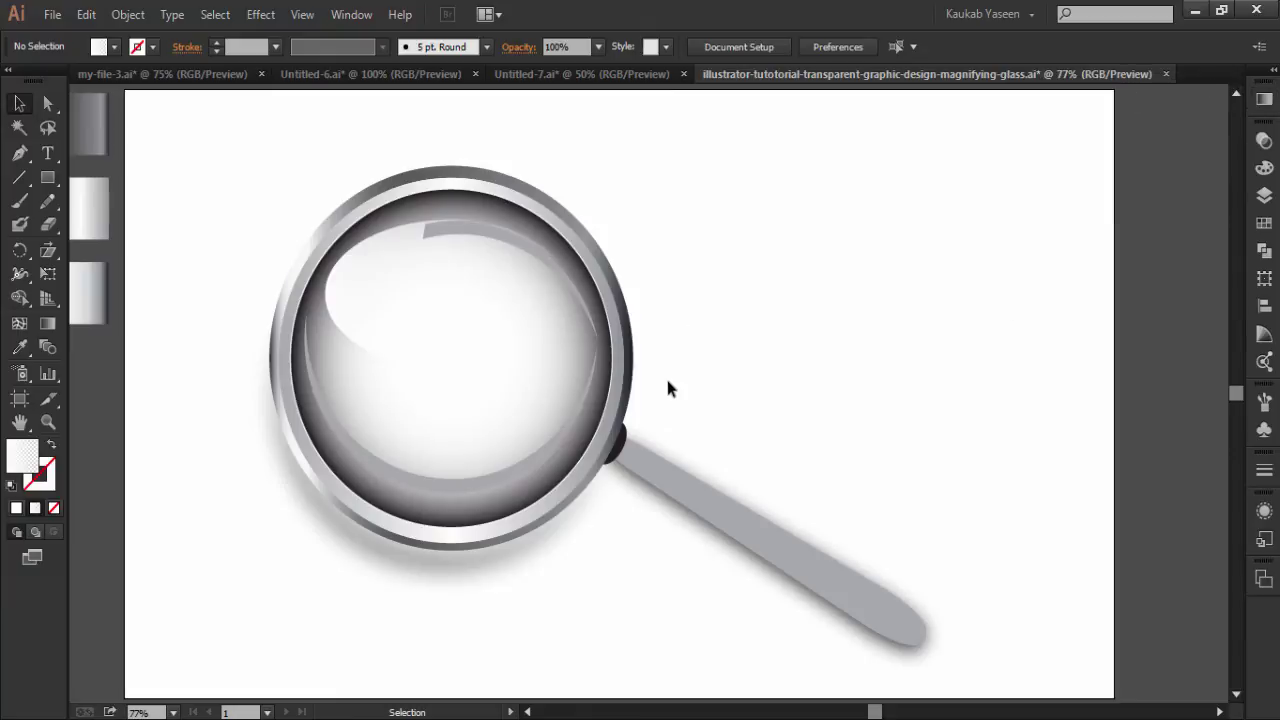
Redirect the top highlight's gradient to run vertically from top to bottom.
click(452, 323)
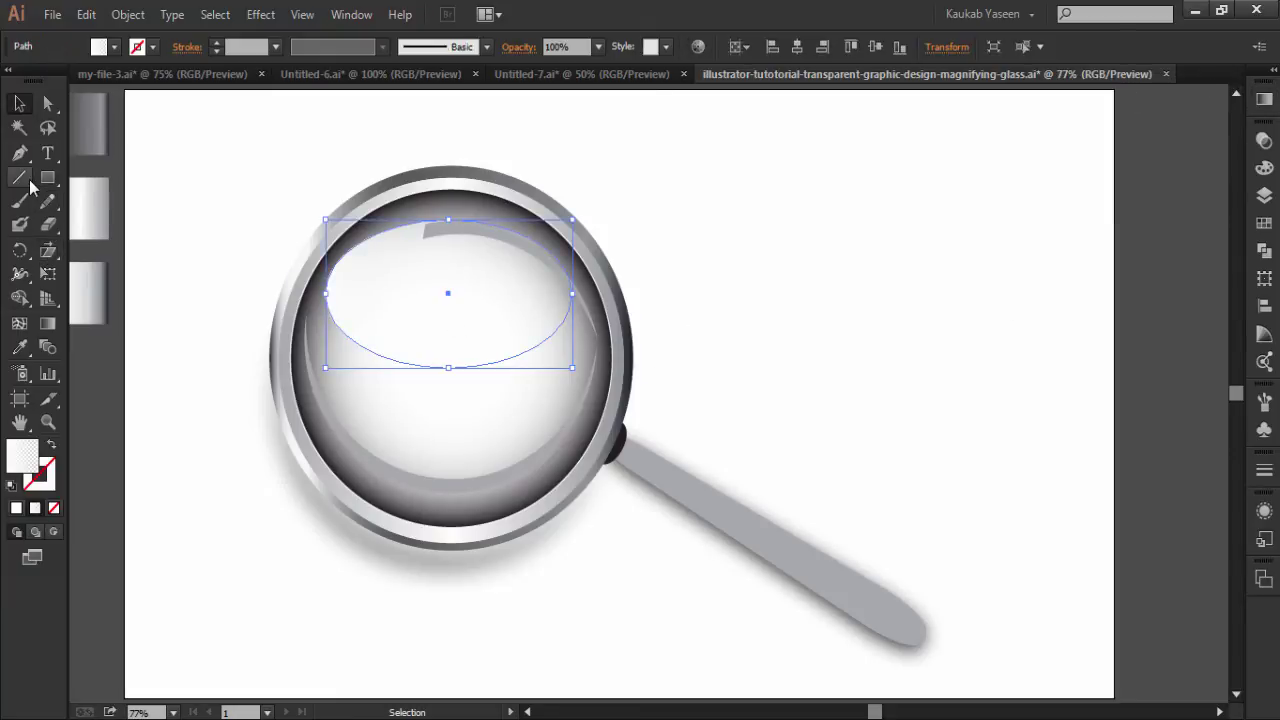
click(47, 323)
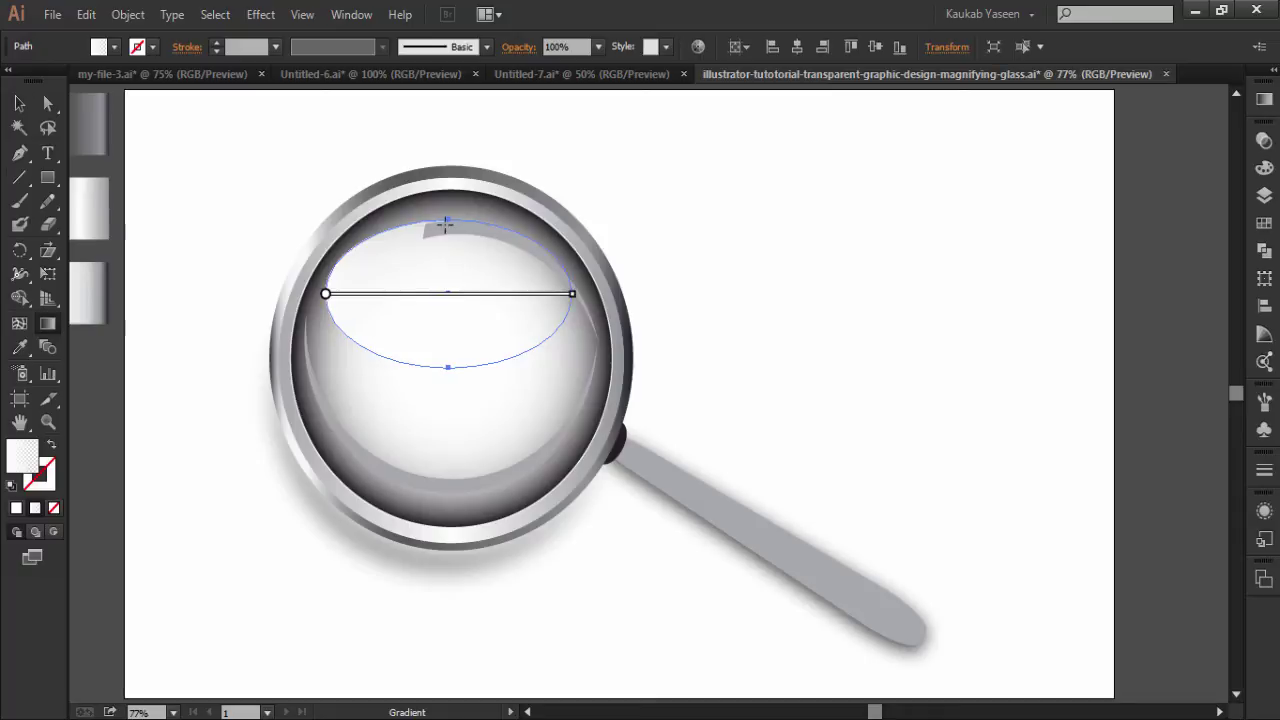
drag(447, 219, 447, 369)
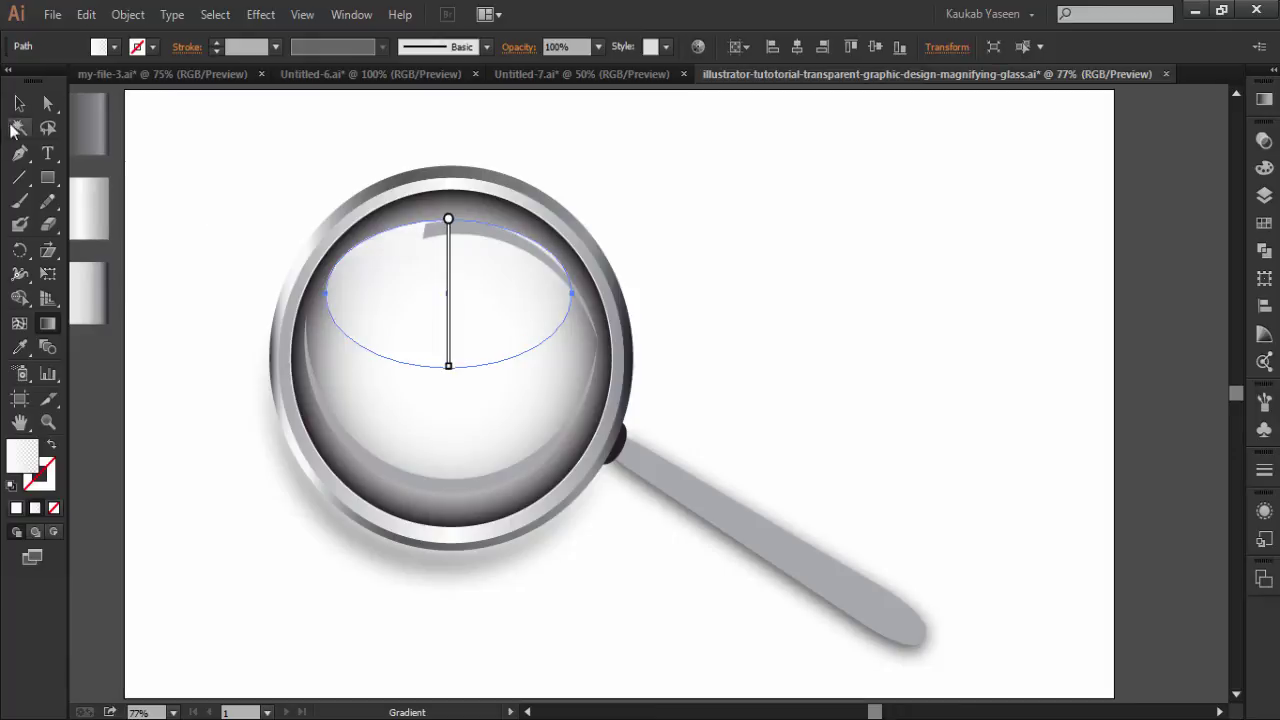
click(16, 108)
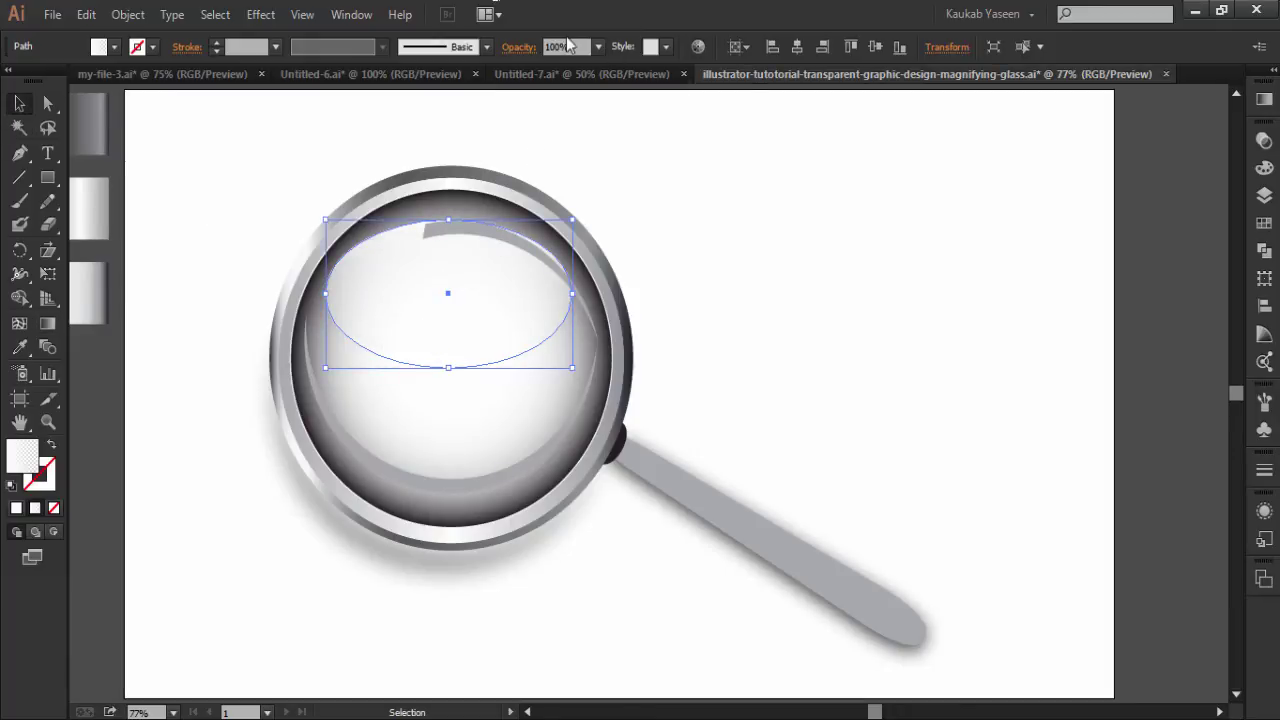
Set the top highlight's opacity to 50%.
click(598, 46)
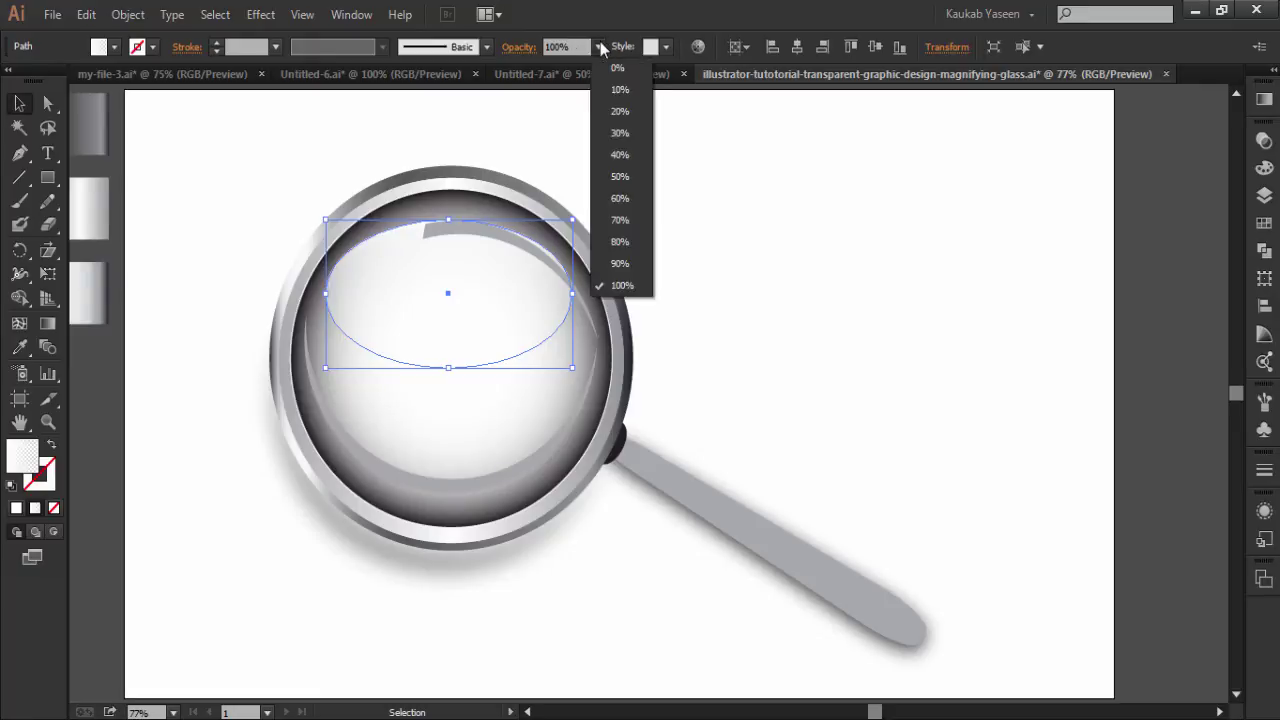
click(620, 176)
click(720, 190)
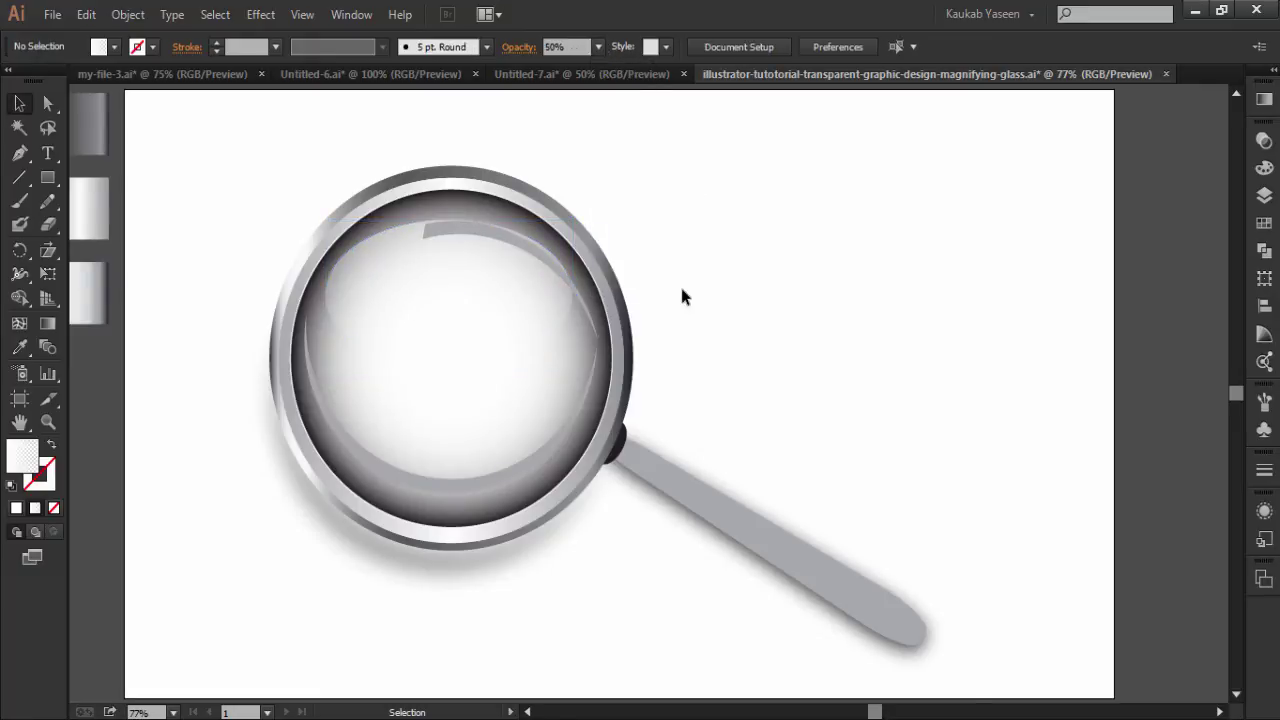
Eyedropper the oval's white 50% gradient fill onto the arc highlight and inner lens ring.
click(578, 296)
shift+click(484, 483)
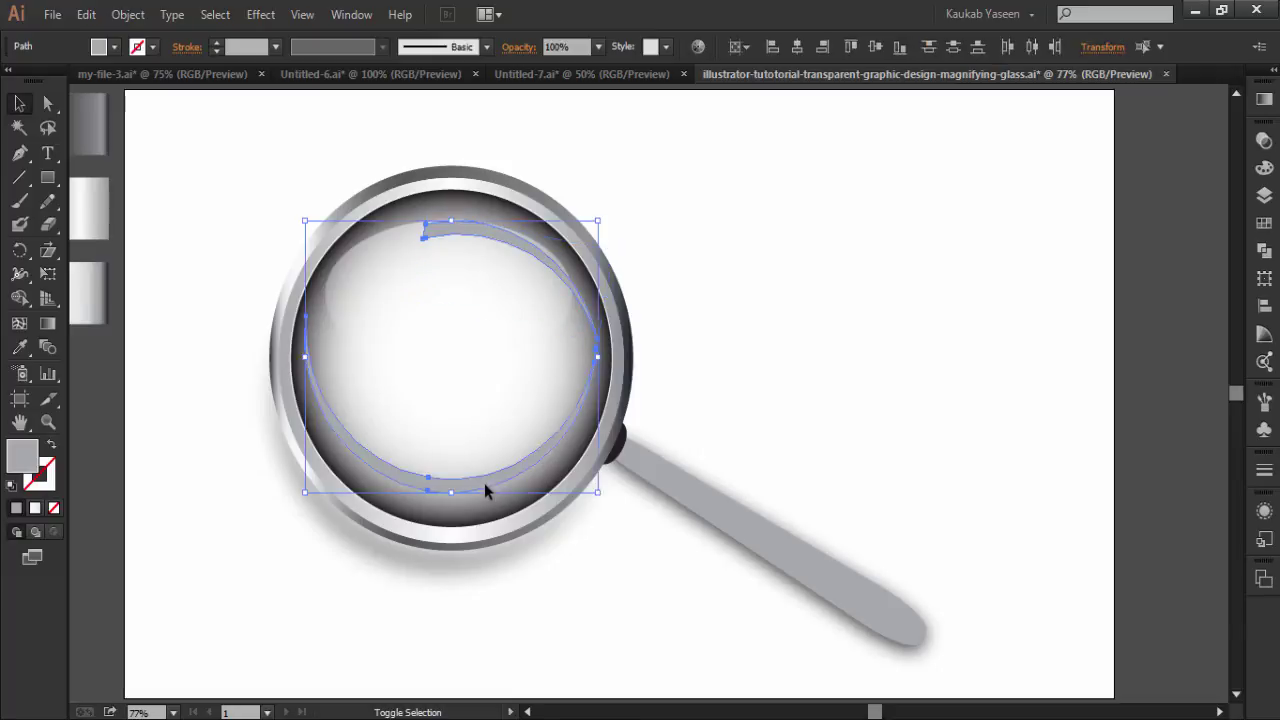
click(20, 347)
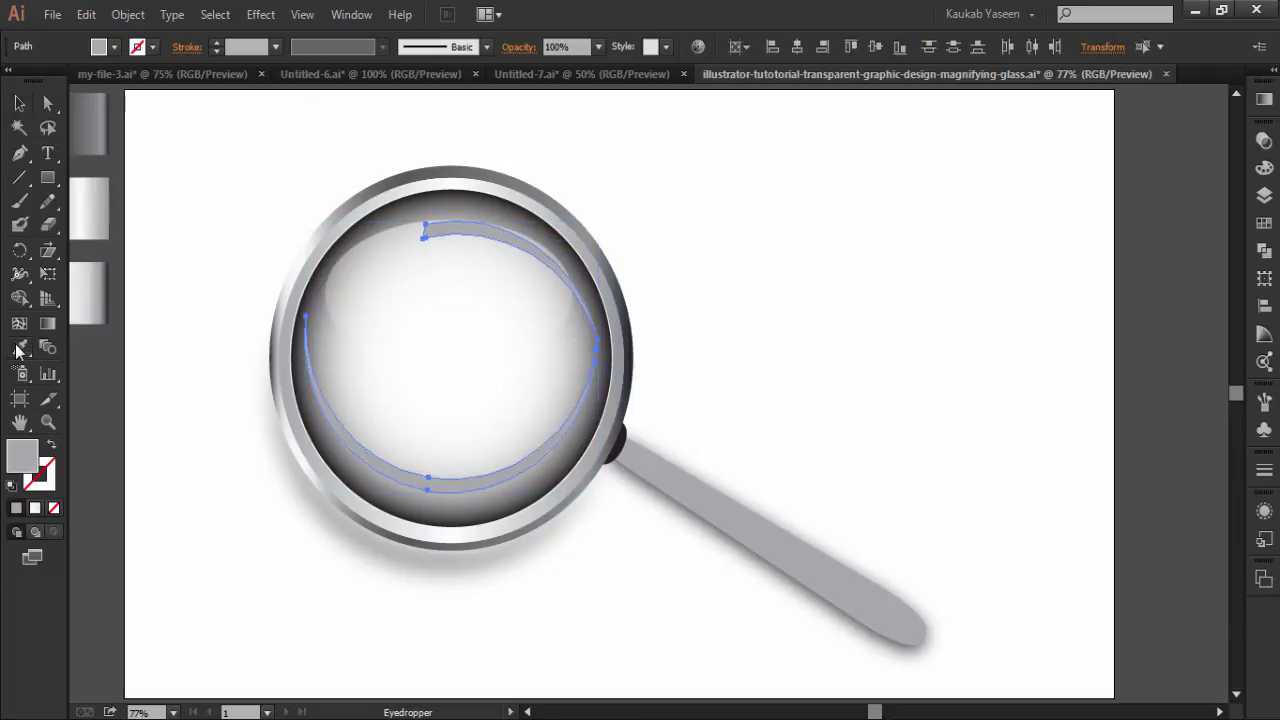
click(372, 265)
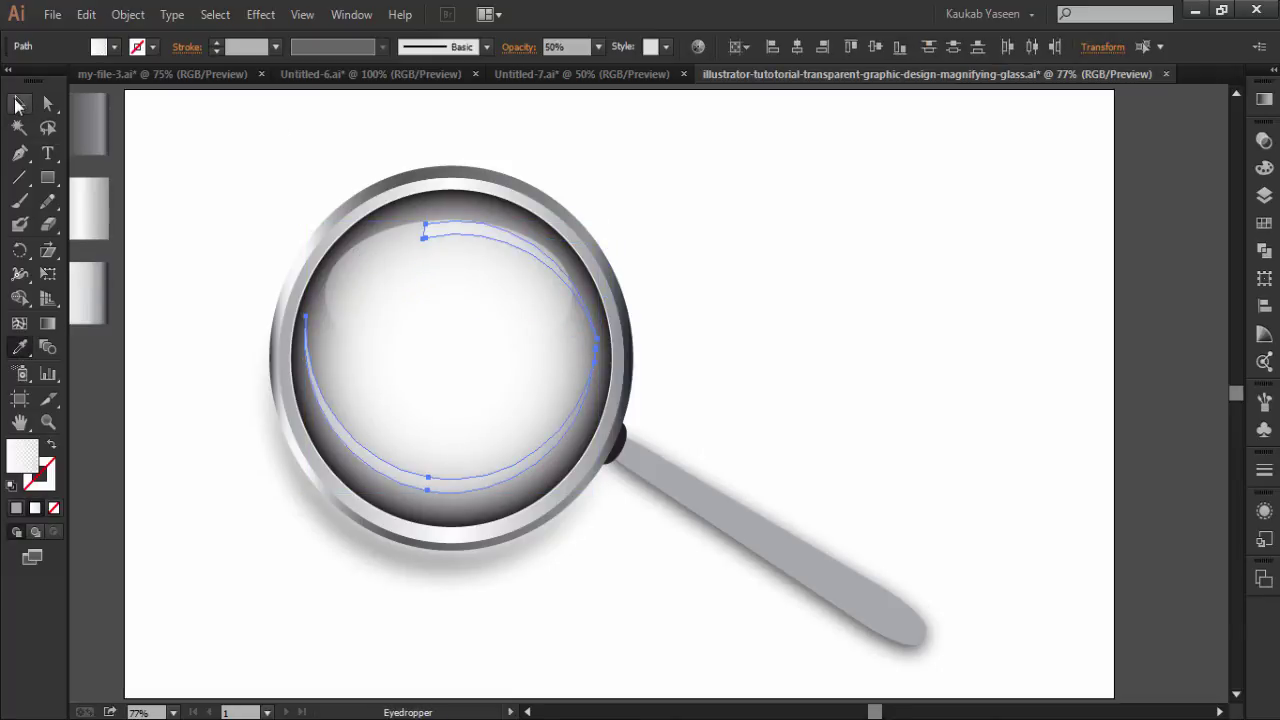
click(16, 104)
click(672, 183)
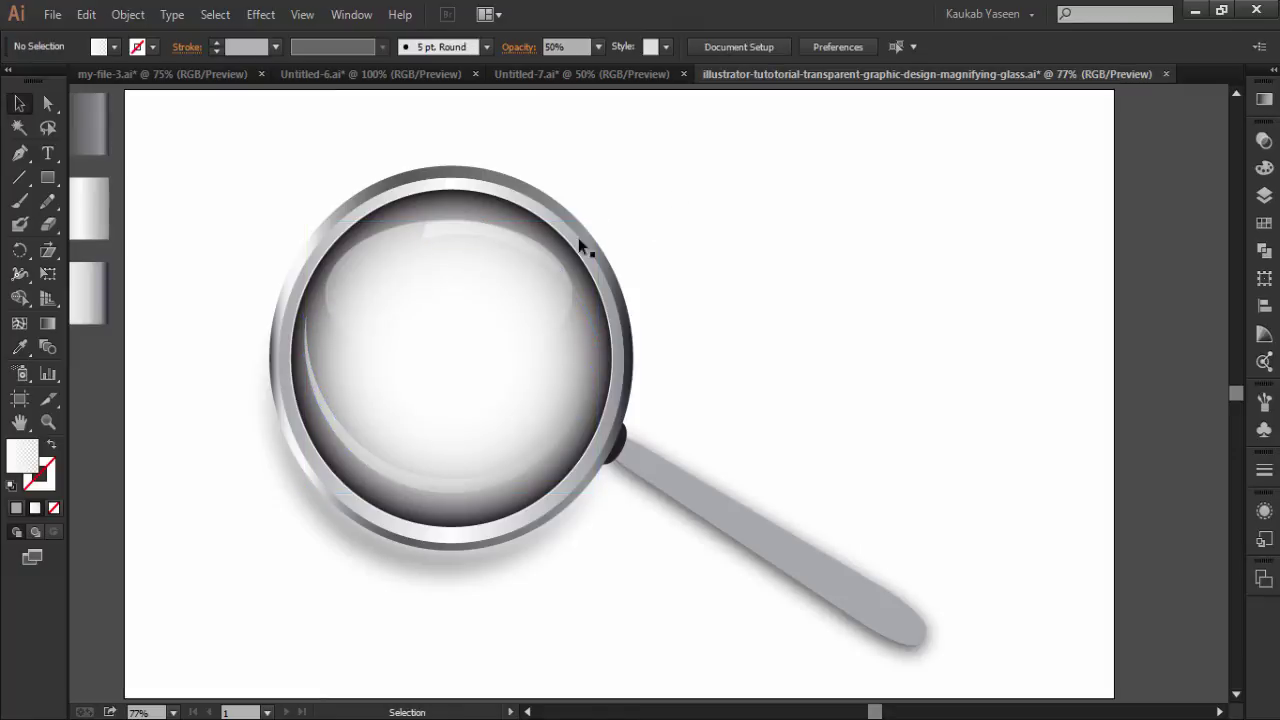
Angle the arc highlight's gradient diagonally from its lower end to the top.
click(505, 237)
click(47, 323)
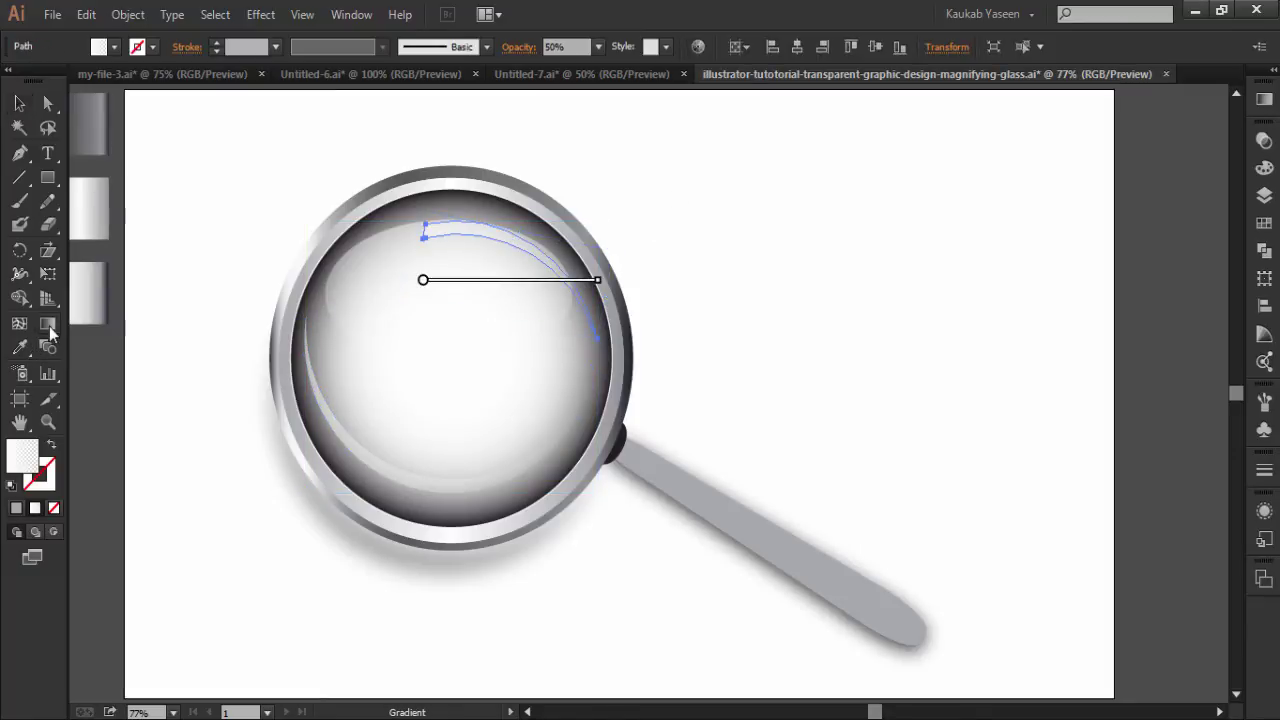
drag(606, 322, 432, 213)
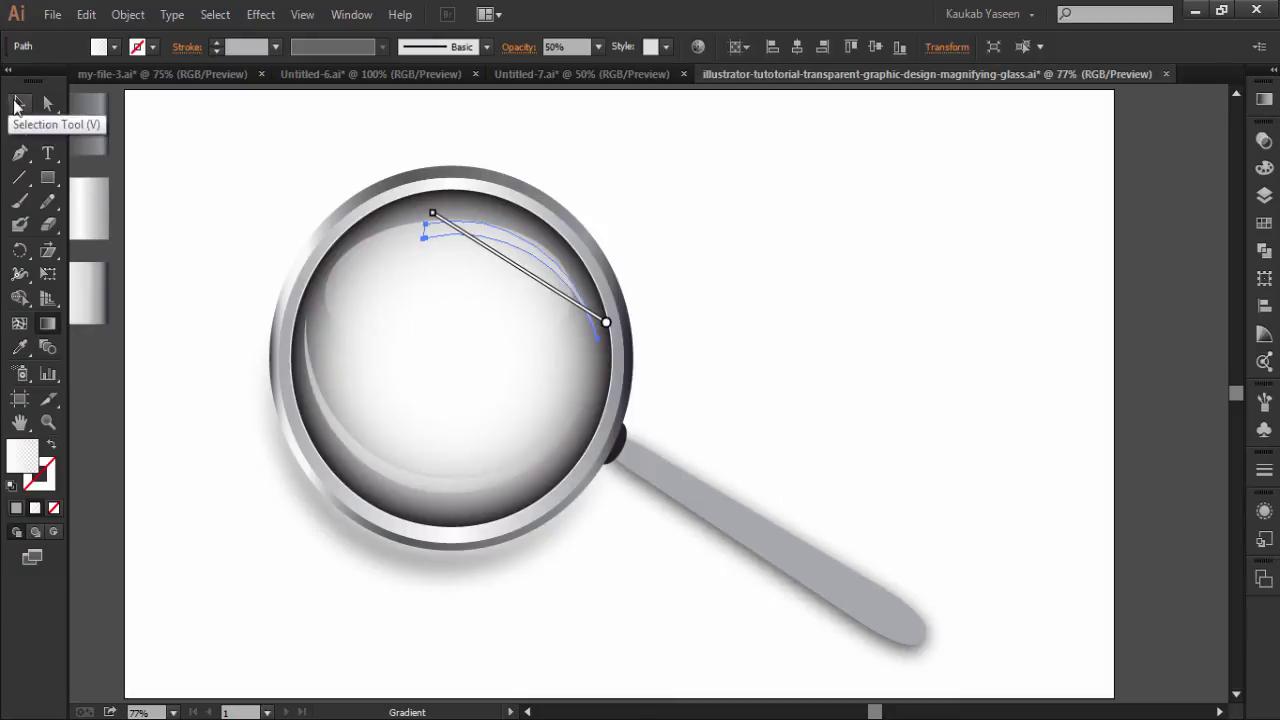
click(19, 103)
click(760, 305)
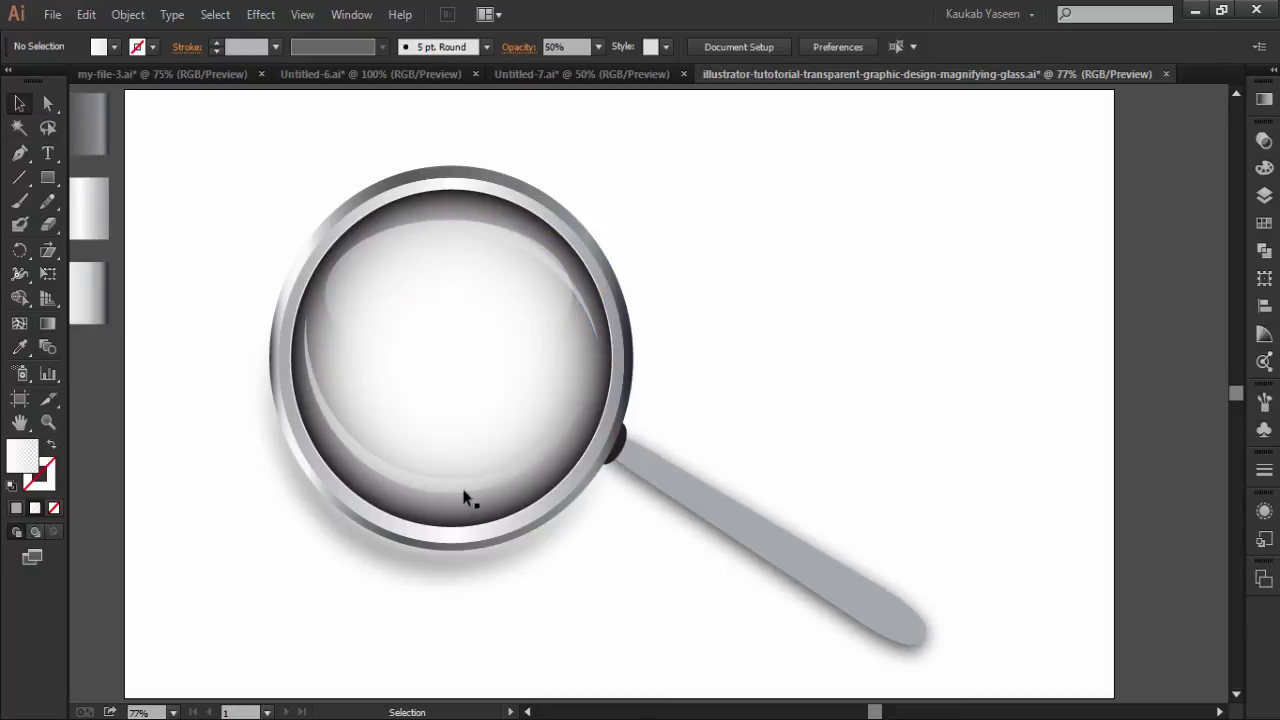
Set the inner gradient lens circle's blend mode to Multiply in the Transparency panel.
click(431, 431)
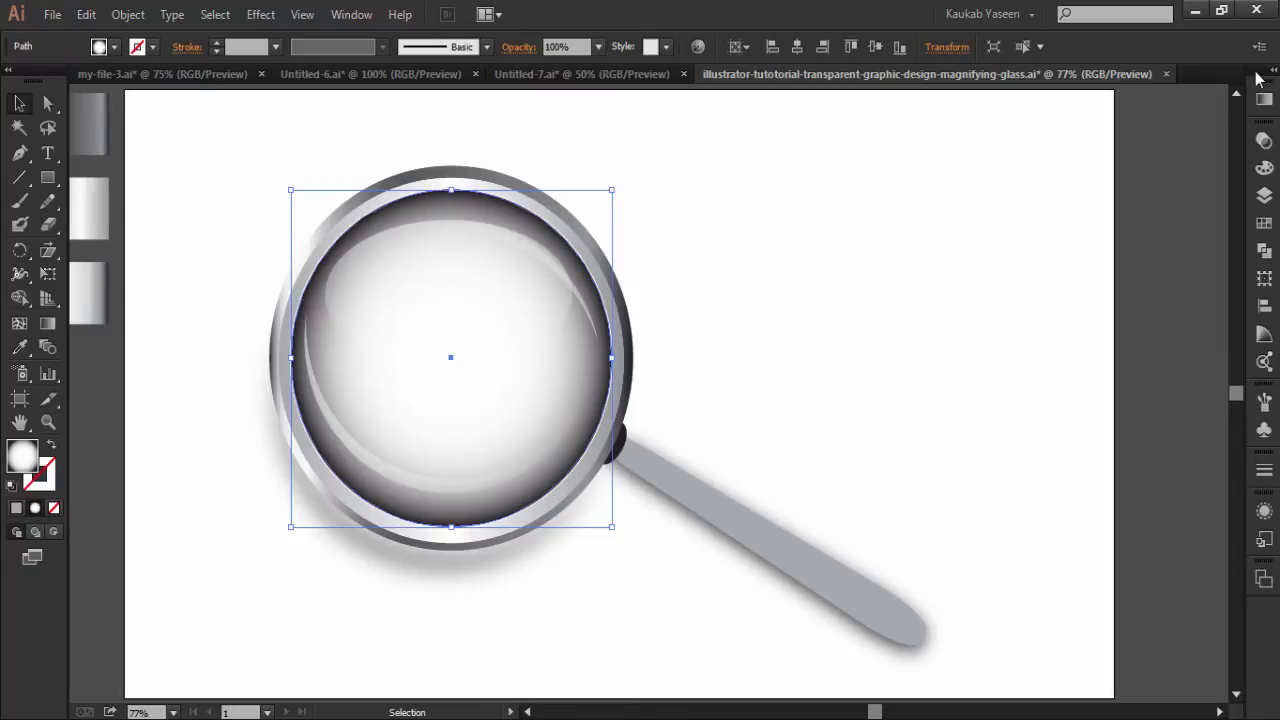
click(1264, 141)
click(1111, 150)
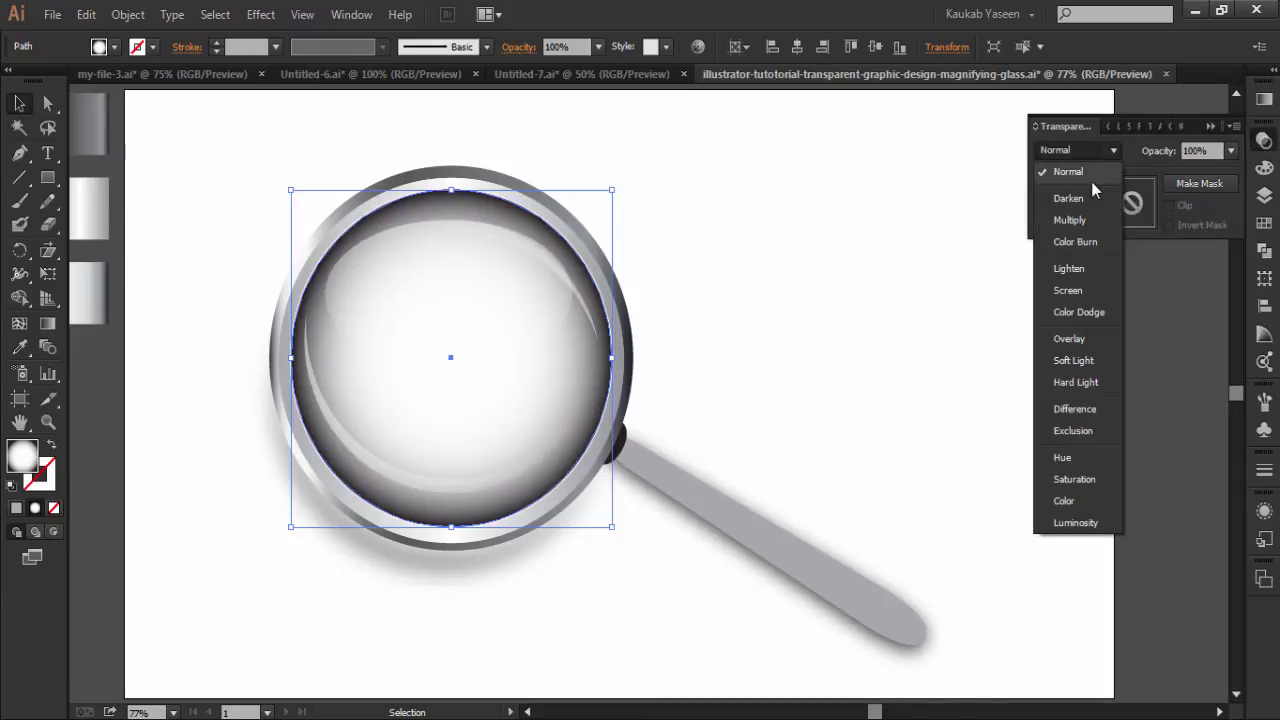
click(1077, 220)
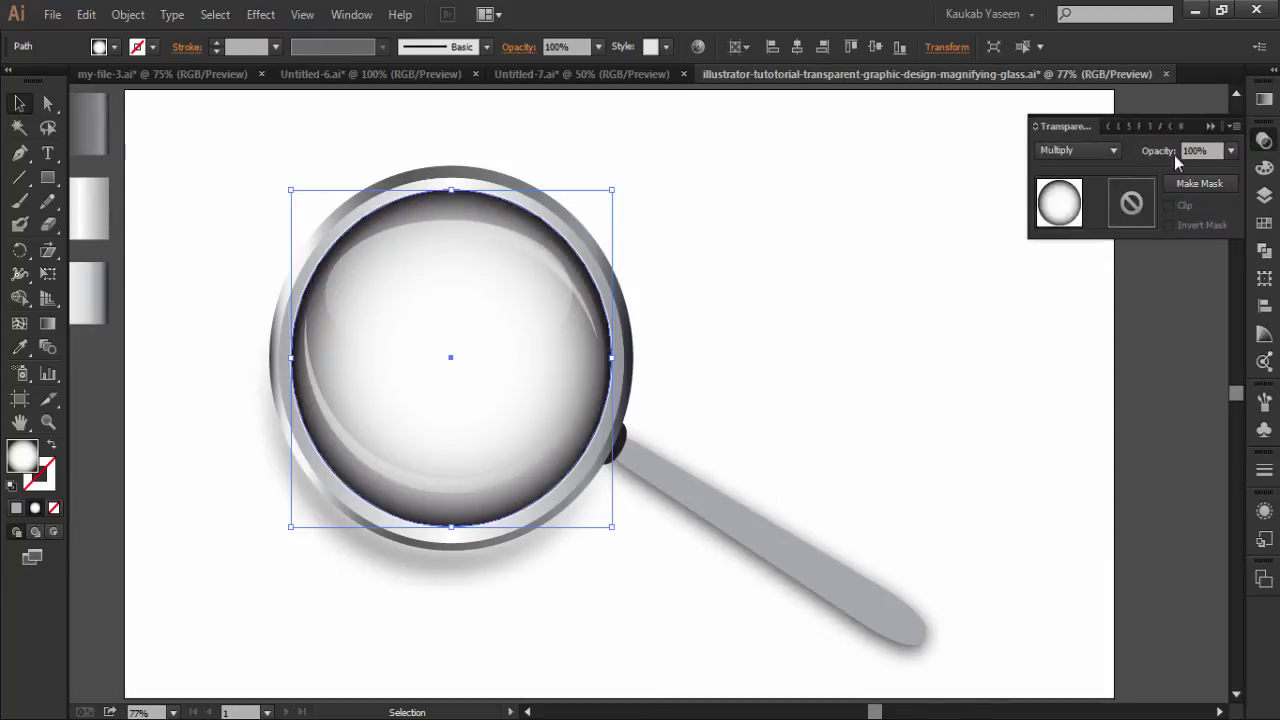
click(1210, 127)
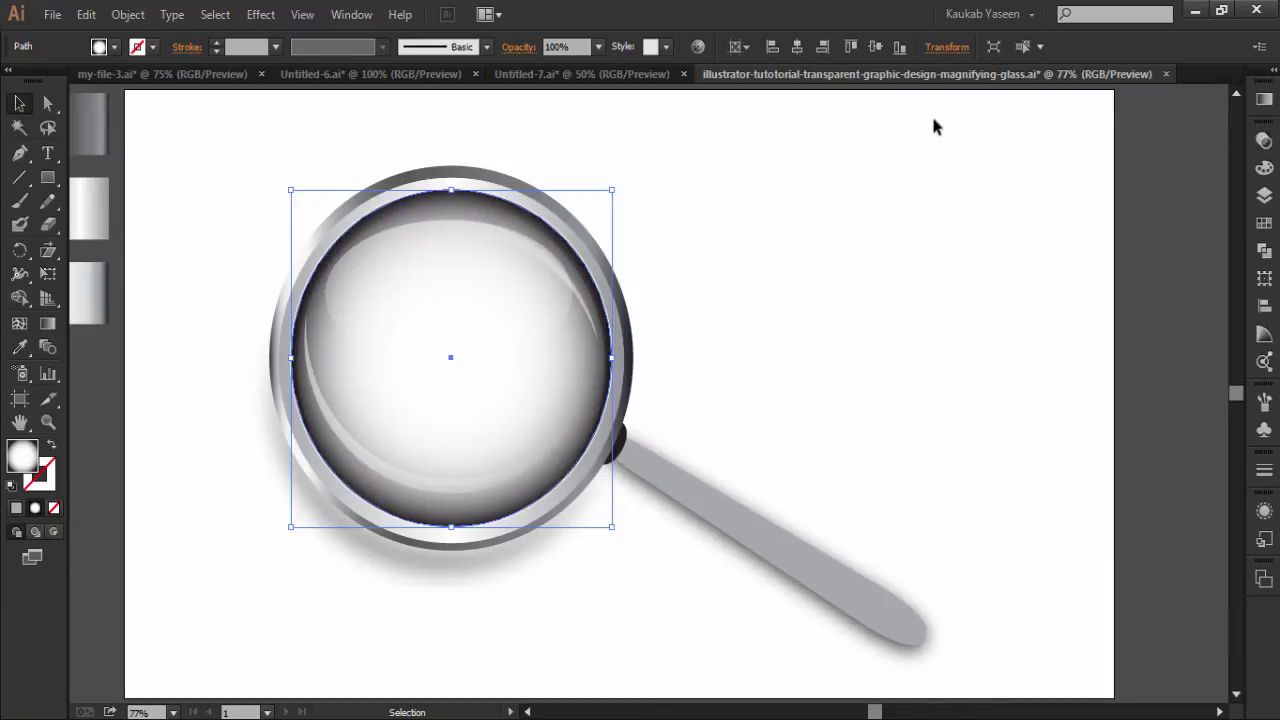
click(717, 325)
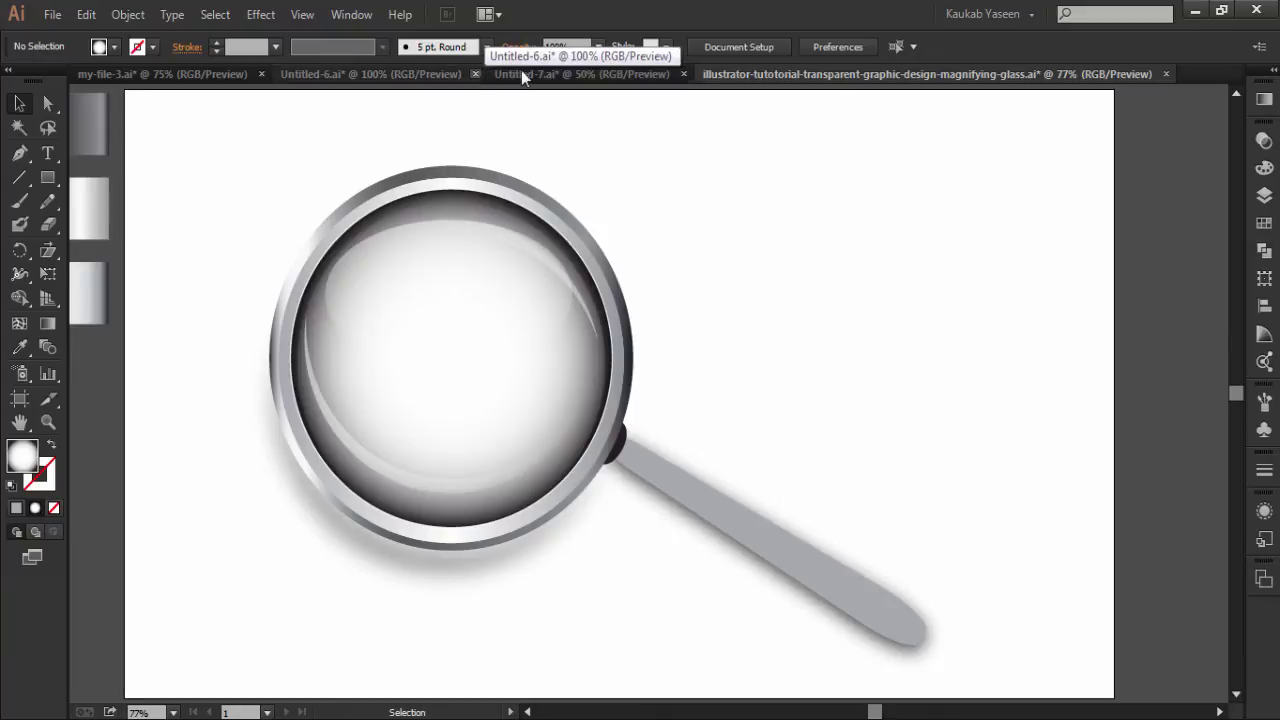
Paste the checkerboard image from Untitled-7 into the magnifier document at the artboard's upper right.
click(521, 72)
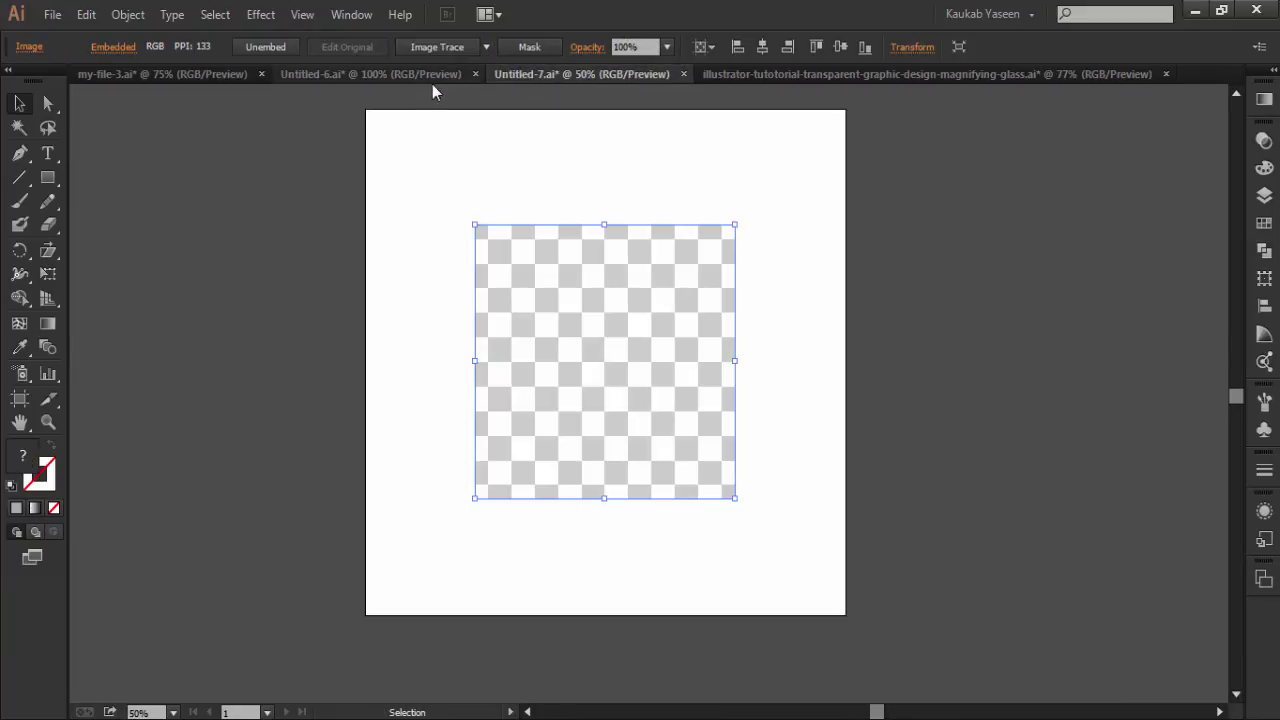
click(765, 74)
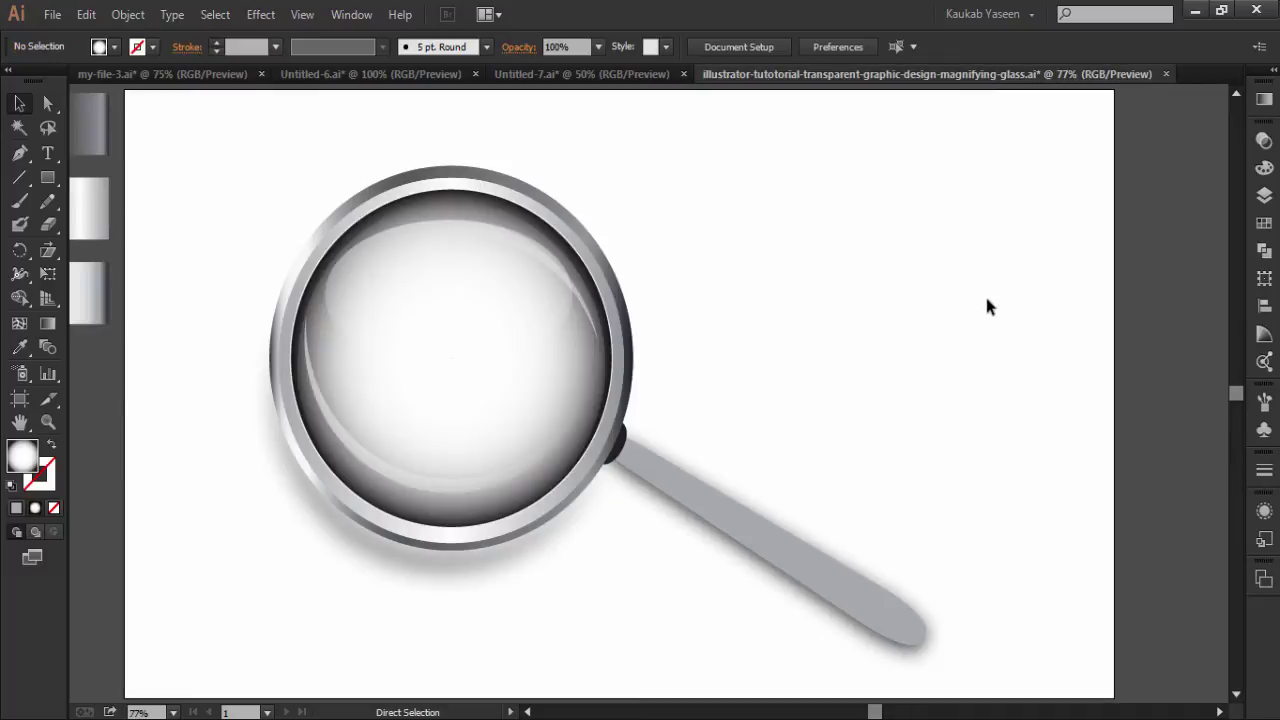
key(ctrl+v)
drag(640, 409, 900, 313)
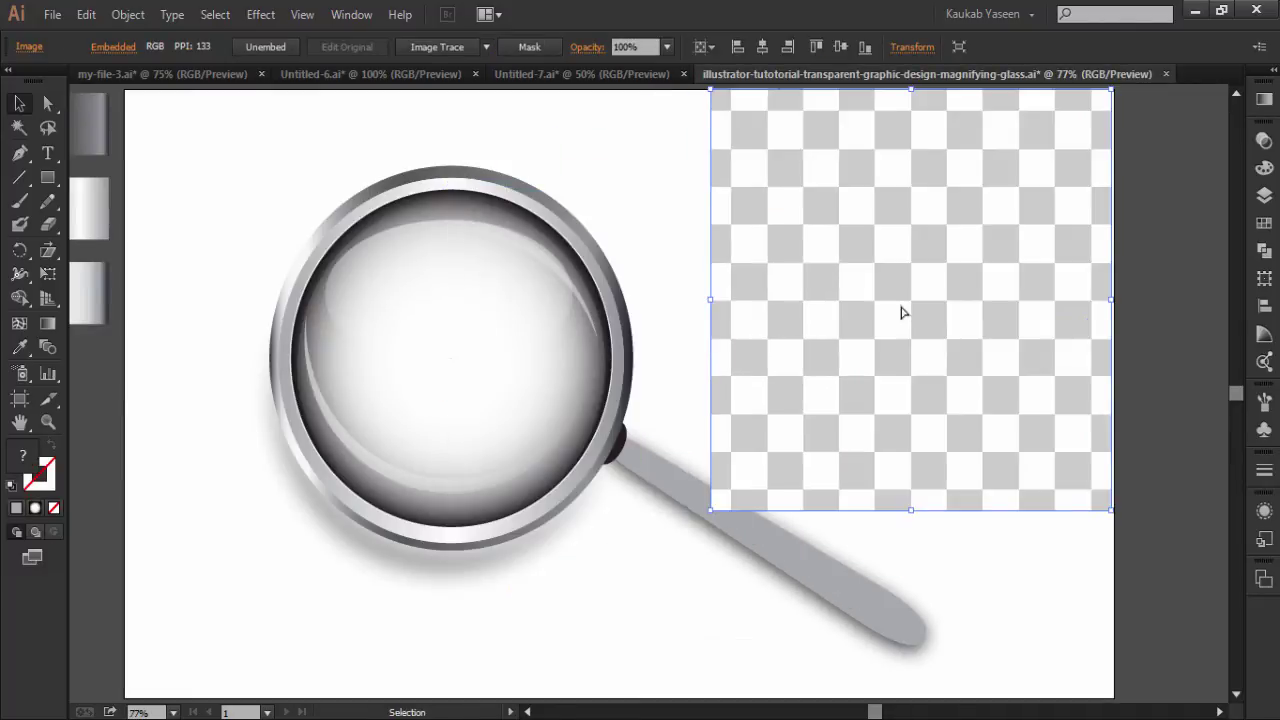
mouse_move(47, 177)
mouse_down()
mouse_move(74, 212)
mouse_move(135, 224)
mouse_up()
Draw an exact 425 × 425 px circle with the Ellipse tool.
click(912, 265)
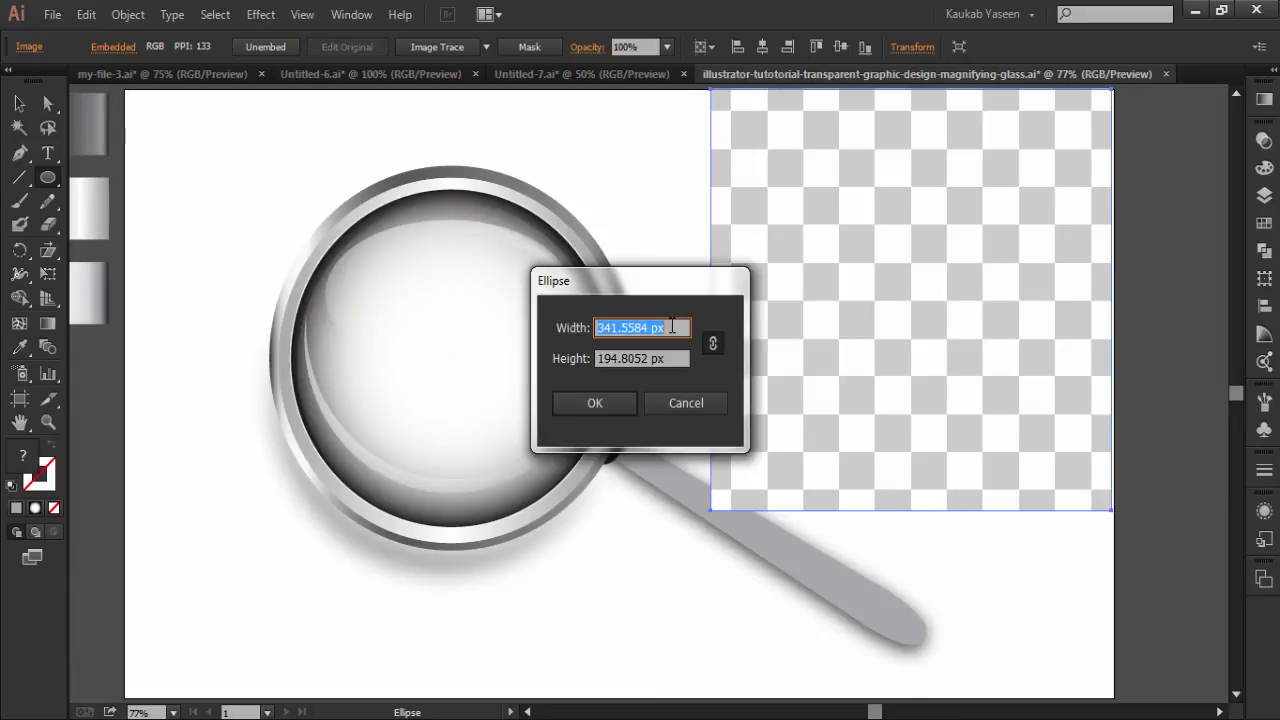
text(425)
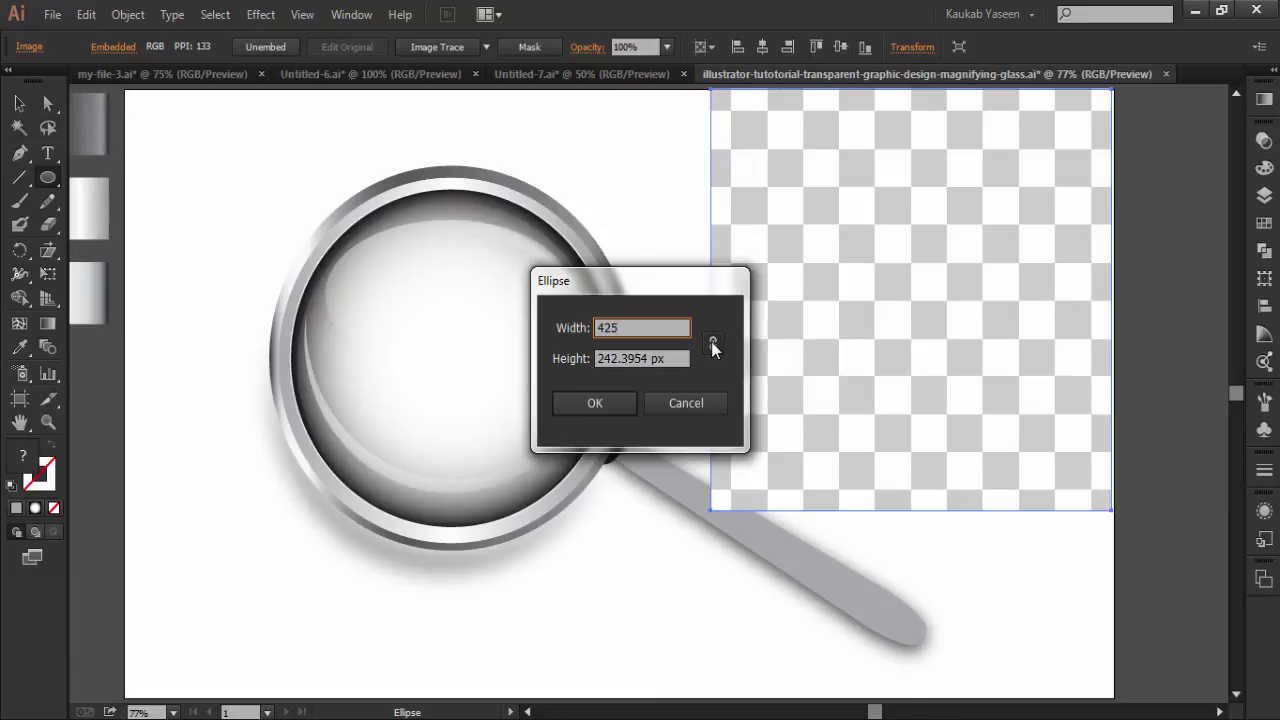
click(713, 345)
drag(662, 360, 560, 356)
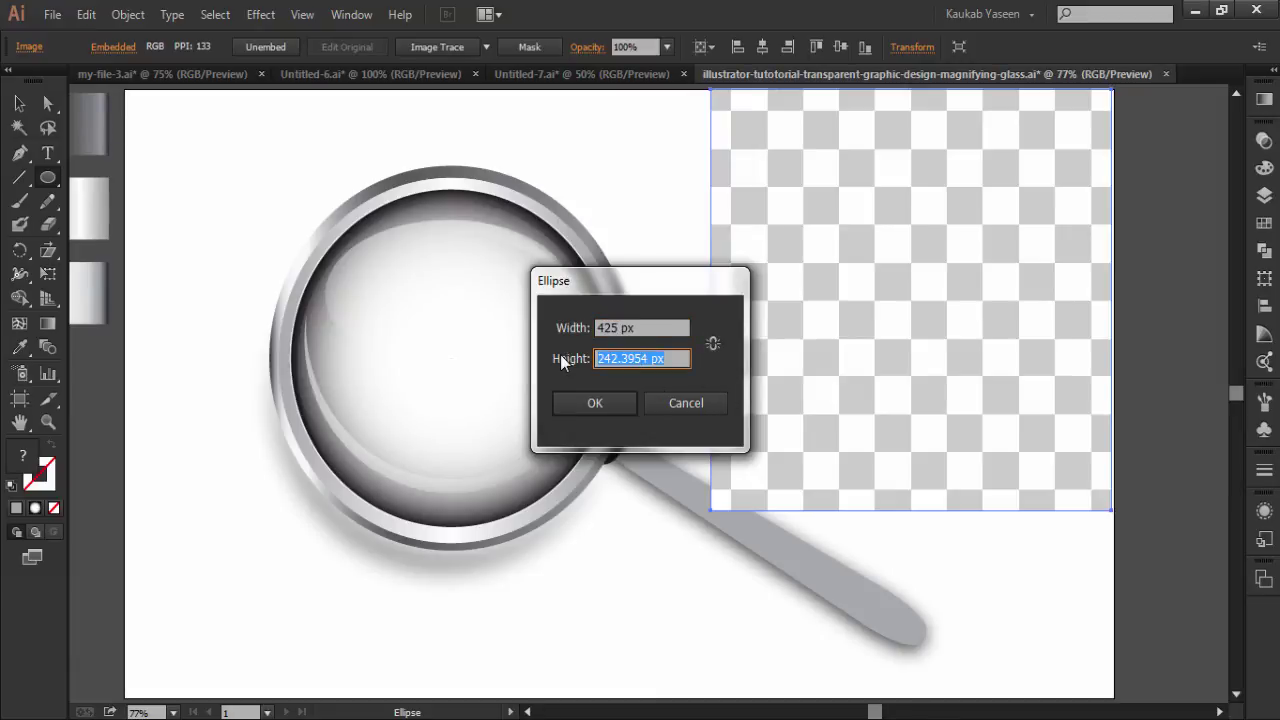
text(425)
click(617, 401)
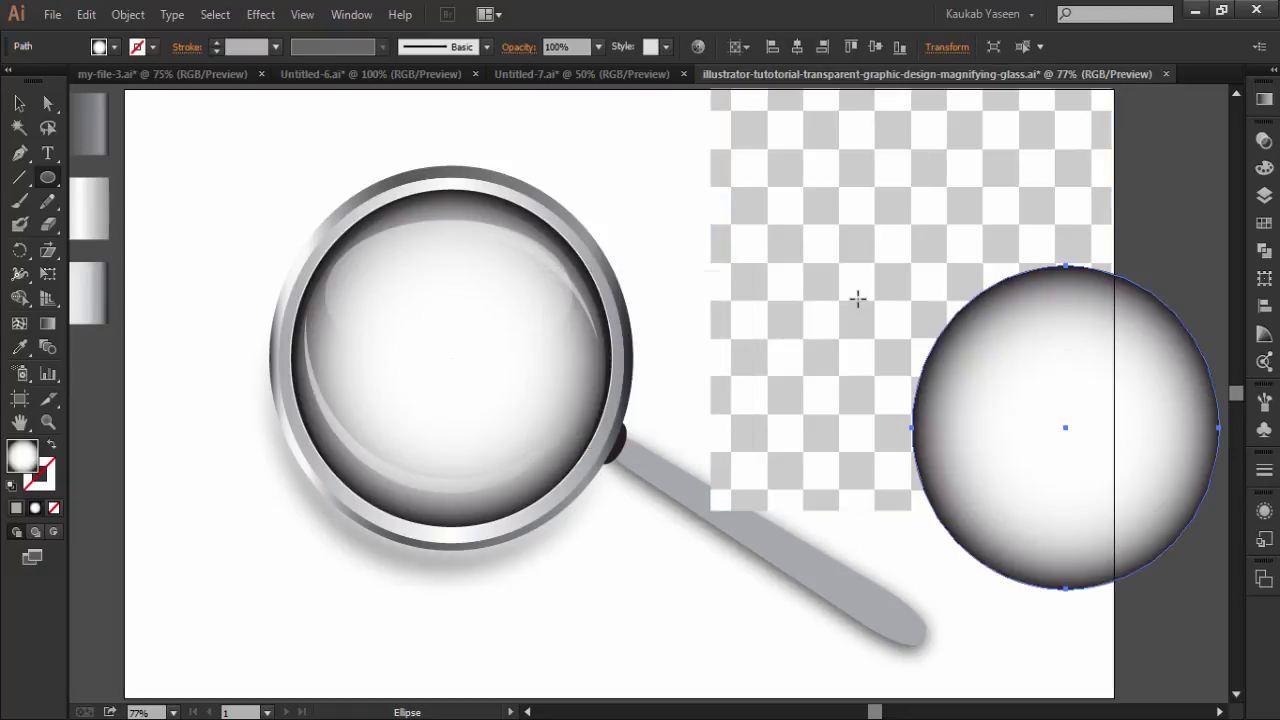
Fill the circle flat grey and move it over the checkerboard.
click(19, 103)
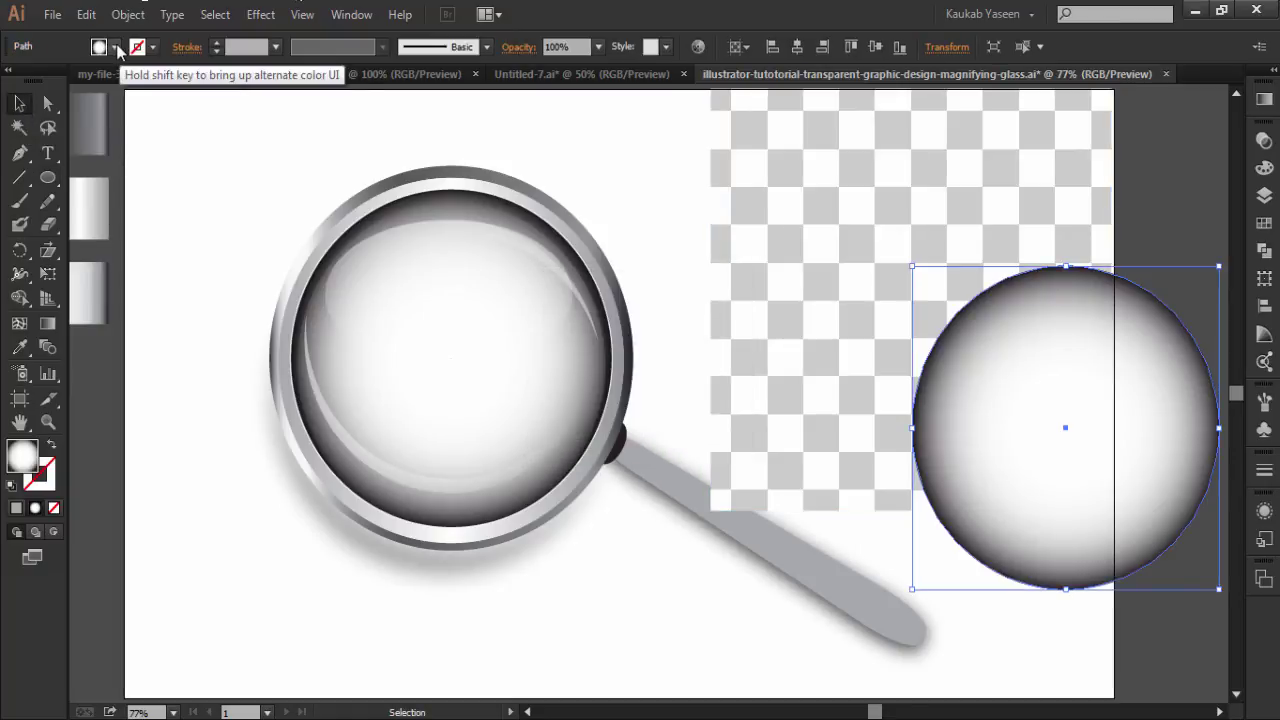
click(116, 47)
click(78, 138)
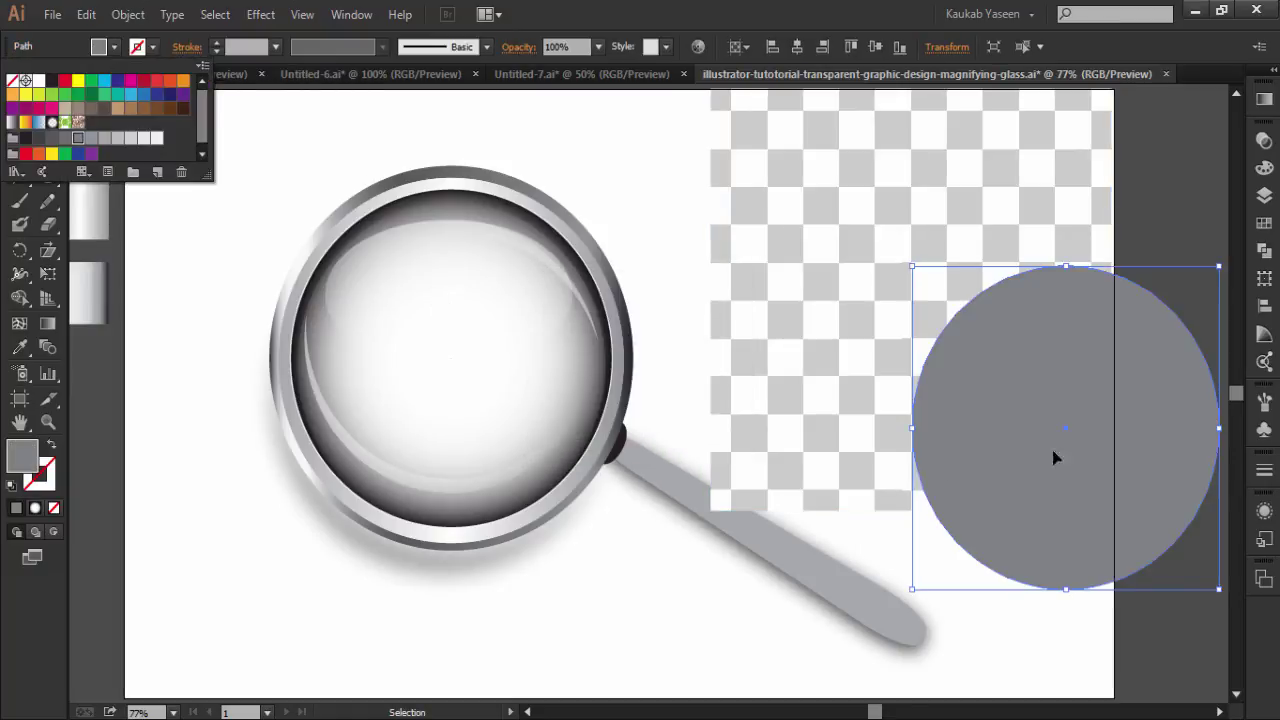
click(1066, 428)
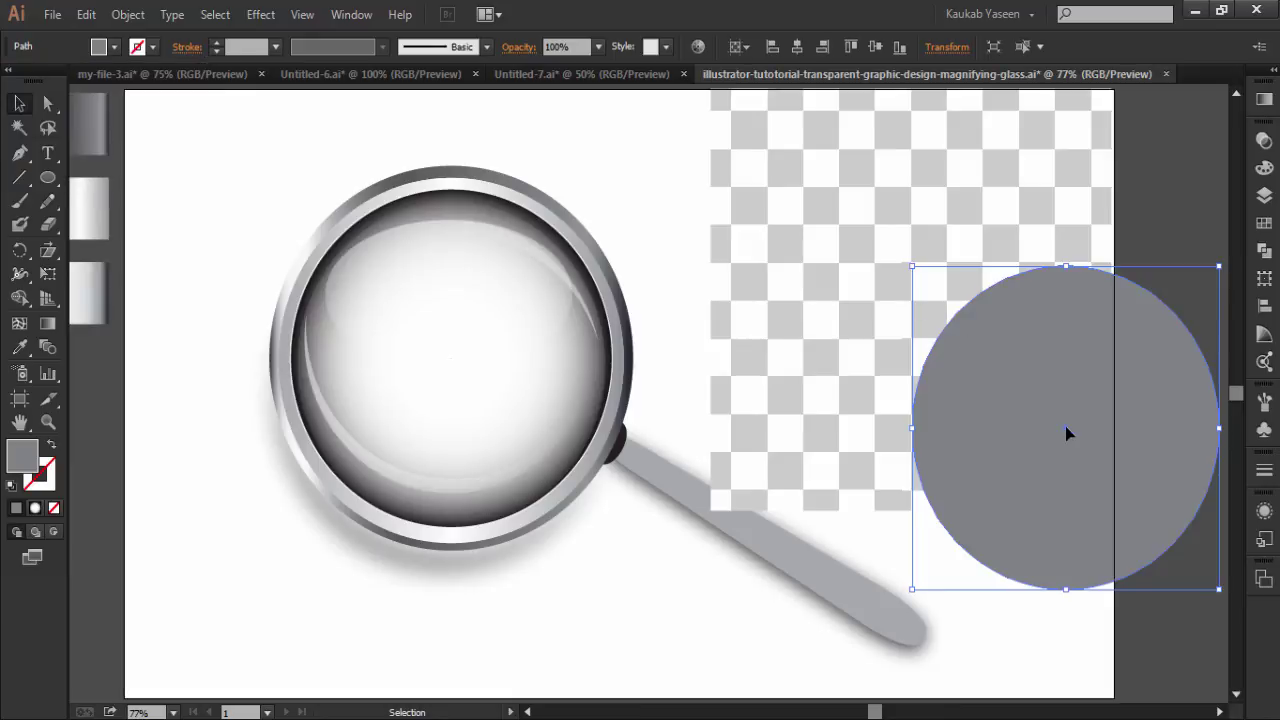
drag(1066, 428, 918, 292)
Make a clipping mask of the circle and checkerboard, then move the disc toward the magnifier.
shift+click(772, 255)
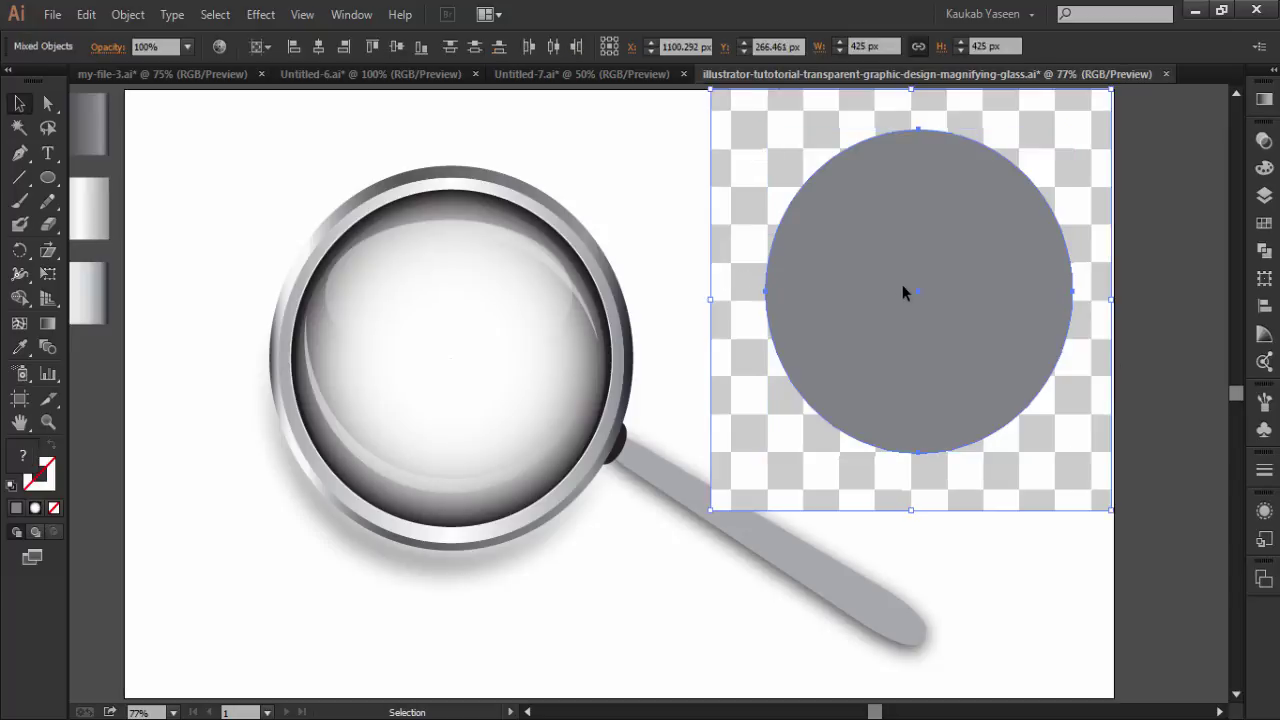
right_click(920, 296)
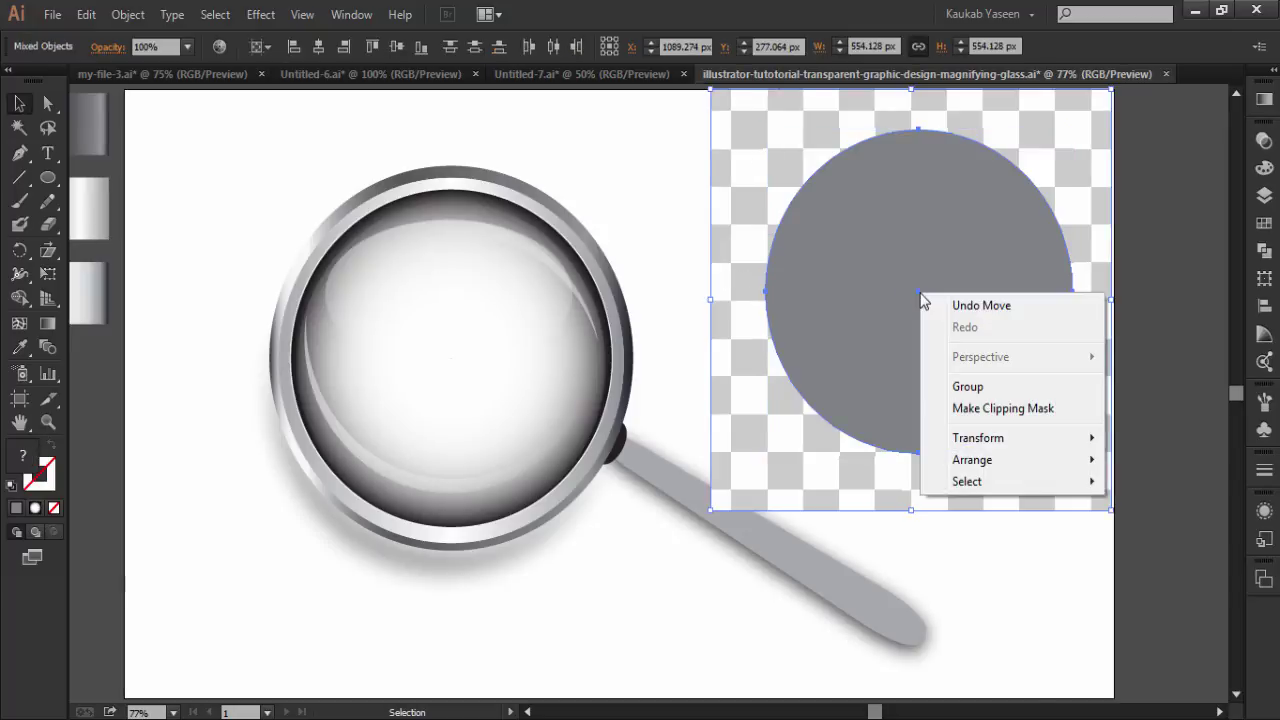
click(965, 409)
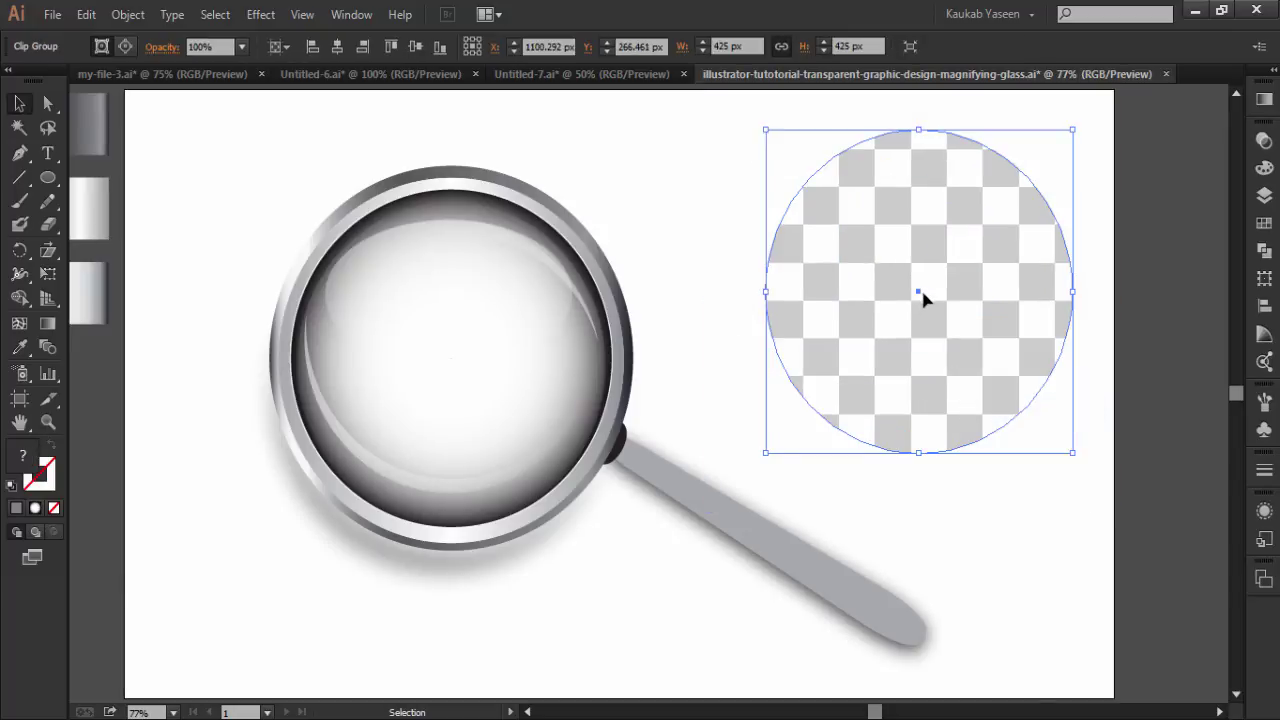
drag(920, 296, 452, 358)
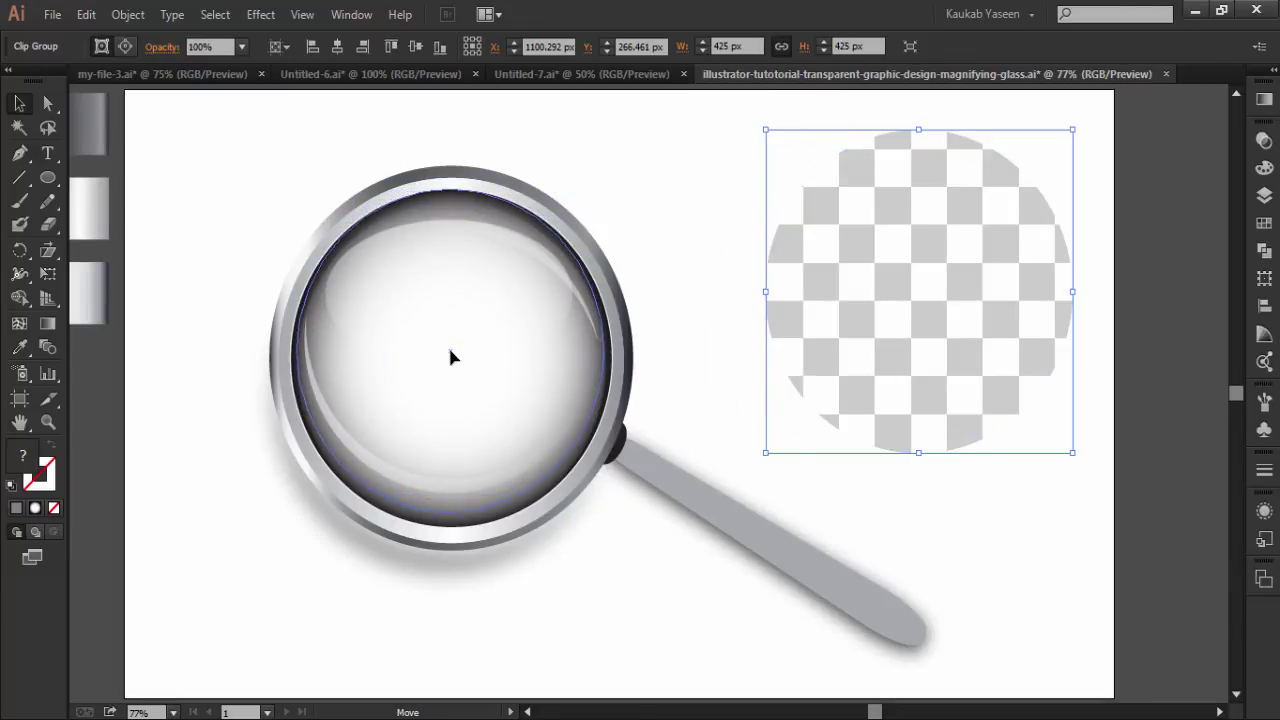
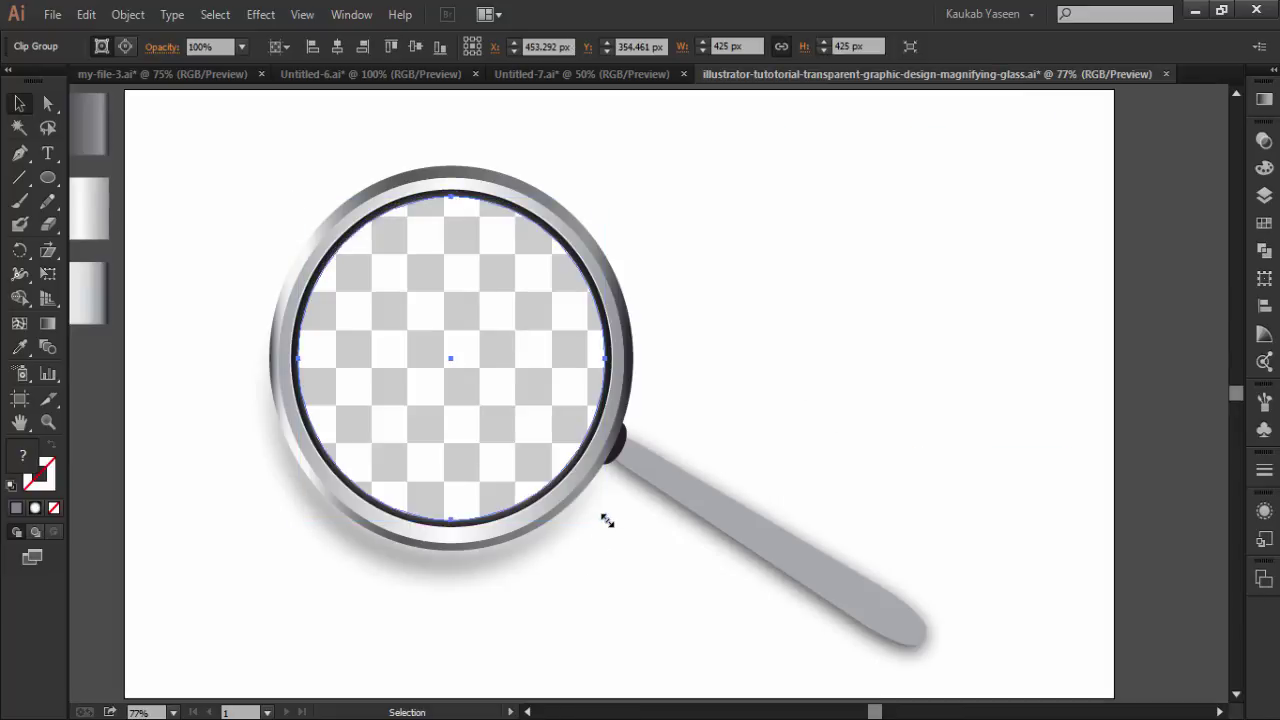
Scale the checkerboard clip group up to 463.961 px to fill the lens and send it behind the glass shine.
drag(606, 520, 618, 537)
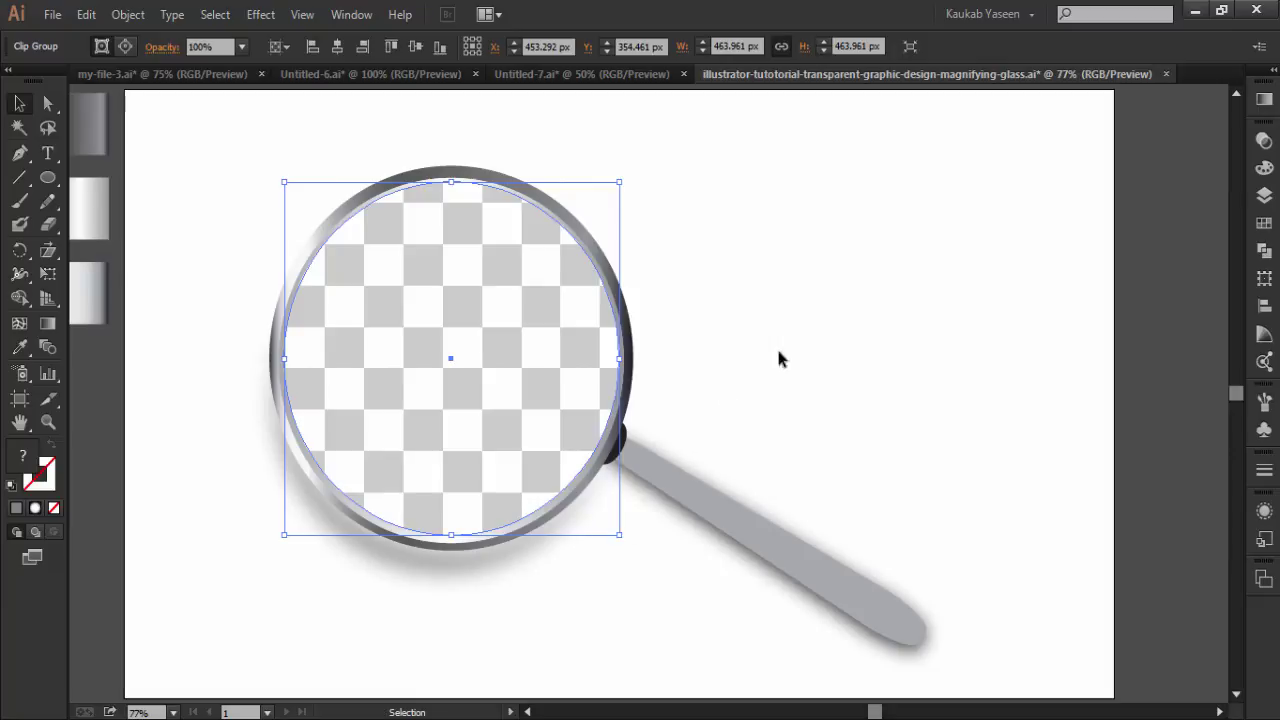
right_click(433, 359)
mouse_move(476, 508)
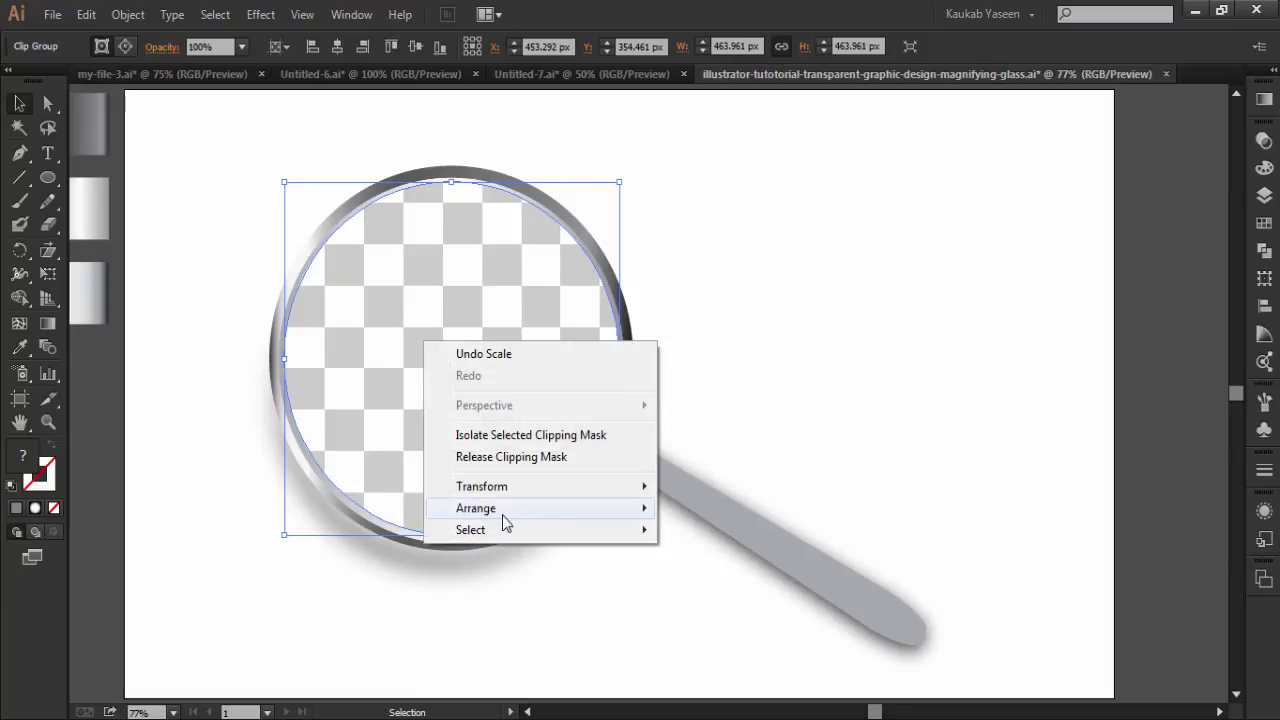
click(700, 574)
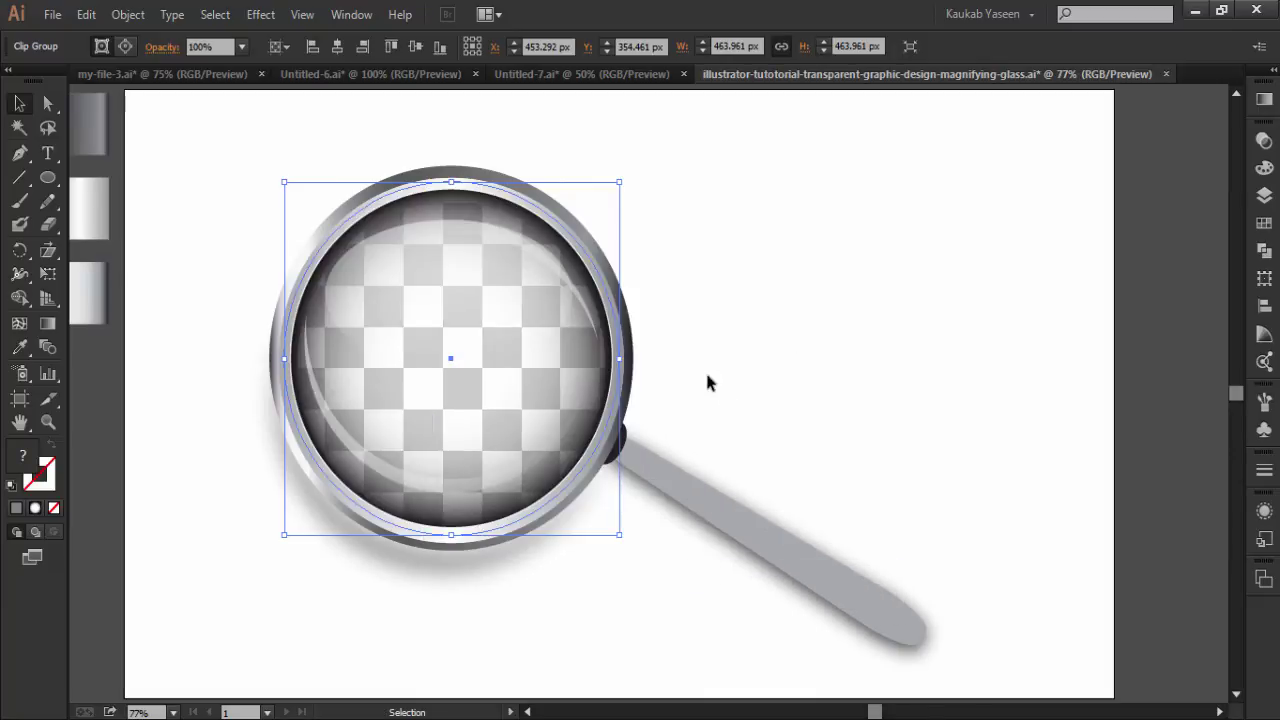
click(773, 332)
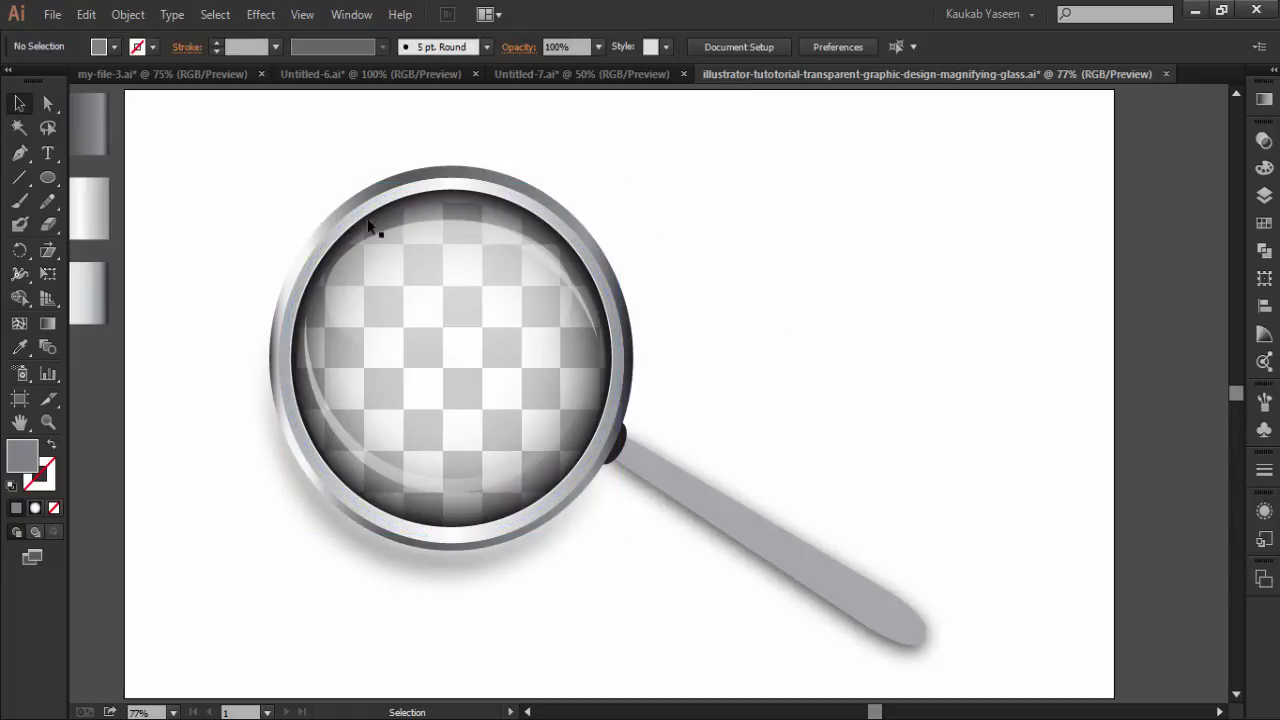
Redraw the outer rim's metallic gradient diagonally from upper right to lower left.
drag(205, 162, 266, 205)
click(612, 279)
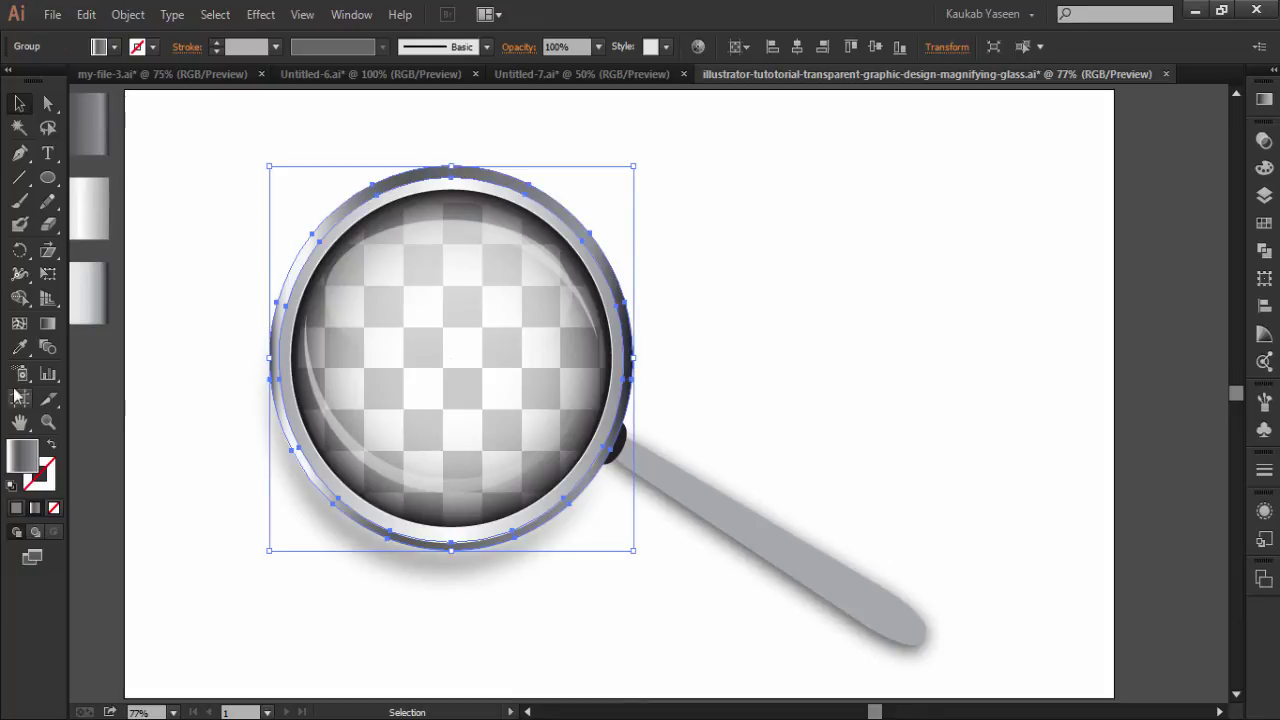
click(41, 336)
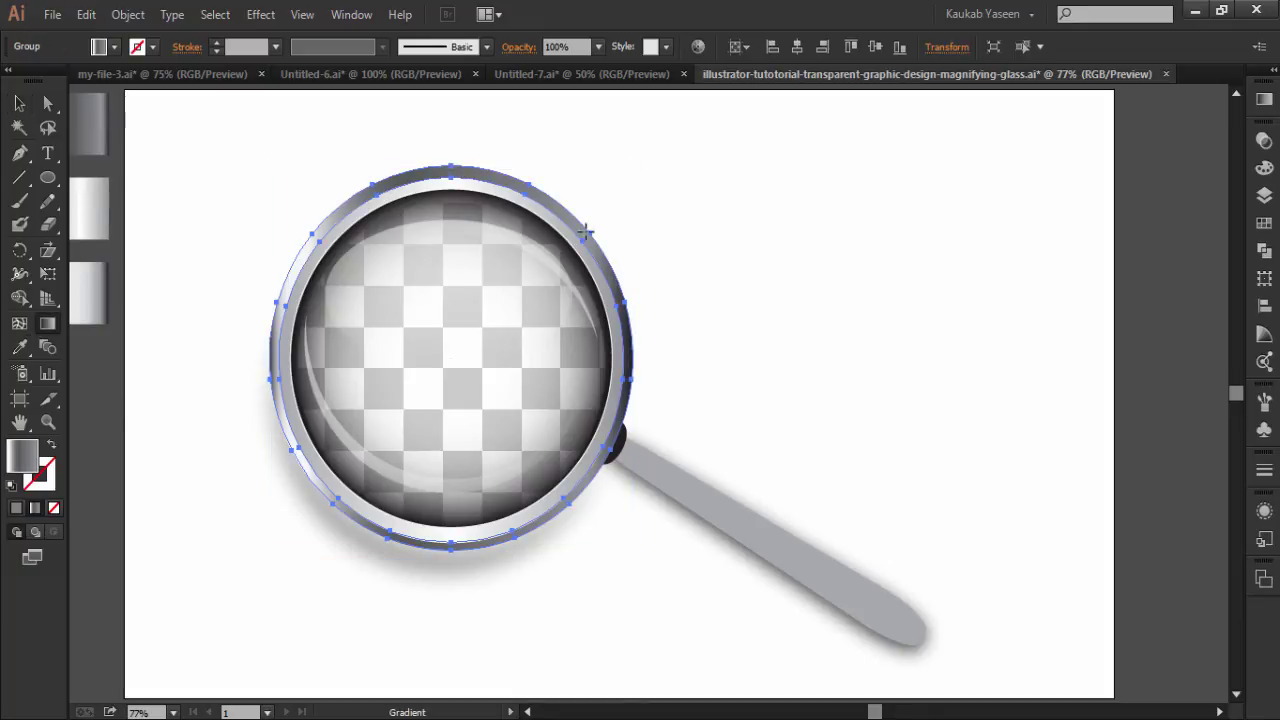
drag(585, 231, 371, 537)
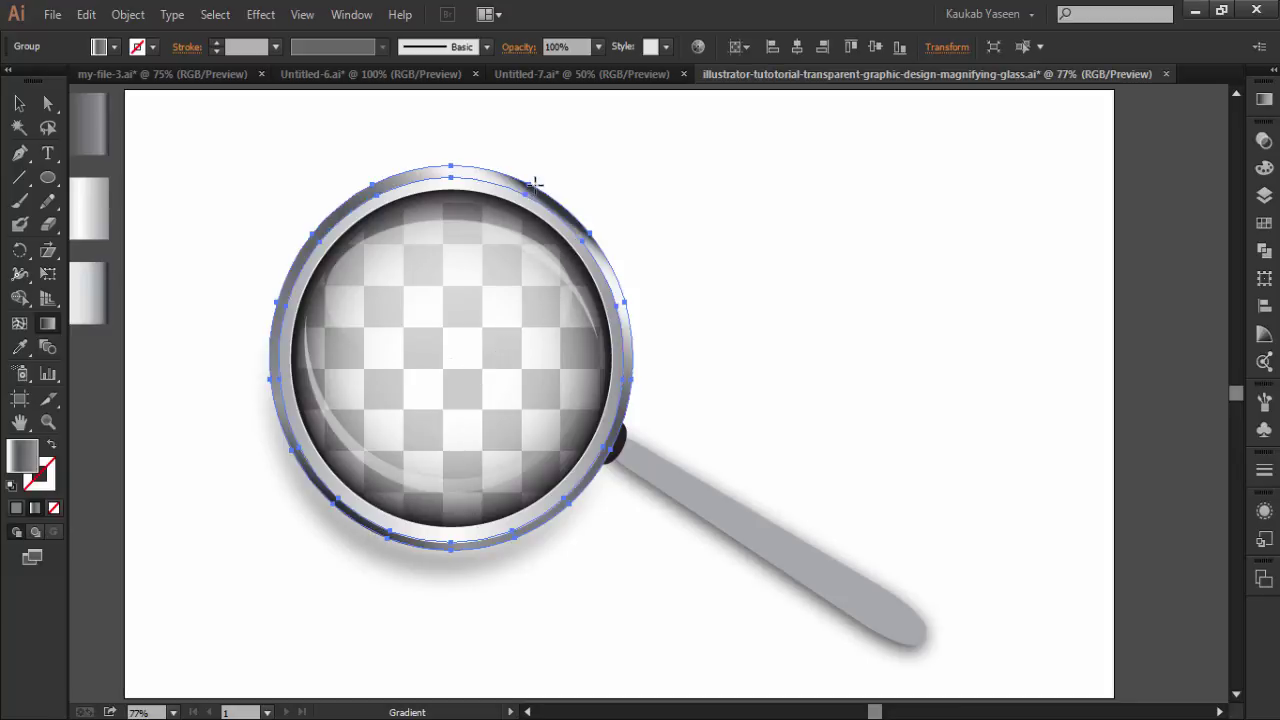
drag(560, 177, 390, 542)
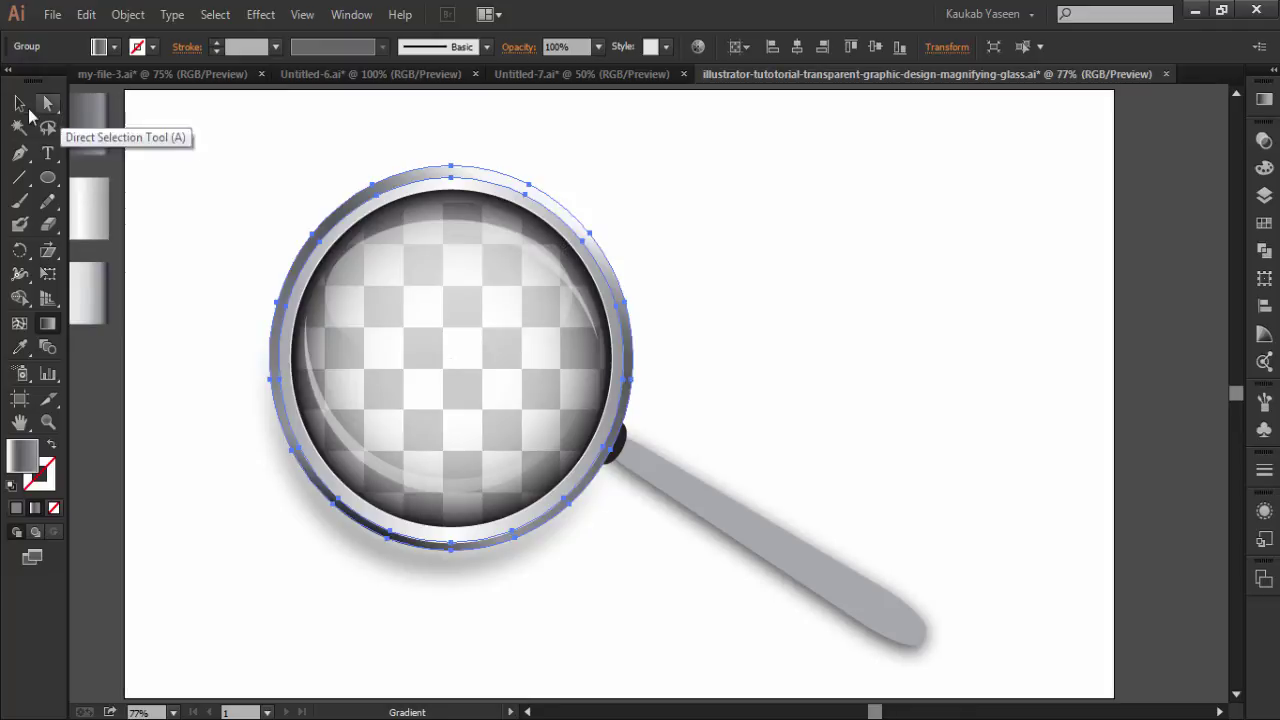
click(19, 103)
Redraw the inner ring's gradient diagonally from upper left to lower right.
click(766, 263)
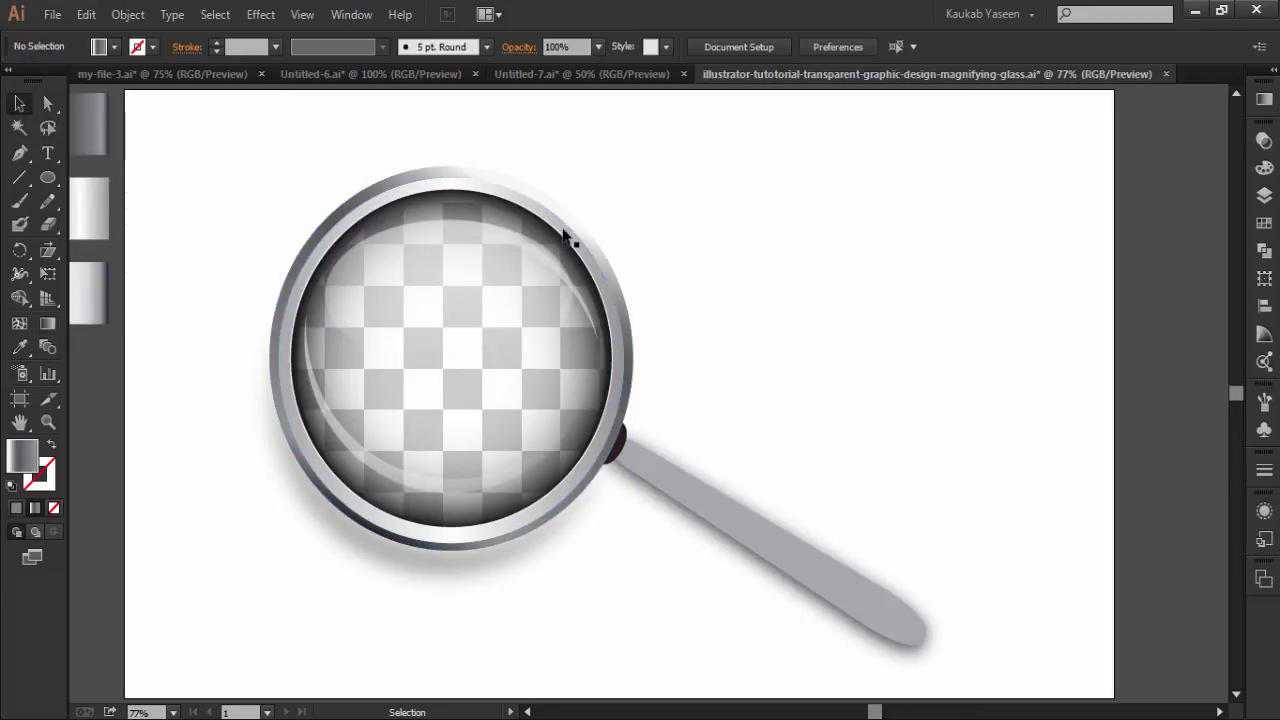
click(563, 234)
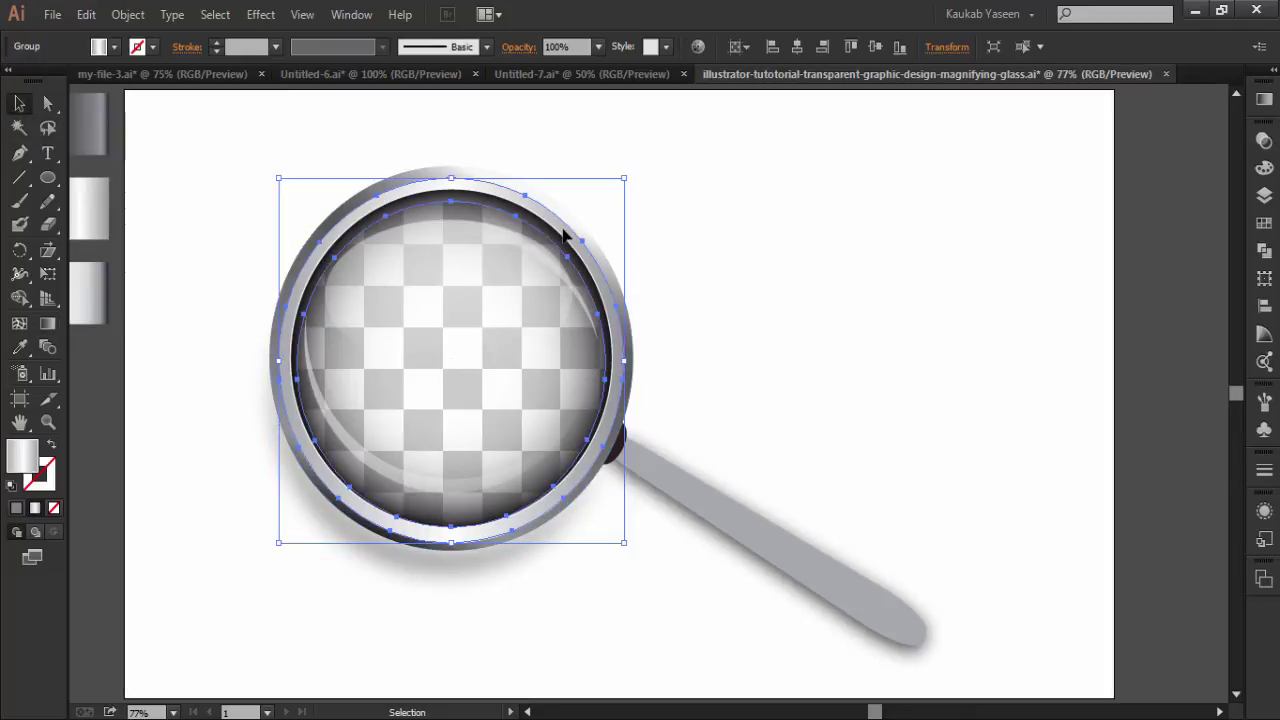
click(47, 323)
mouse_move(569, 231)
mouse_down()
mouse_move(371, 489)
mouse_move(367, 527)
mouse_up()
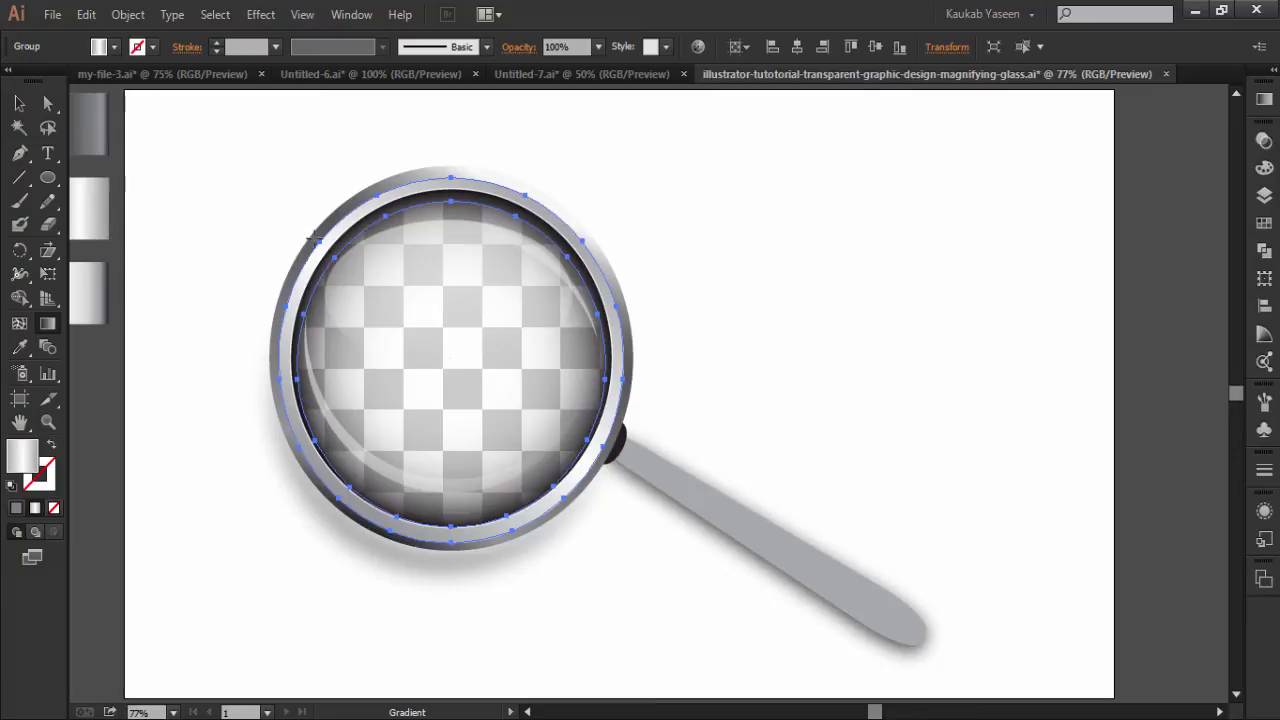
drag(314, 239, 577, 481)
click(19, 103)
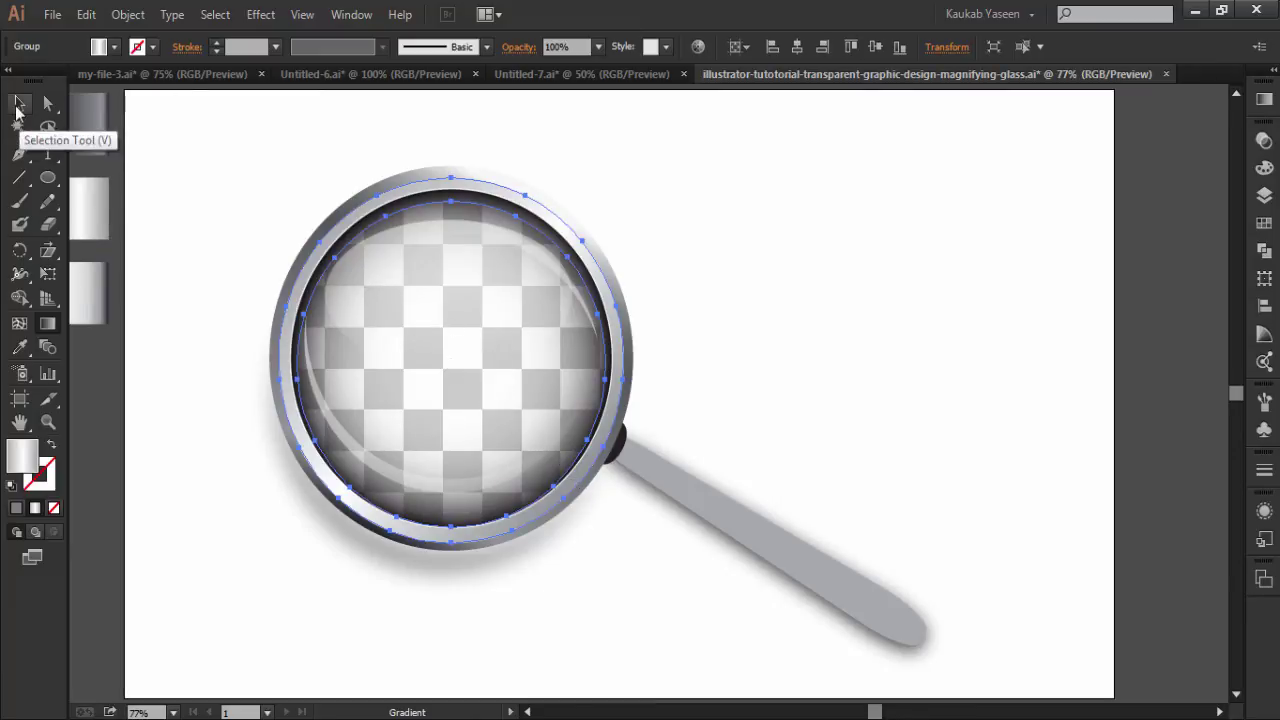
click(779, 209)
Fill the handle with the metallic gradient, angled at about -120.5° across its width.
click(867, 607)
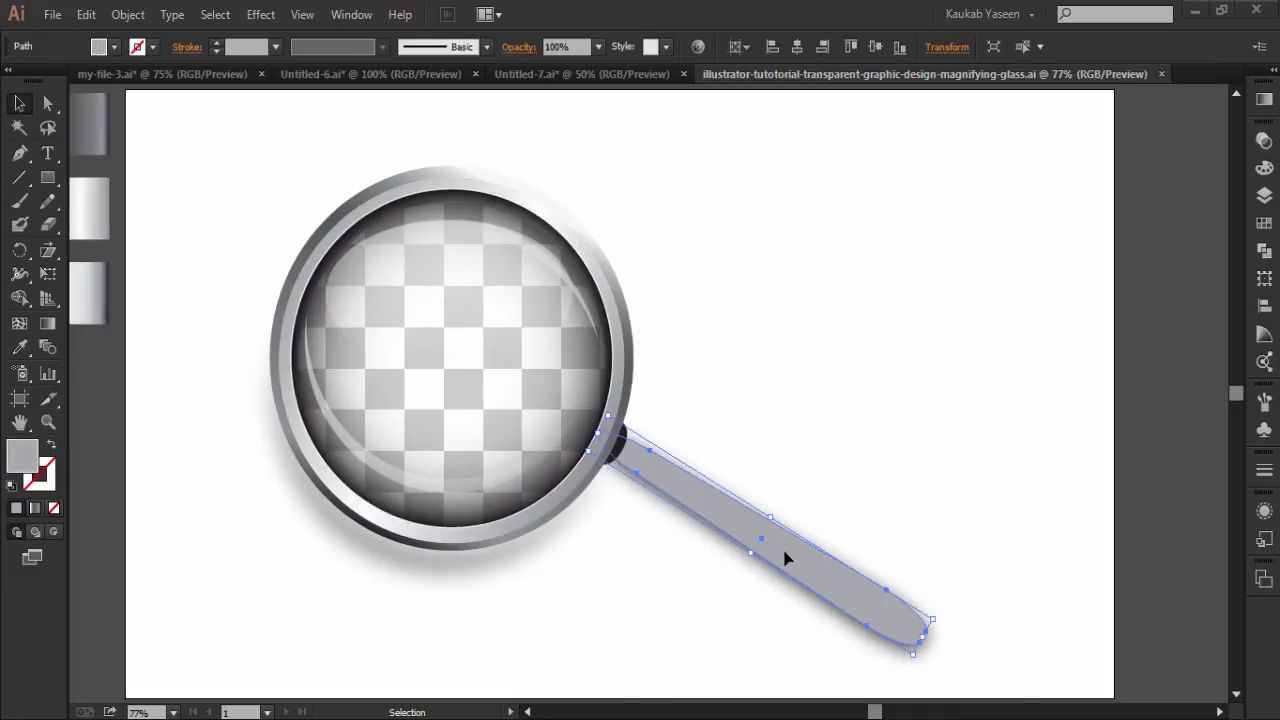
click(1264, 100)
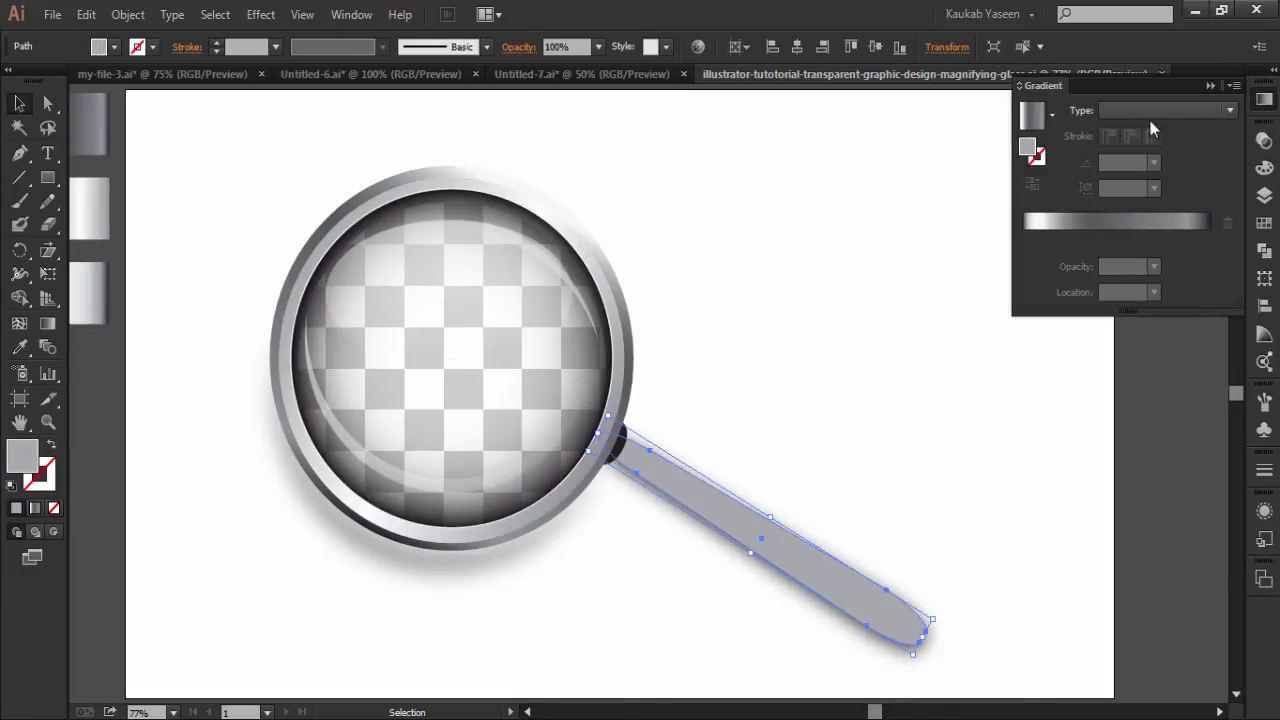
click(1031, 118)
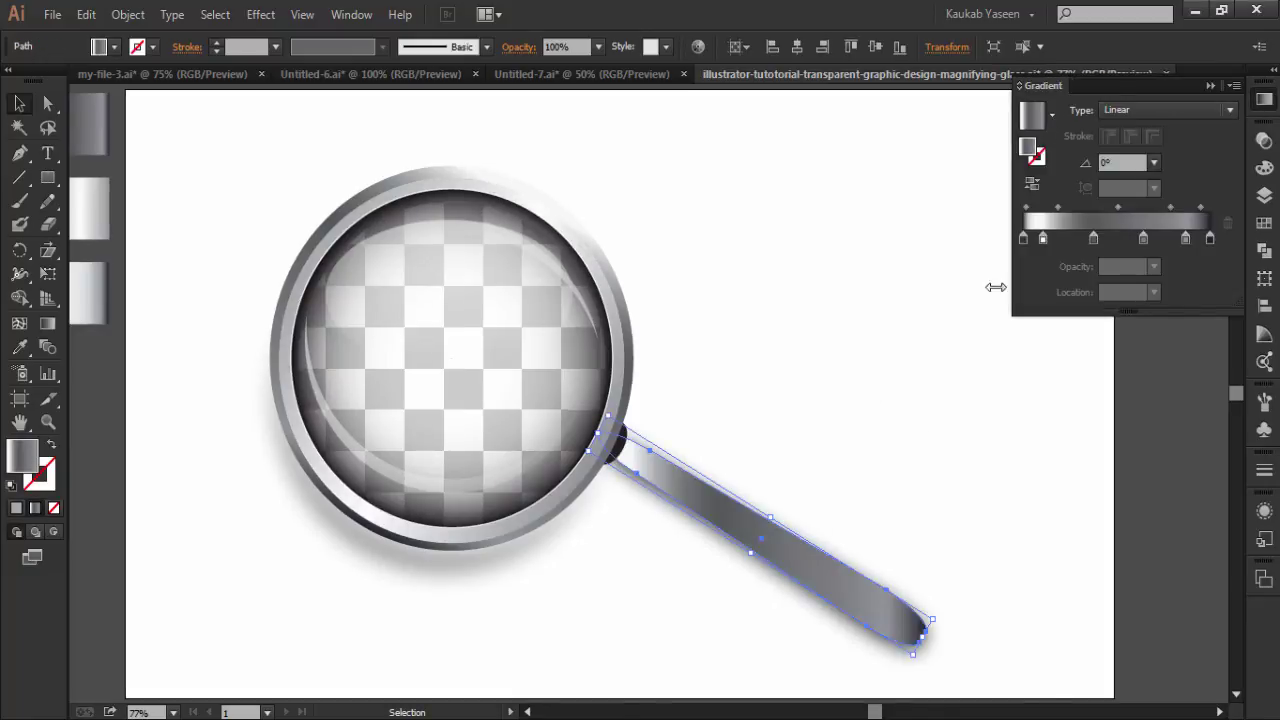
click(48, 325)
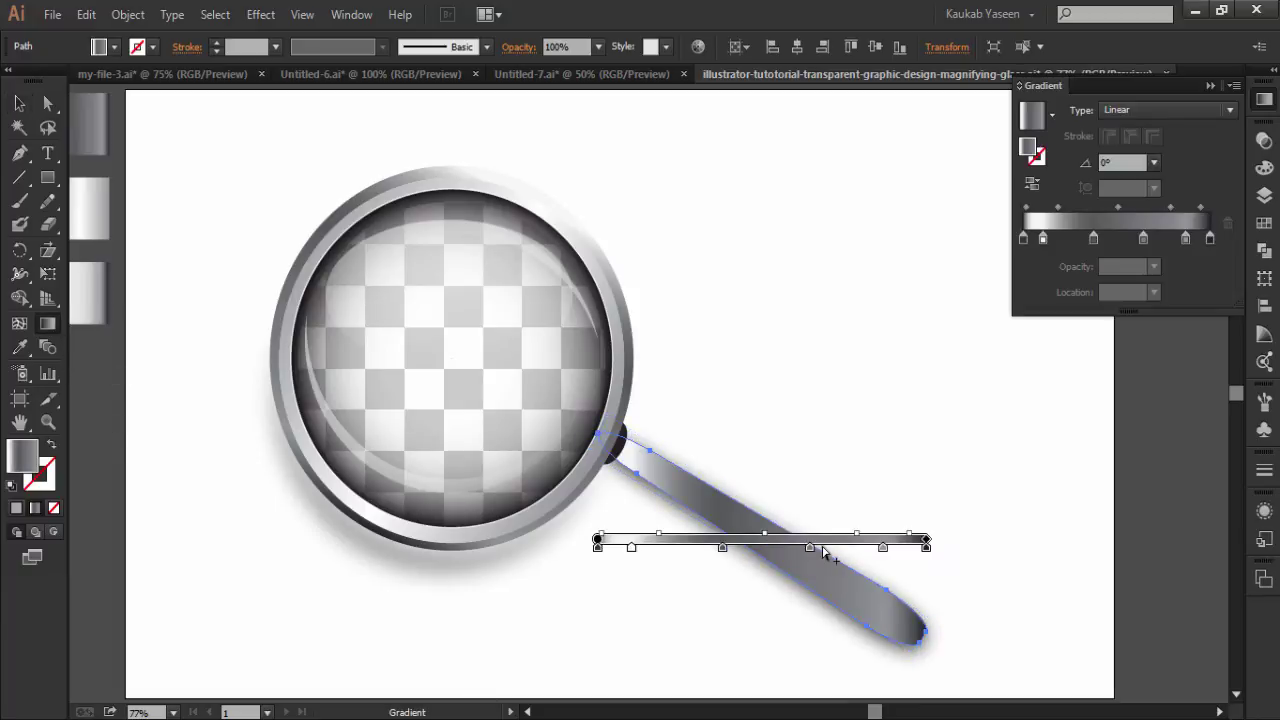
mouse_move(783, 518)
mouse_down()
mouse_move(757, 543)
mouse_move(757, 622)
mouse_up()
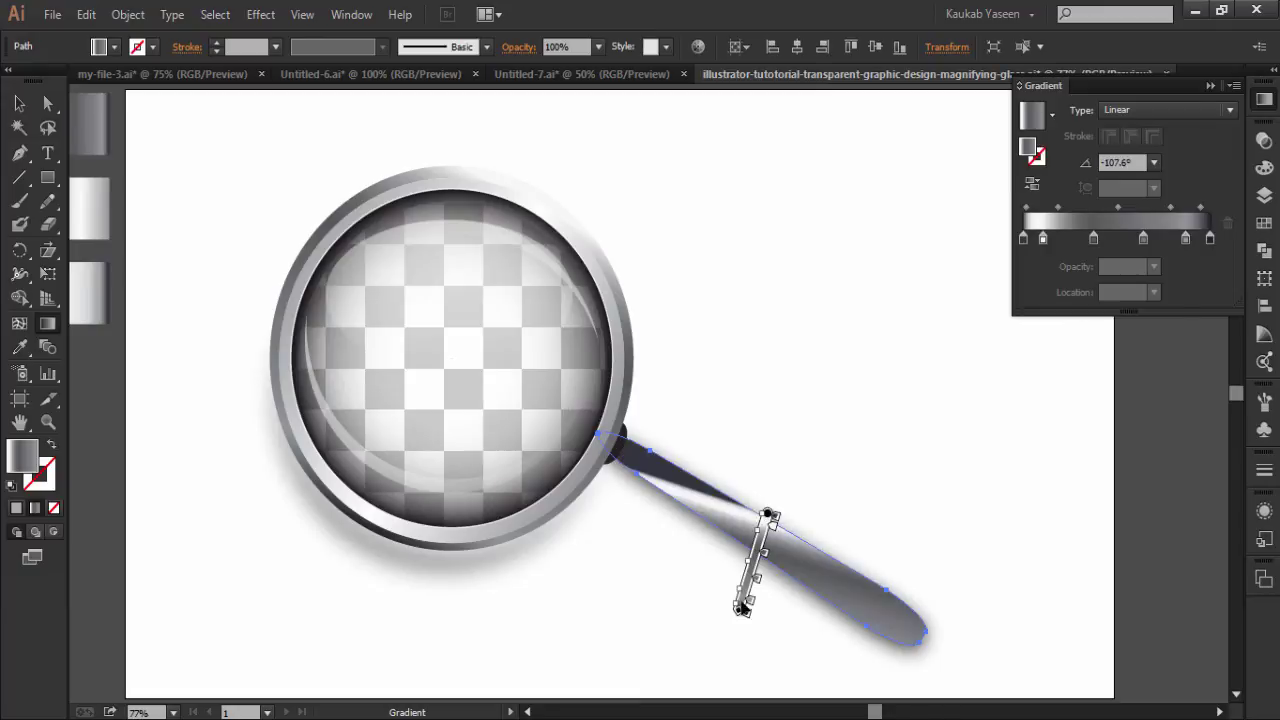
drag(731, 614, 719, 611)
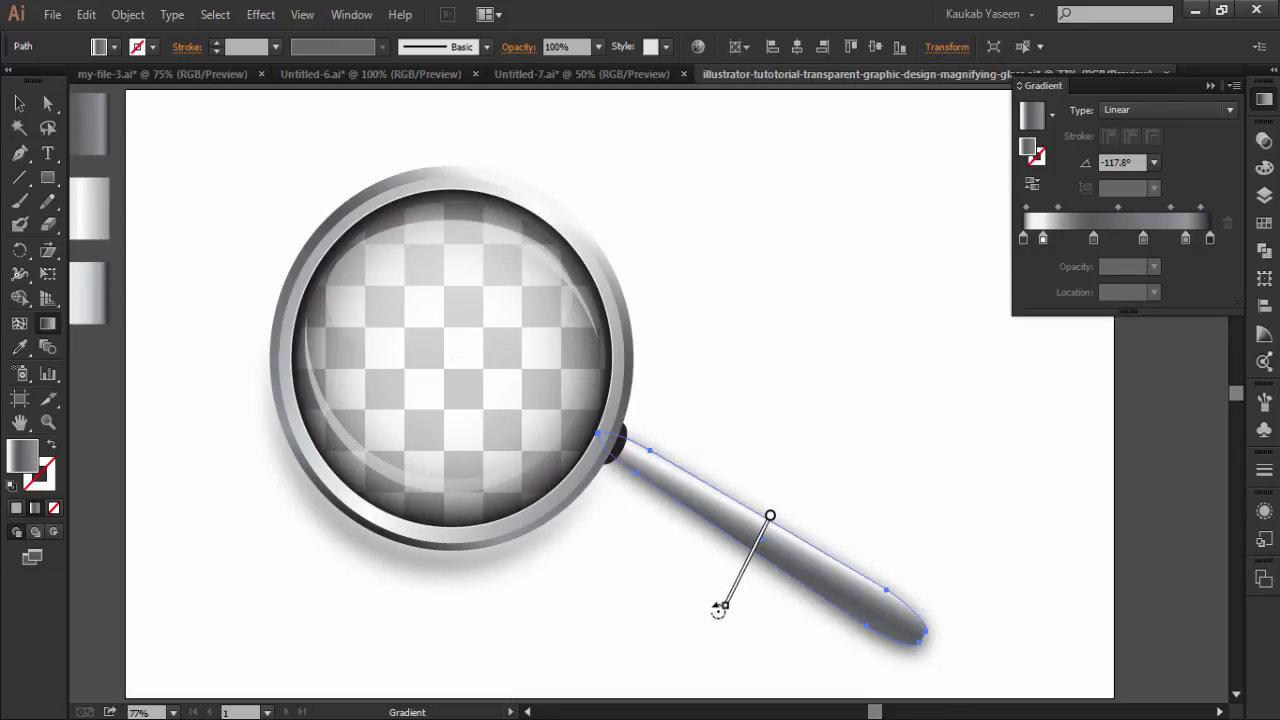
drag(719, 611, 719, 611)
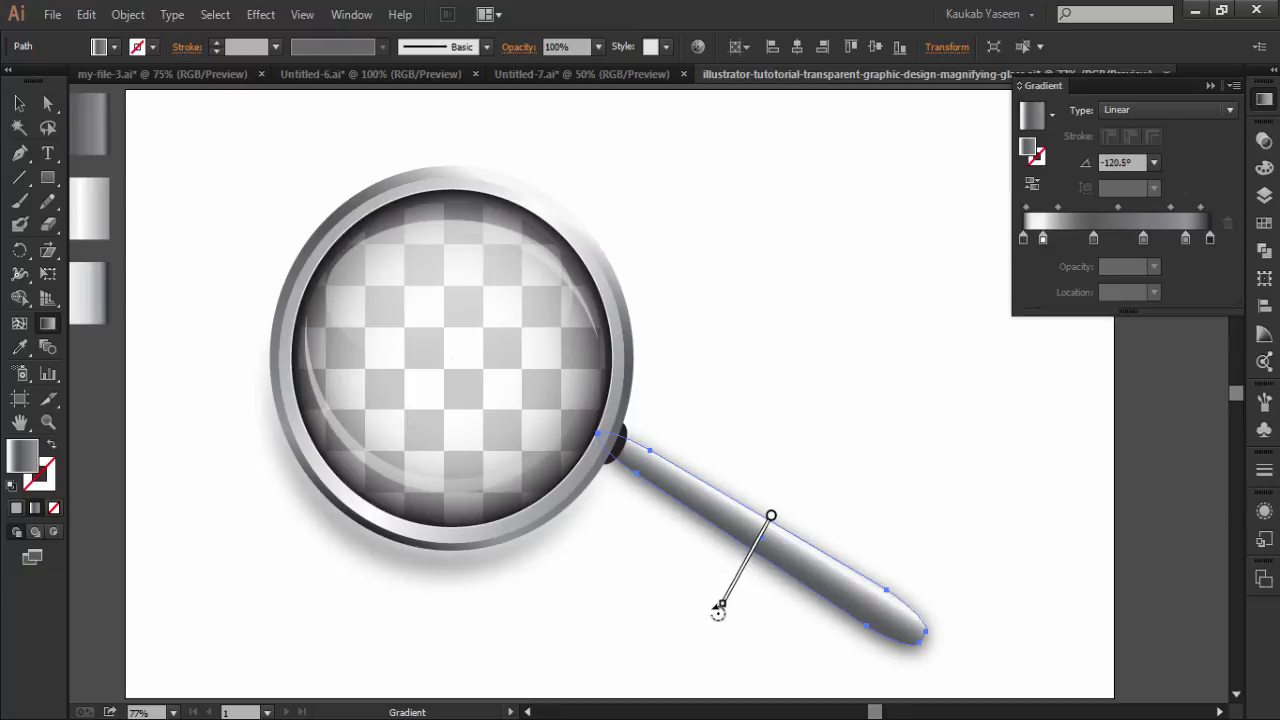
mouse_move(750, 560)
drag(722, 606, 710, 626)
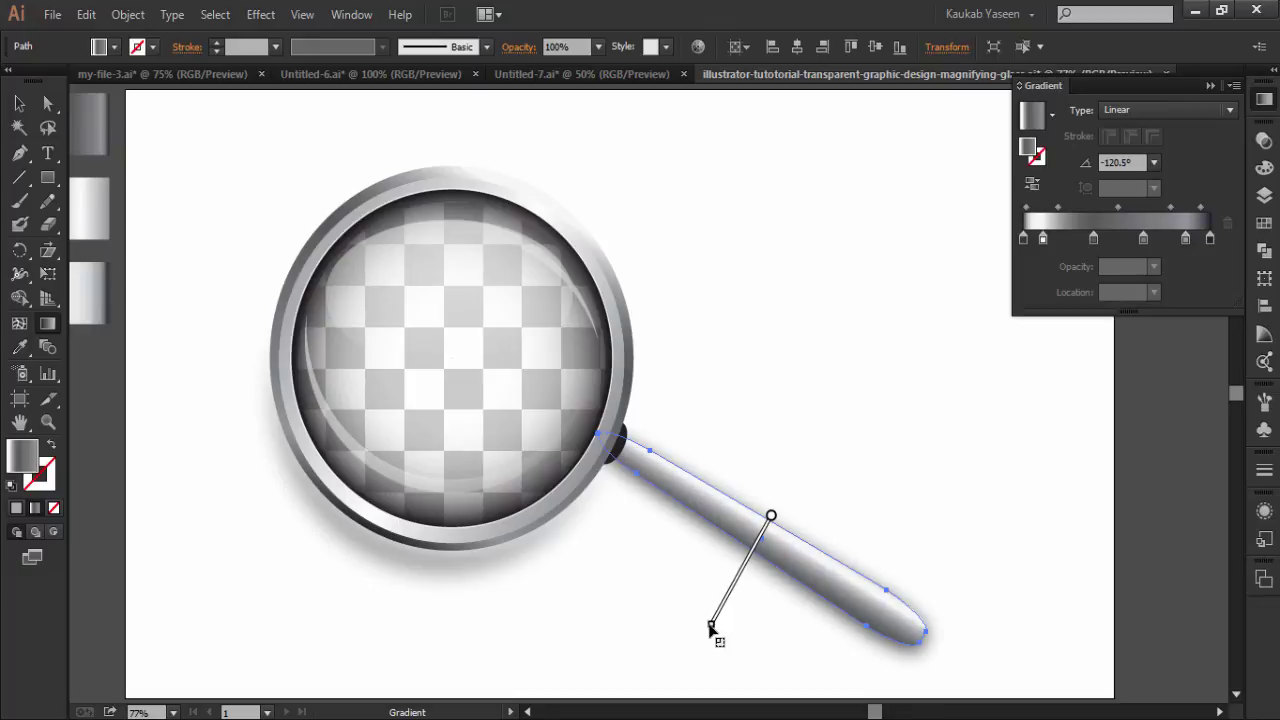
click(1211, 87)
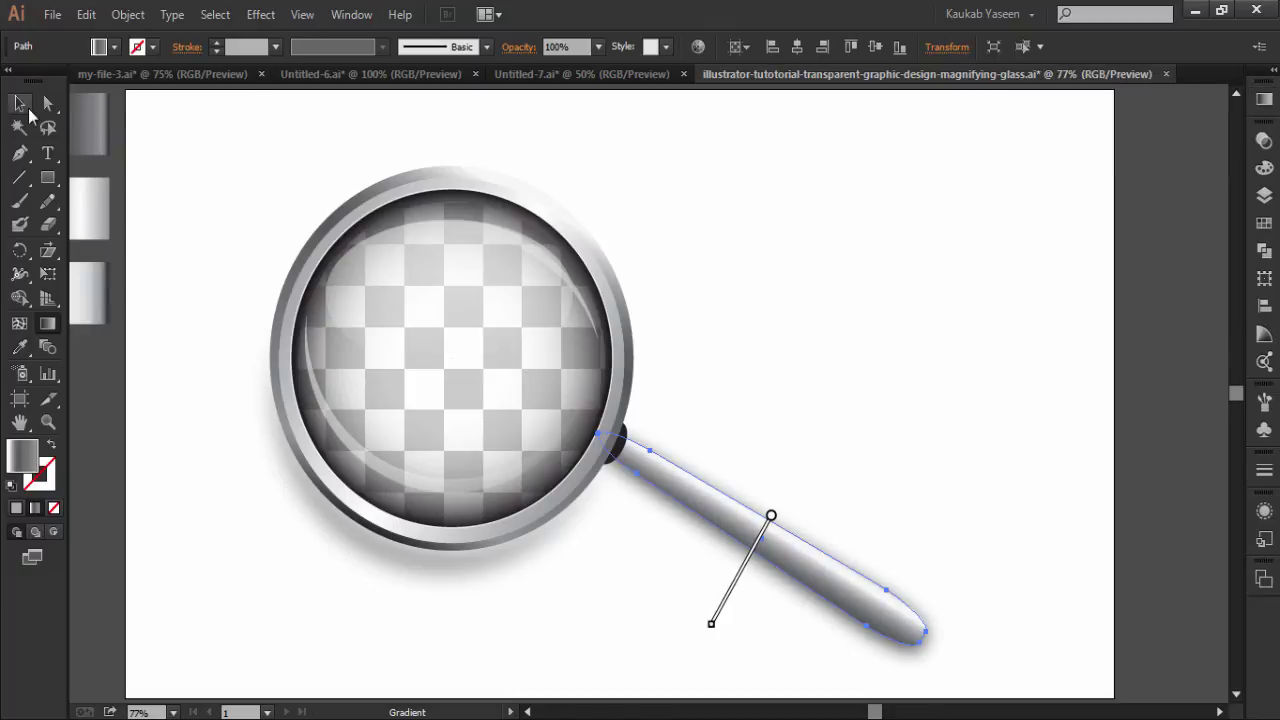
click(20, 104)
click(1090, 283)
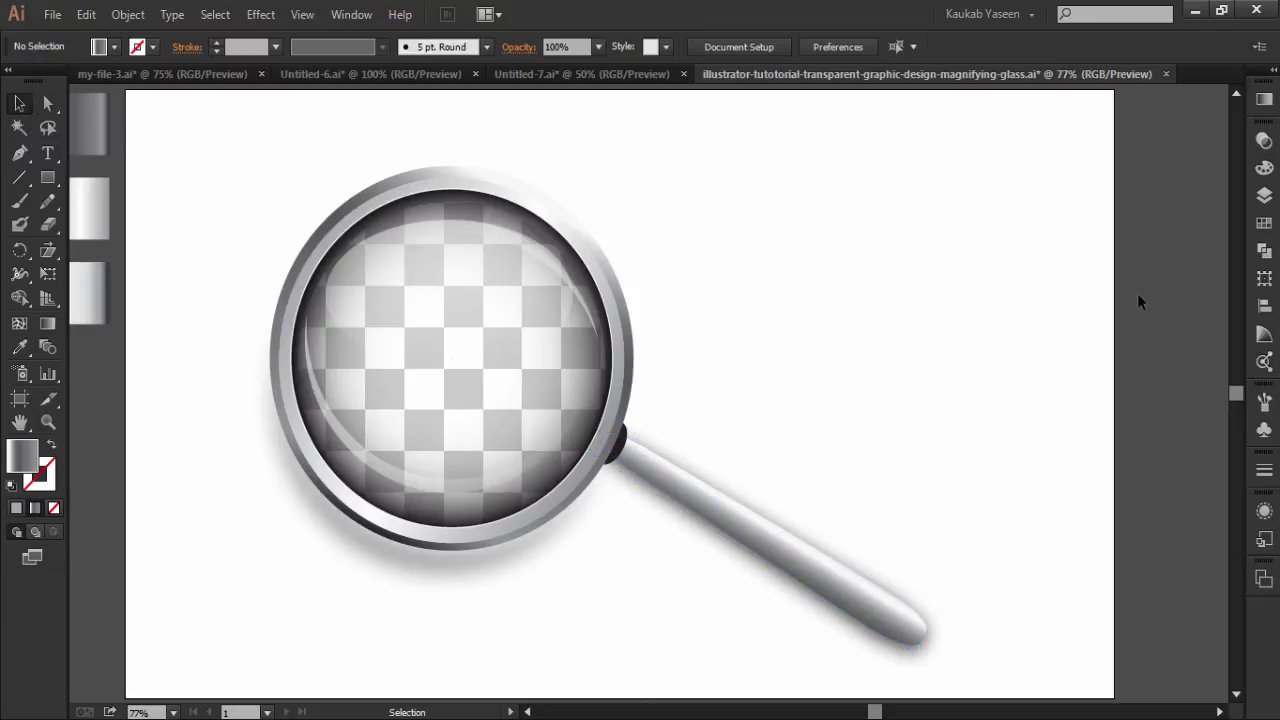
Copy the checkerboard image from Untitled-6 and paste it into the magnifier document.
key(ctrl+minus)
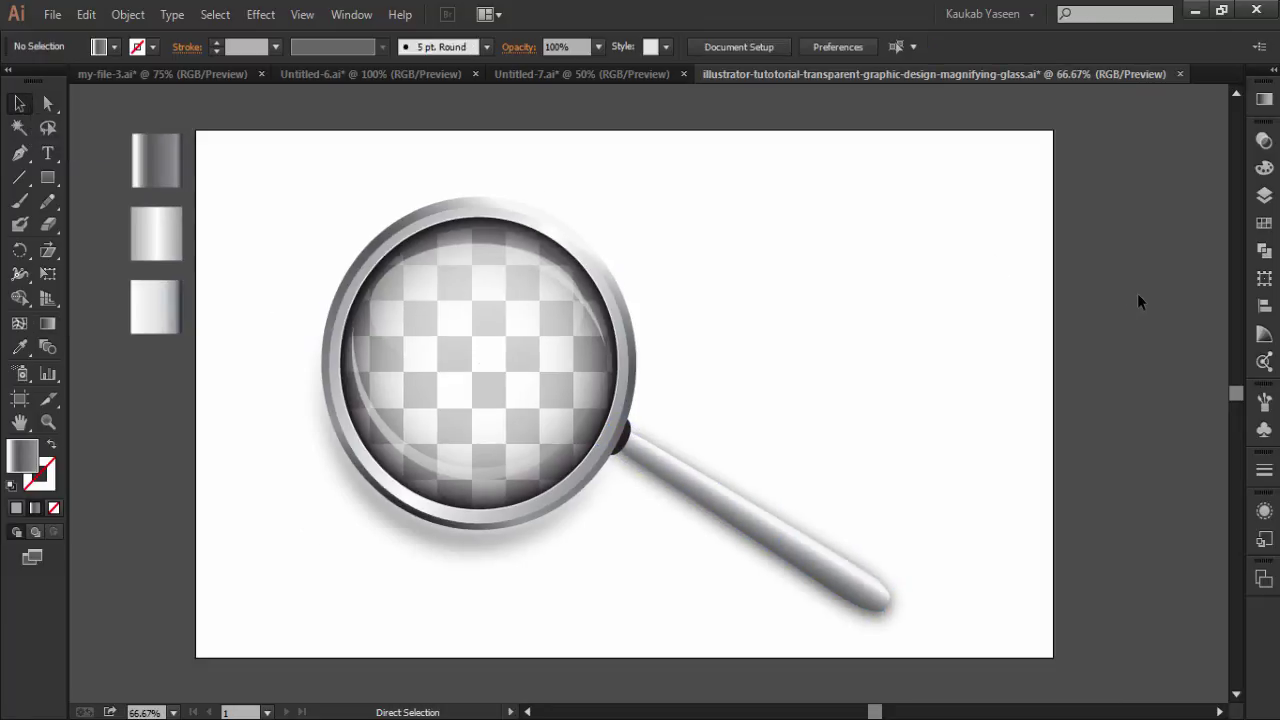
click(628, 445)
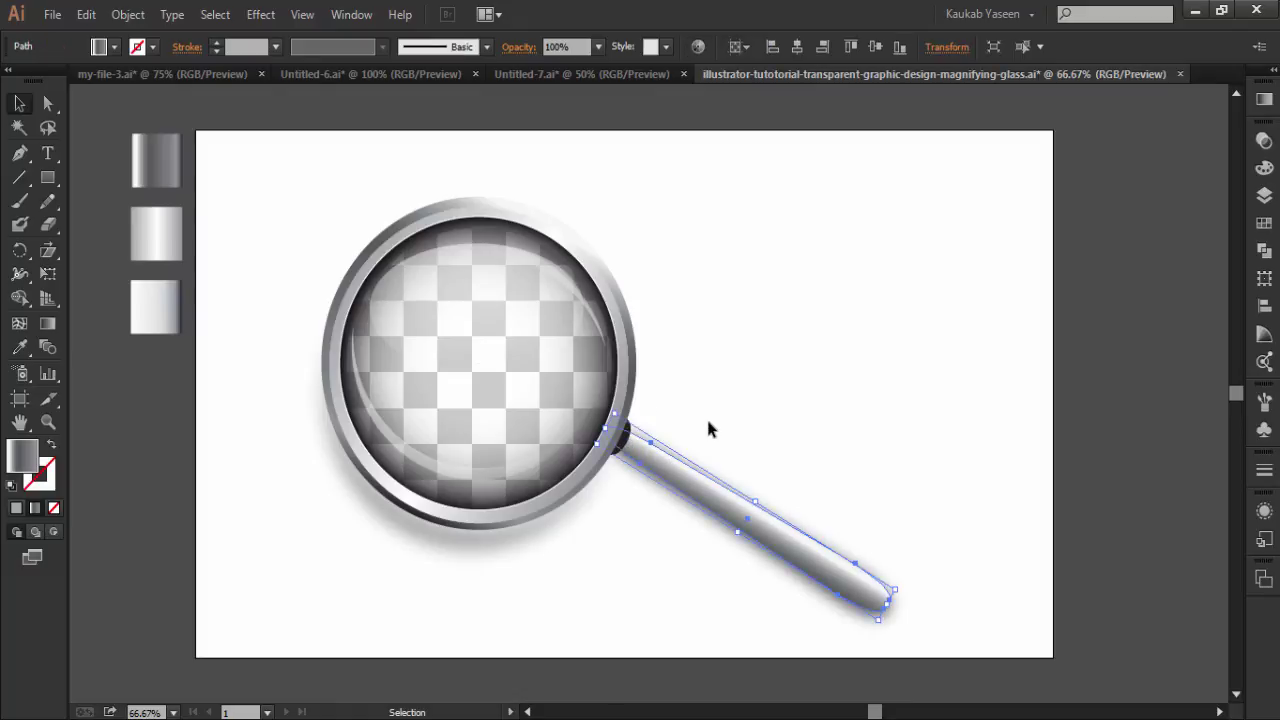
click(675, 423)
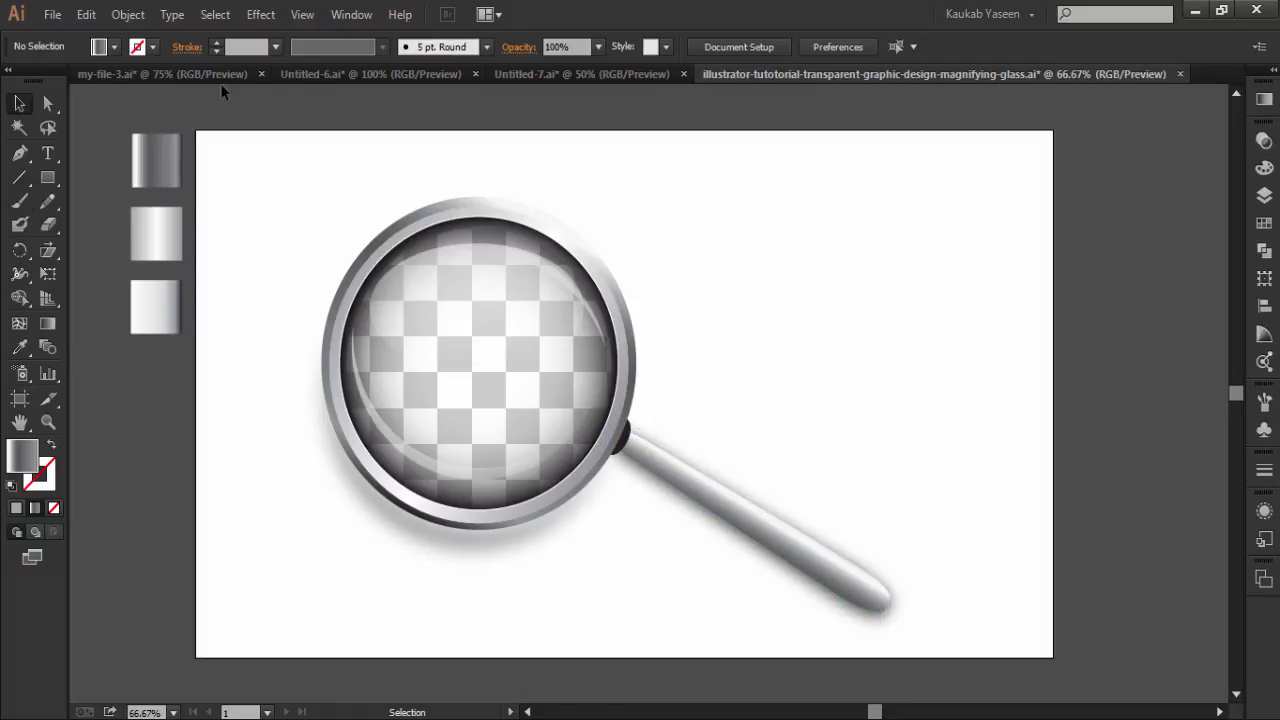
click(364, 75)
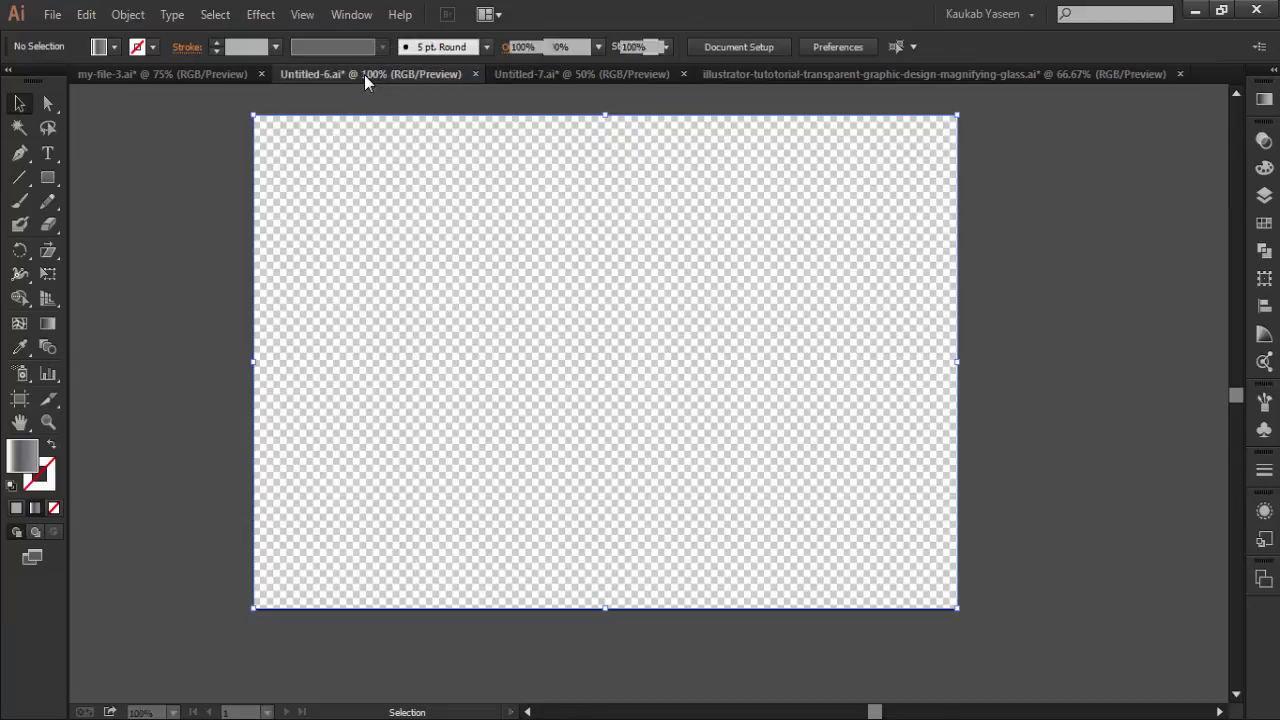
click(86, 15)
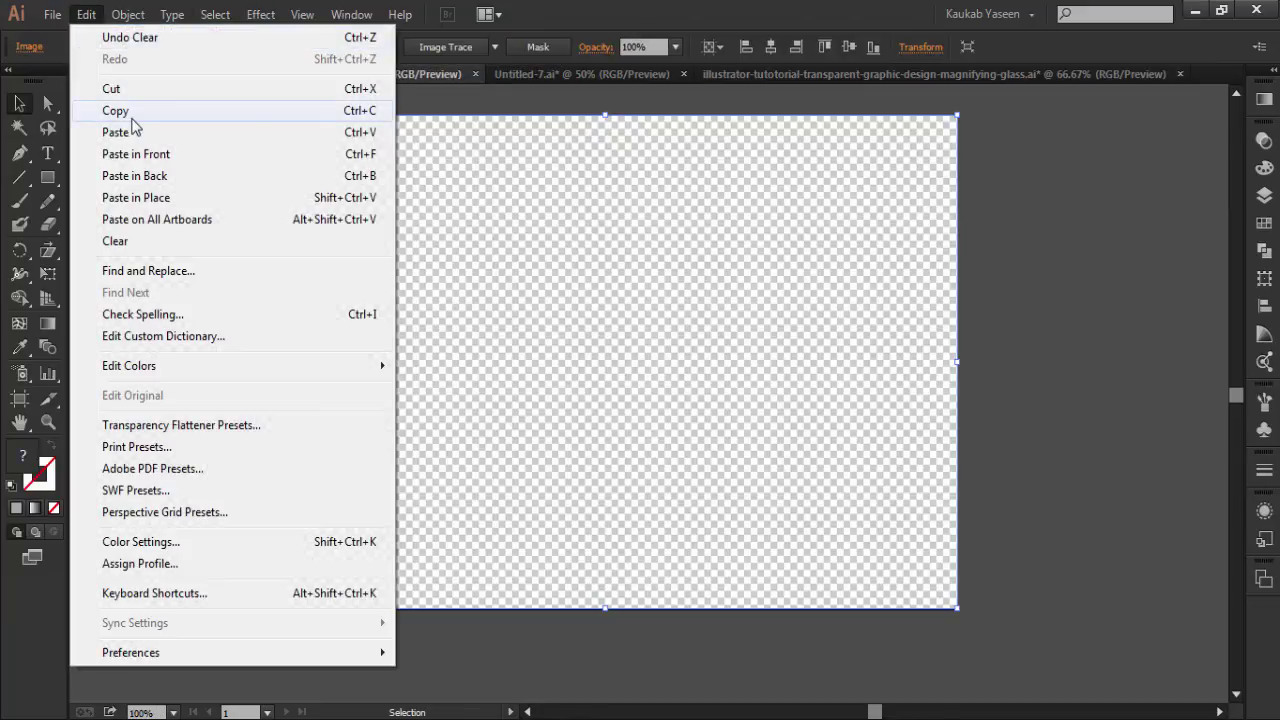
click(132, 110)
click(876, 80)
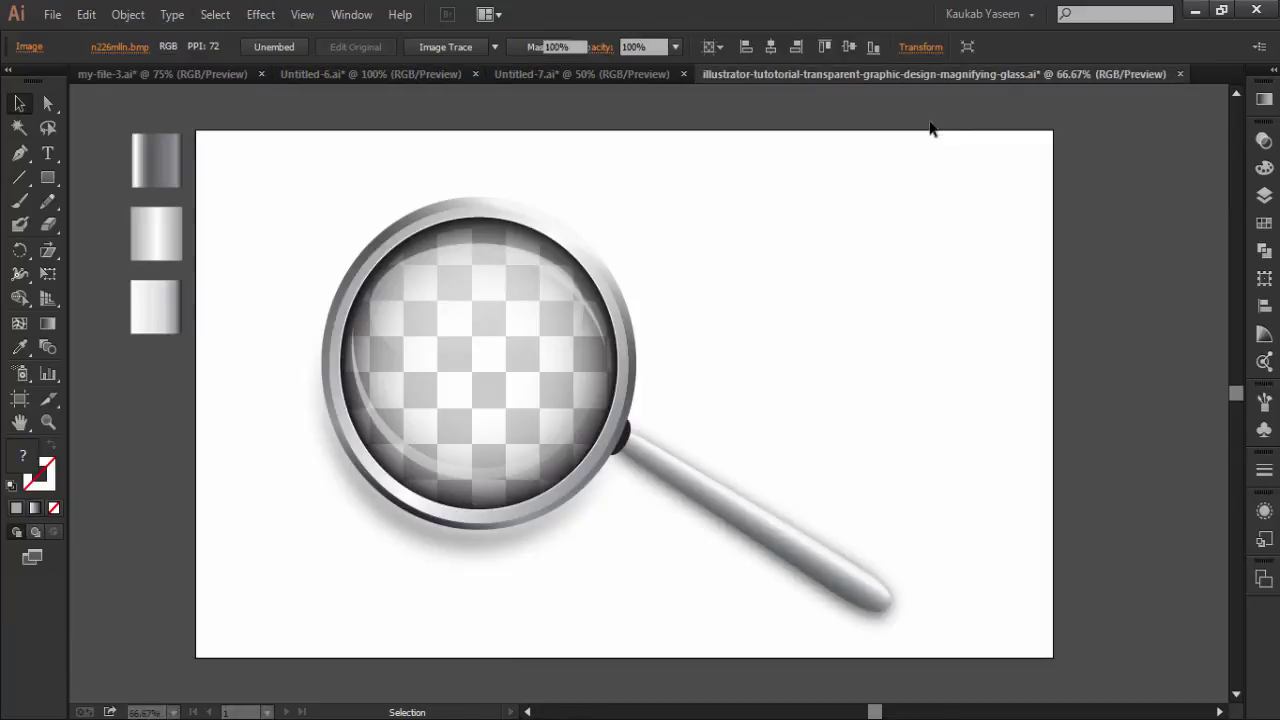
key(ctrl+v)
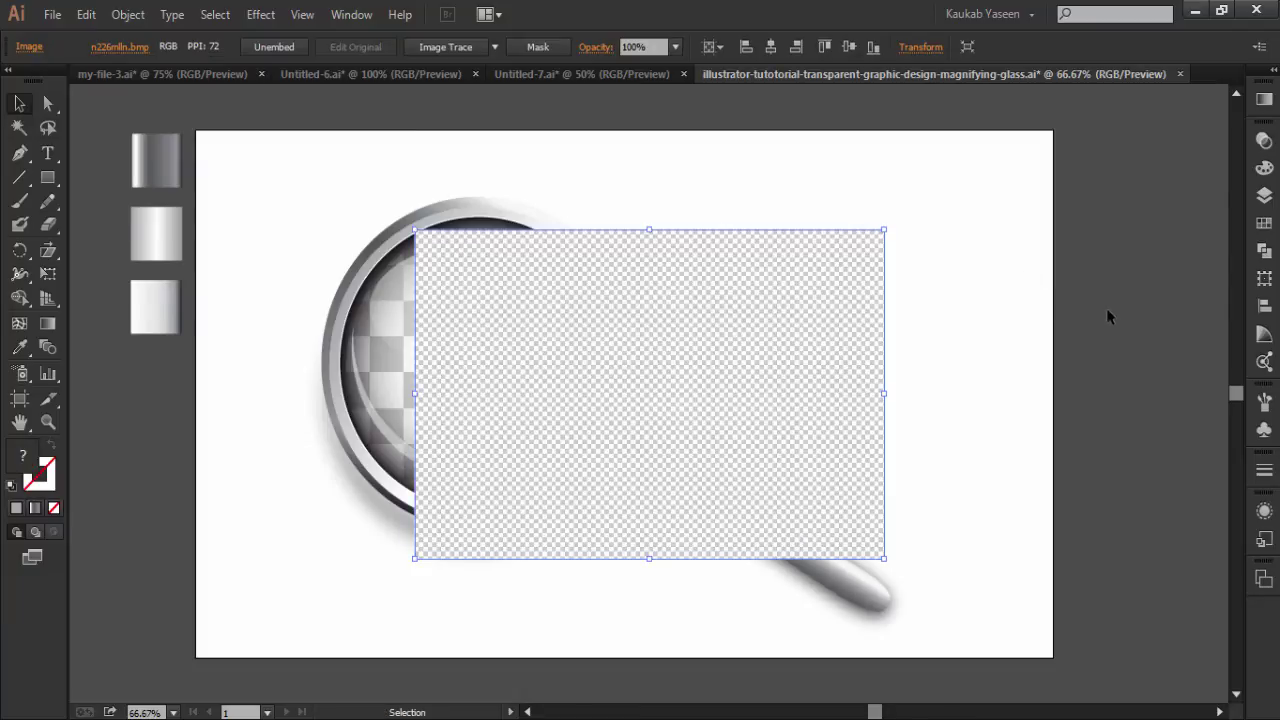
Stretch the checkerboard image to fill the whole artboard and send it to the back.
drag(713, 344, 490, 250)
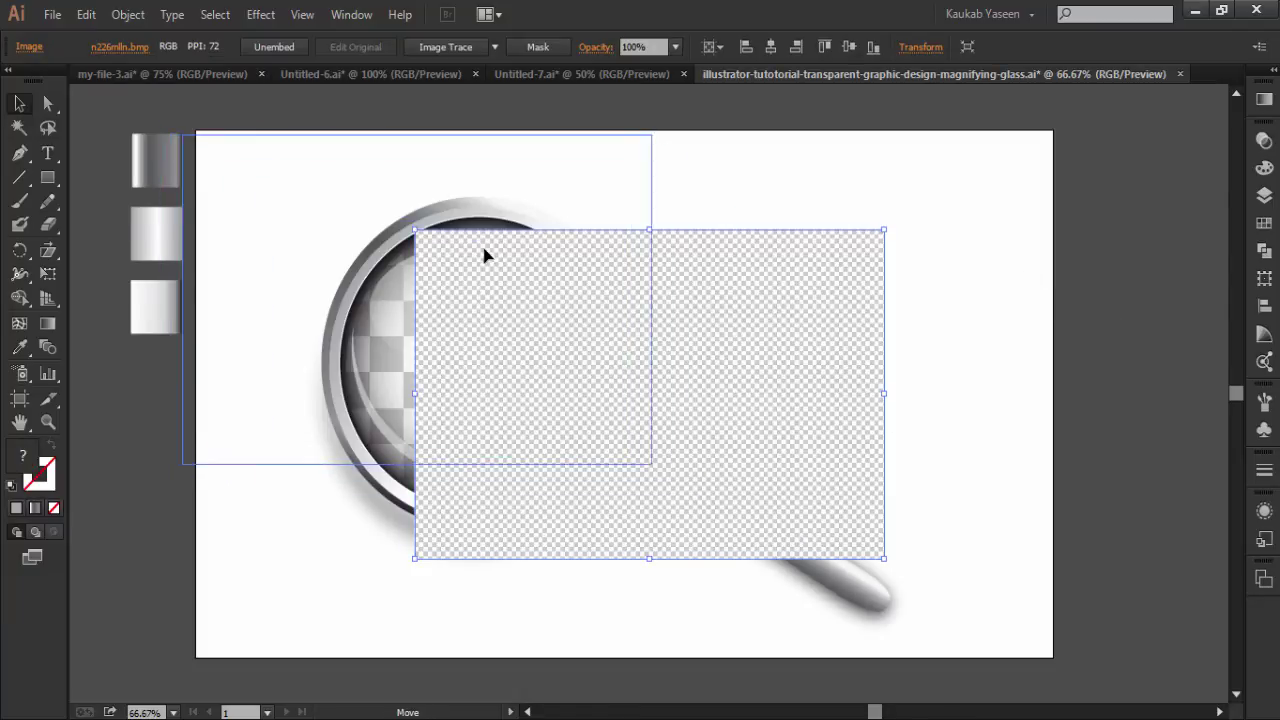
drag(490, 250, 490, 250)
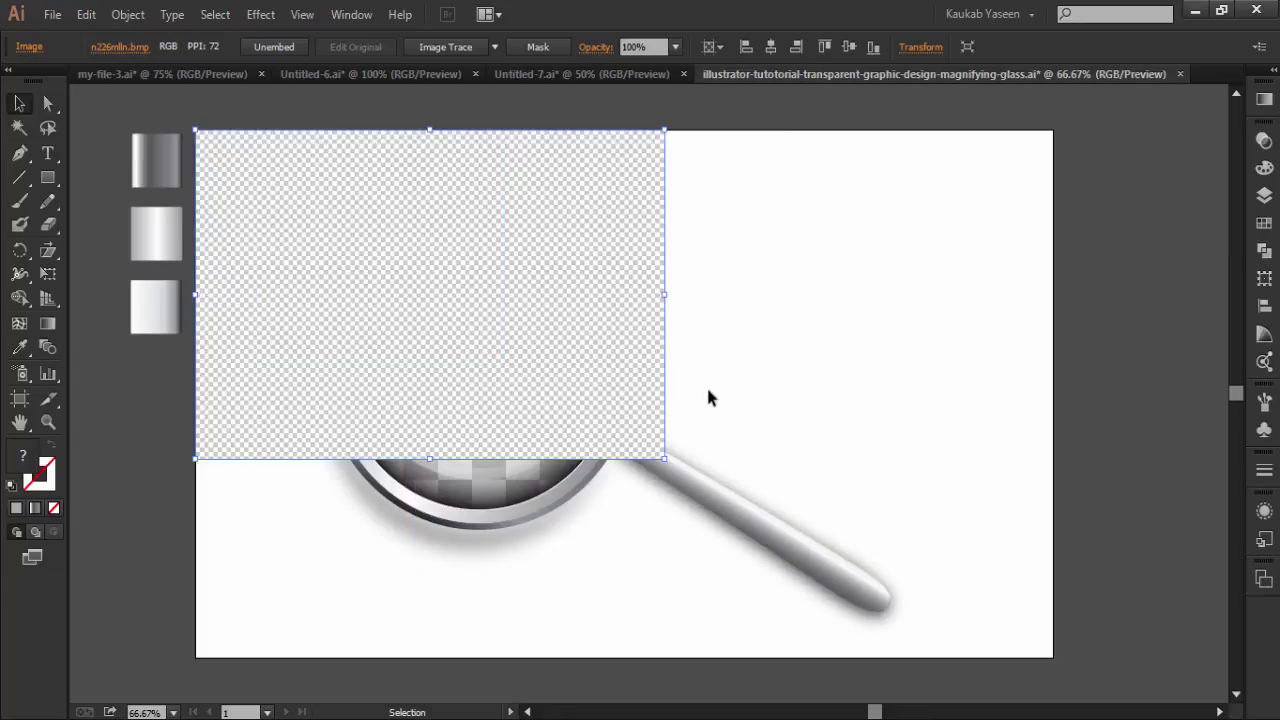
drag(663, 464, 848, 604)
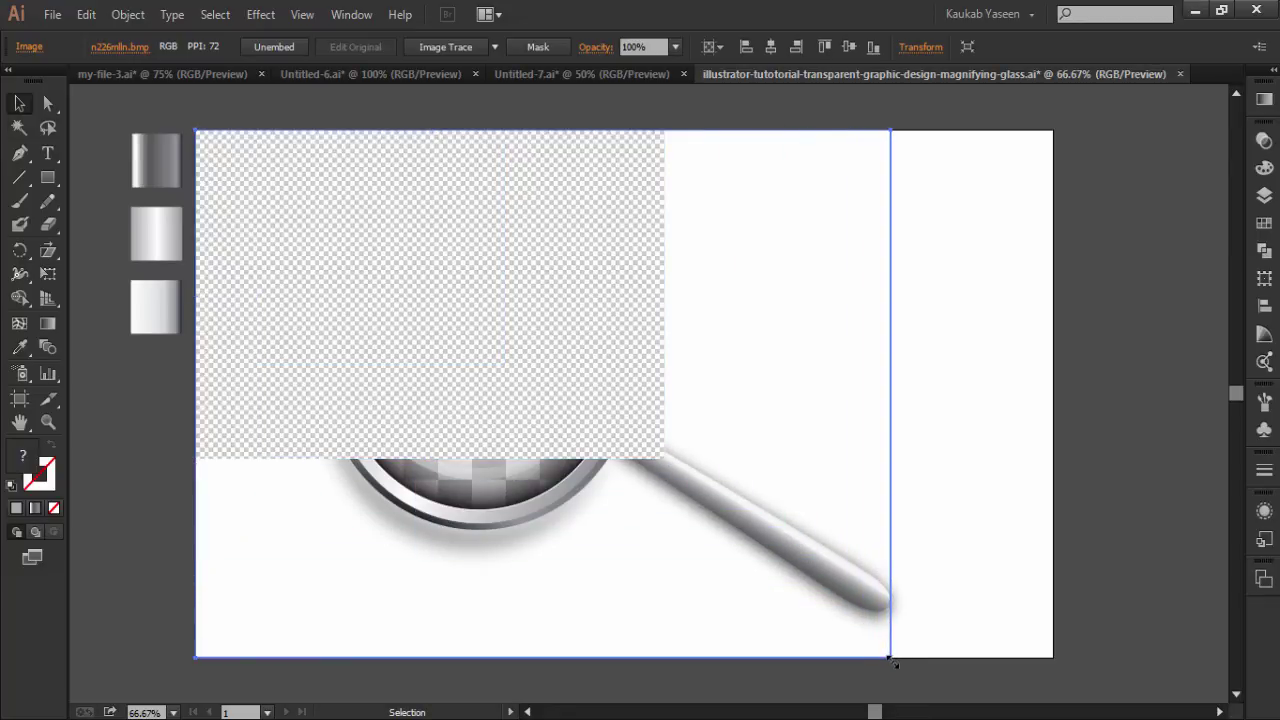
drag(848, 604, 892, 659)
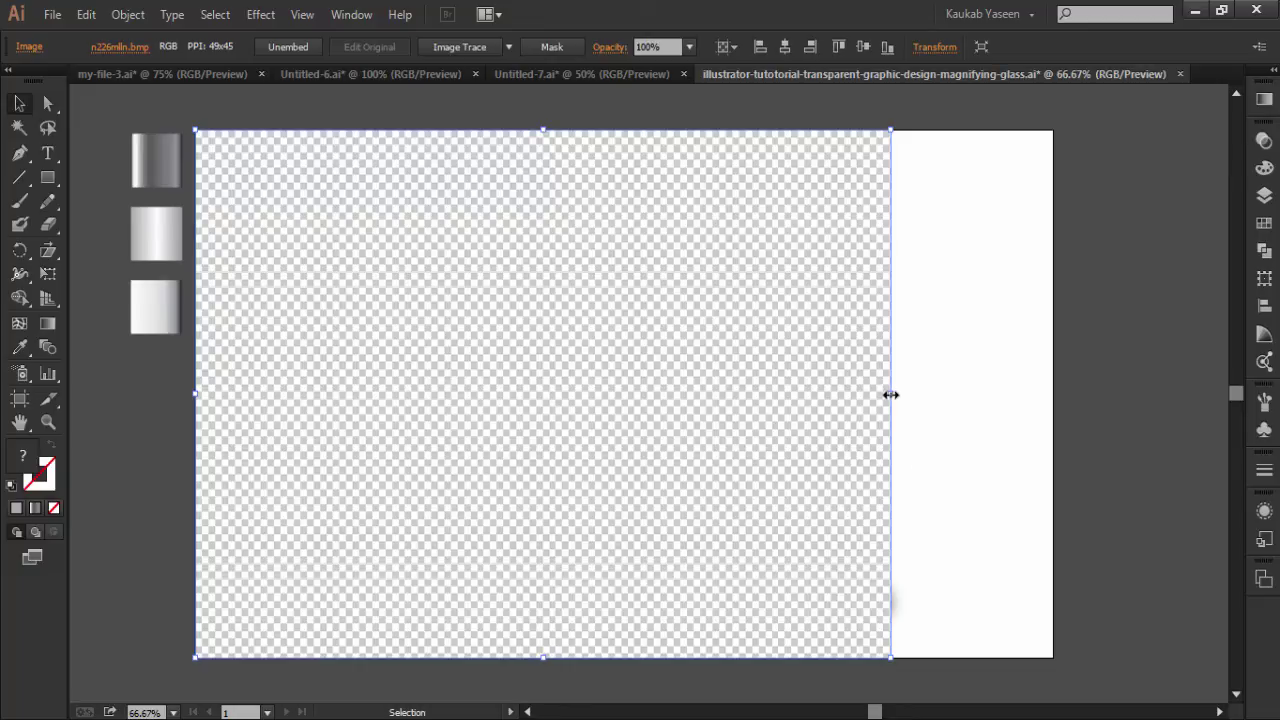
drag(891, 394, 1052, 397)
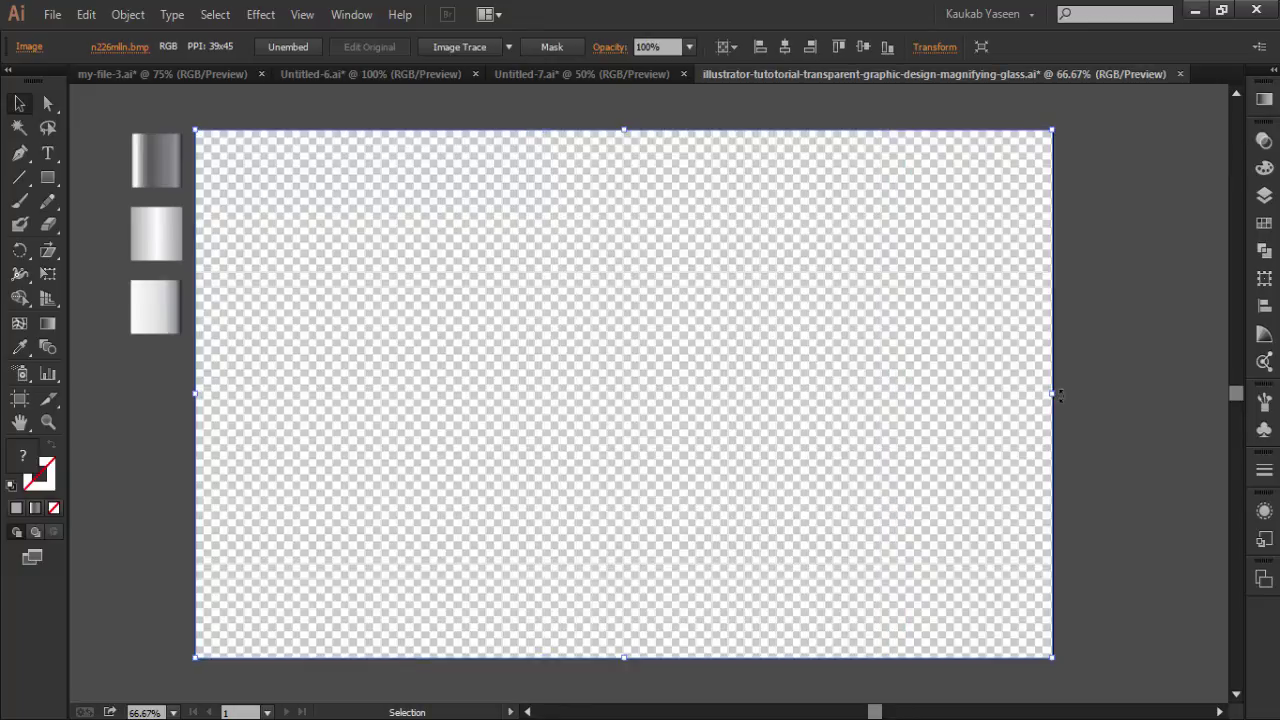
right_click(691, 377)
mouse_move(744, 490)
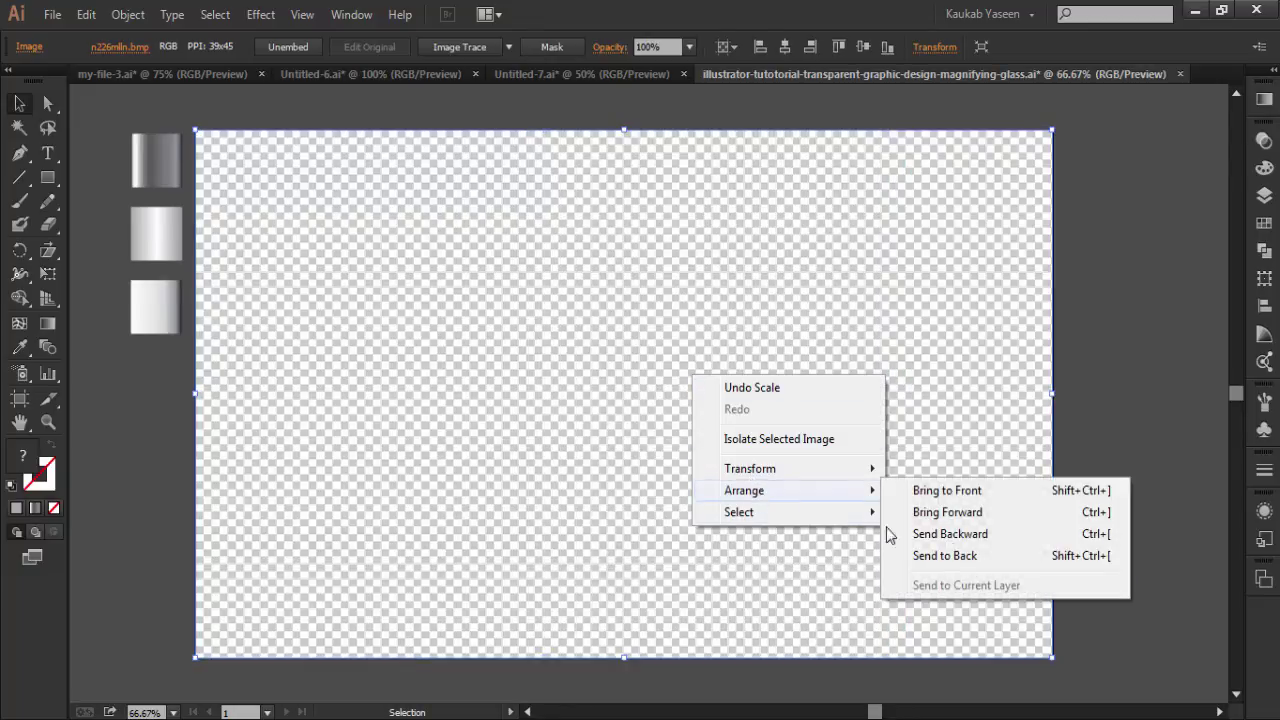
click(960, 557)
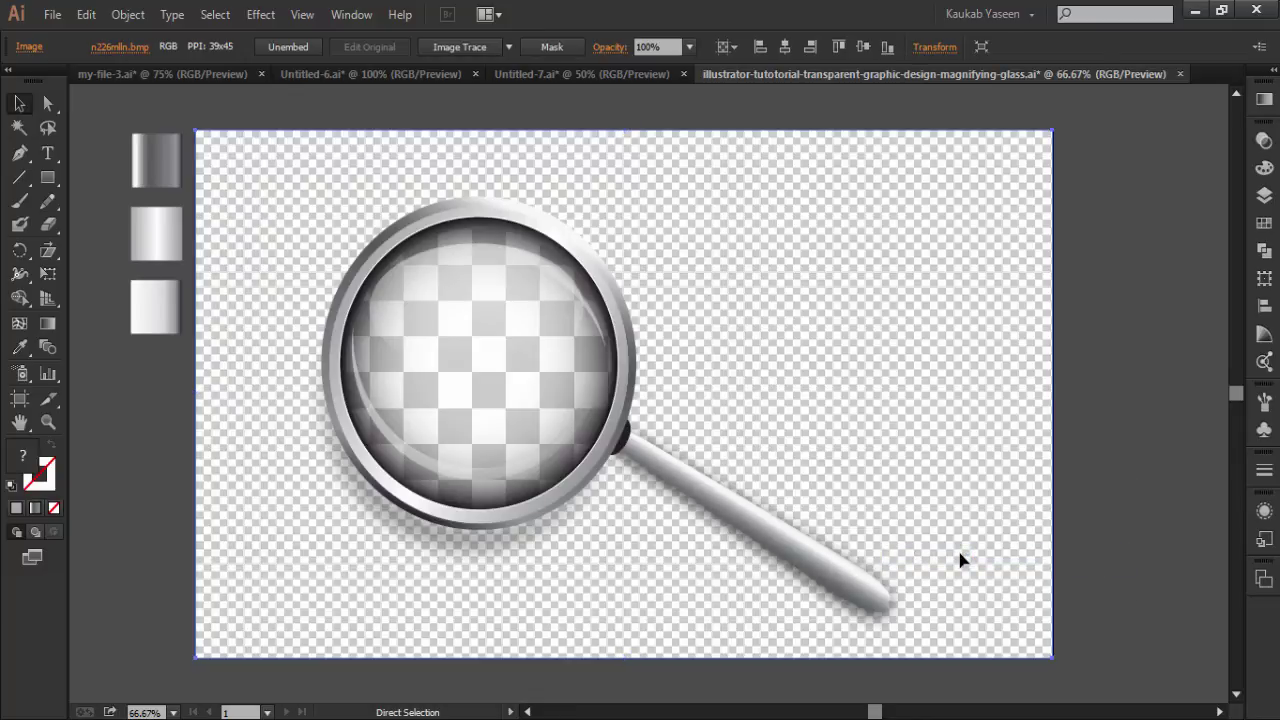
key(ctrl+shift+a)
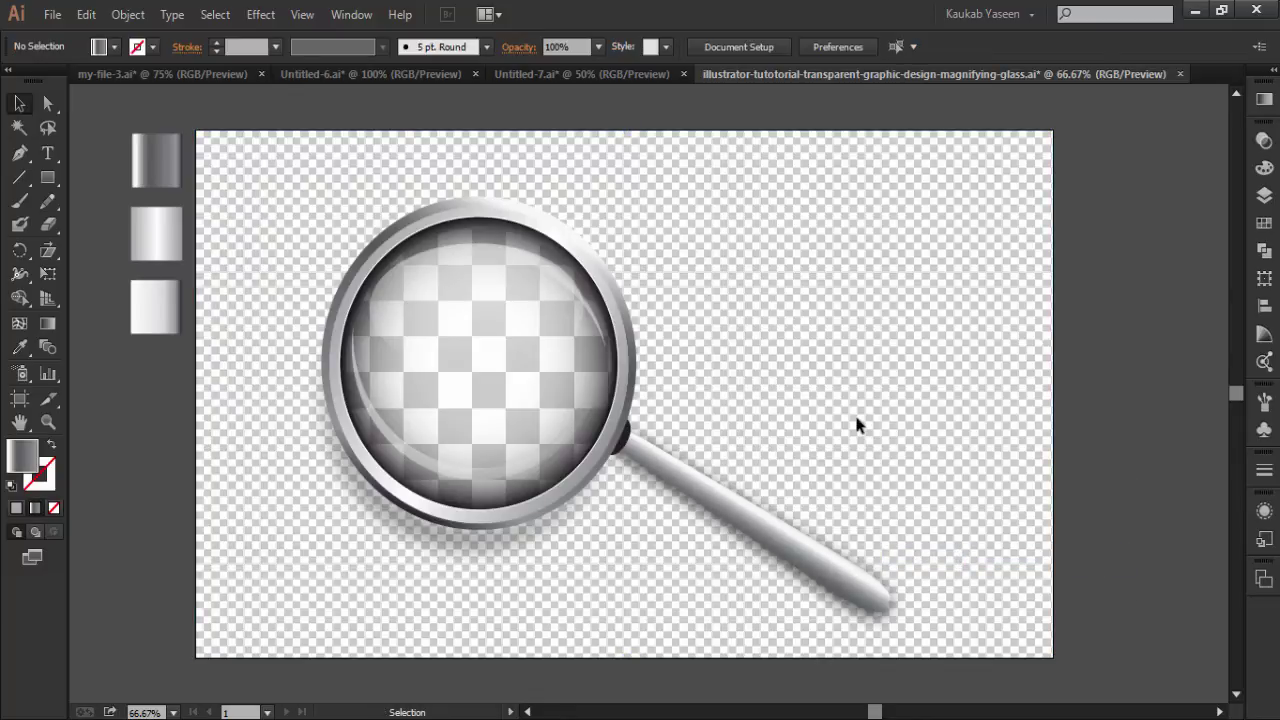
Swap the fill and stroke colours while checking the handle and its joint piece.
click(628, 443)
click(697, 427)
key(shift+x)
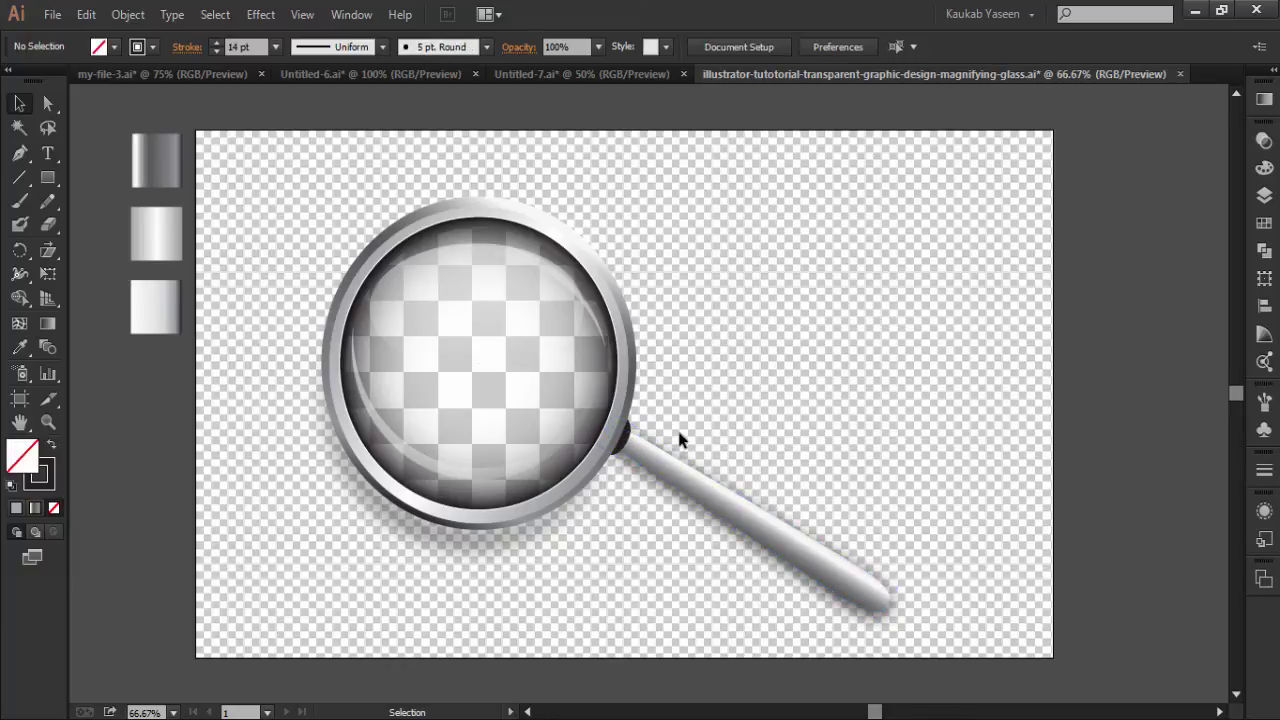
click(621, 442)
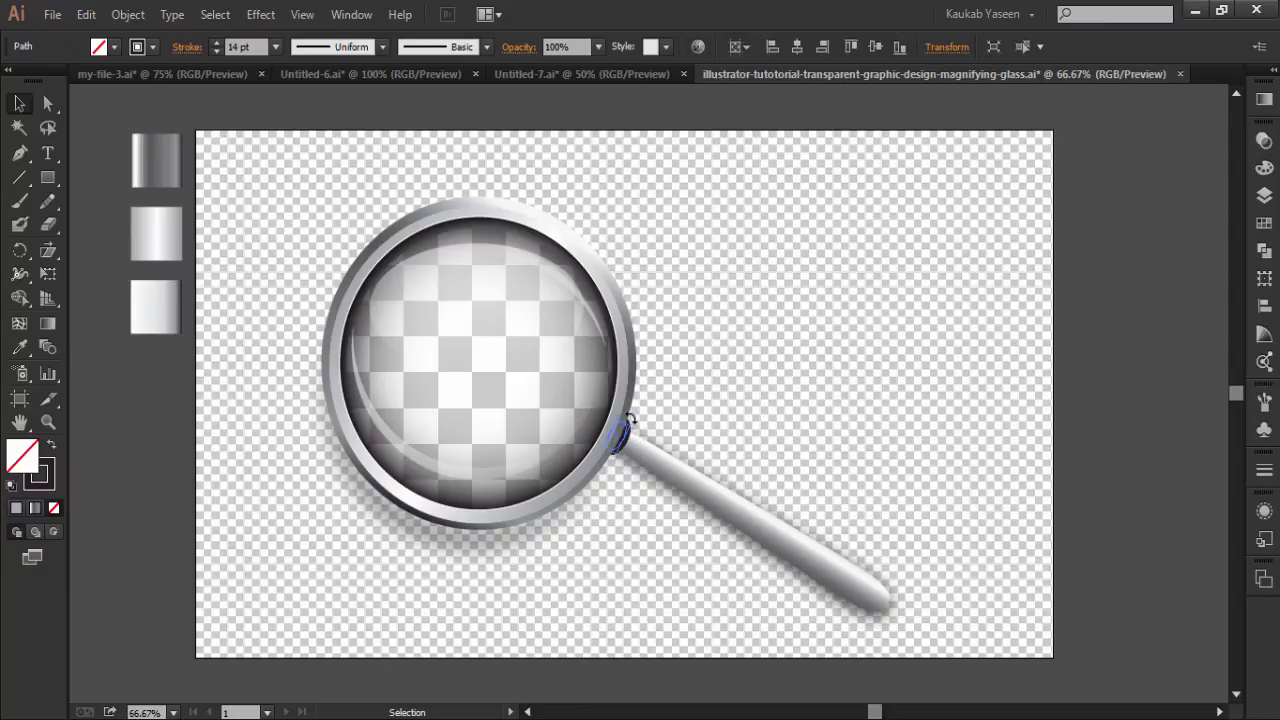
click(669, 413)
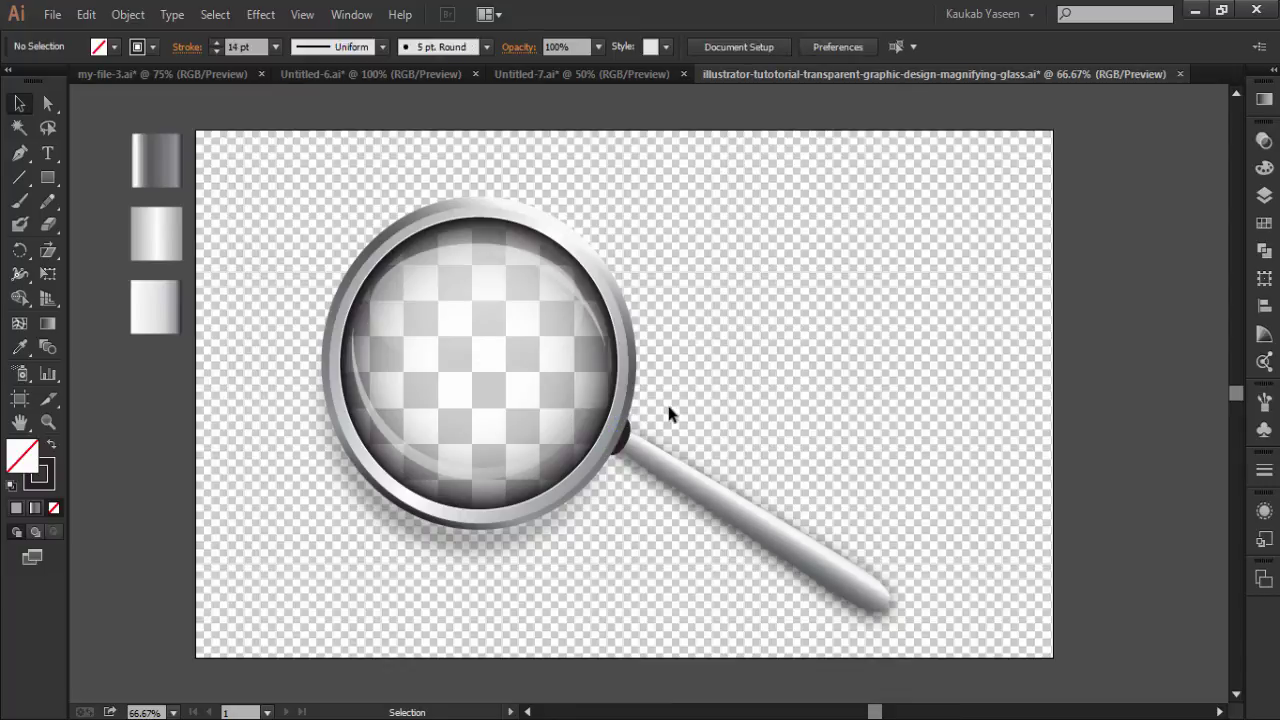
Marquee-select all the magnifying glass parts and group them.
drag(277, 200, 930, 614)
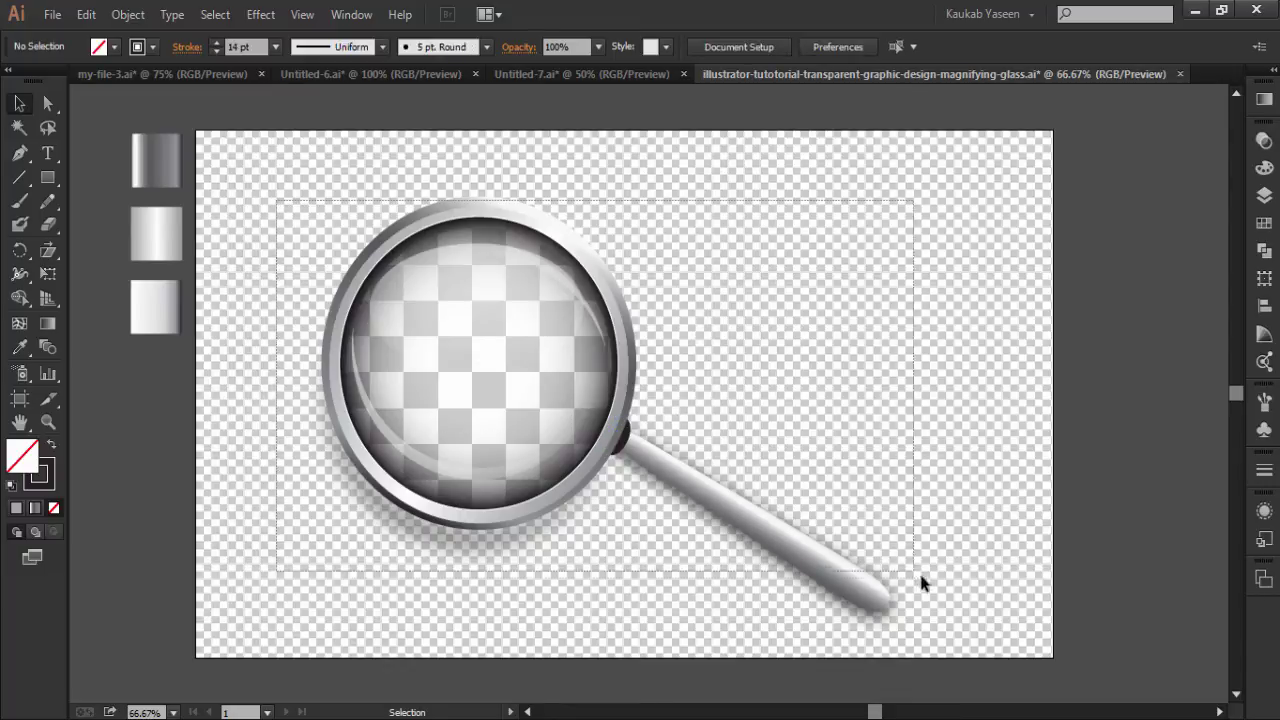
right_click(503, 402)
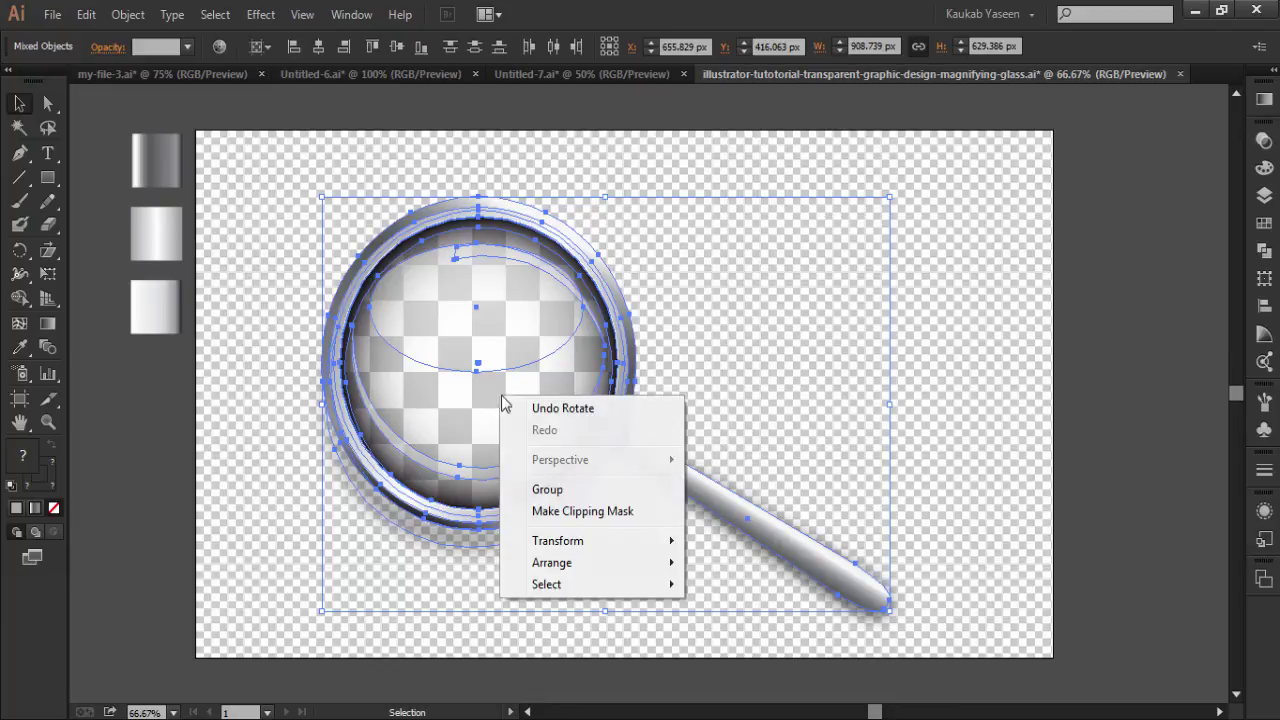
click(548, 490)
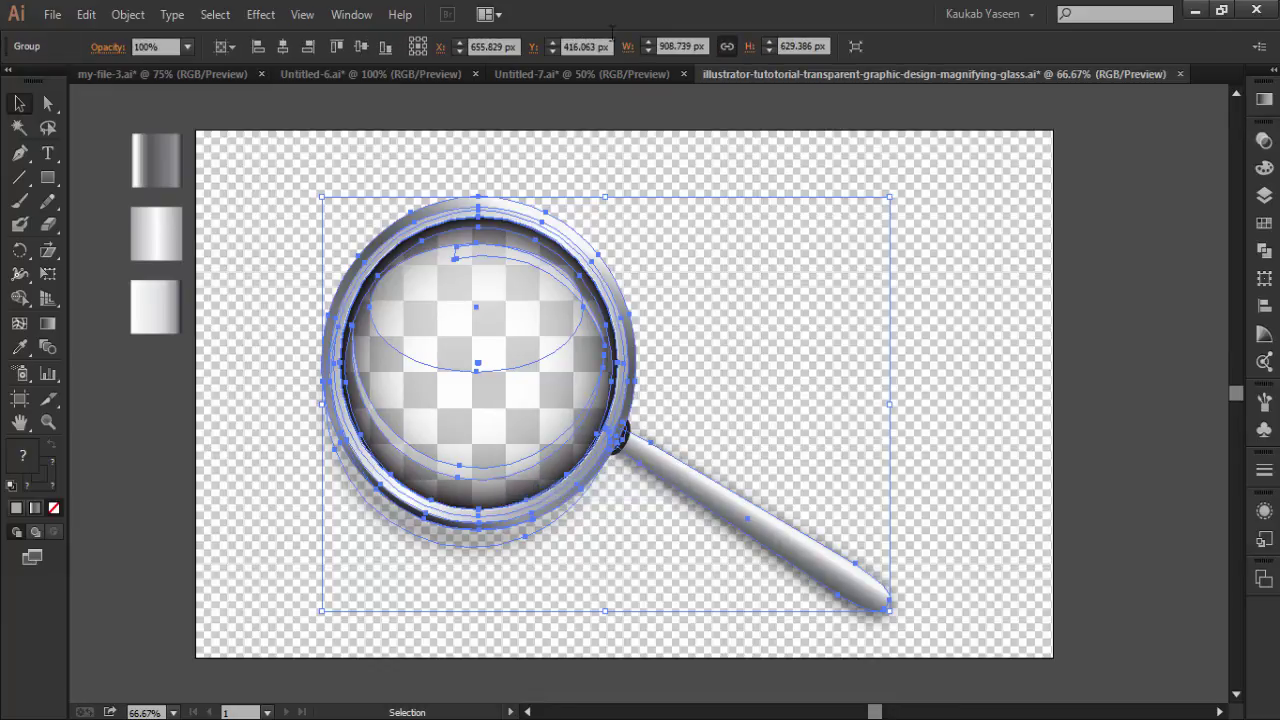
Centre the group vertically and horizontally at X 685, Y 400 px, then fit the artboard in view.
click(362, 48)
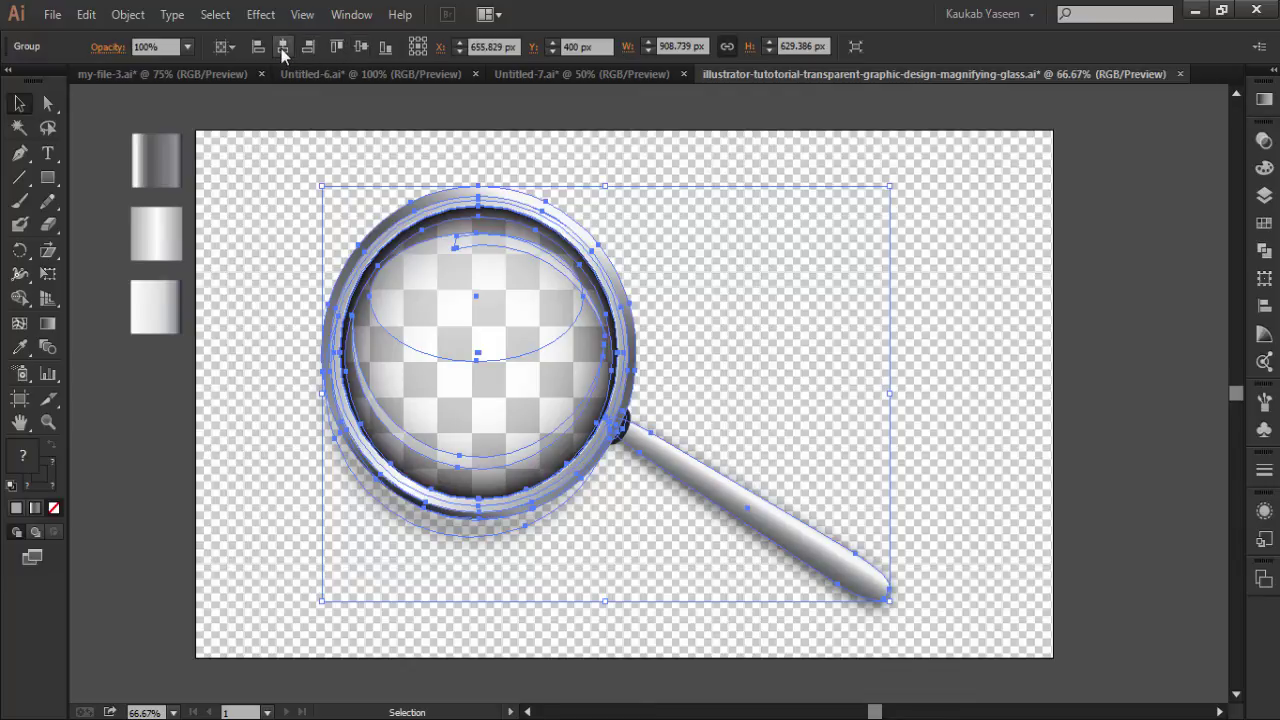
click(283, 48)
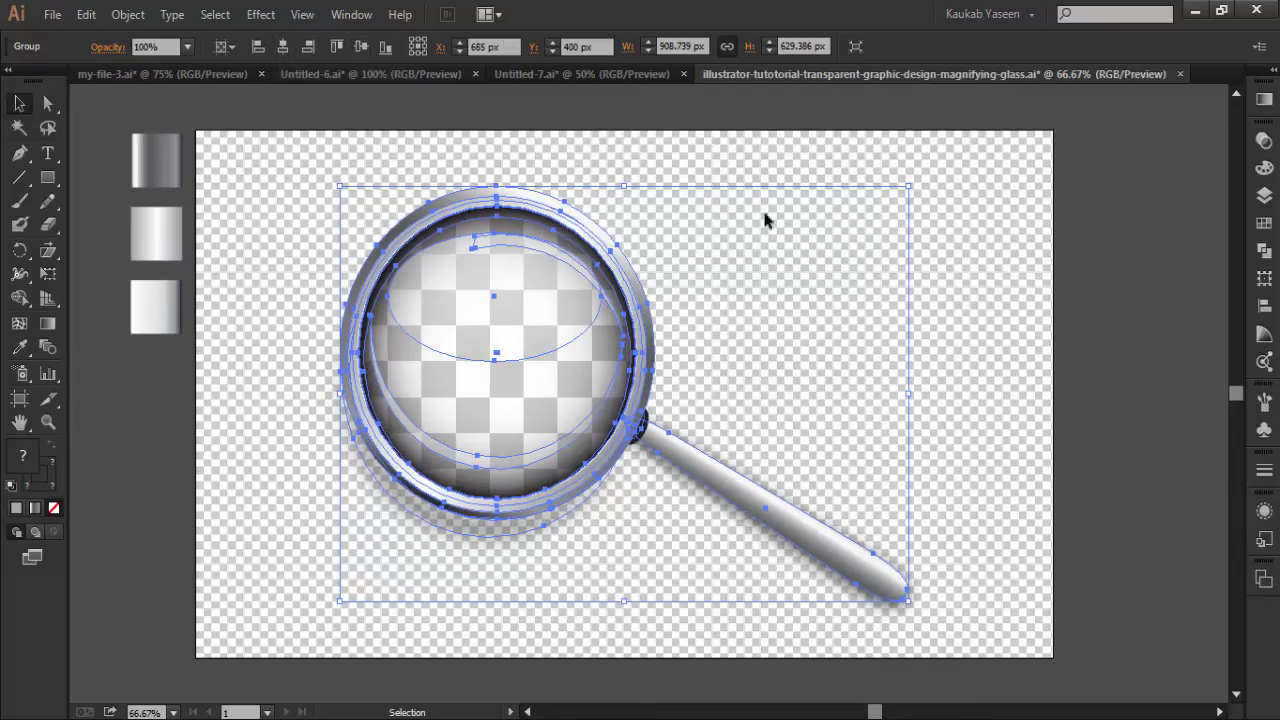
click(1113, 352)
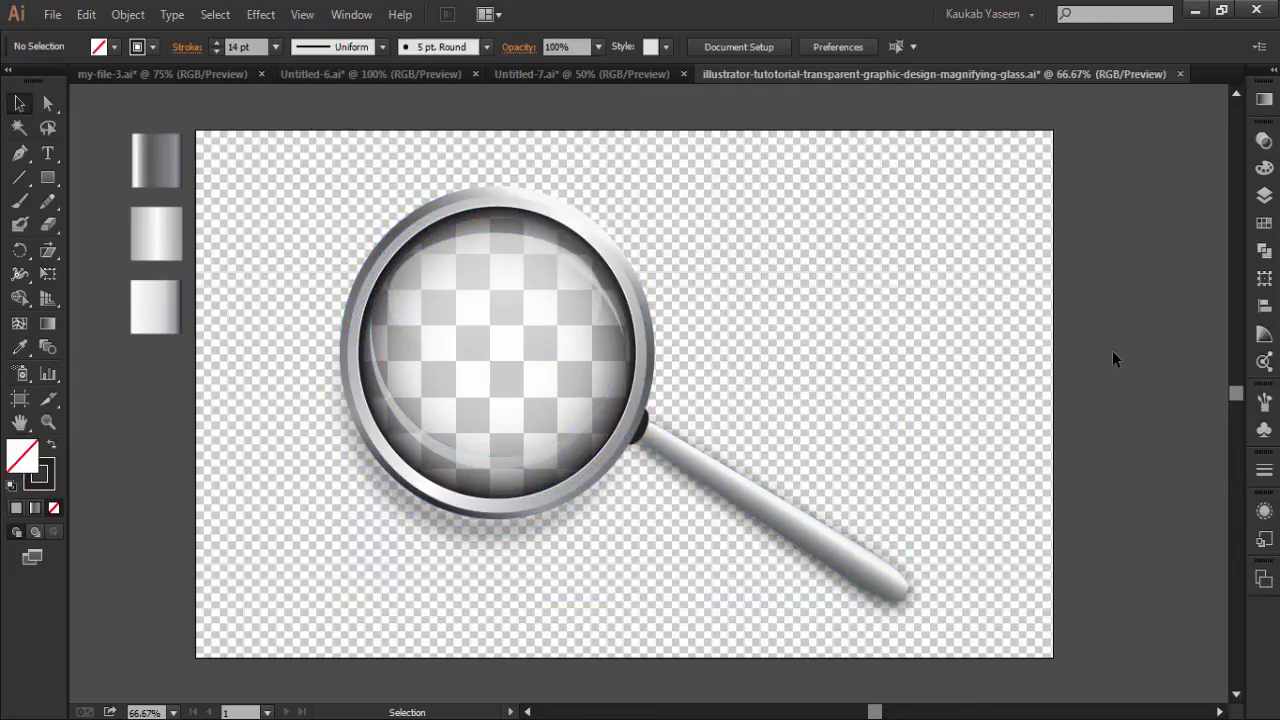
key(ctrl+0)
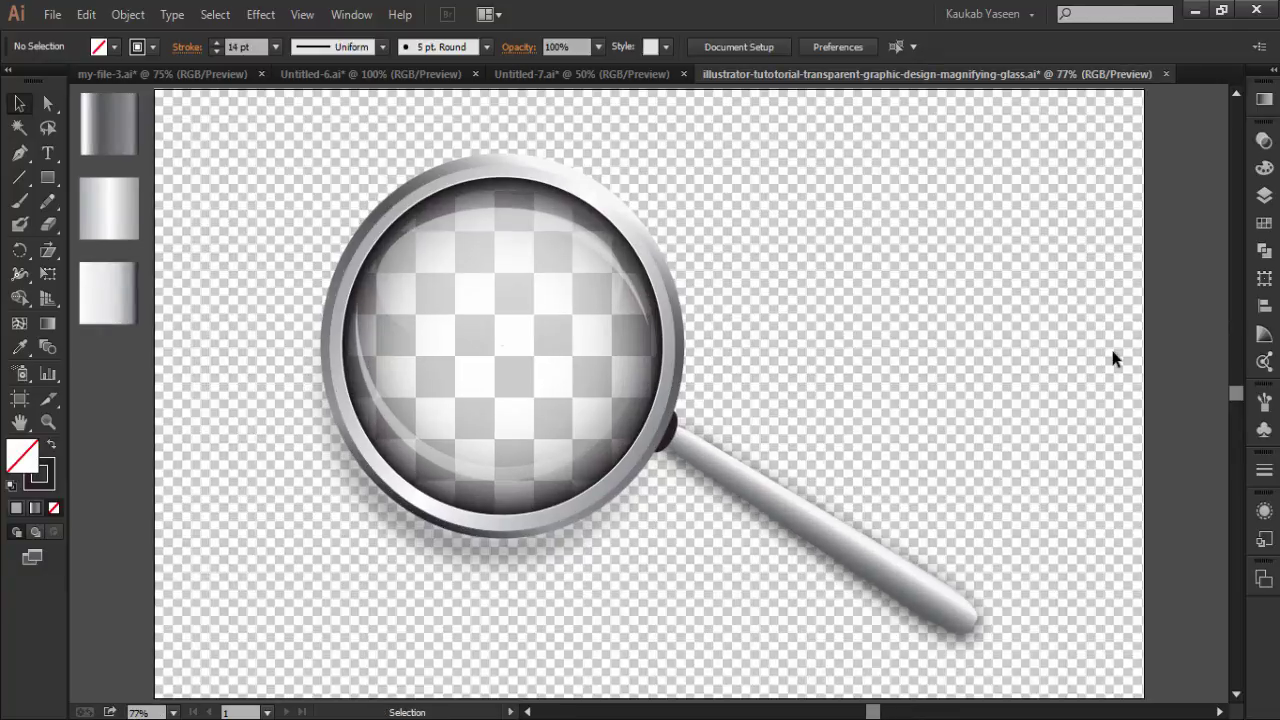